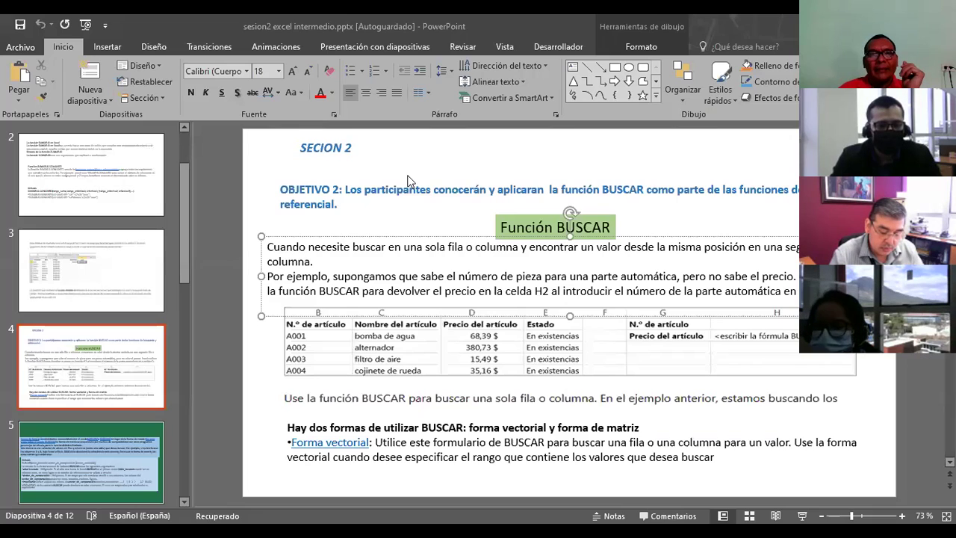
Start the slideshow from the beginning on the 'Bienvenid@ a Excel Intermedio' title slide.
click(352, 202)
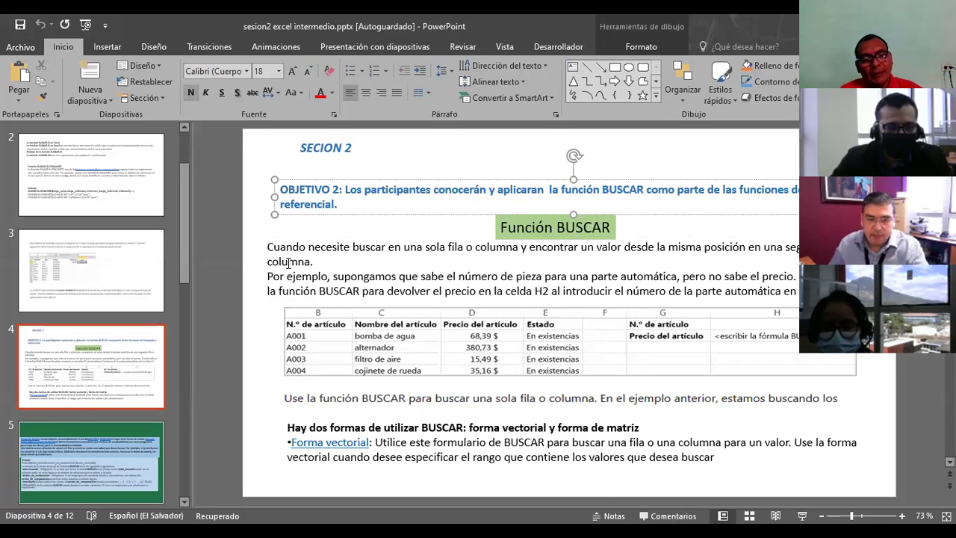
key(F5)
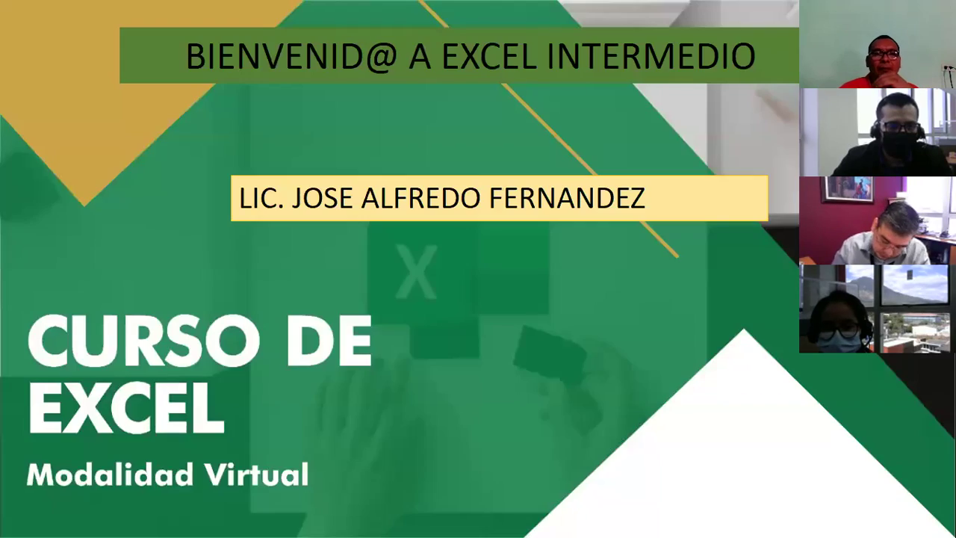
Advance through the Función BUSCAR slides to the Forma de Matriz / Sintaxis slide.
key(Right)
key(Right)
key(Right)
key(Left)
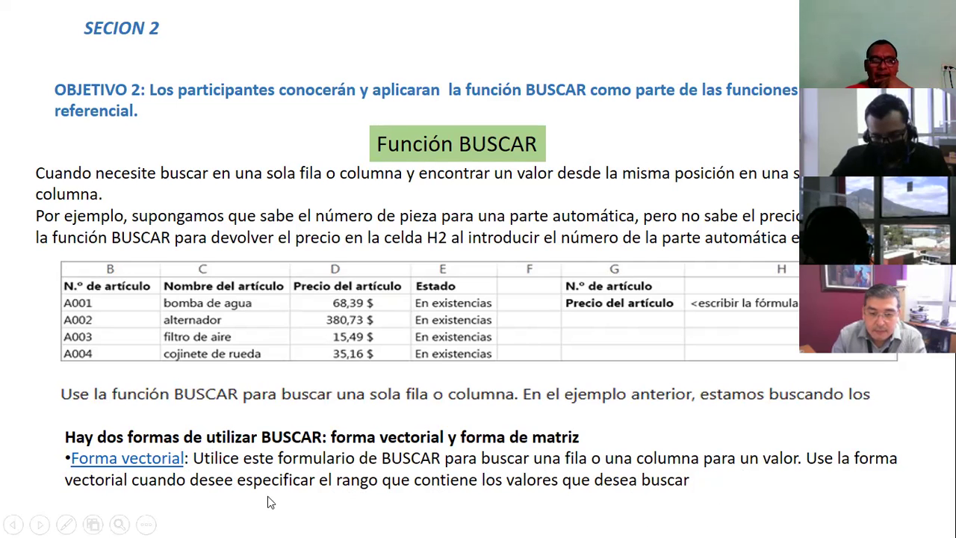
click(208, 497)
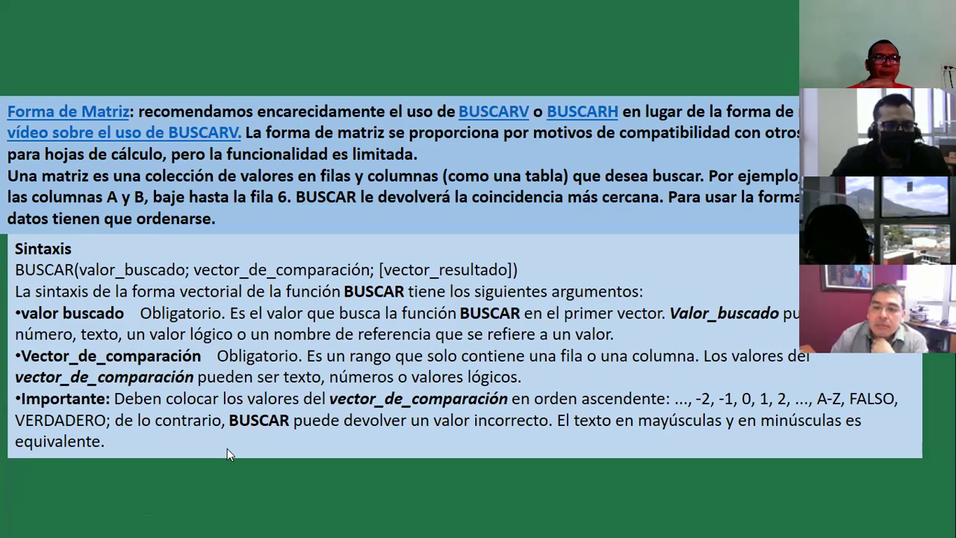
Move from the BUSCAR syntax slide on to the 'Momento de la practica' slide.
key(Right)
key(Left)
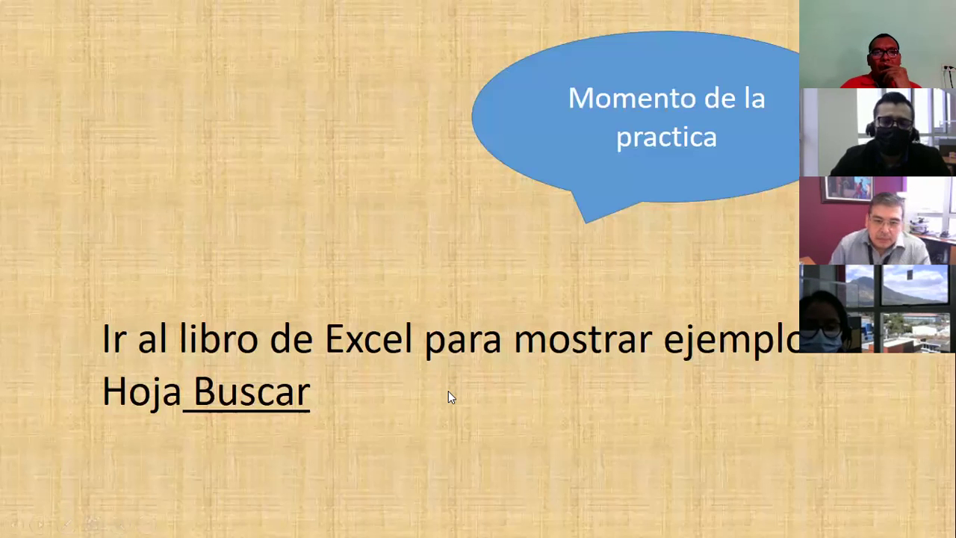
click(448, 398)
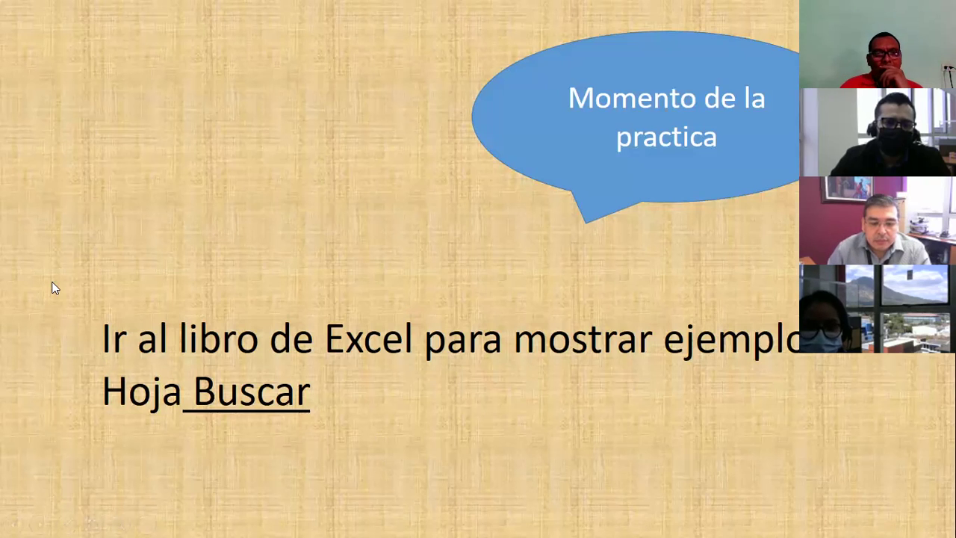
Exit the slideshow and switch to the ARCHIVO PRACTICO EXCEL INTERMEDIO workbook in Excel.
key(Escape)
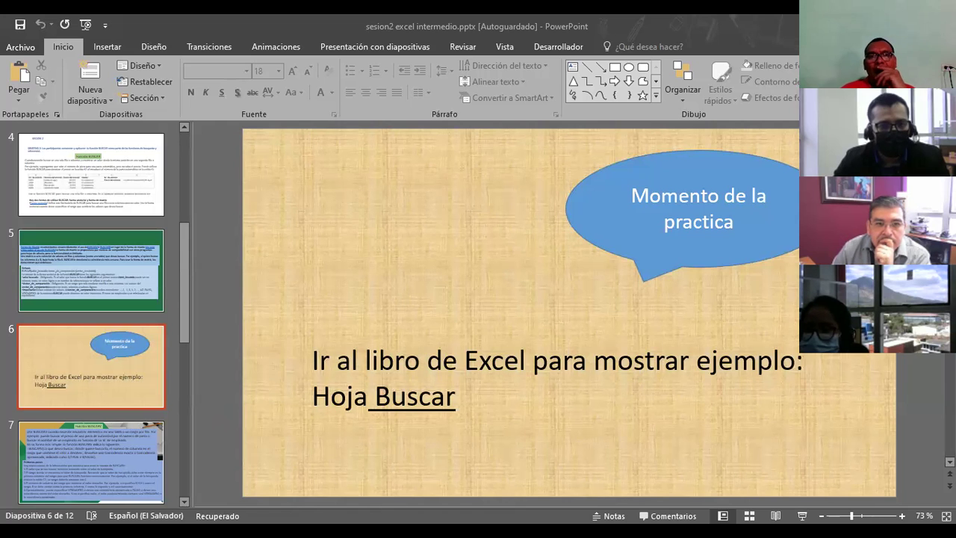
key(alt+Tab)
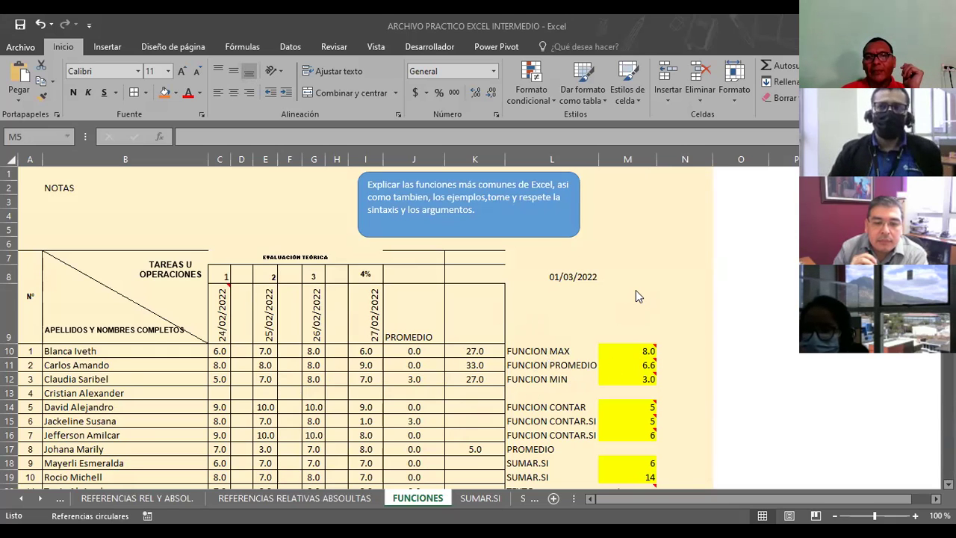
scroll(636, 290, down, 2)
scroll(616, 287, up, 1)
scroll(587, 386, down, 1)
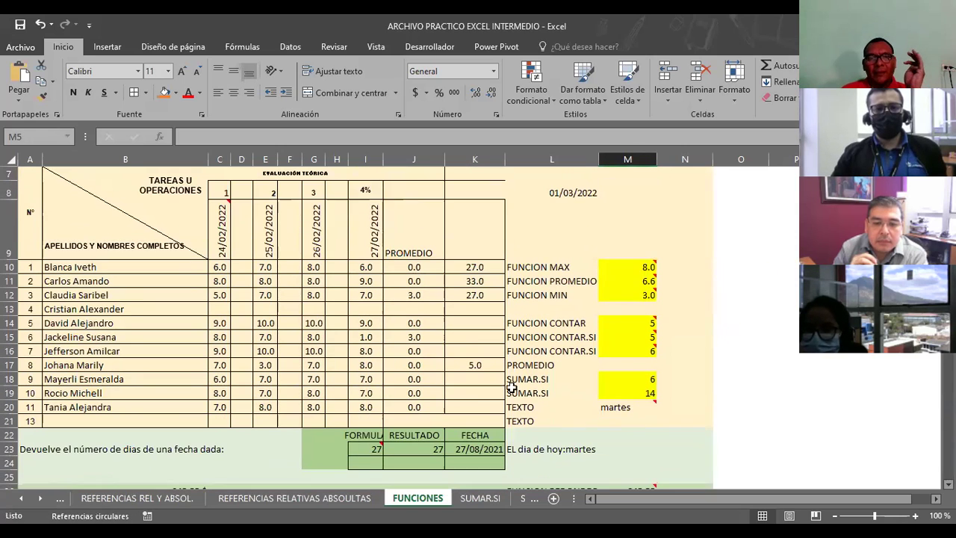
click(132, 469)
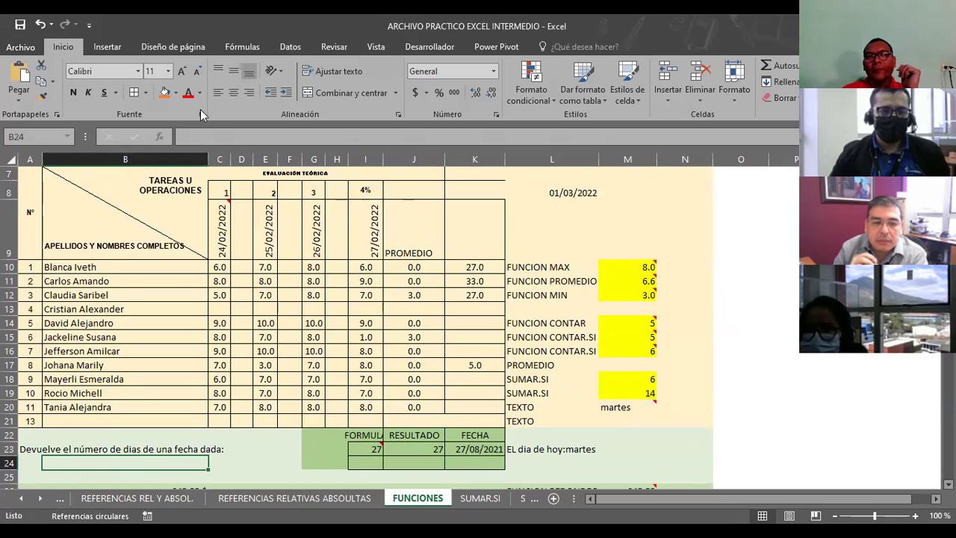
click(161, 136)
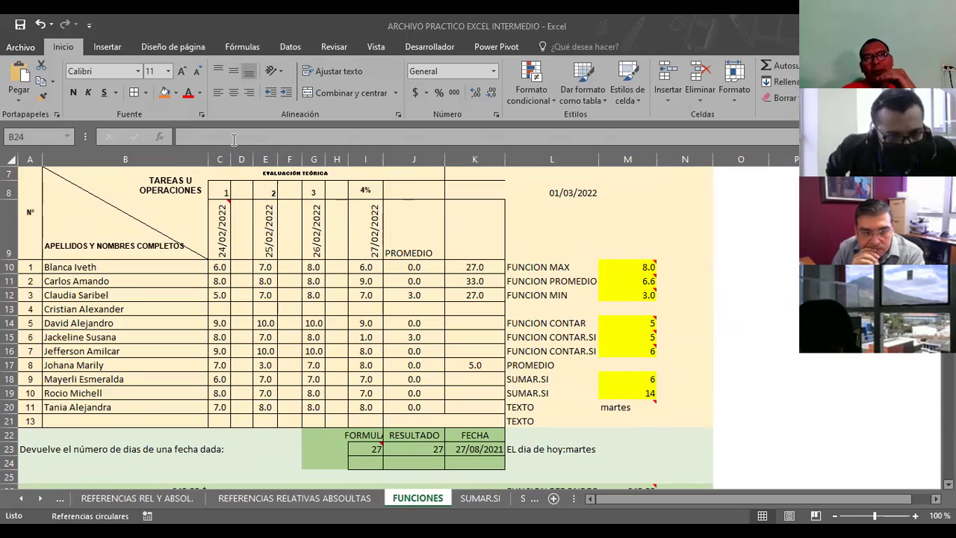
click(91, 461)
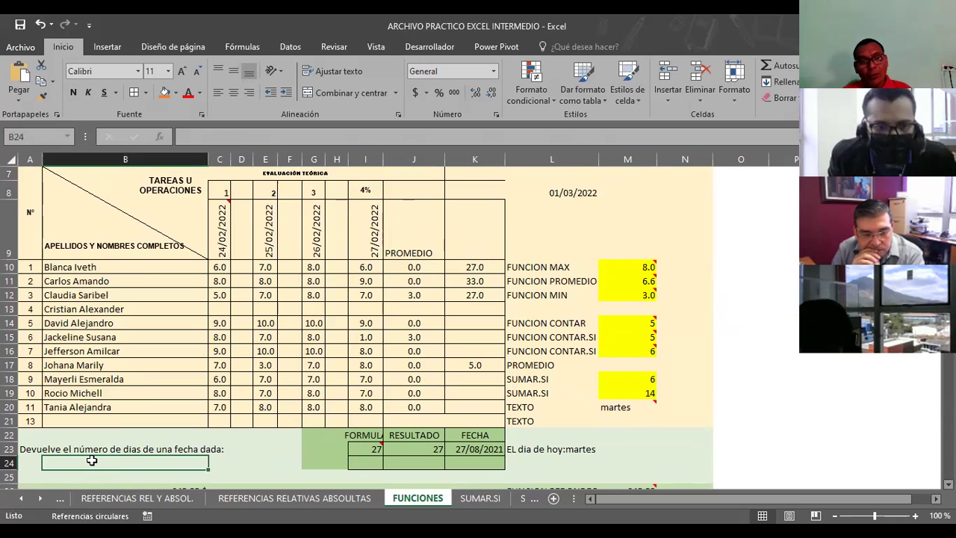
Try a C10 range reference in B24, then clear its #¡VALOR! error.
text(=)
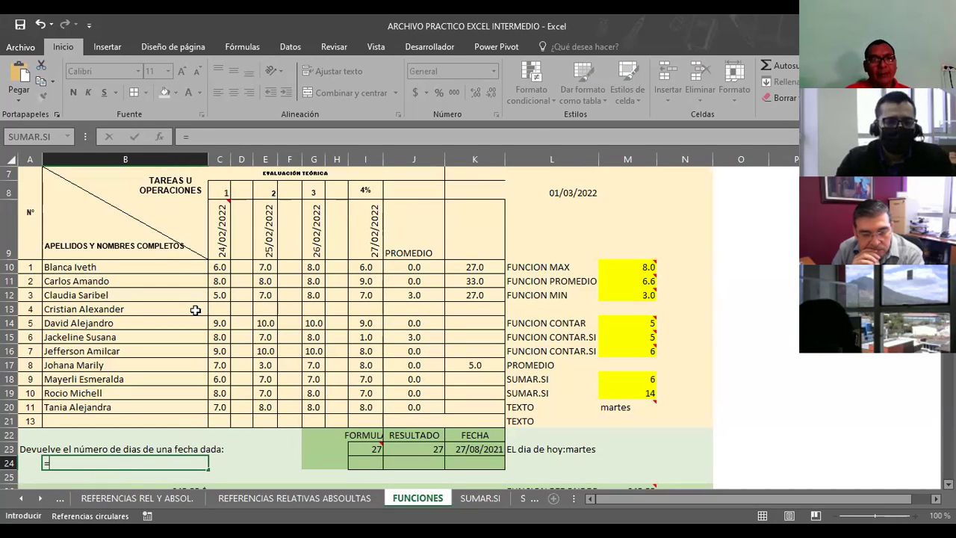
click(216, 272)
drag(223, 342, 222, 343)
key(Return)
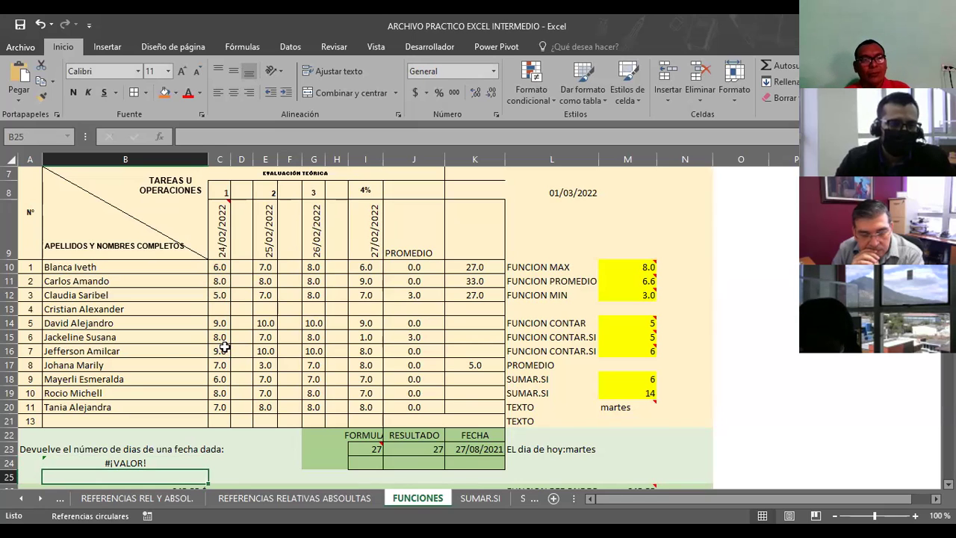
click(117, 457)
key(Delete)
Enter =C10+I14+I19 in B24 so it shows 22.0.
text(=)
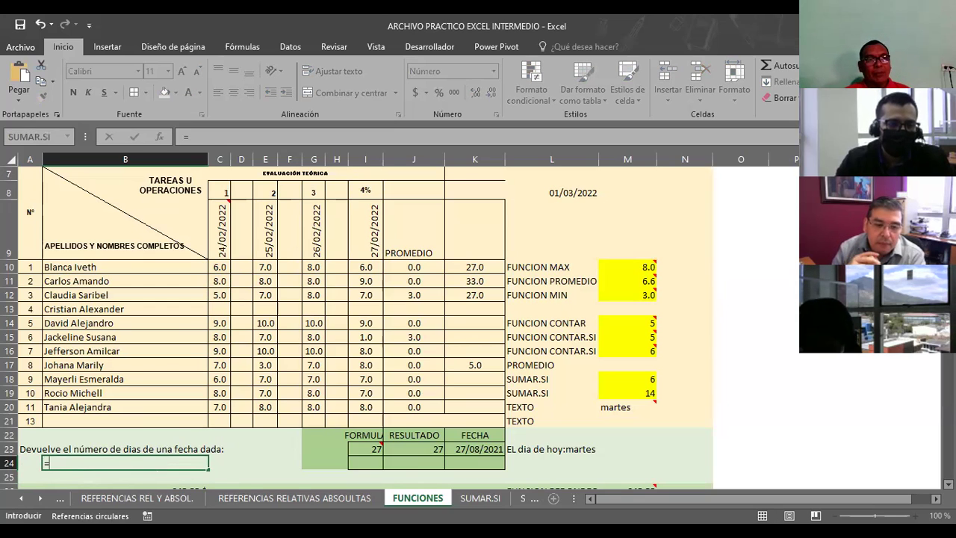
click(218, 271)
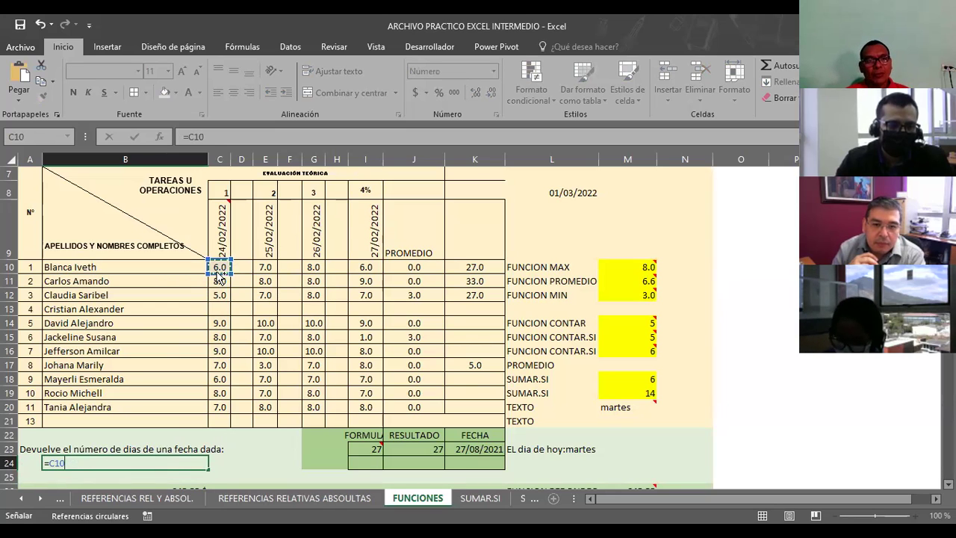
text(+)
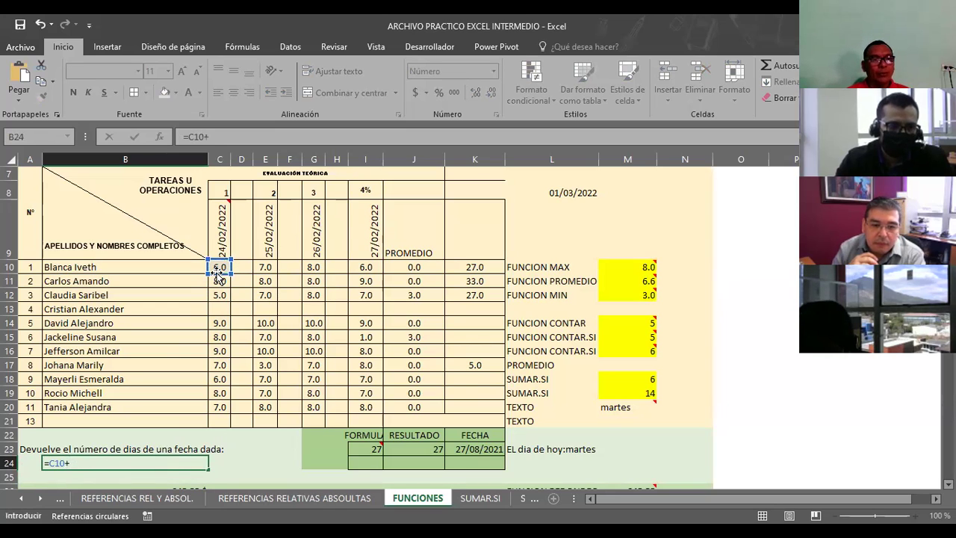
click(365, 324)
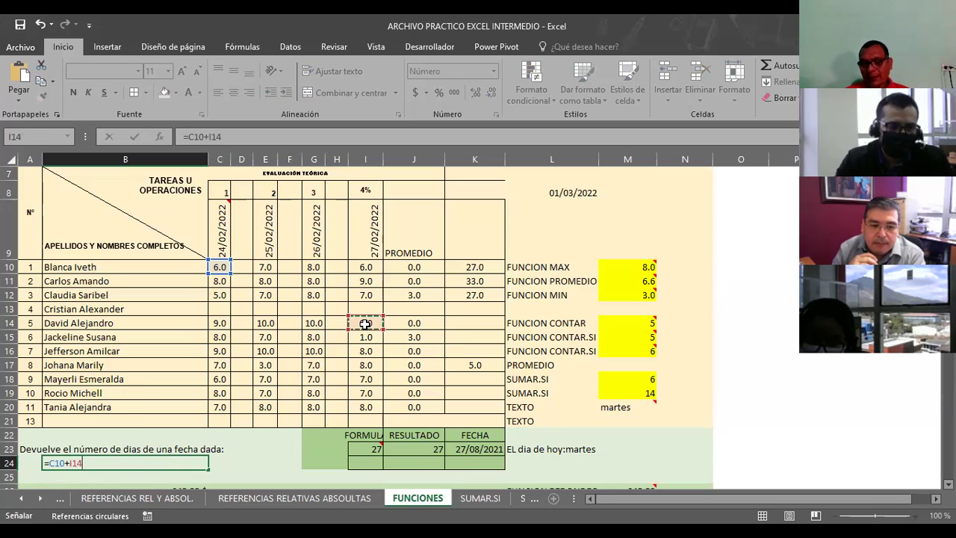
text(+)
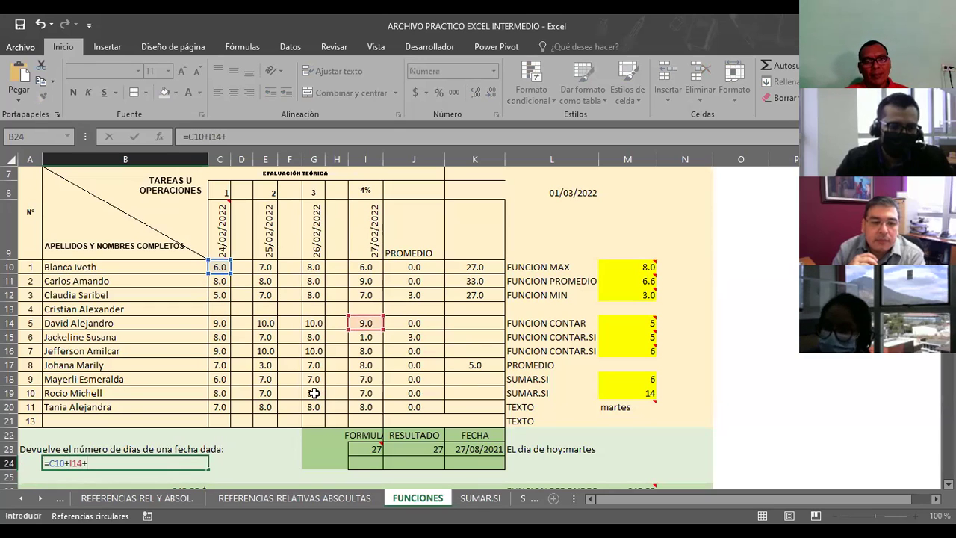
click(364, 393)
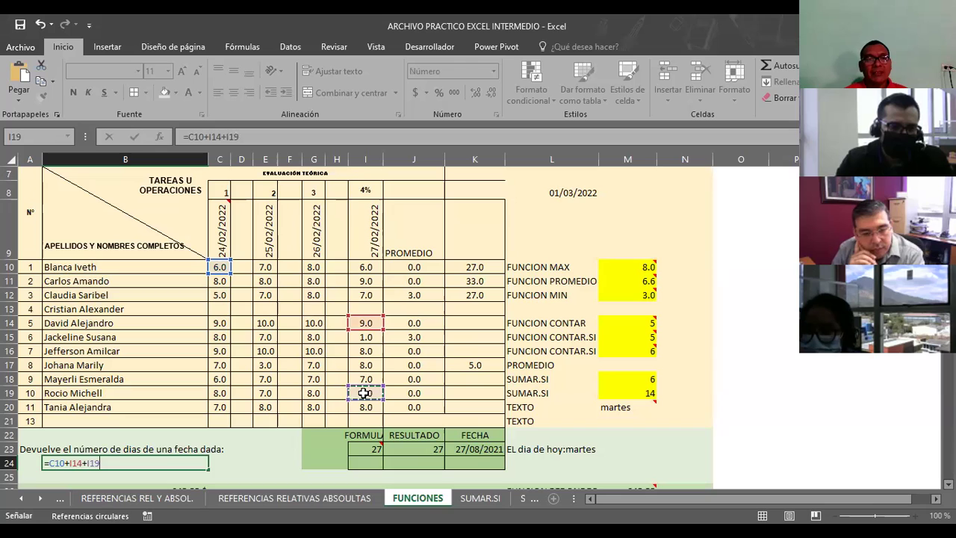
key(Return)
key(Up)
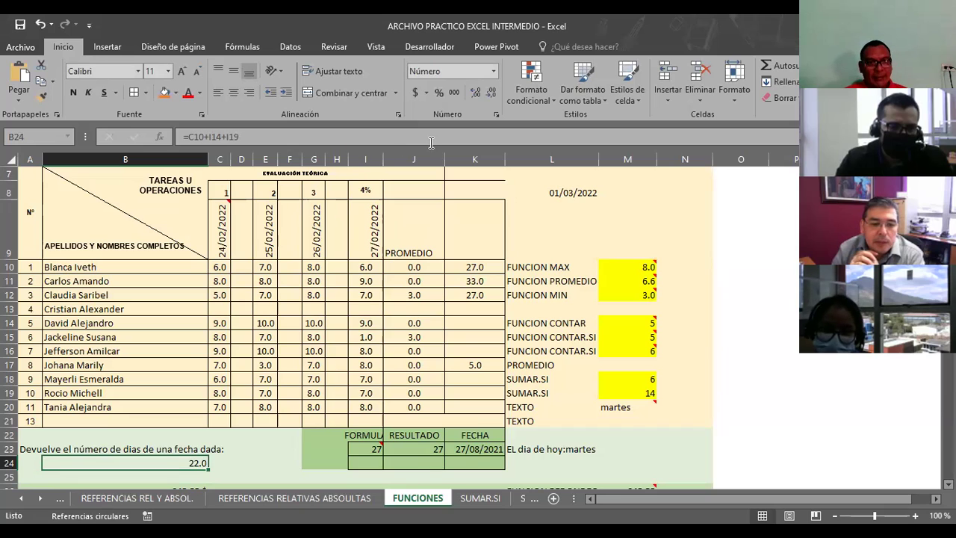
AutoSum E22 as =SUMA(C14:C17;G14:G17), returning 68.0.
click(267, 436)
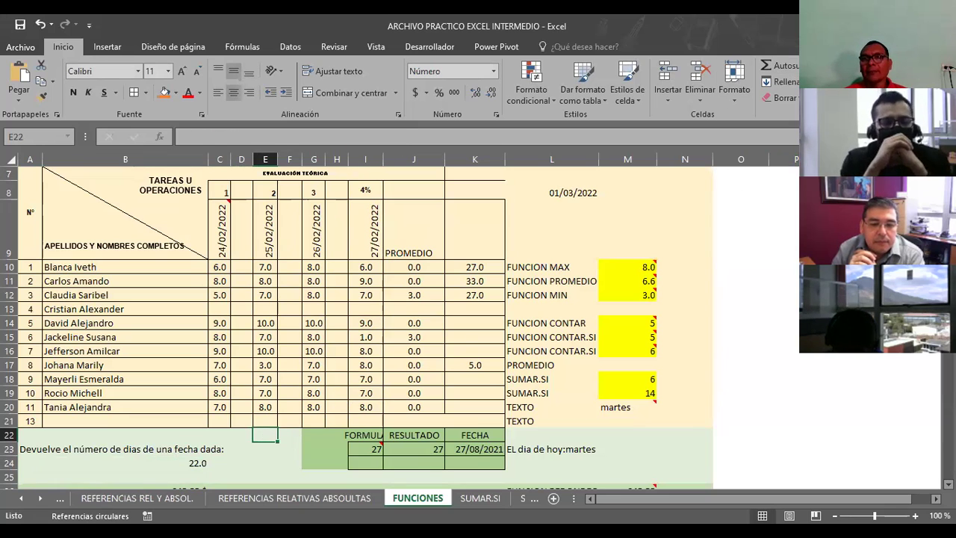
click(769, 65)
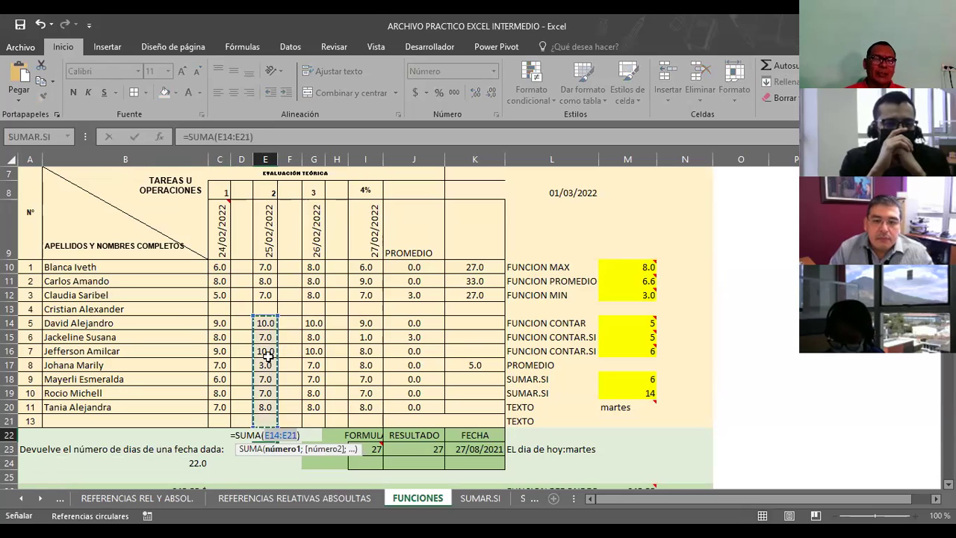
click(218, 321)
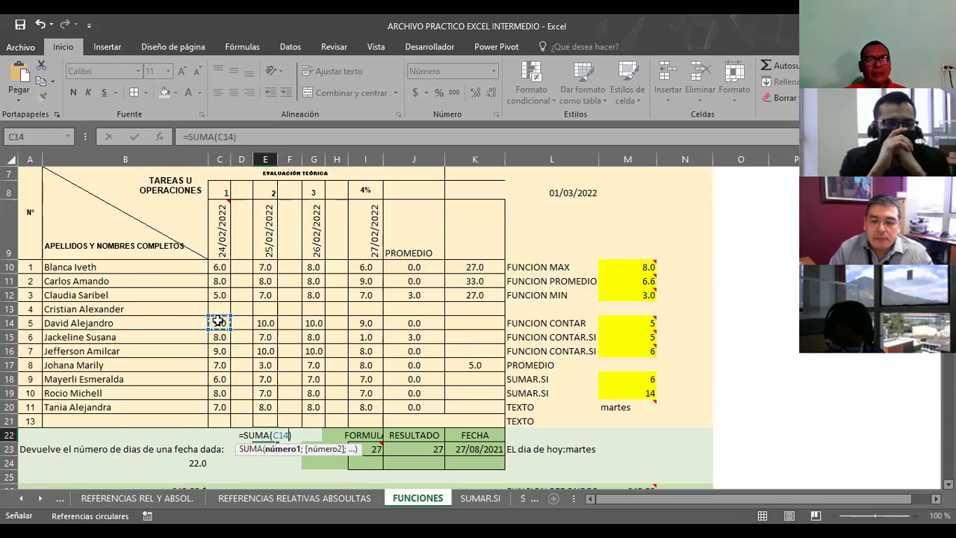
drag(221, 365, 220, 366)
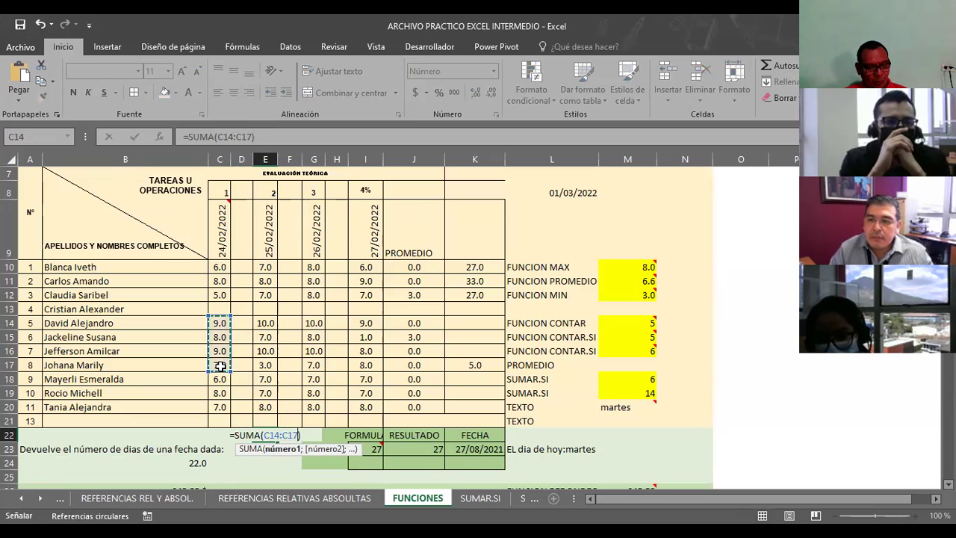
text(;)
drag(313, 324, 318, 364)
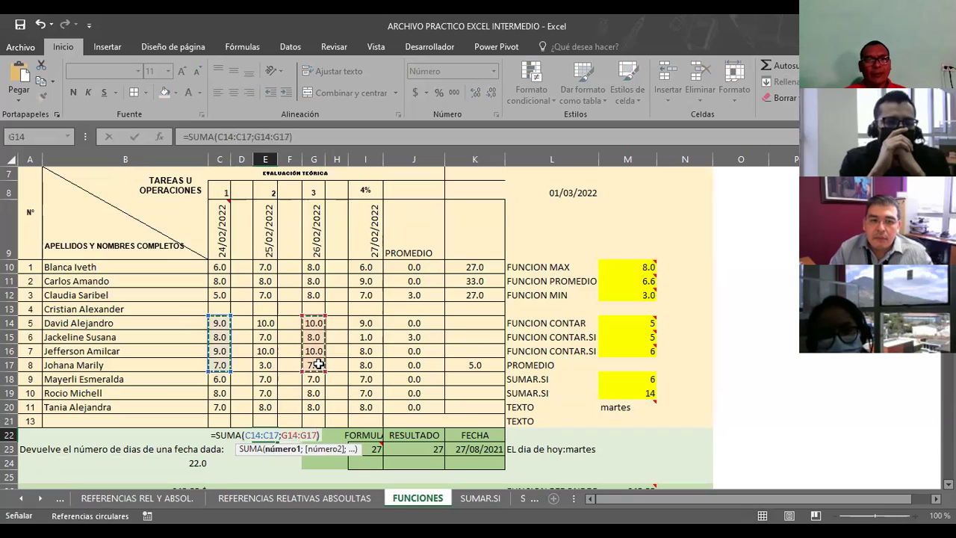
key(ctrl+Return)
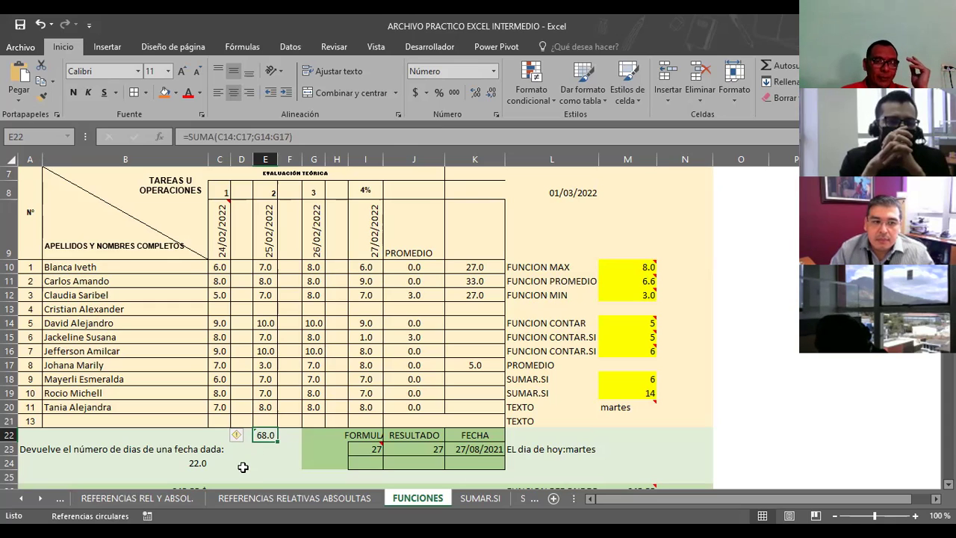
click(242, 464)
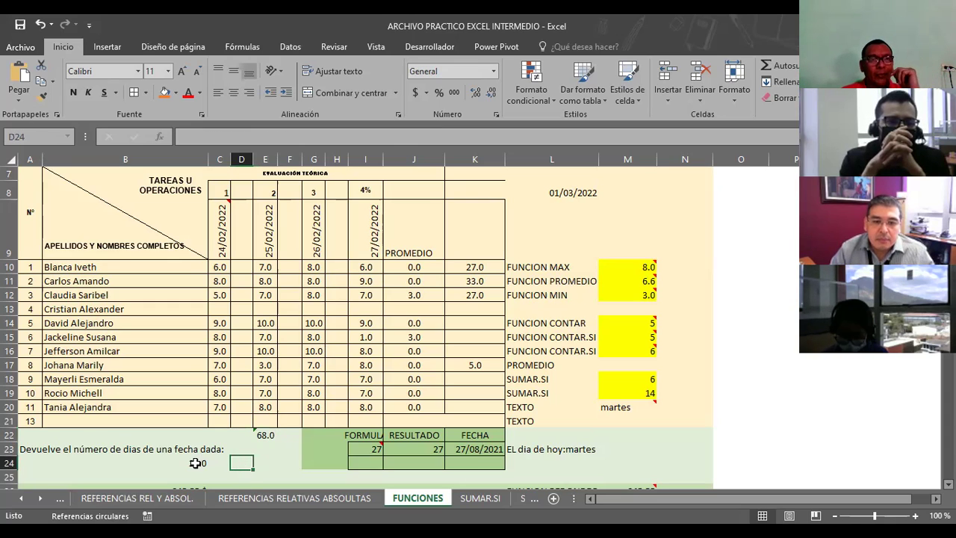
Select cell E24 and begin a formula with an equals sign.
click(195, 463)
click(260, 463)
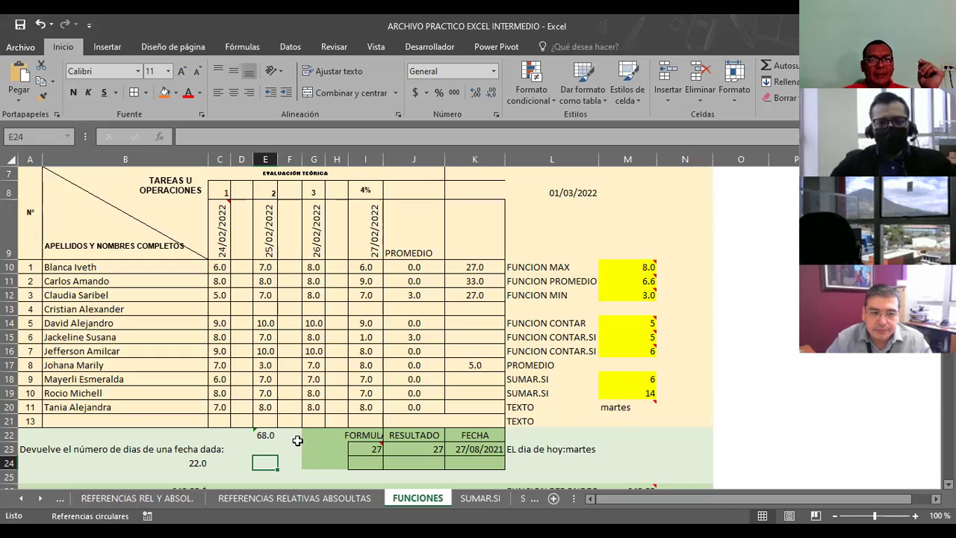
text(=)
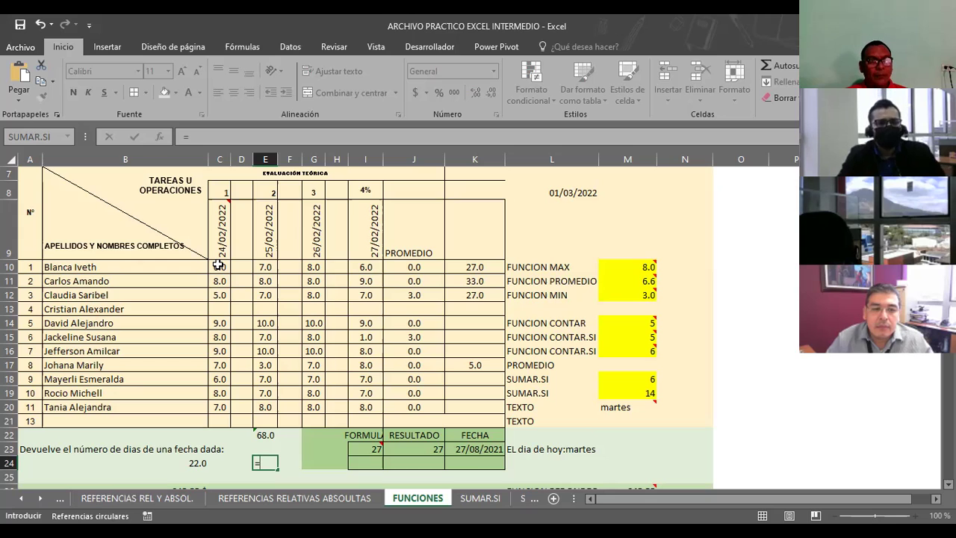
Enter =C10:C12;C14:C20;G14:G20;I10:I12;J14:J20 in E24 and widen column E to show #¡VALOR!
click(218, 267)
key(shift+Down)
key(shift+Down)
text(;)
drag(220, 326, 228, 403)
text(;)
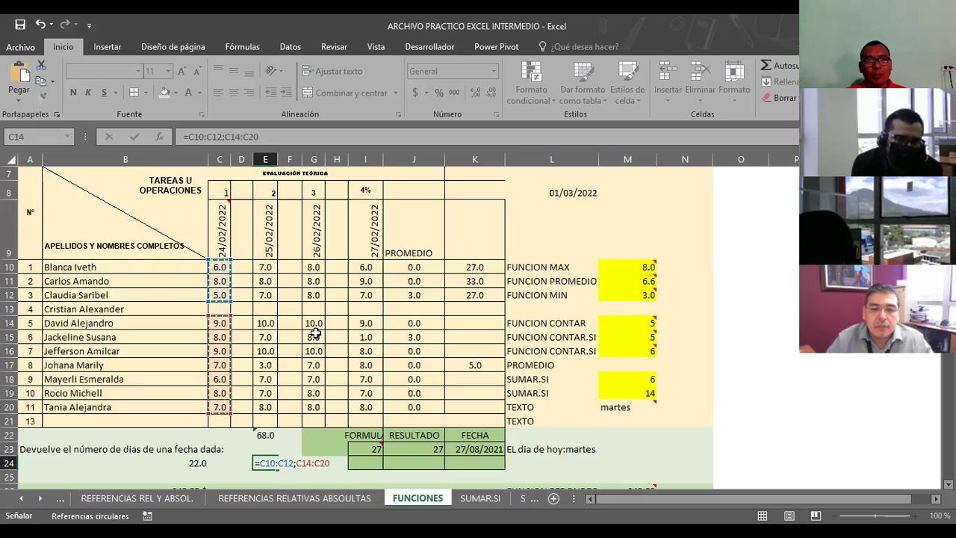
click(314, 323)
drag(317, 337, 313, 407)
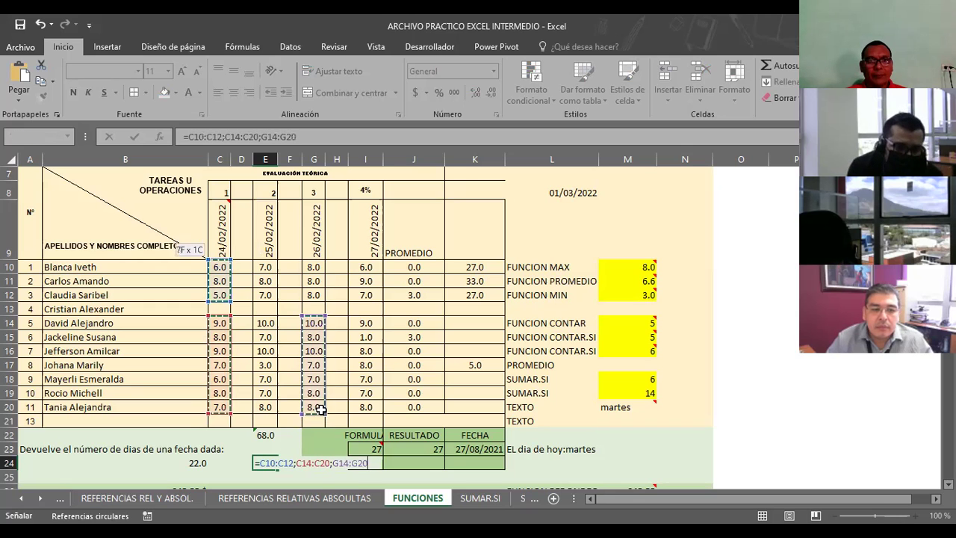
text(;)
drag(364, 266, 365, 295)
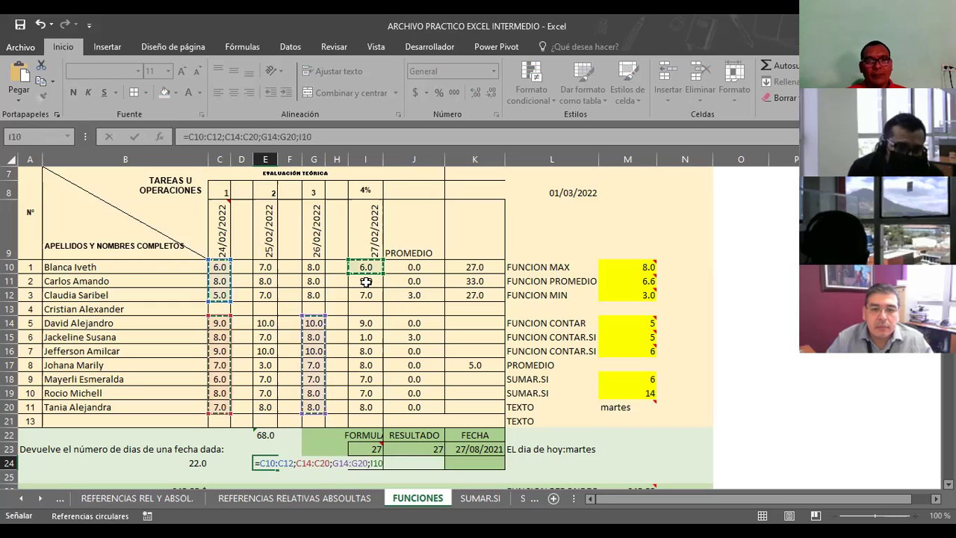
text(;)
drag(407, 323, 413, 404)
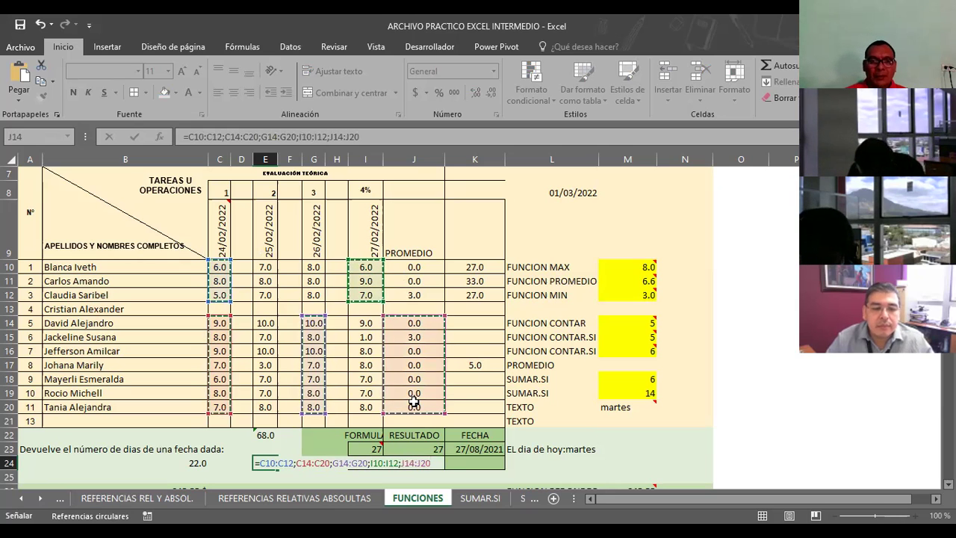
key(Return)
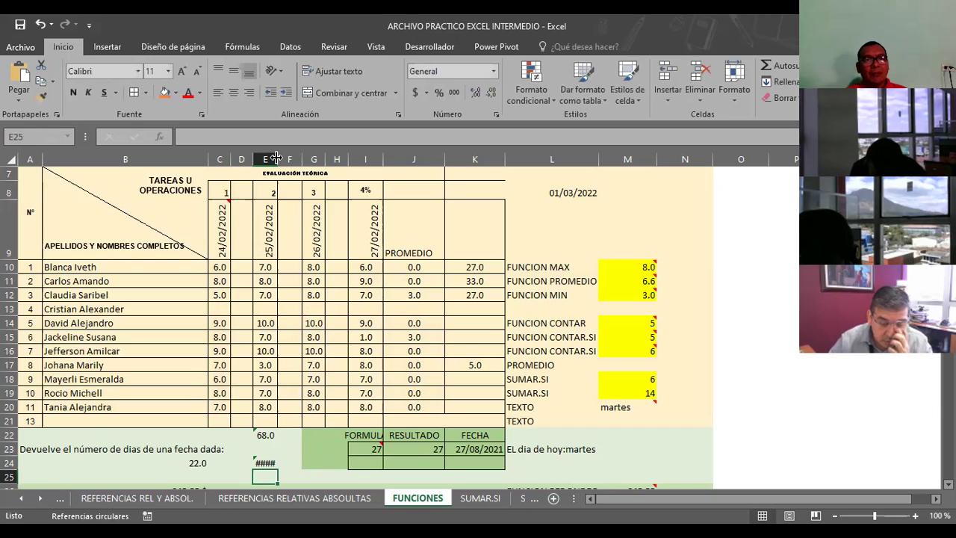
drag(299, 168, 302, 169)
click(262, 464)
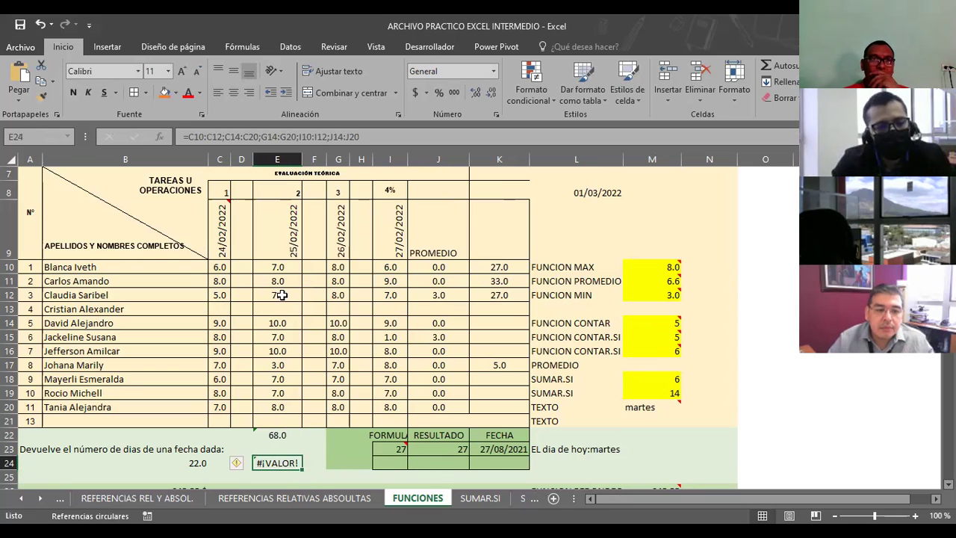
double_click(273, 461)
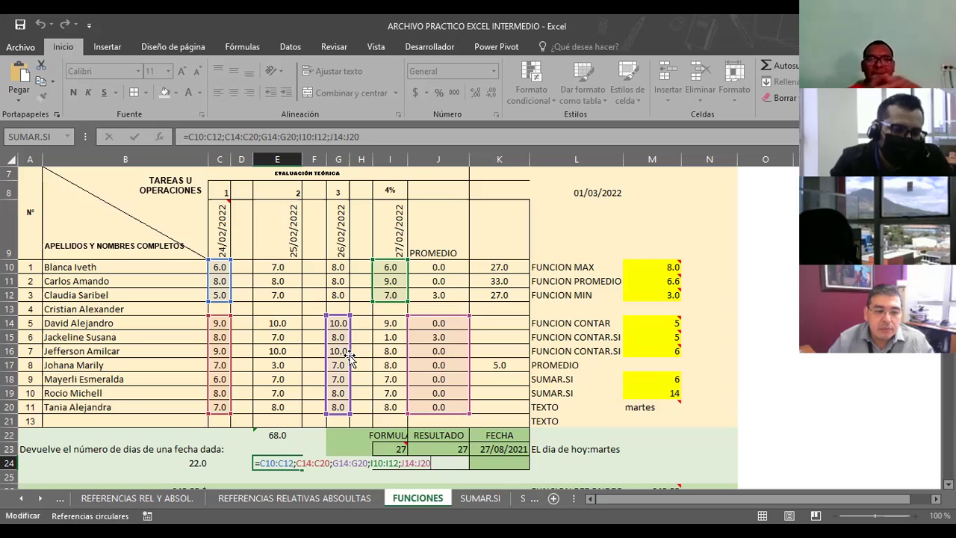
key(Escape)
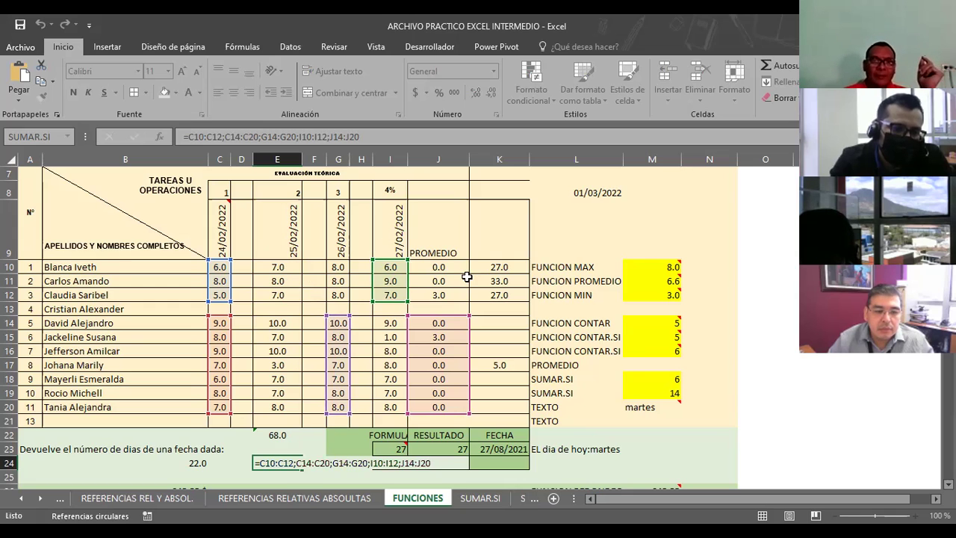
click(466, 278)
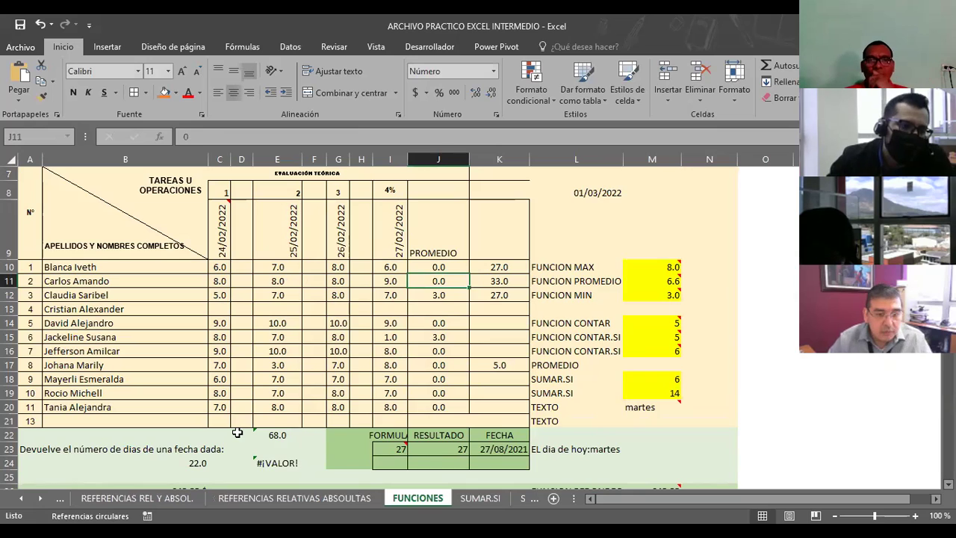
click(553, 379)
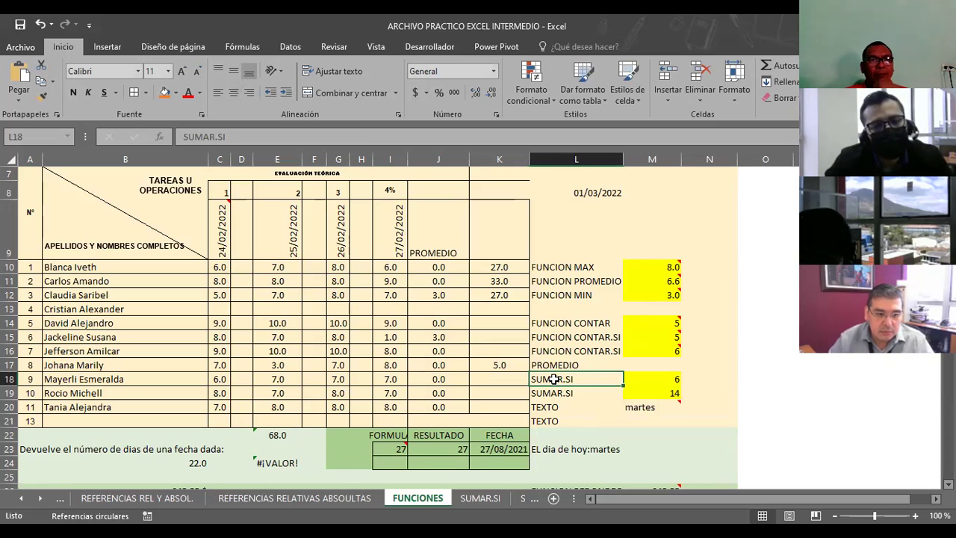
click(654, 381)
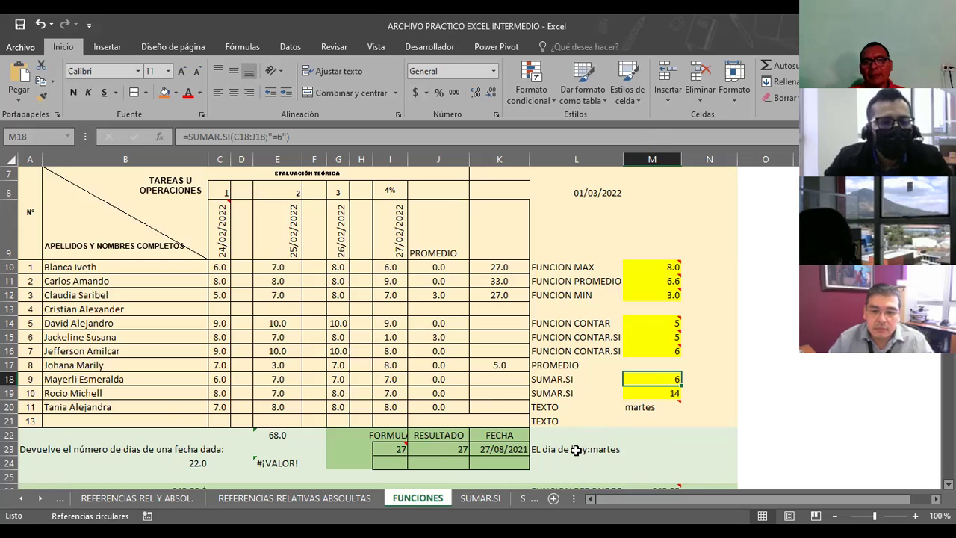
Build =SUMAR.SI(C10:C12;">5") in L9 via the function arguments dialog, returning 14.
click(570, 236)
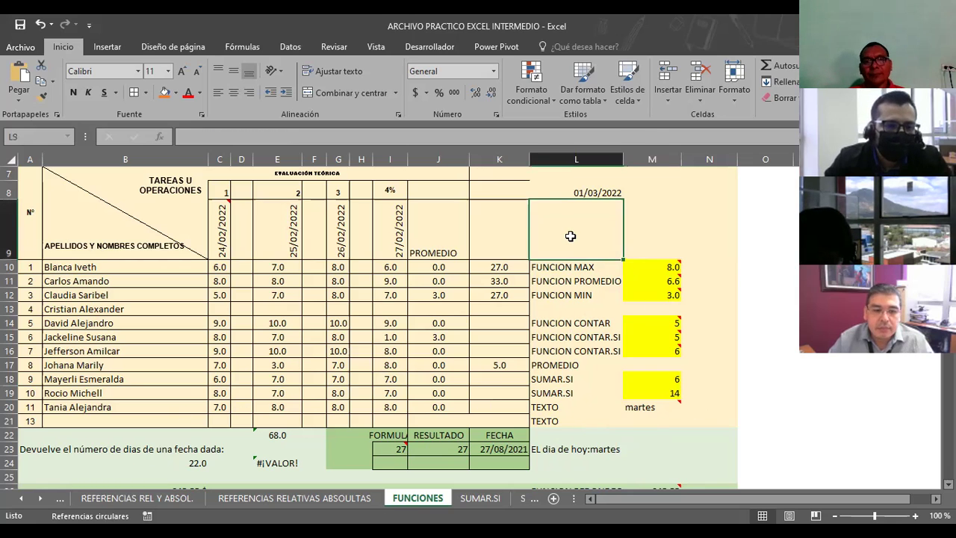
text(=)
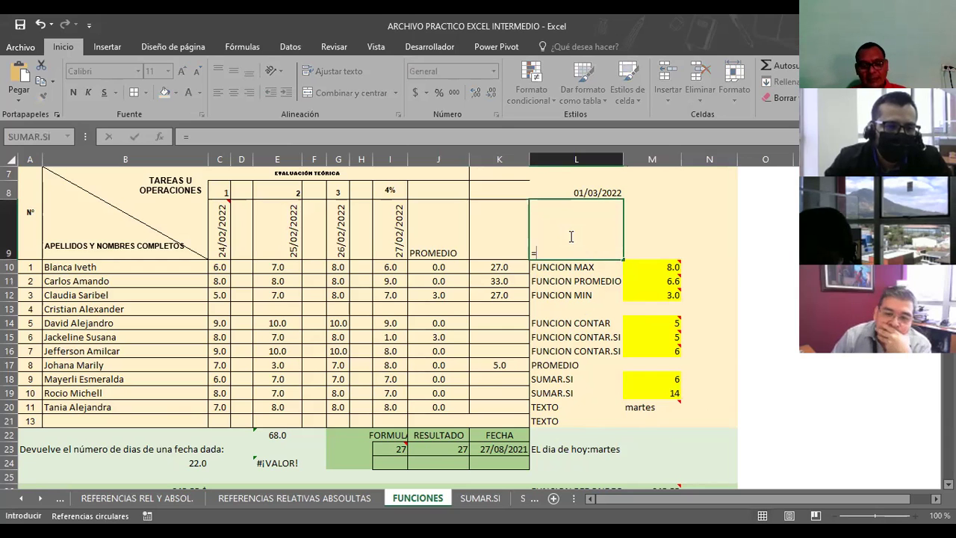
text(SUMAR)
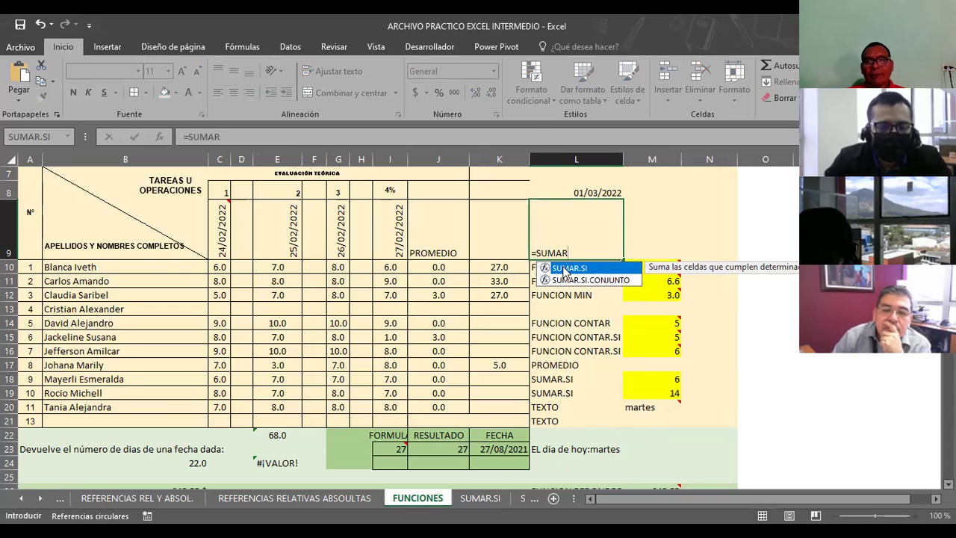
double_click(565, 272)
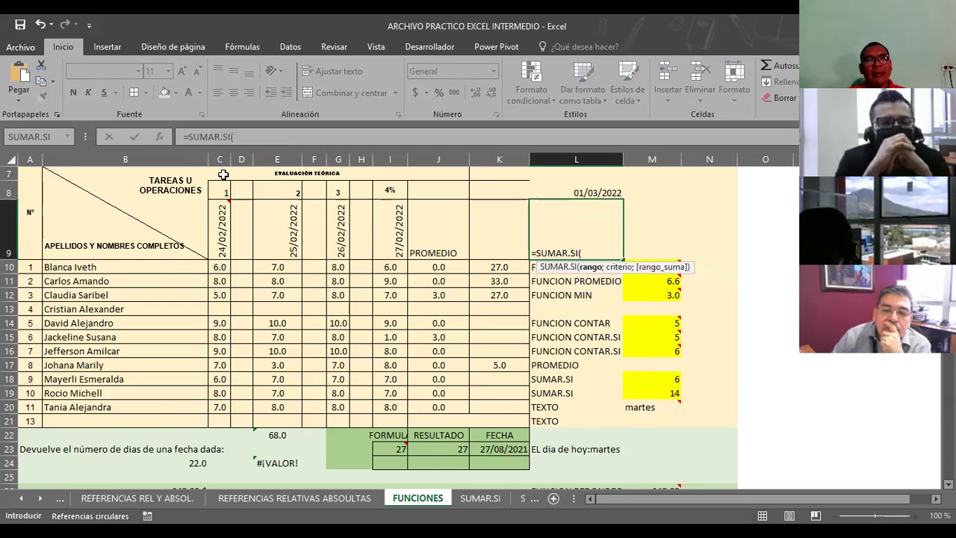
click(156, 137)
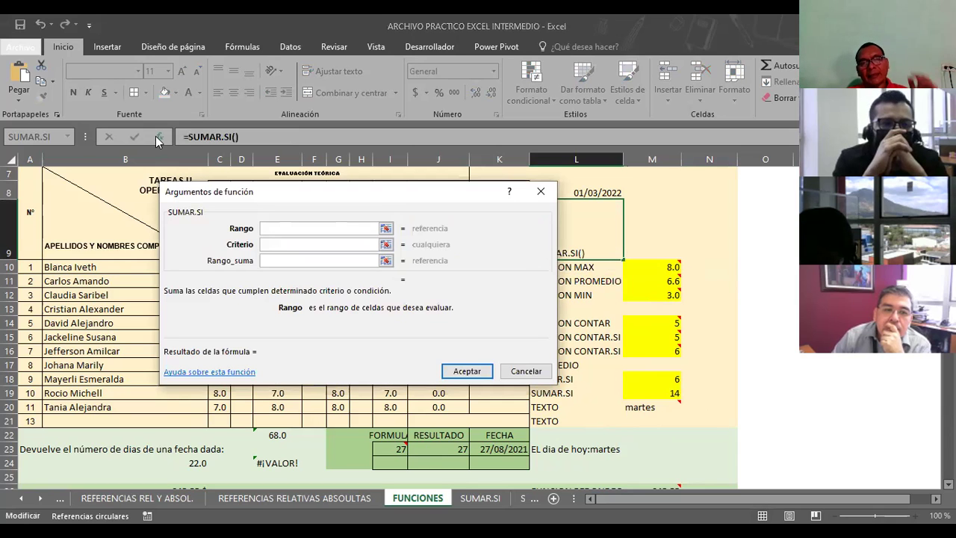
click(386, 229)
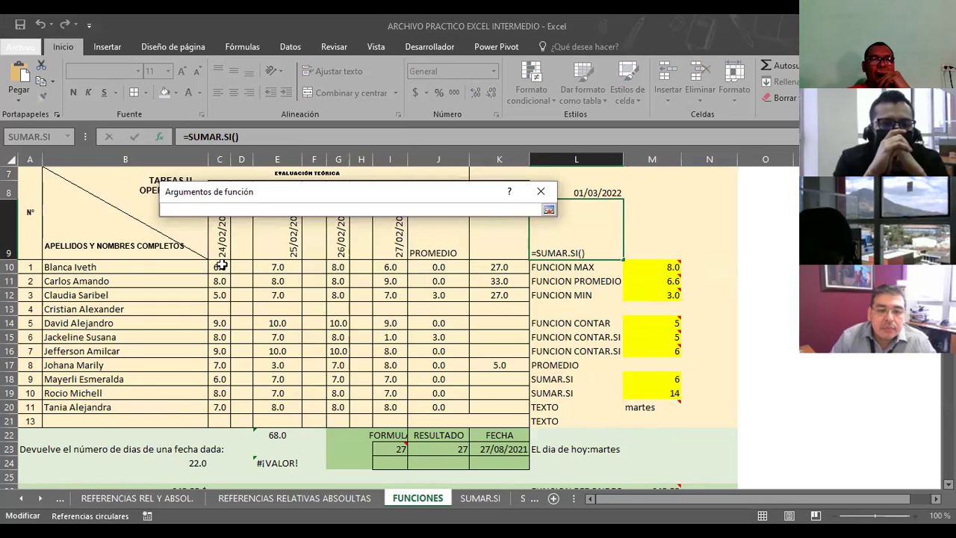
drag(221, 265, 223, 293)
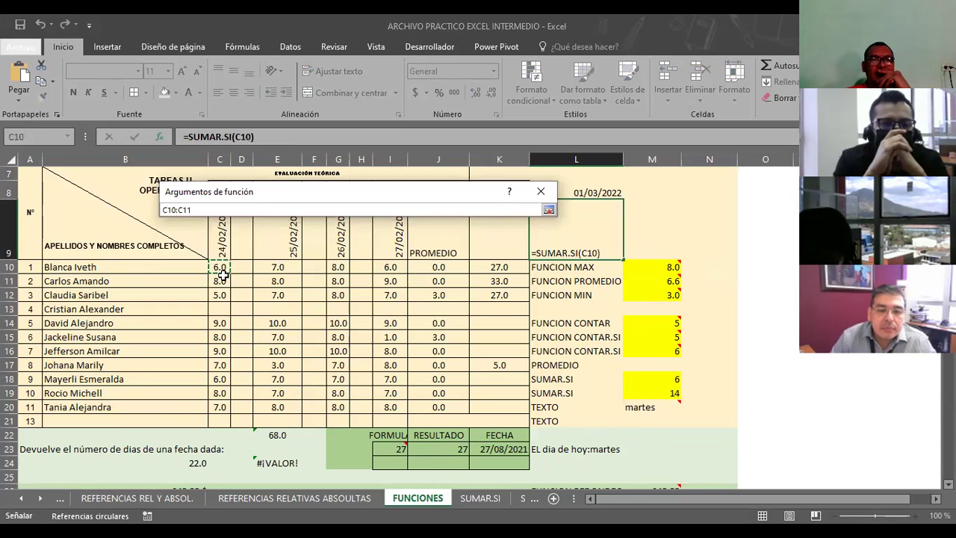
click(548, 210)
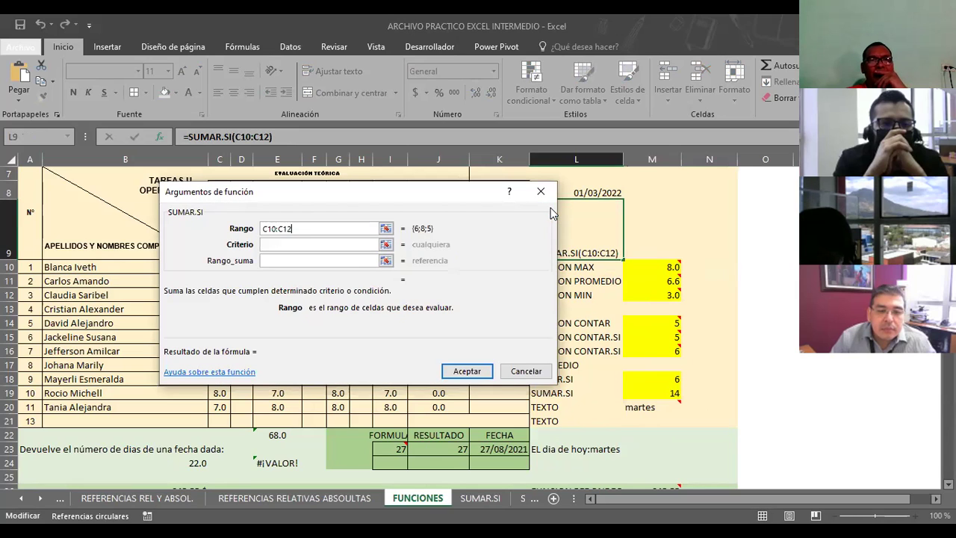
click(312, 244)
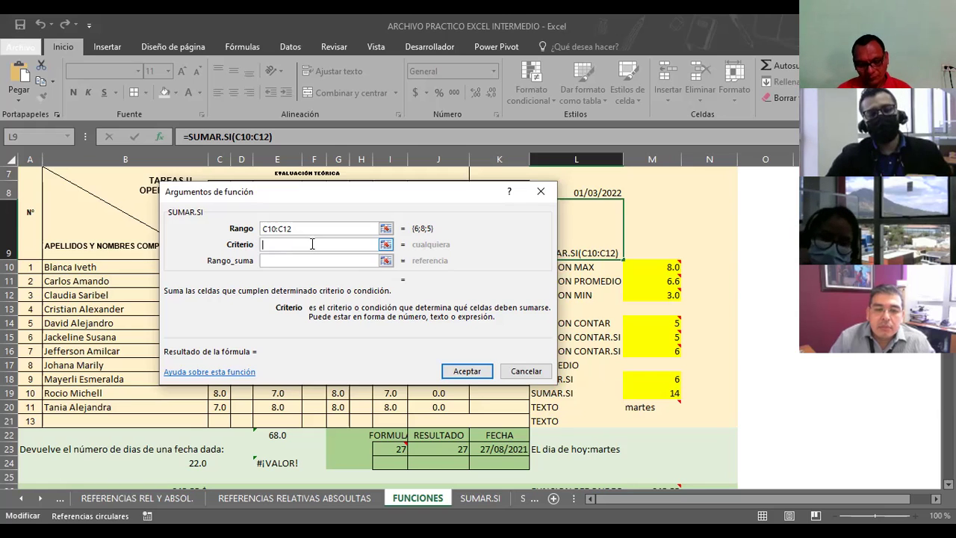
text(>5)
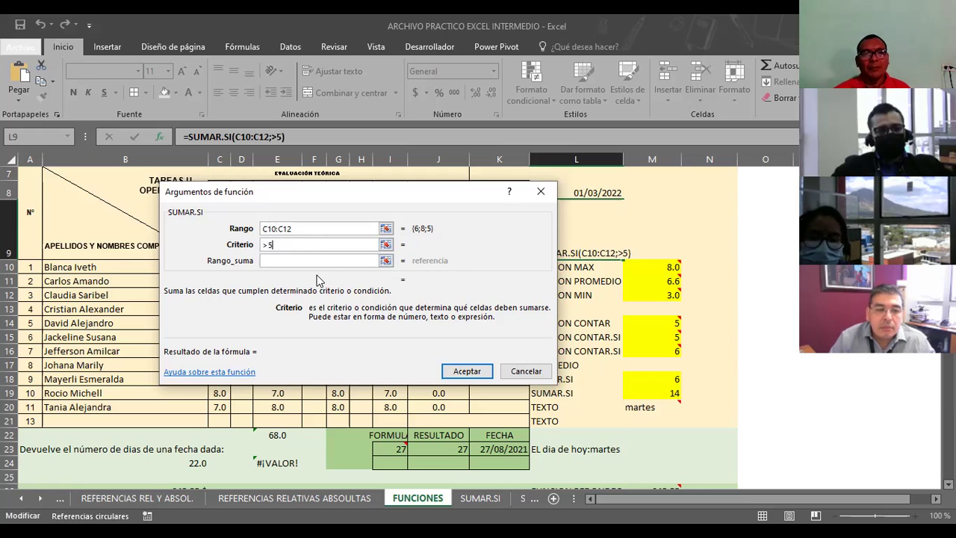
click(466, 370)
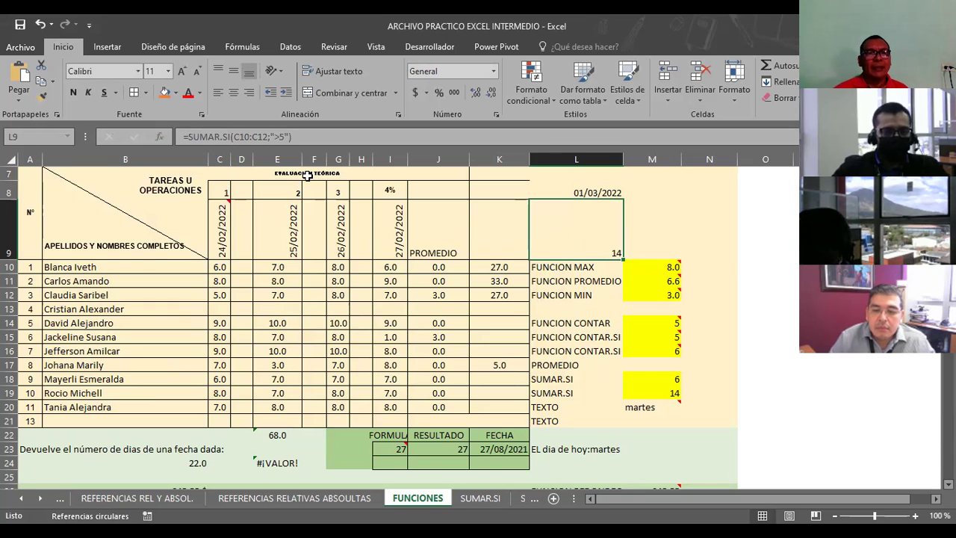
Check L9's SUMAR.SI result of 14 against grades C10:C12 and inspect M19's formula.
click(222, 266)
mouse_move(222, 265)
mouse_down()
mouse_move(231, 359)
mouse_move(222, 349)
mouse_up()
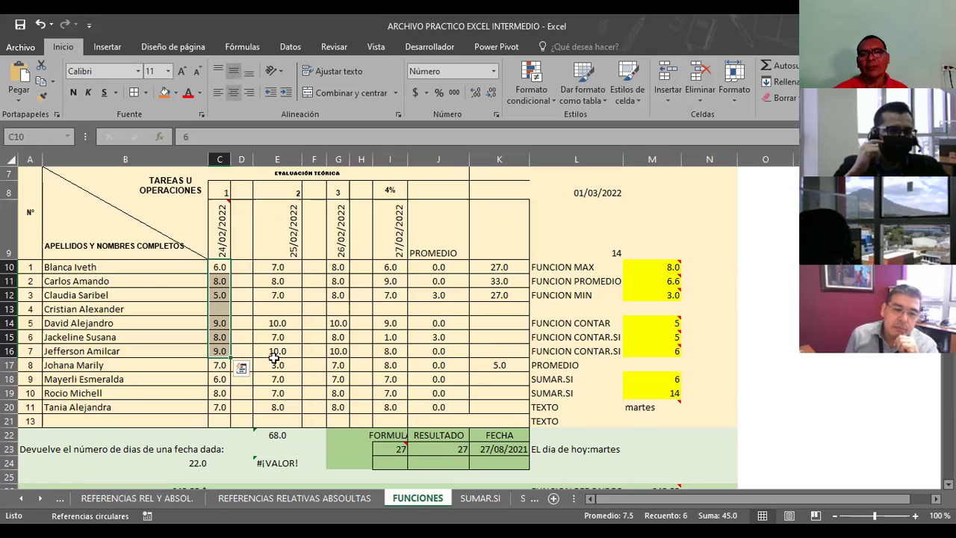
click(568, 254)
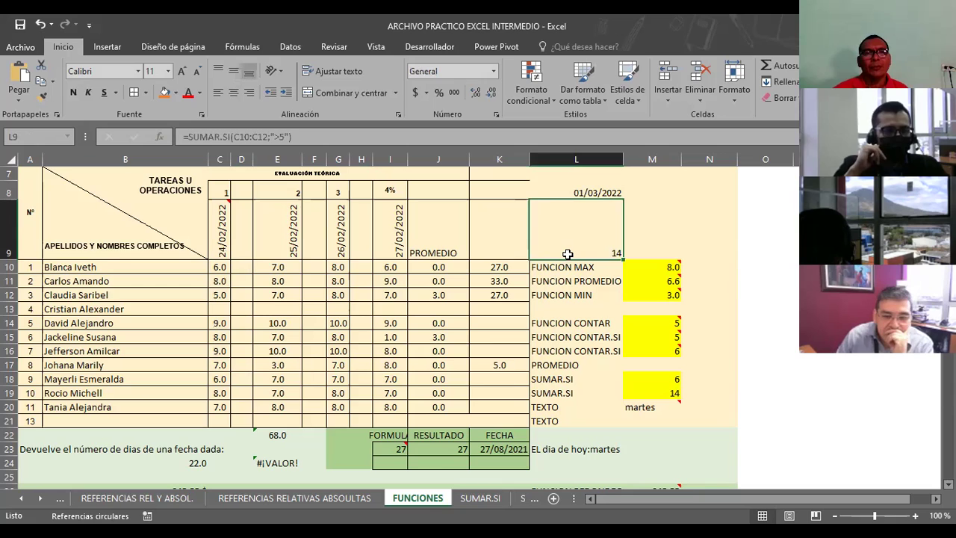
click(213, 268)
drag(216, 269, 223, 300)
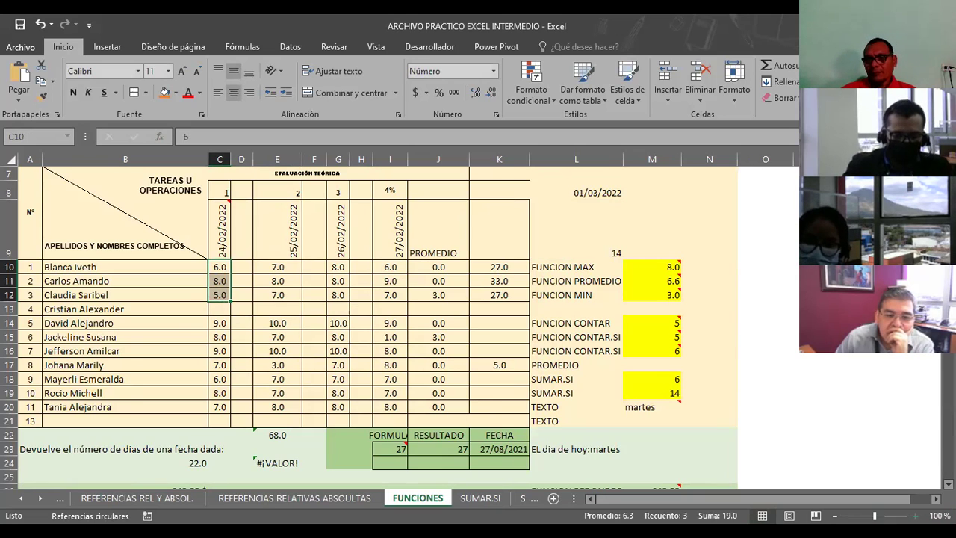
scroll(478, 321, up, 1)
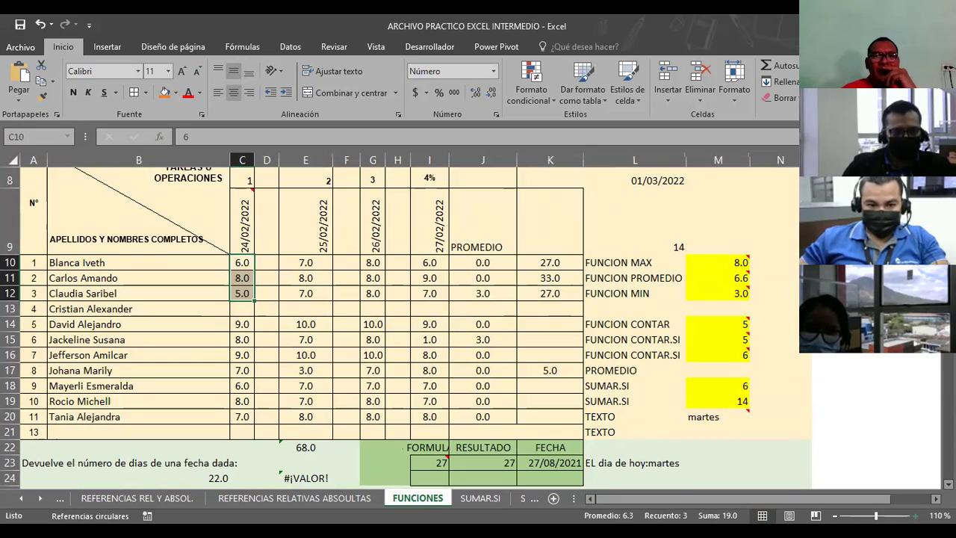
click(612, 249)
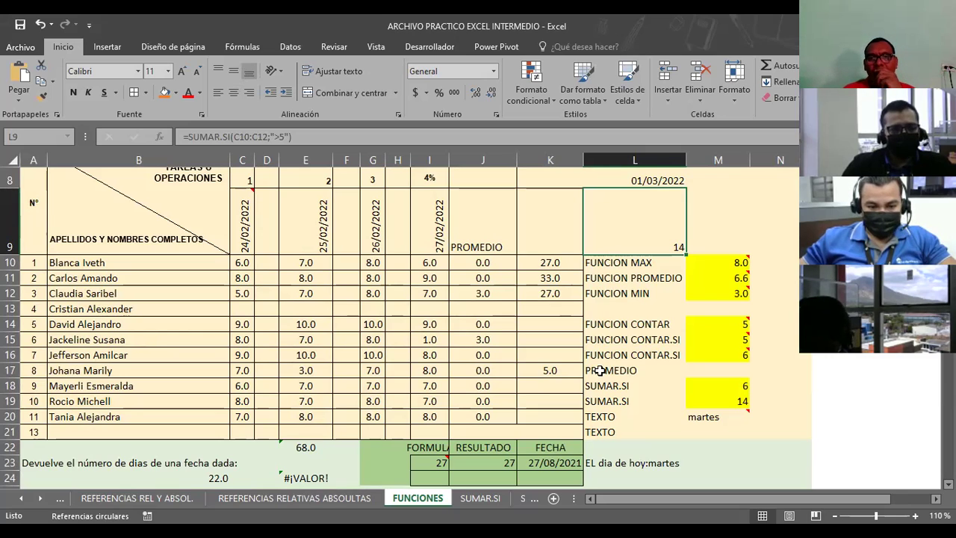
click(716, 402)
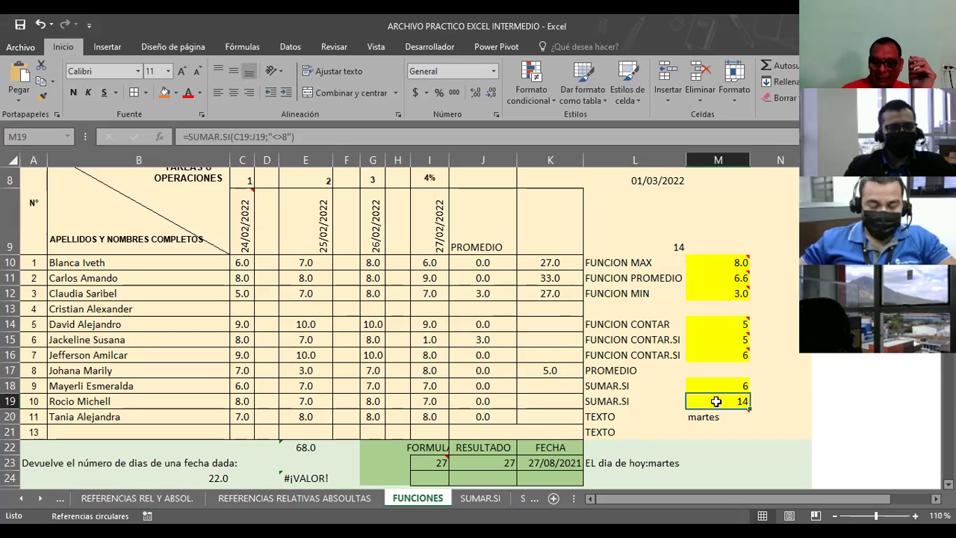
Clear L9 and start a =SUMAR.SI( formula in its Function Arguments form.
click(610, 236)
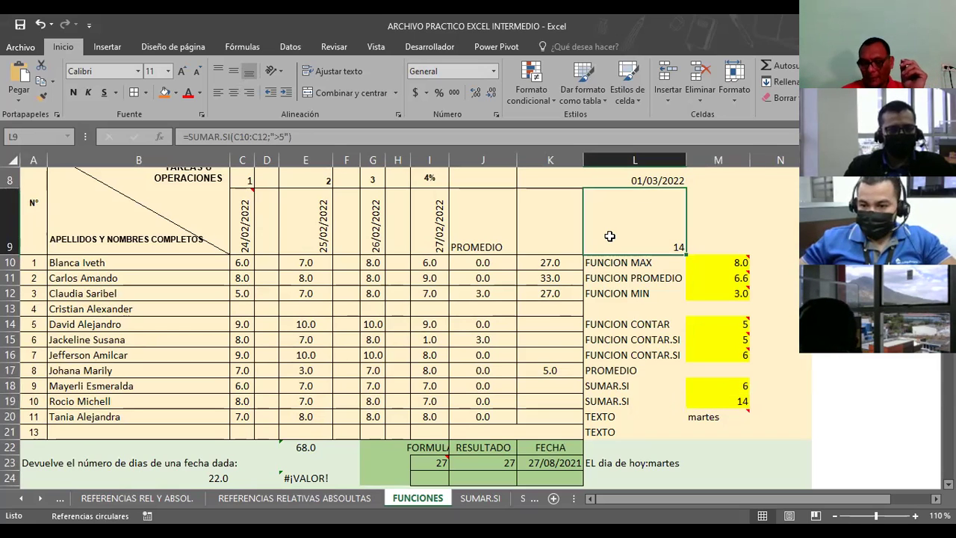
key(Delete)
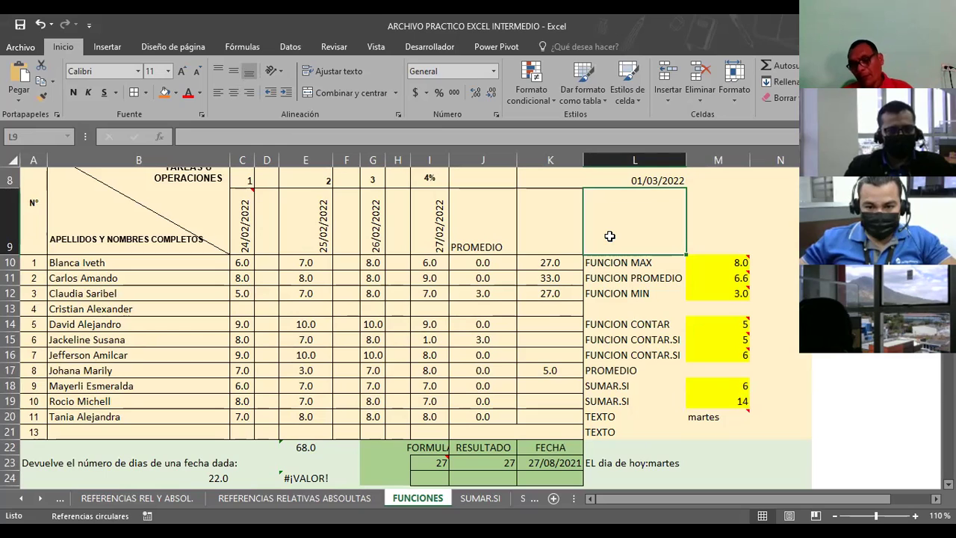
text(=)
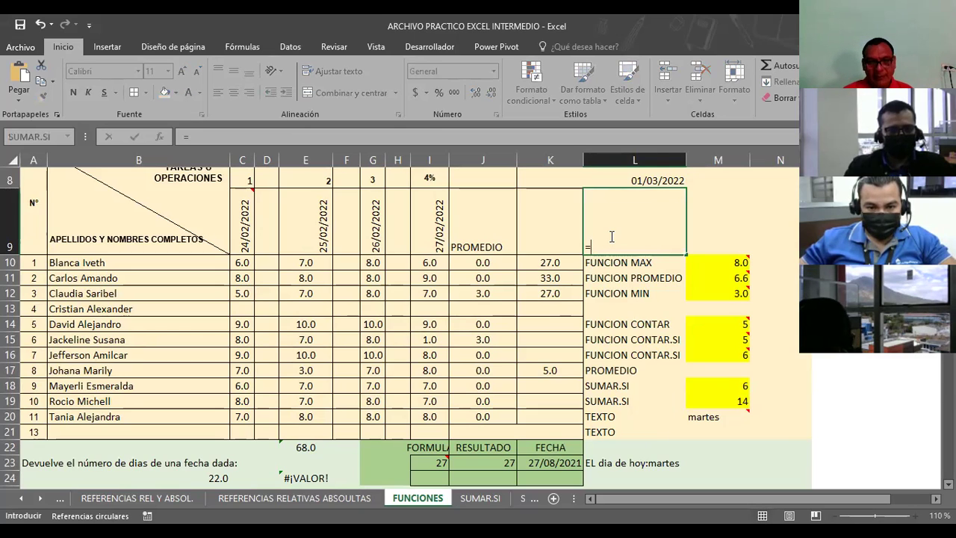
text(SUMAR)
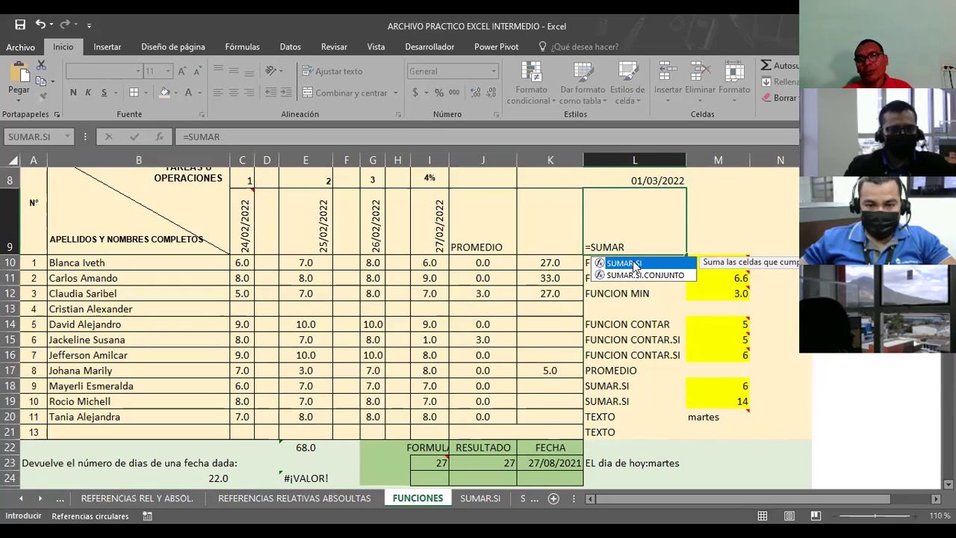
text(.SI()
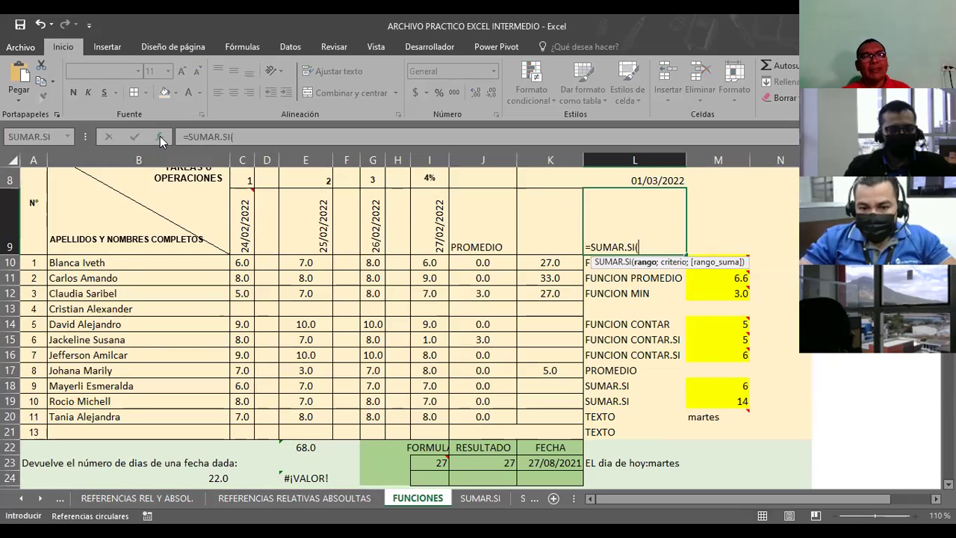
click(159, 137)
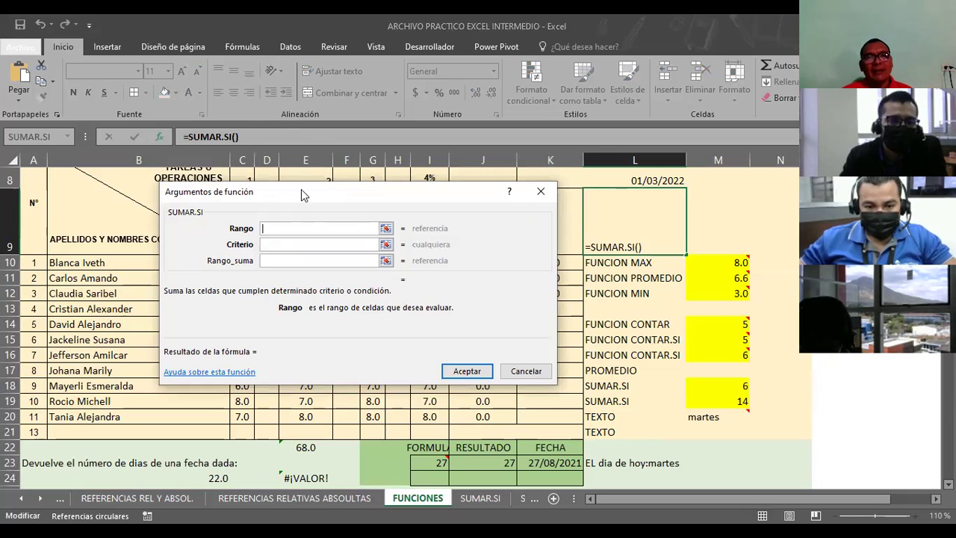
Set the Rango to C14:C20;E14:E20 and Criterio to >10, then confirm the formula.
drag(301, 189, 485, 129)
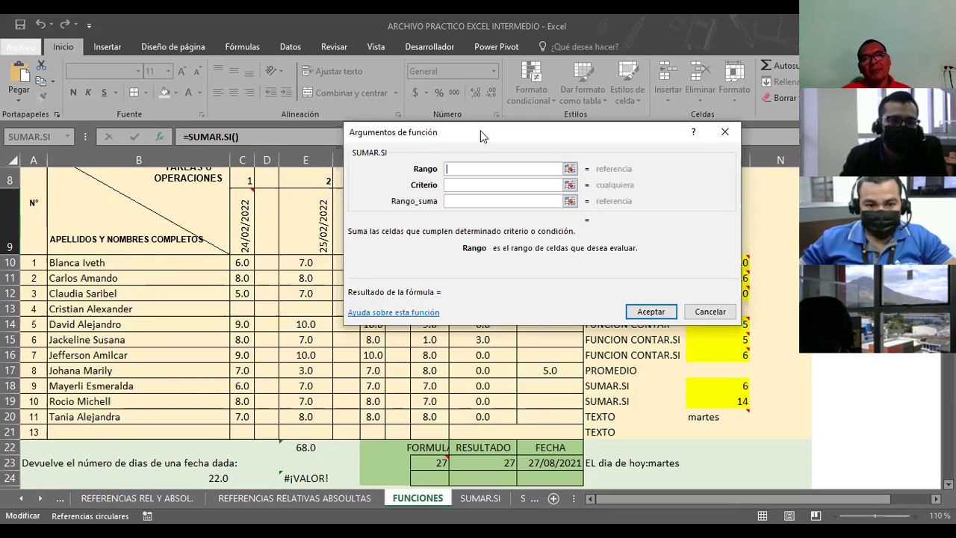
click(570, 171)
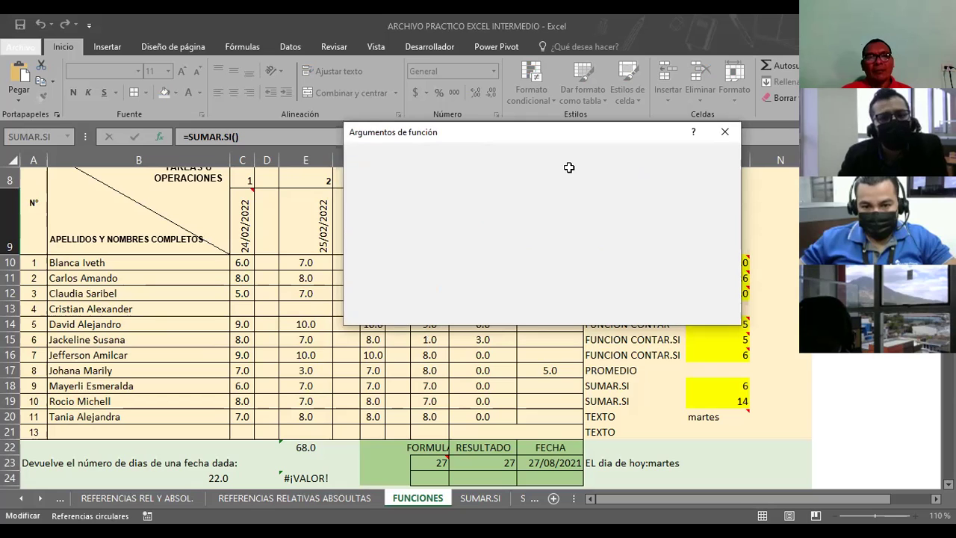
click(241, 324)
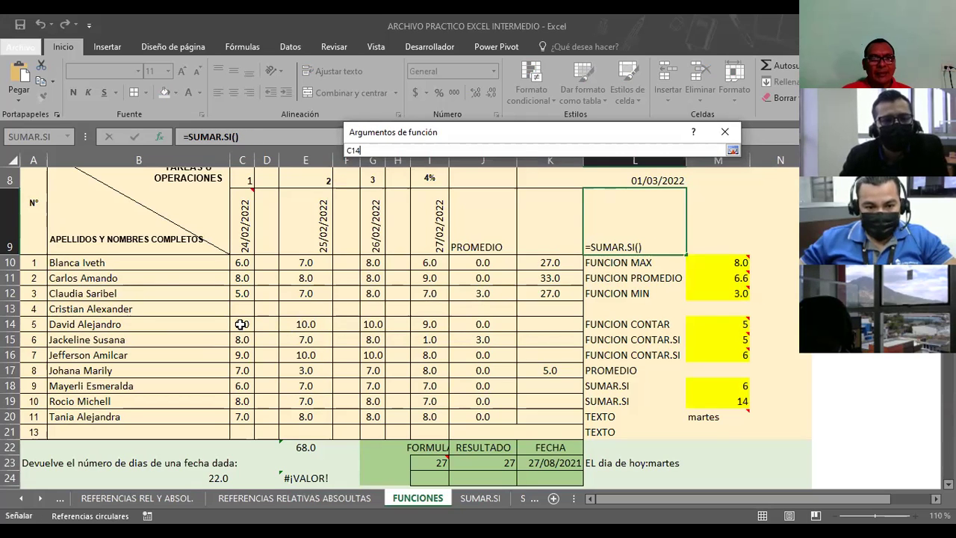
drag(241, 324, 243, 409)
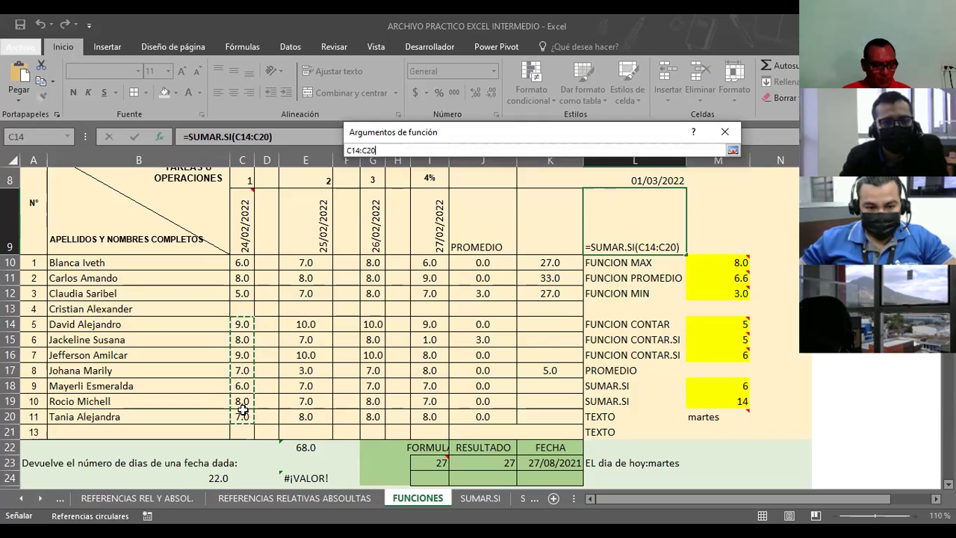
text(;)
drag(303, 327, 308, 412)
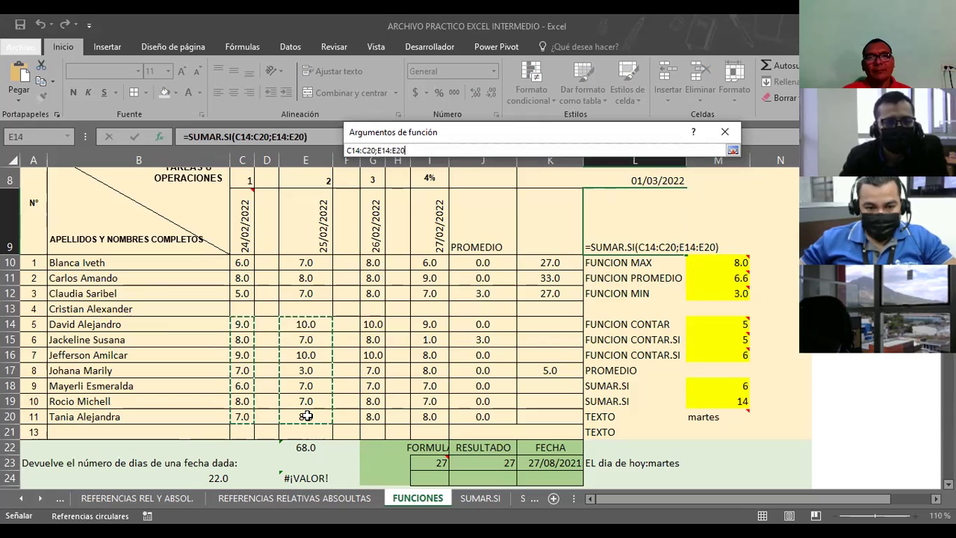
click(732, 151)
click(467, 184)
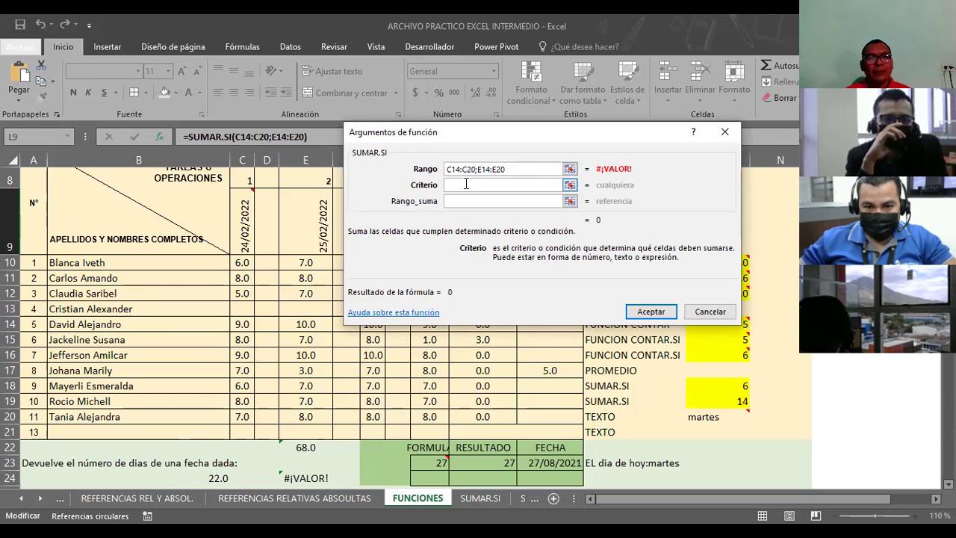
text(>)
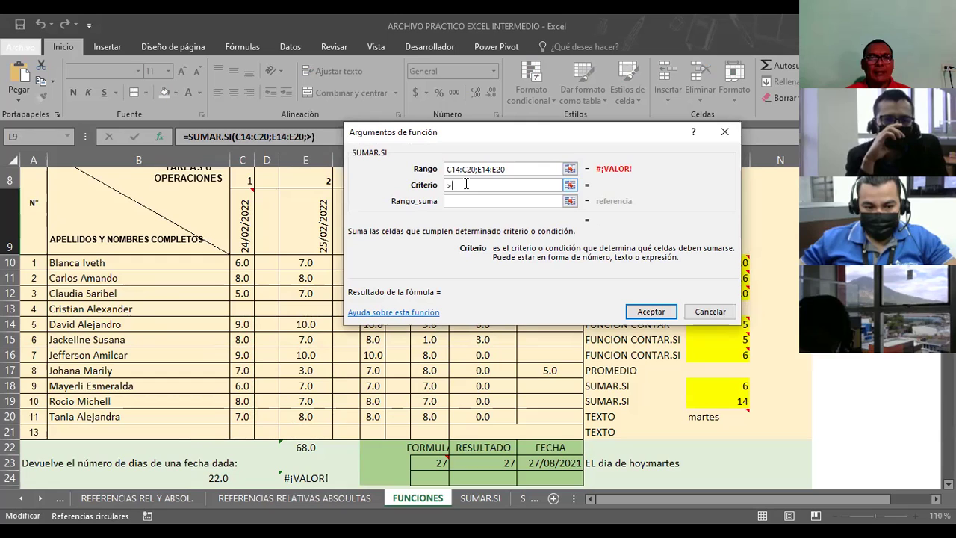
text(10)
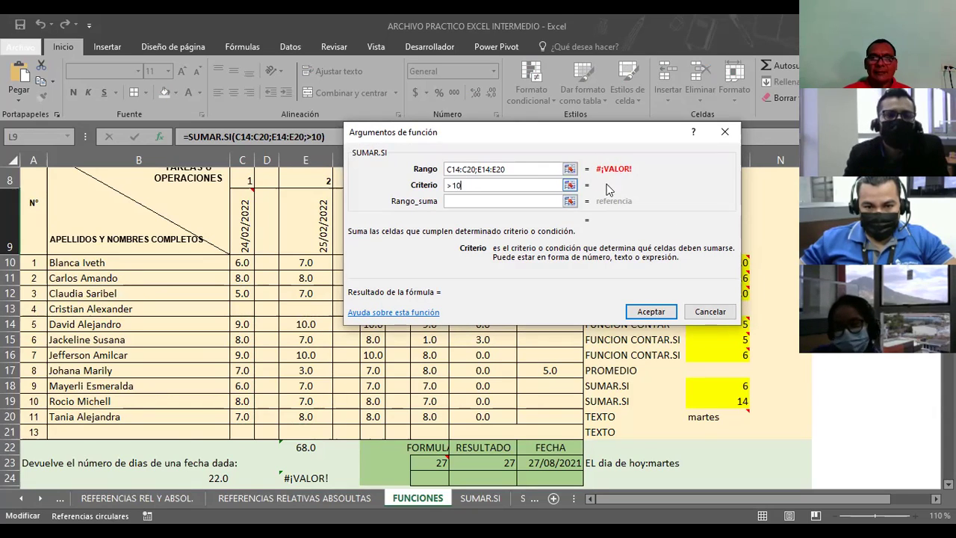
click(661, 317)
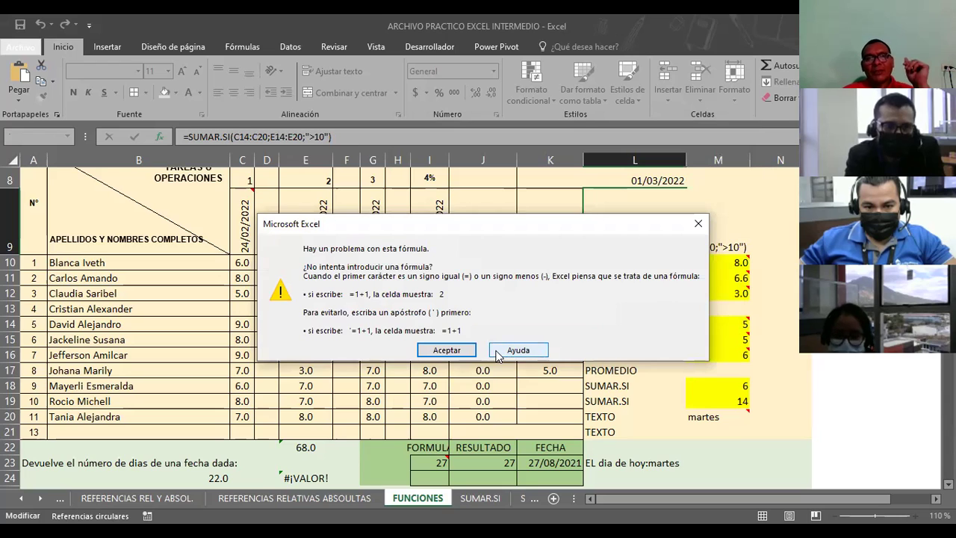
Dismiss the formula warning and drop E14:E20 so L9 reads =SUMAR.SI(C14:C20;">10").
click(448, 350)
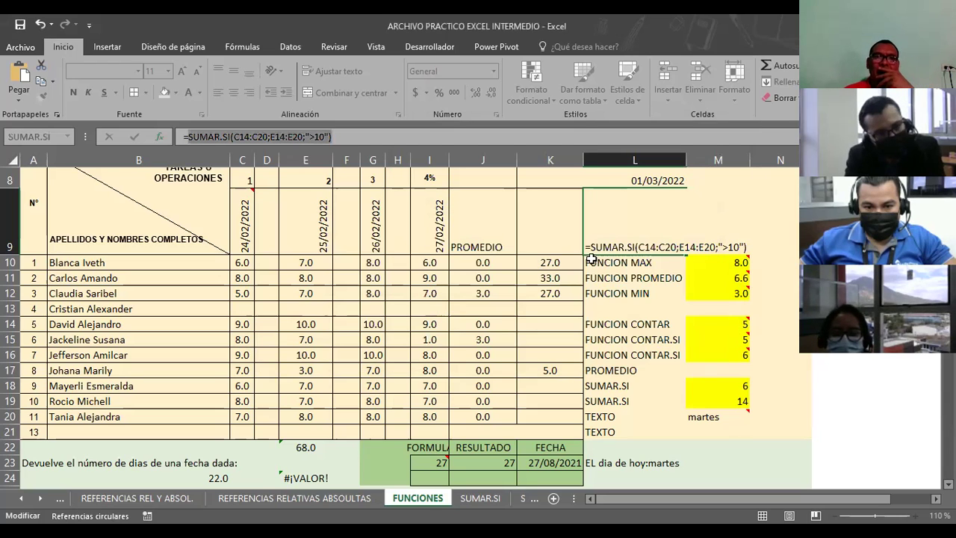
click(716, 246)
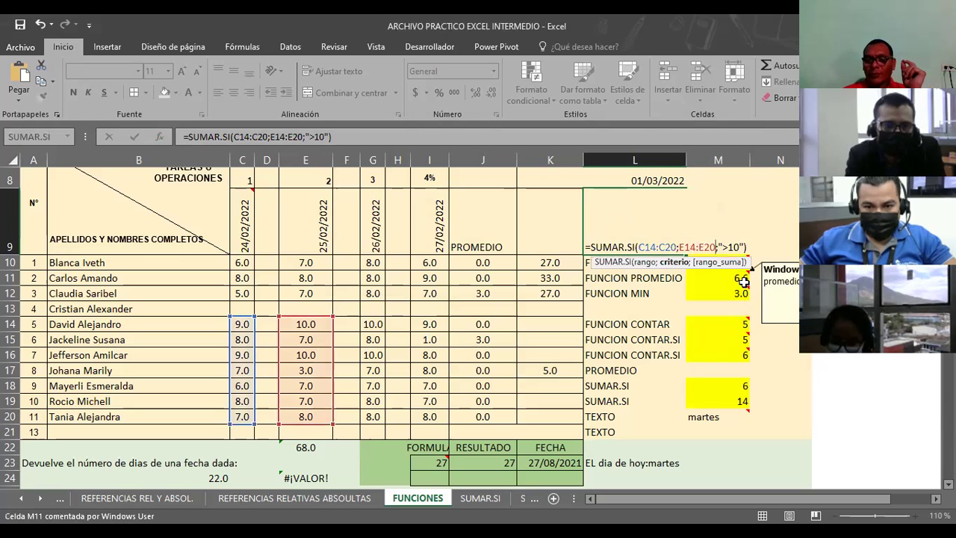
key(Right)
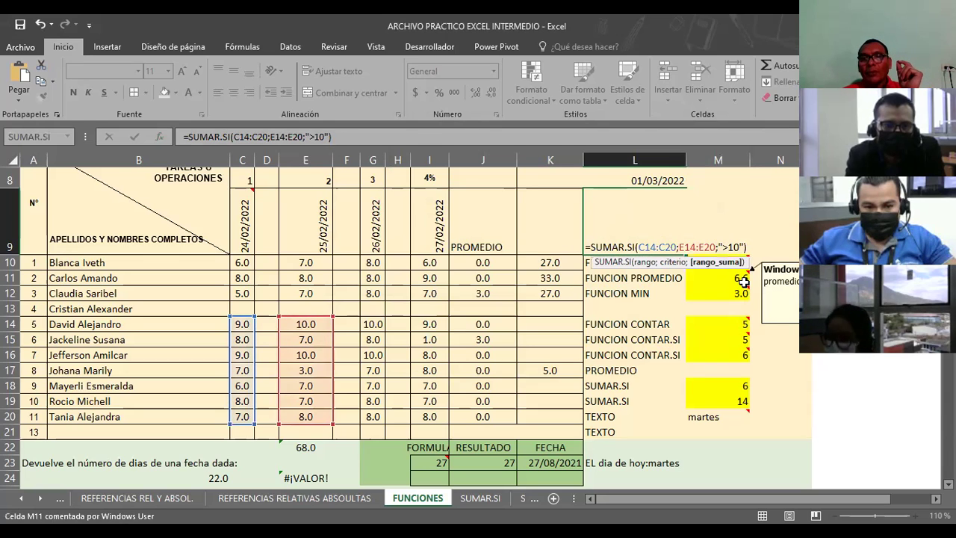
key(BackSpace)
key(BackSpace)
key(BackSpace)
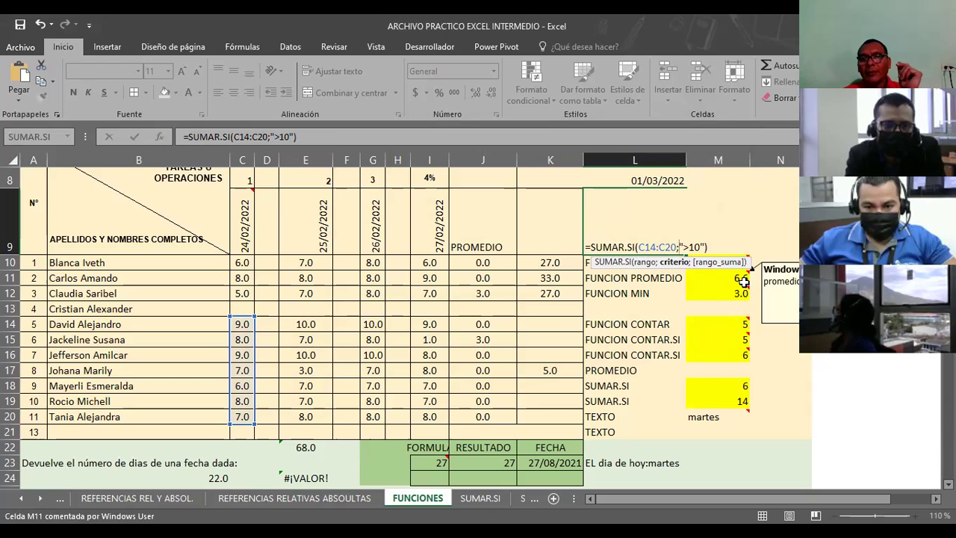
key(Return)
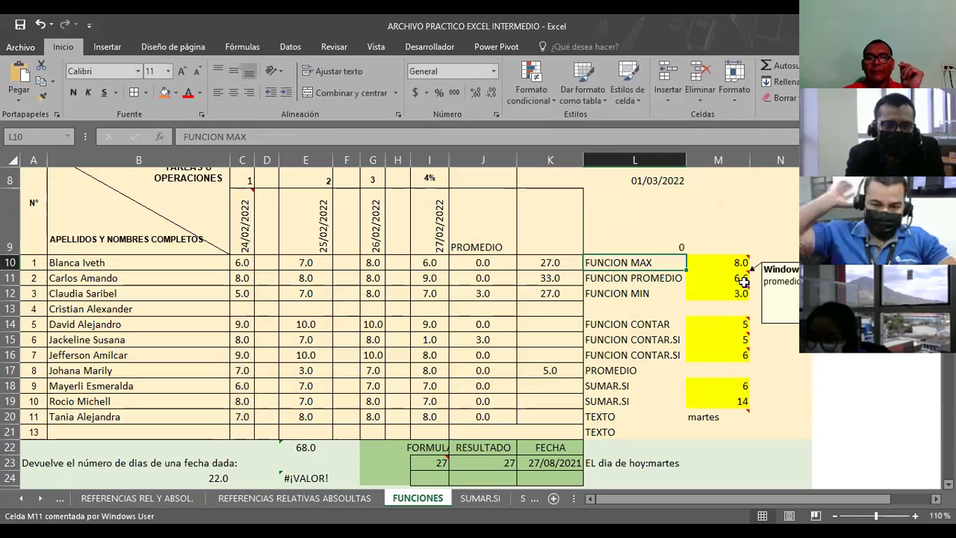
click(634, 225)
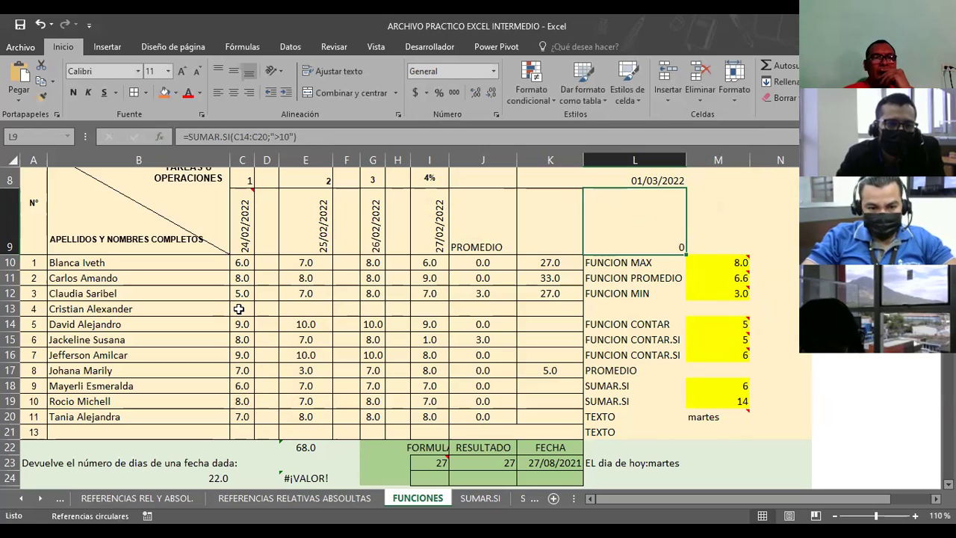
drag(239, 308, 240, 401)
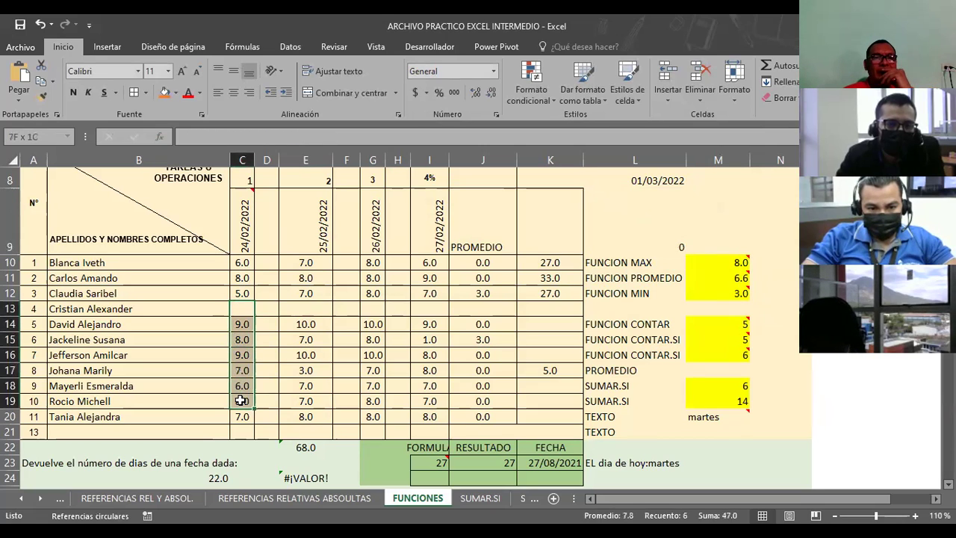
click(622, 204)
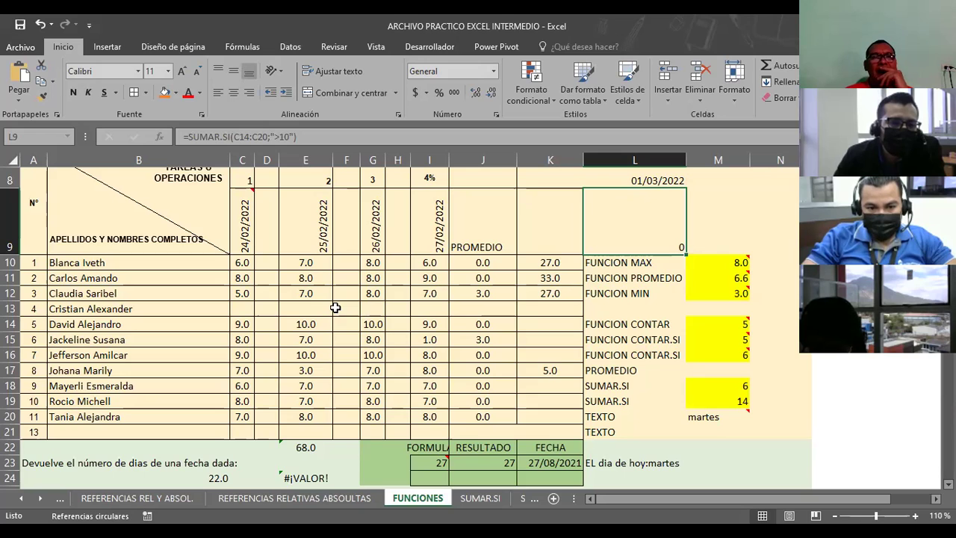
click(236, 324)
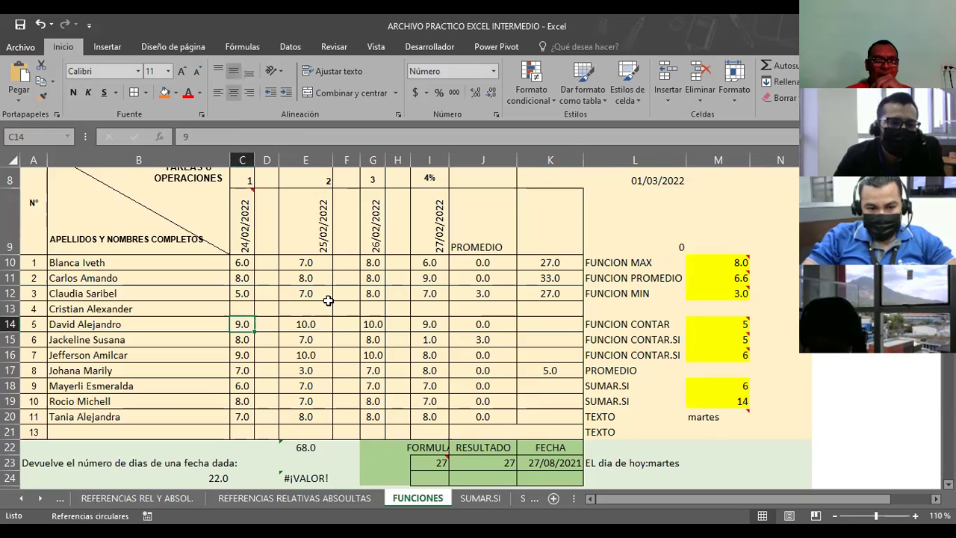
Enter 10 as the score in C14 and check the SUMAR.SI result in L9.
text(10)
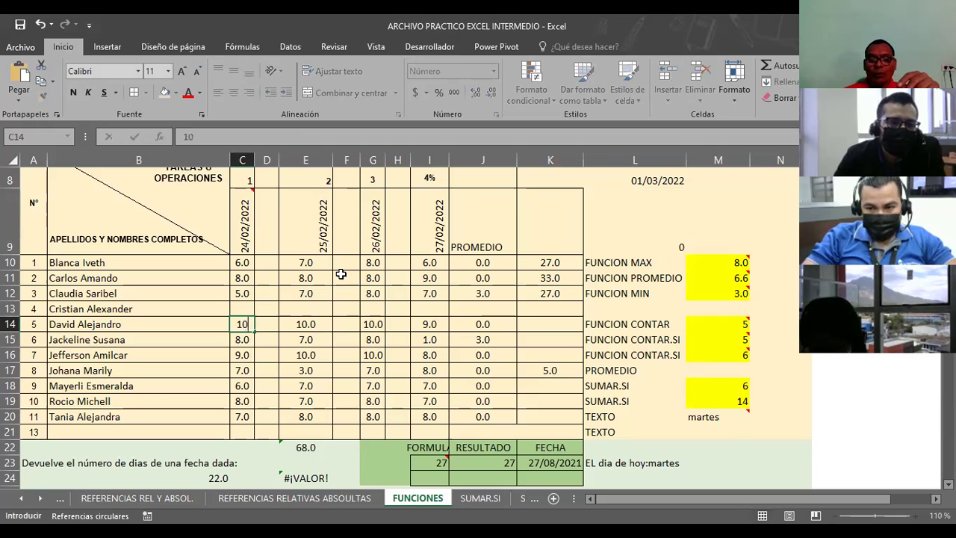
key(Return)
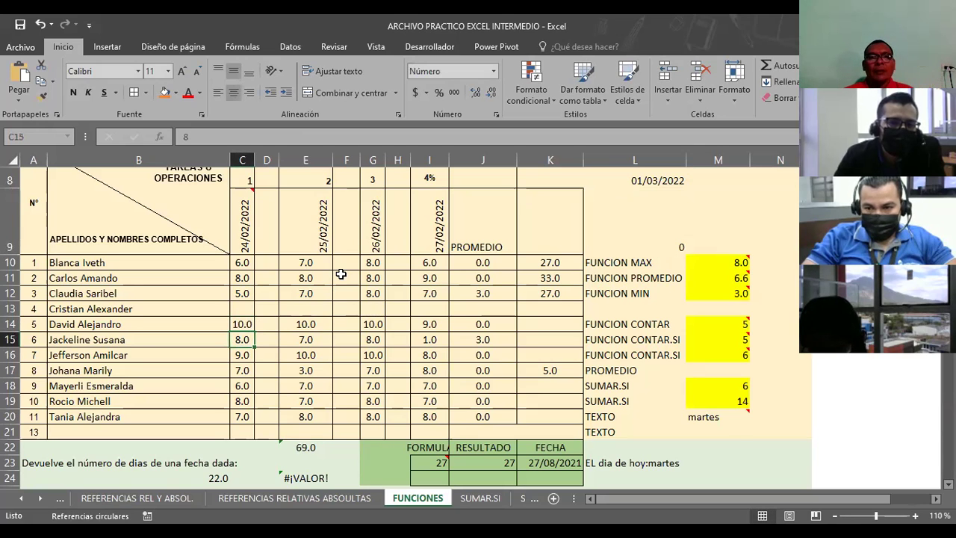
click(627, 241)
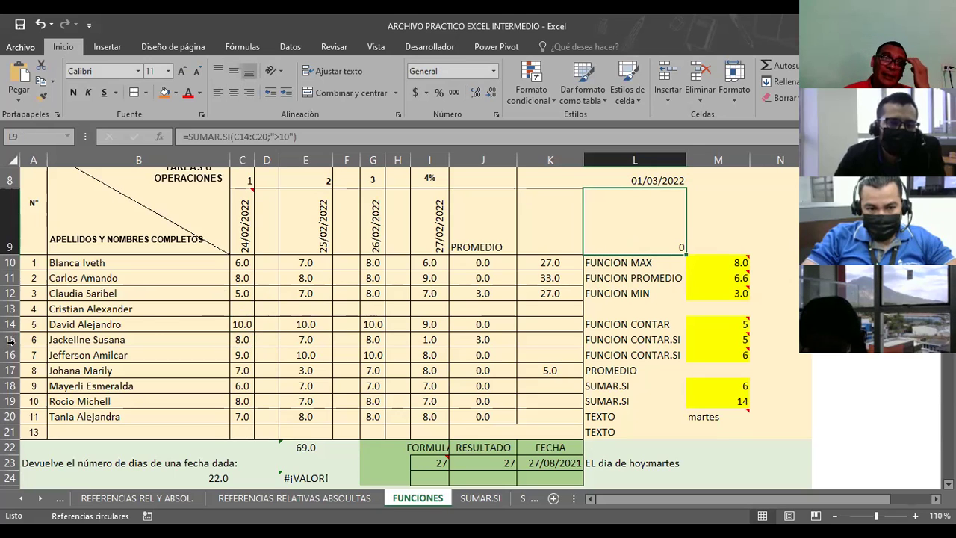
click(247, 264)
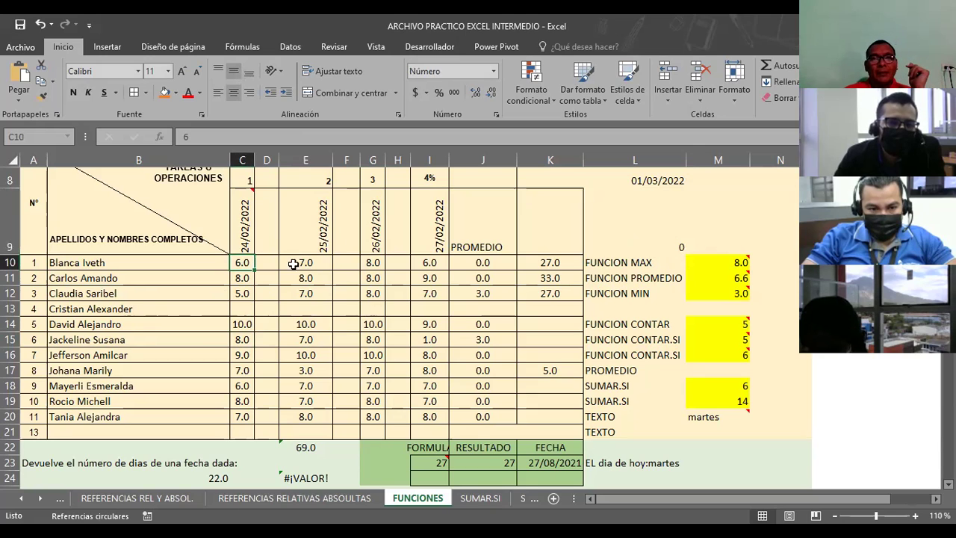
click(642, 237)
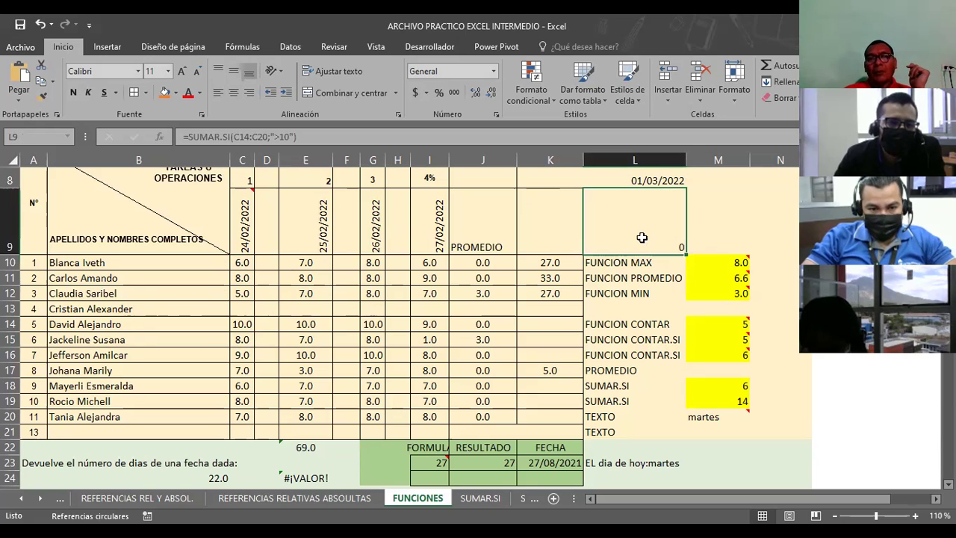
Change L9's criterion from ">10" to ">7" and review the updated formula.
click(286, 135)
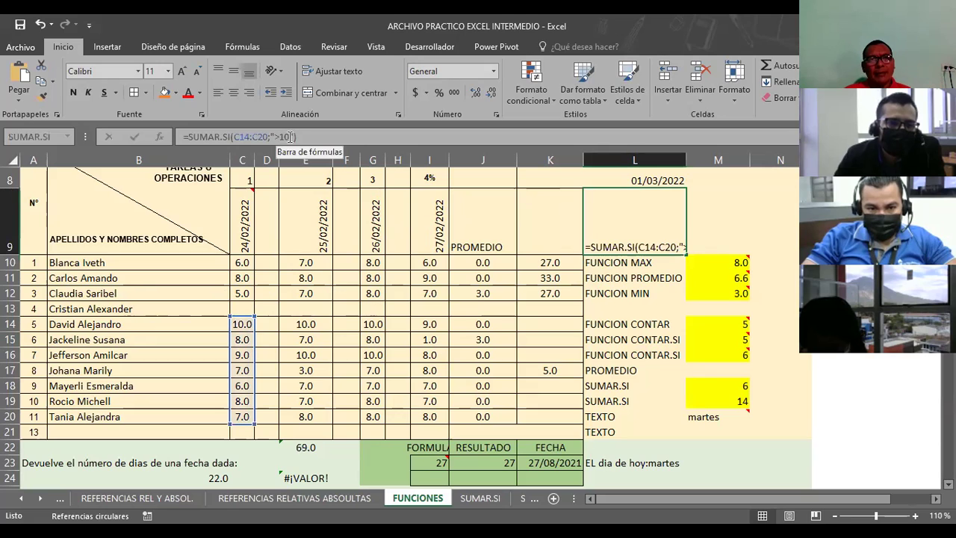
key(BackSpace)
key(BackSpace)
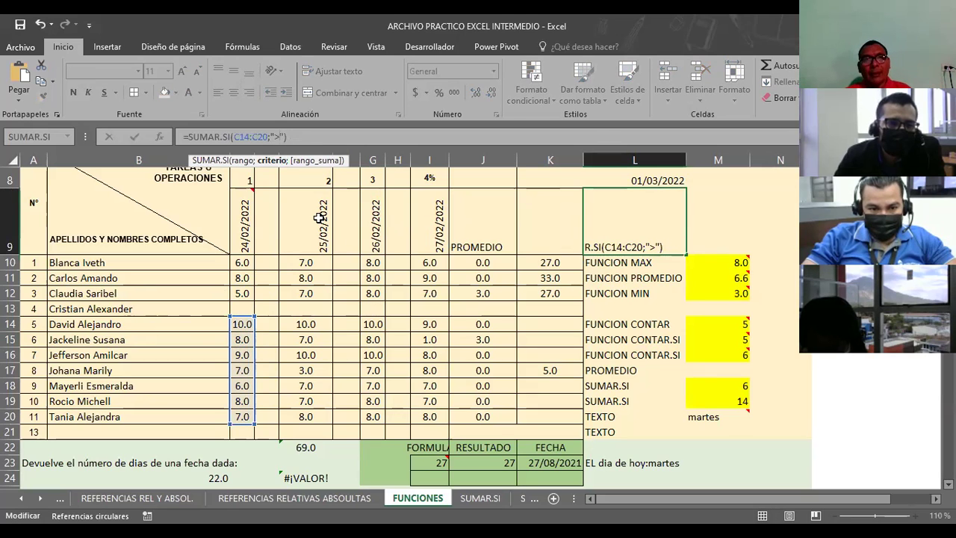
text(7)
key(Return)
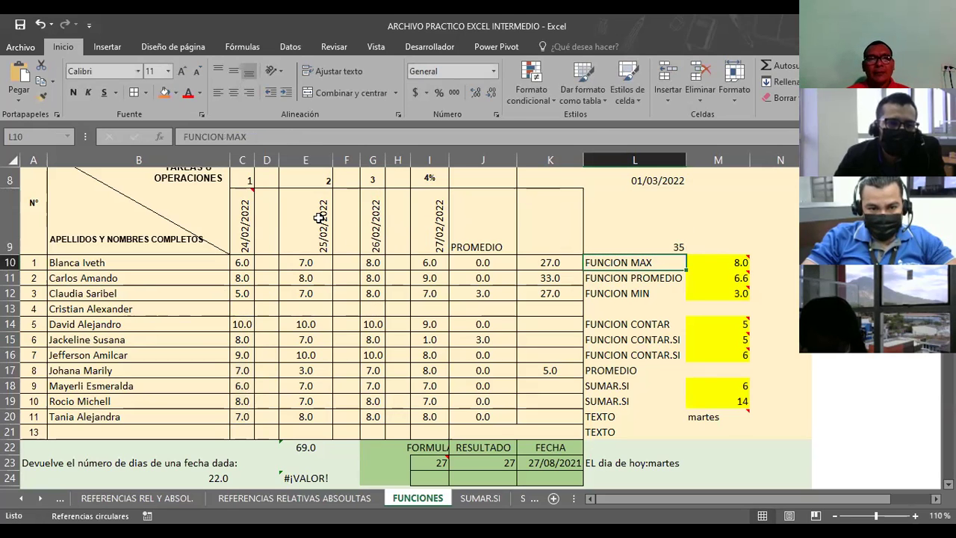
click(631, 240)
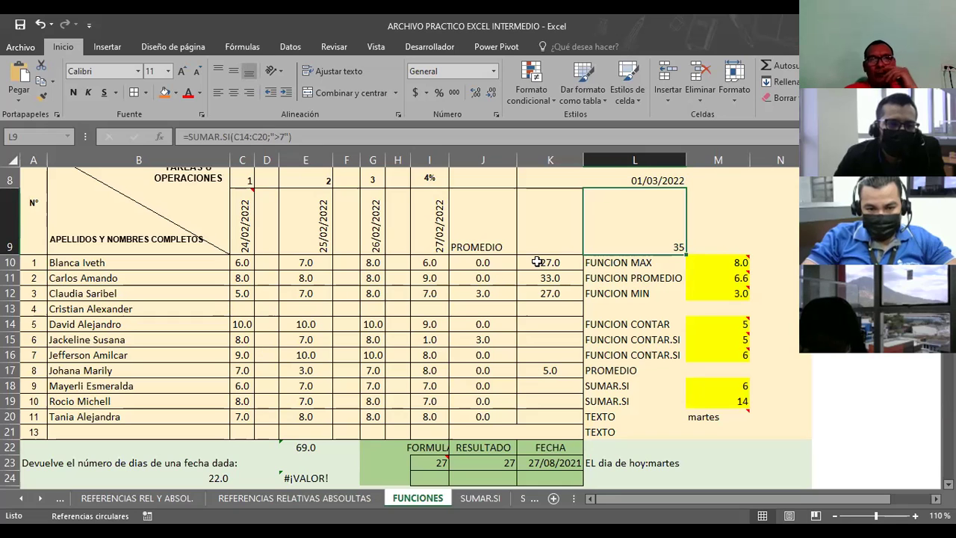
key(F2)
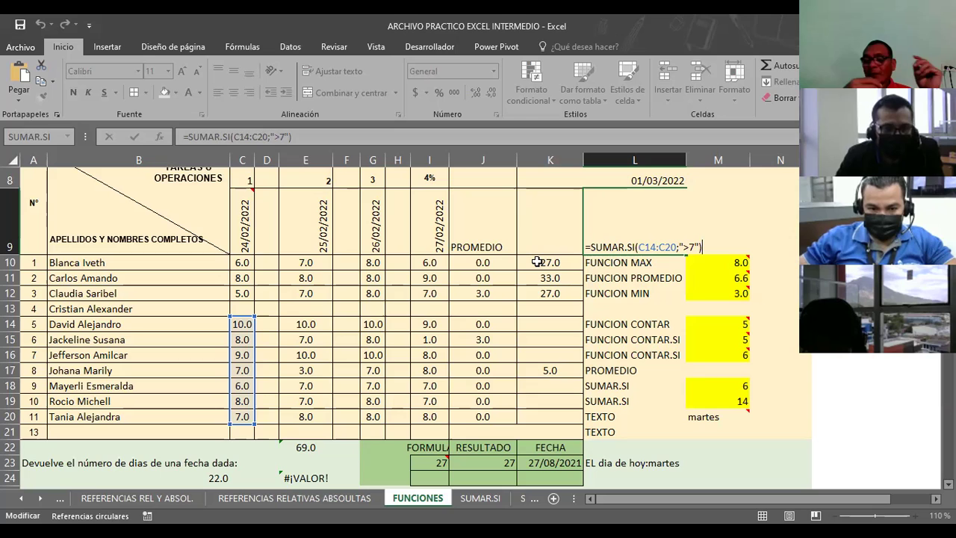
key(Return)
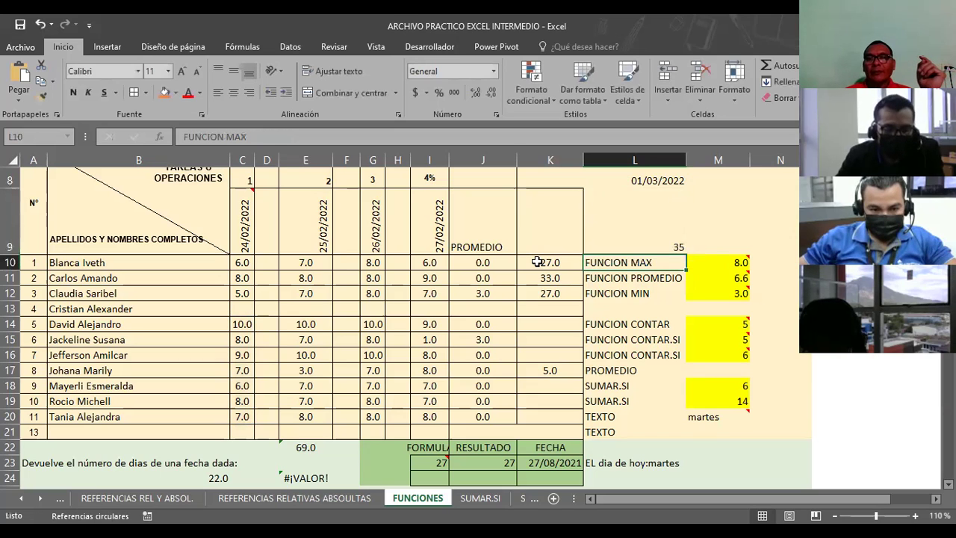
click(620, 239)
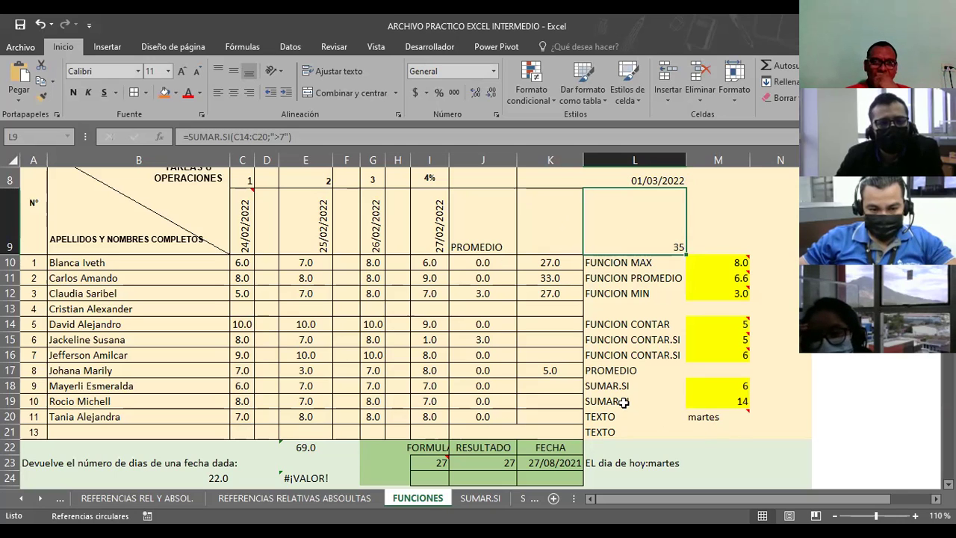
click(726, 404)
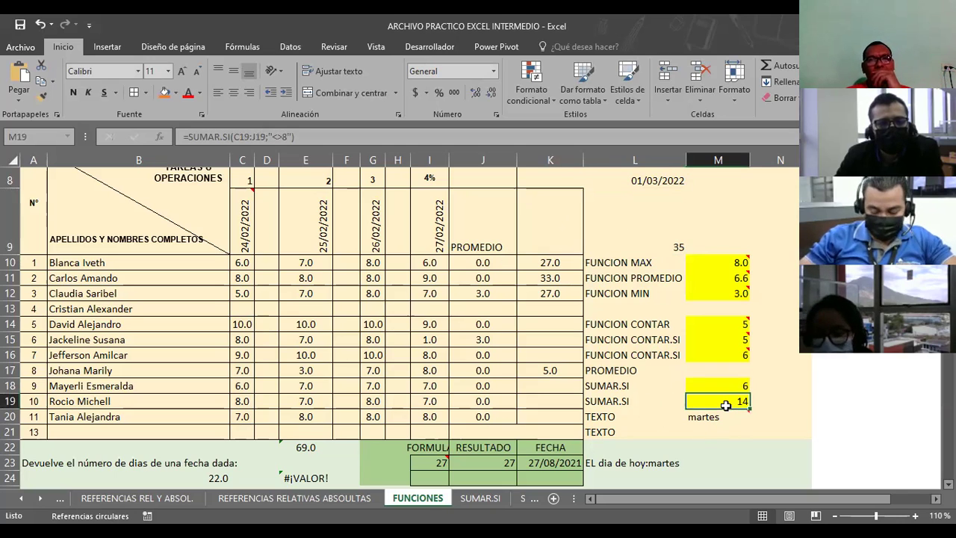
click(696, 384)
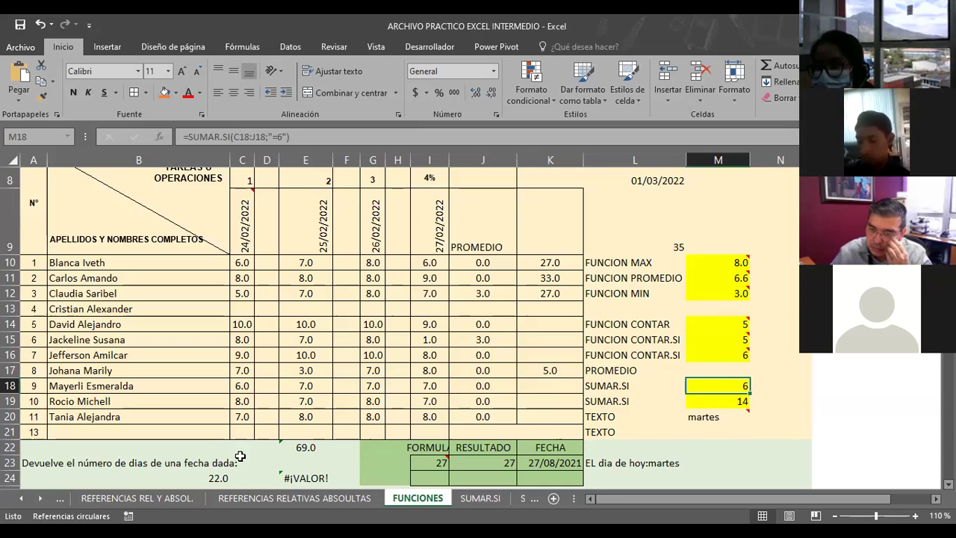
Switch to the SUMAR.SI sheet and delete the pasted example table picture.
click(43, 502)
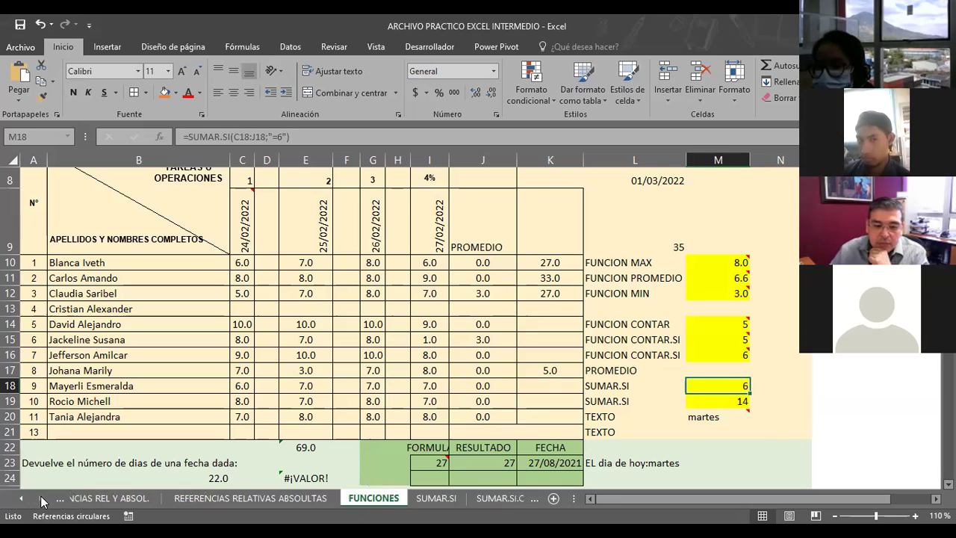
click(43, 502)
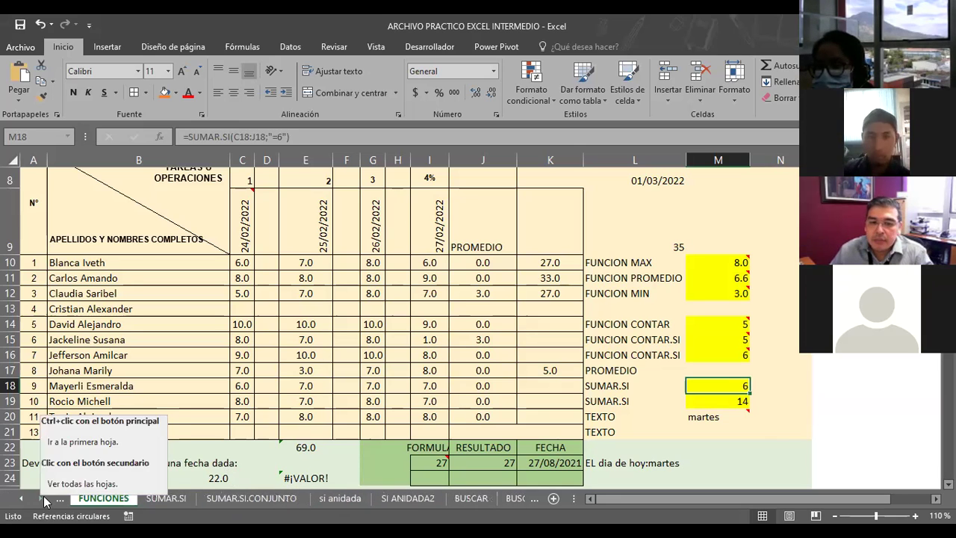
click(168, 500)
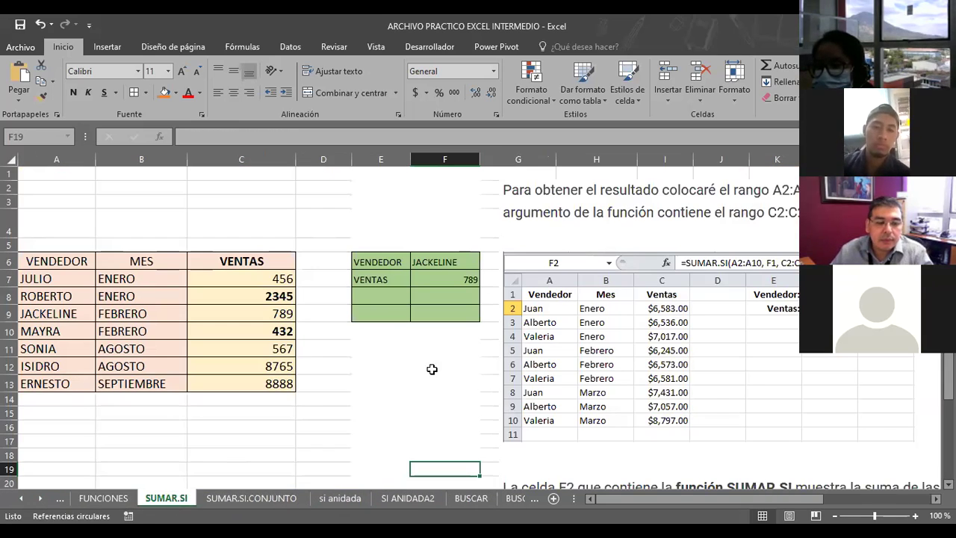
click(616, 317)
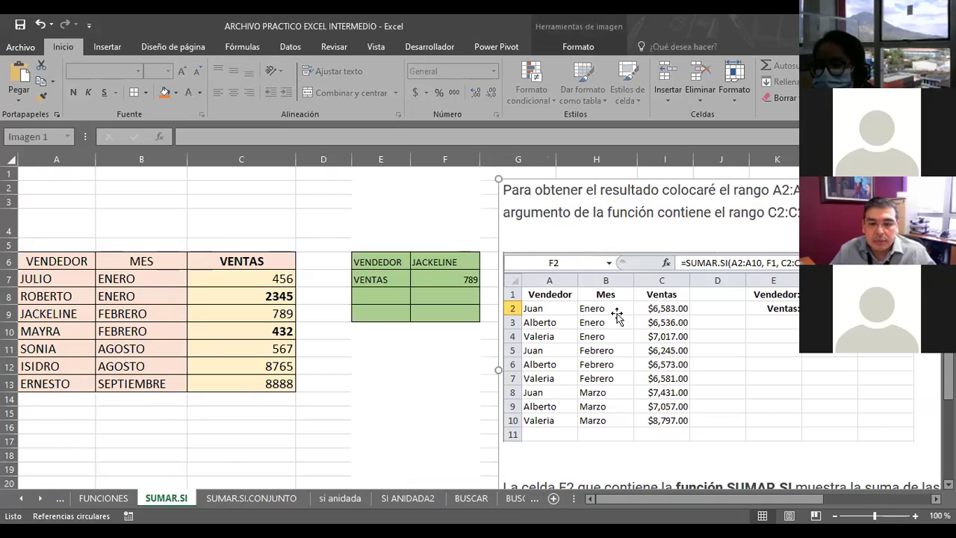
key(Delete)
click(441, 278)
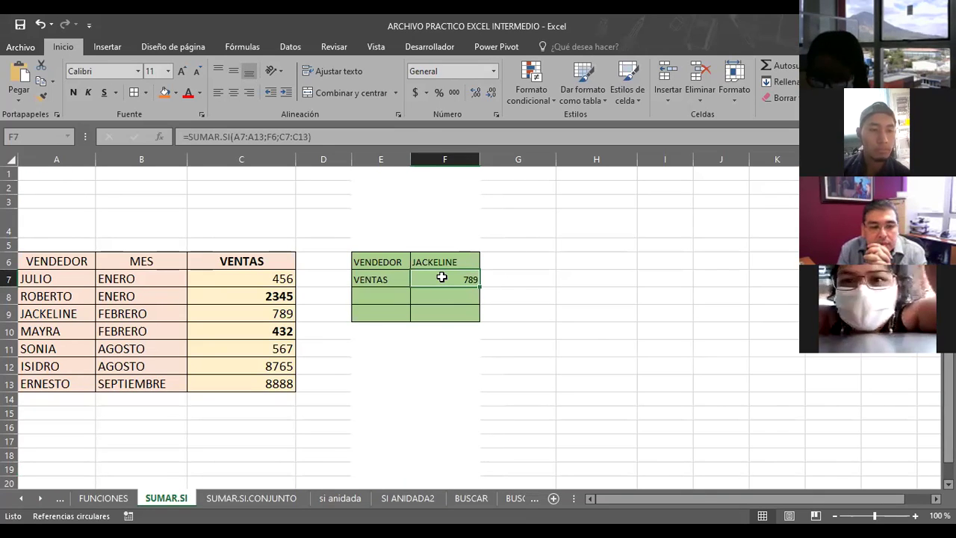
click(370, 280)
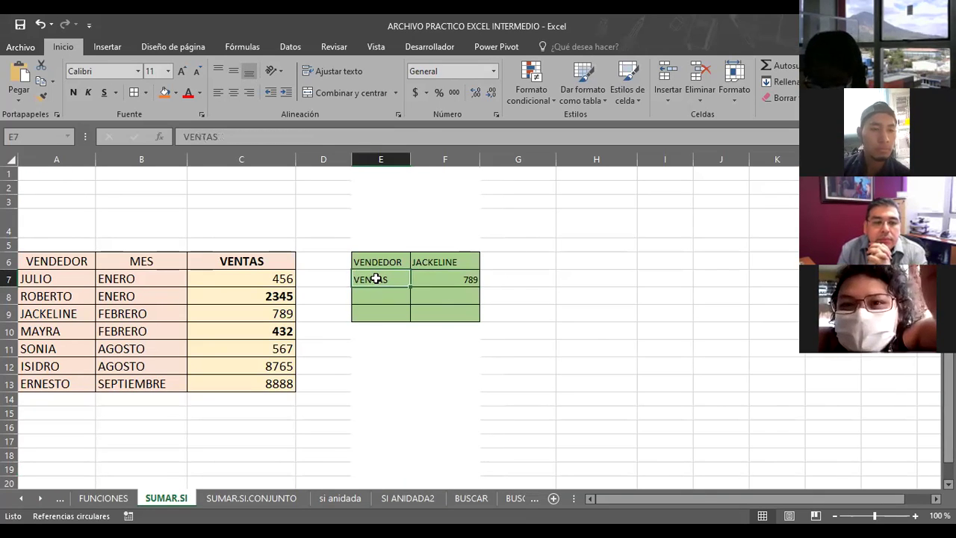
click(458, 277)
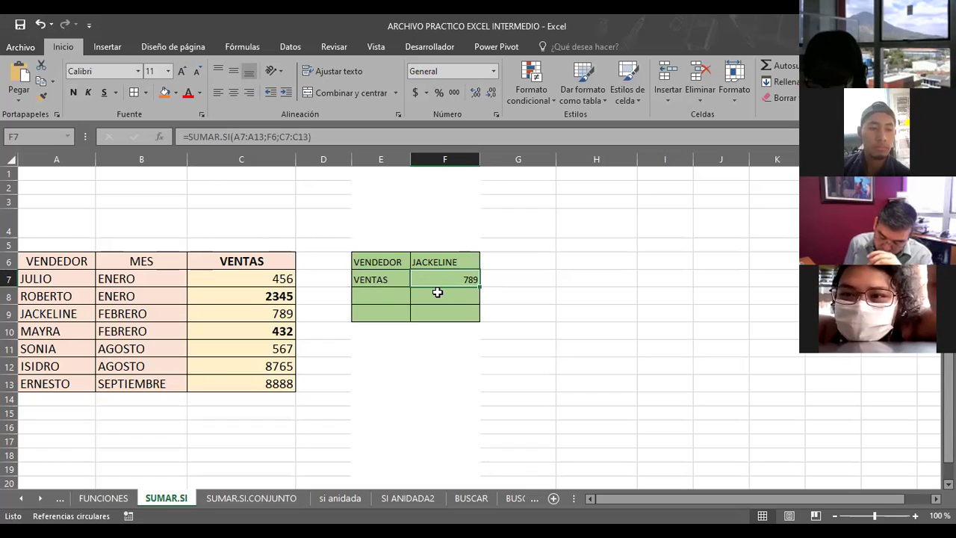
key(F2)
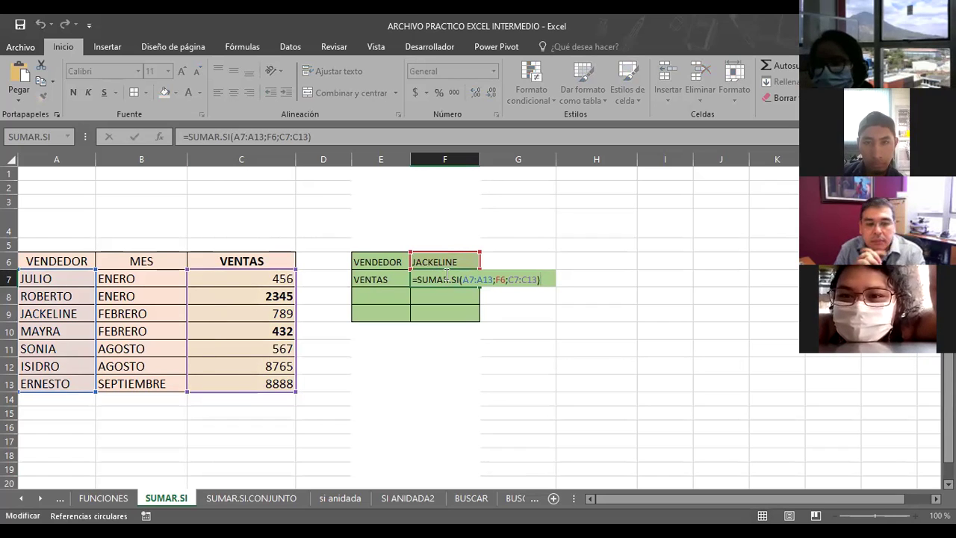
key(Return)
click(447, 260)
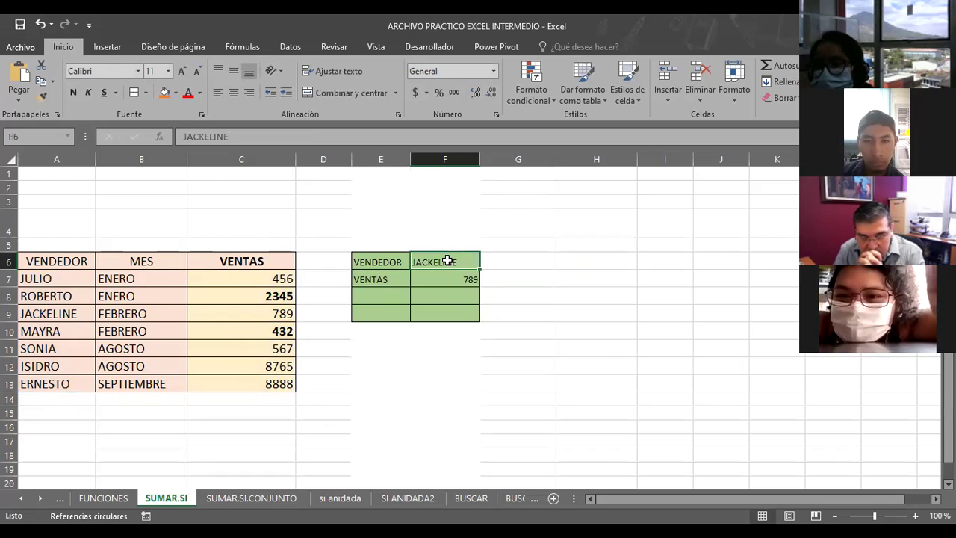
click(443, 281)
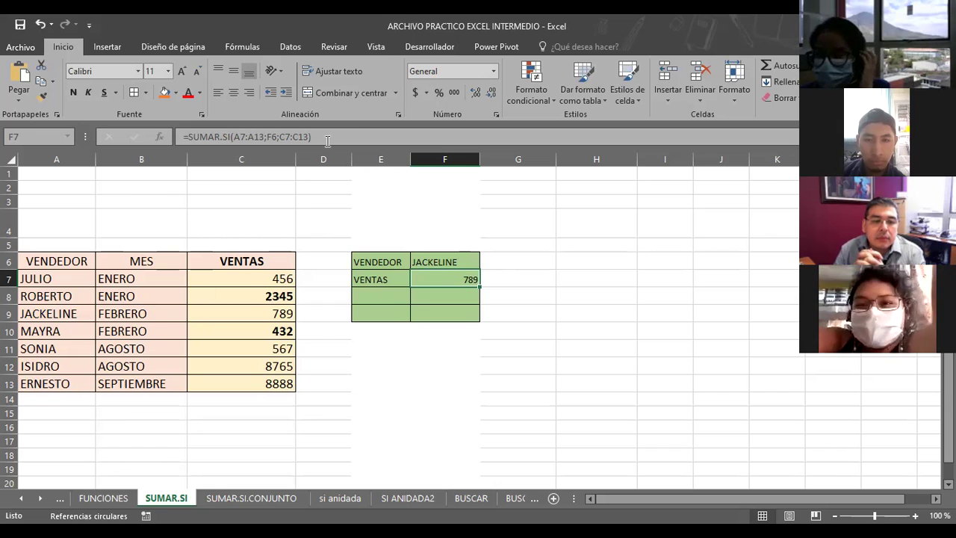
click(181, 136)
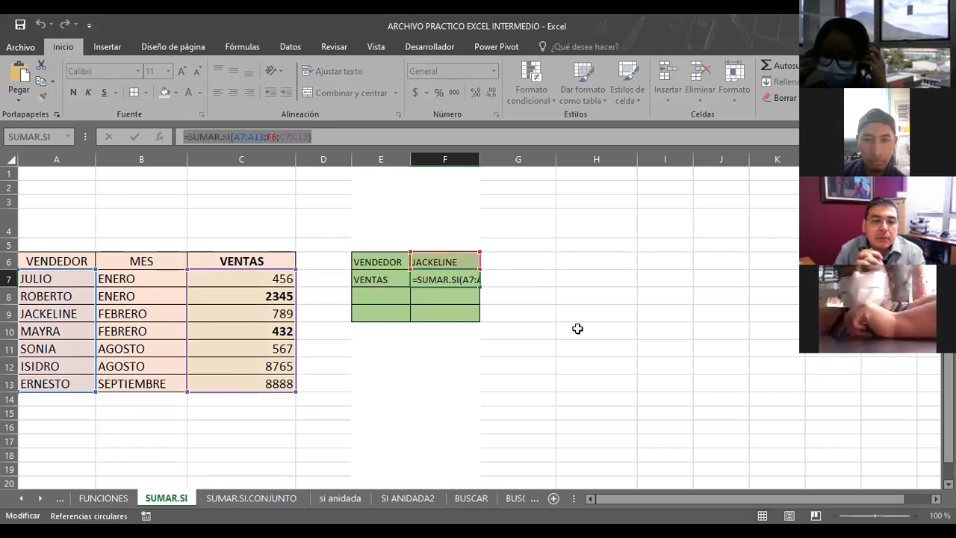
click(333, 136)
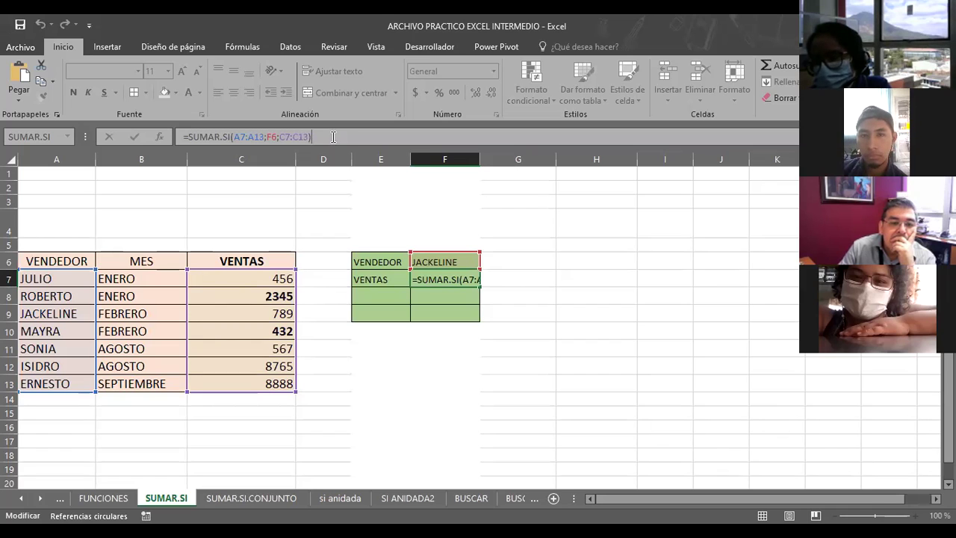
click(478, 371)
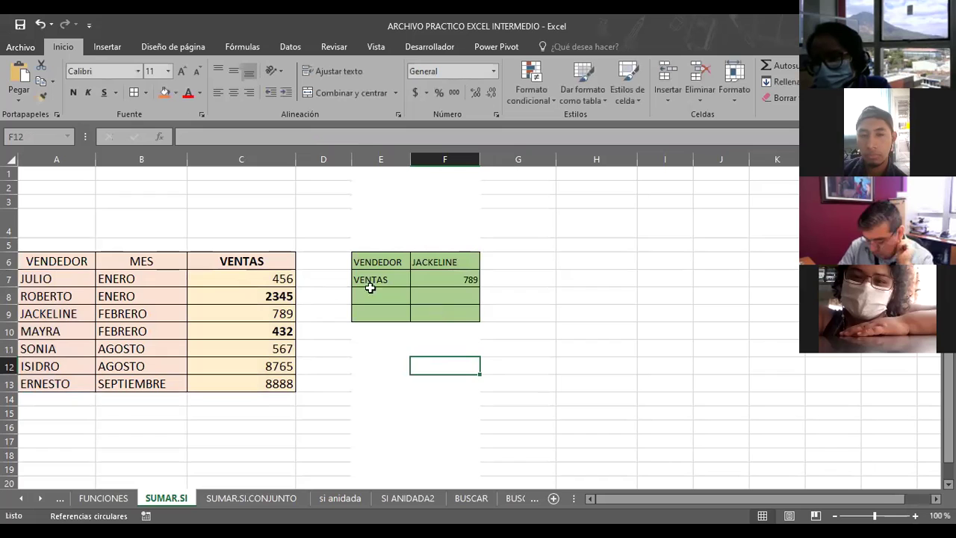
Set the vendor in F6 to ERNESTO and rename the row 12 seller to ERNESTO.
click(432, 260)
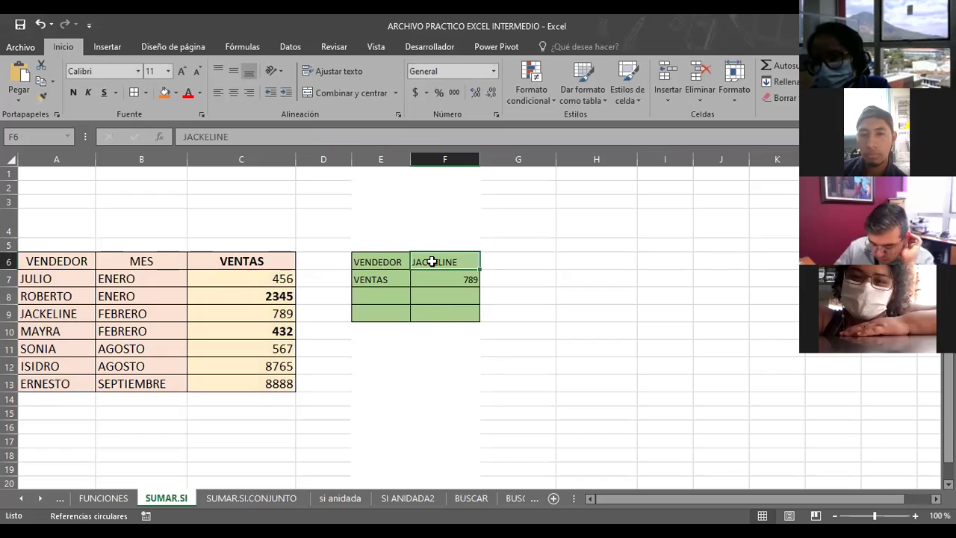
text(ERNESTO)
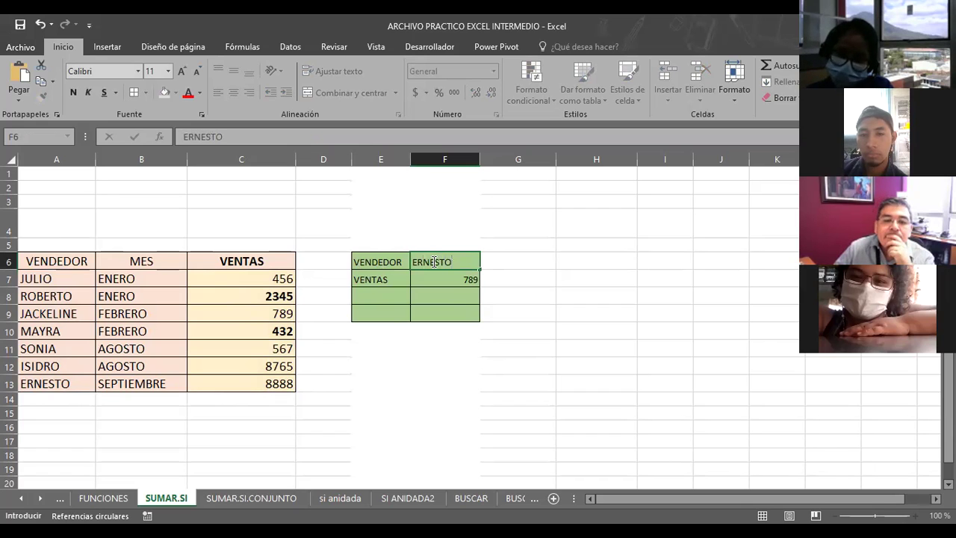
key(Return)
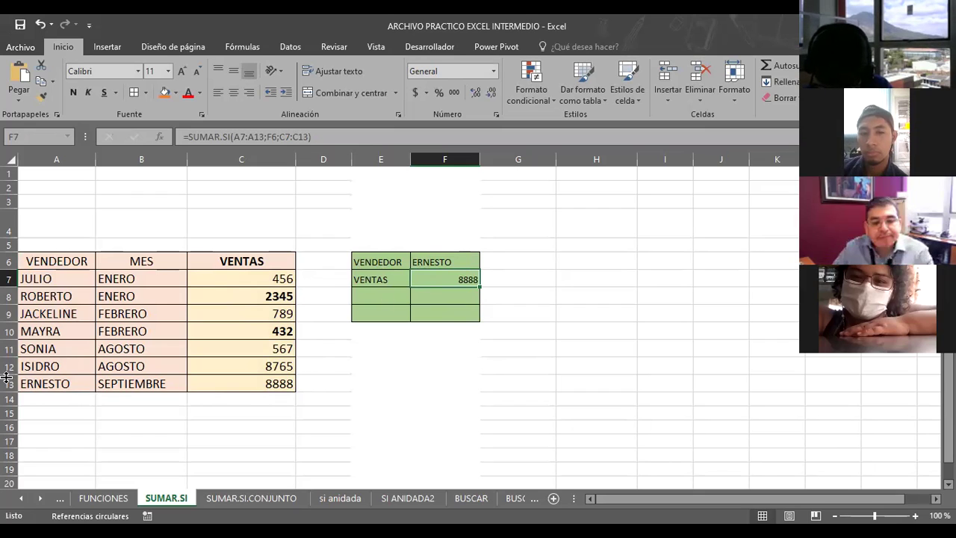
click(36, 366)
text(ER)
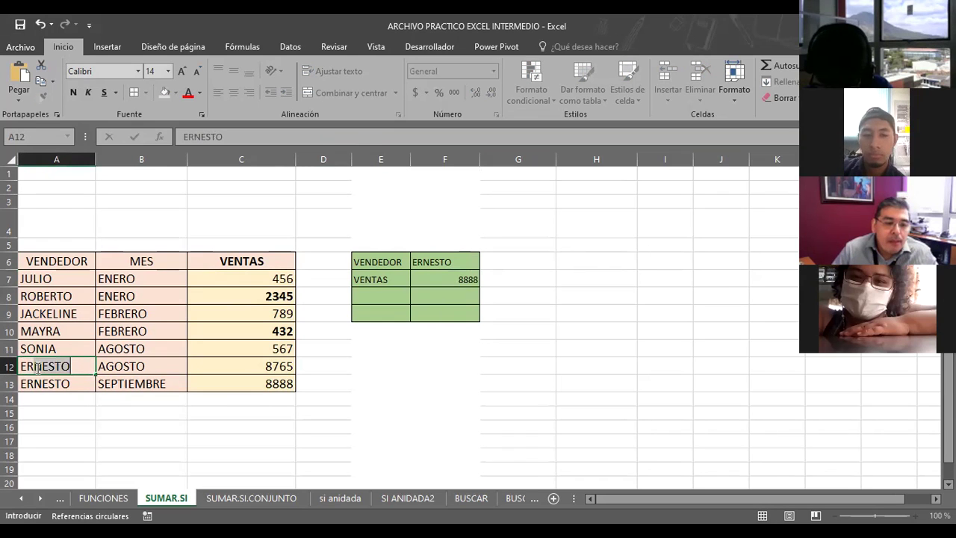
text(NESTO)
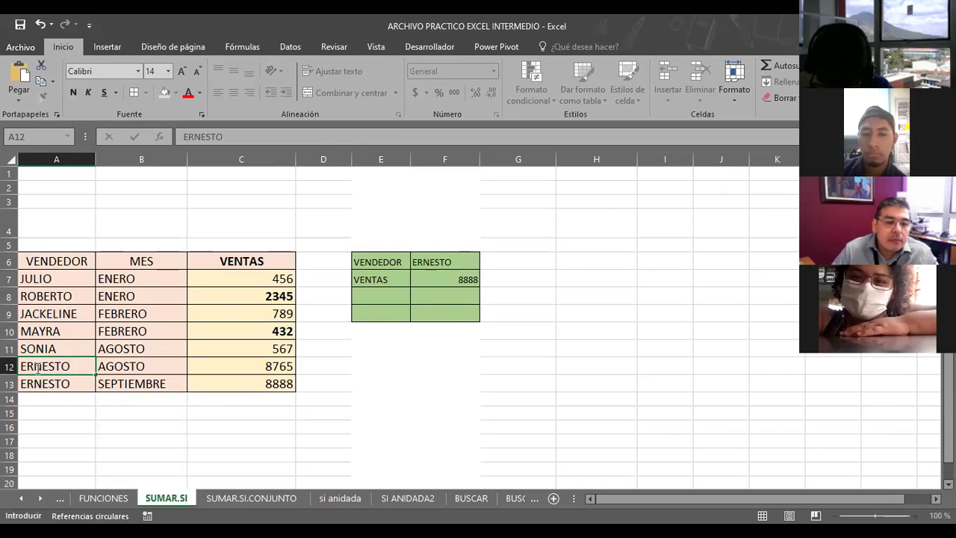
key(Return)
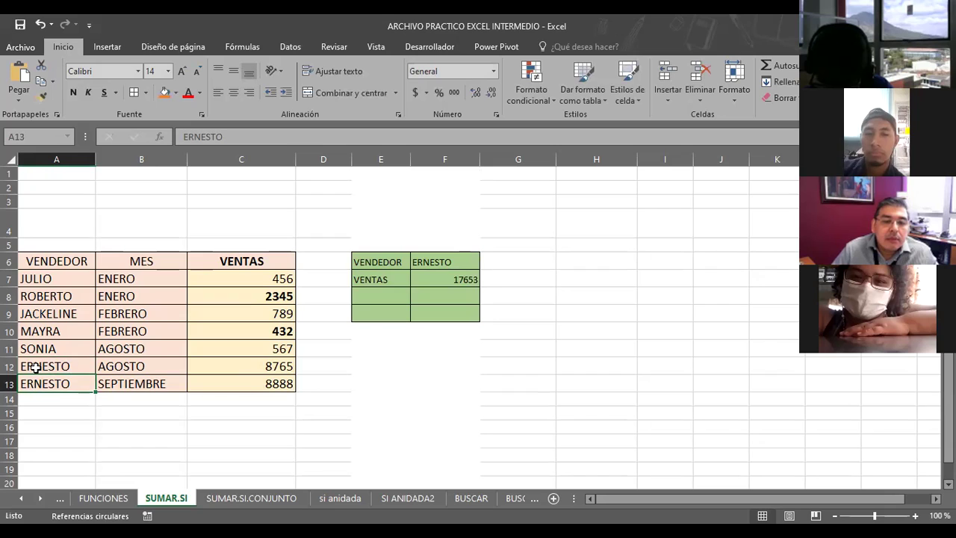
click(435, 279)
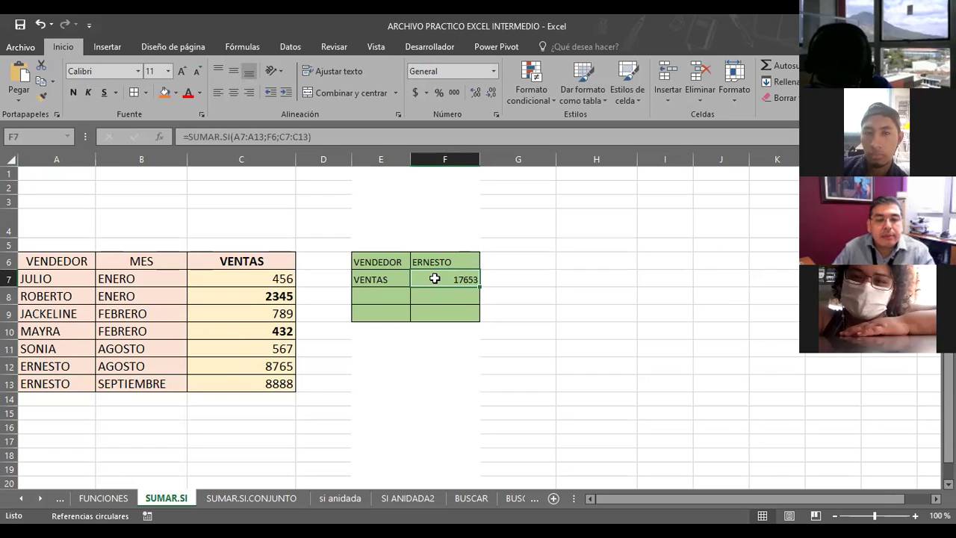
Change the sellers in A9 and A11 to ERNESTO, raising F7's total to 19009.
click(47, 316)
text(ERNES)
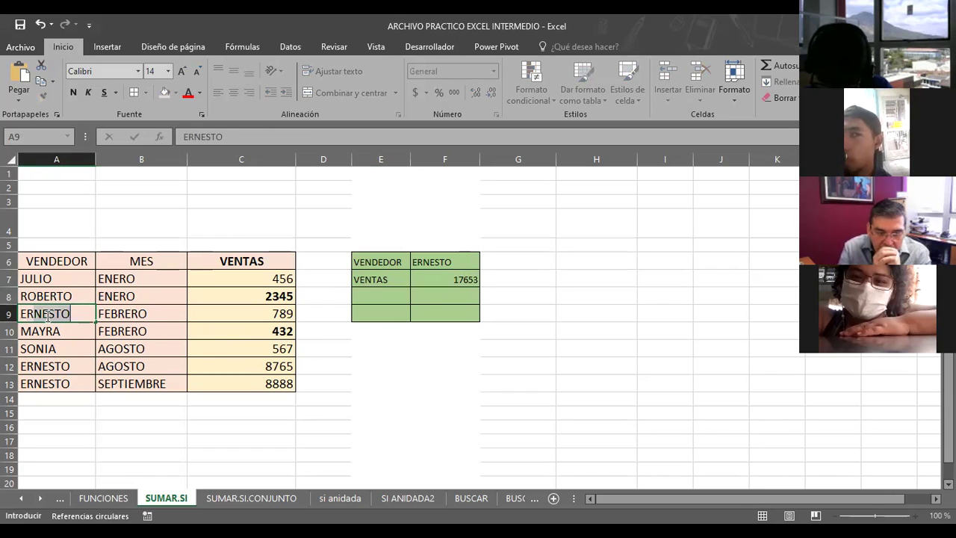
text(TO)
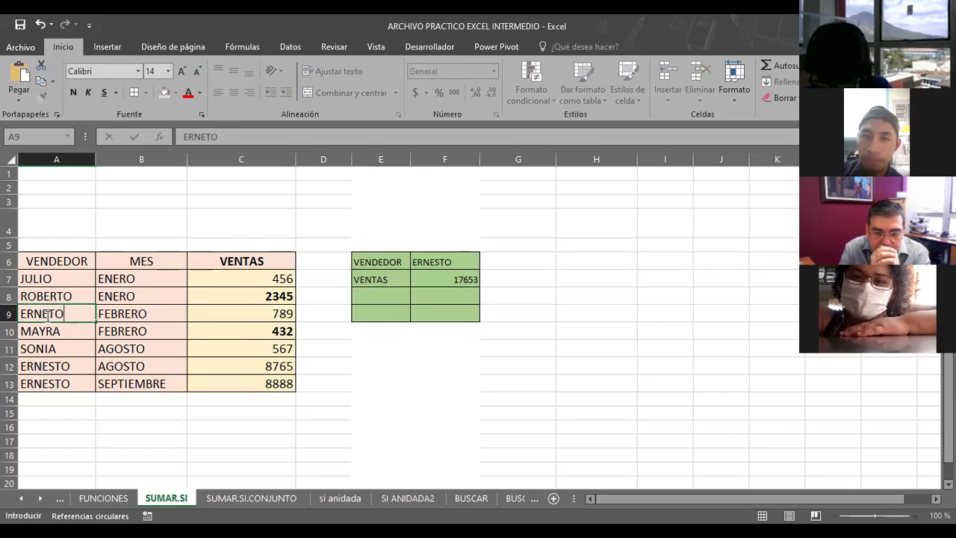
key(BackSpace)
text(S)
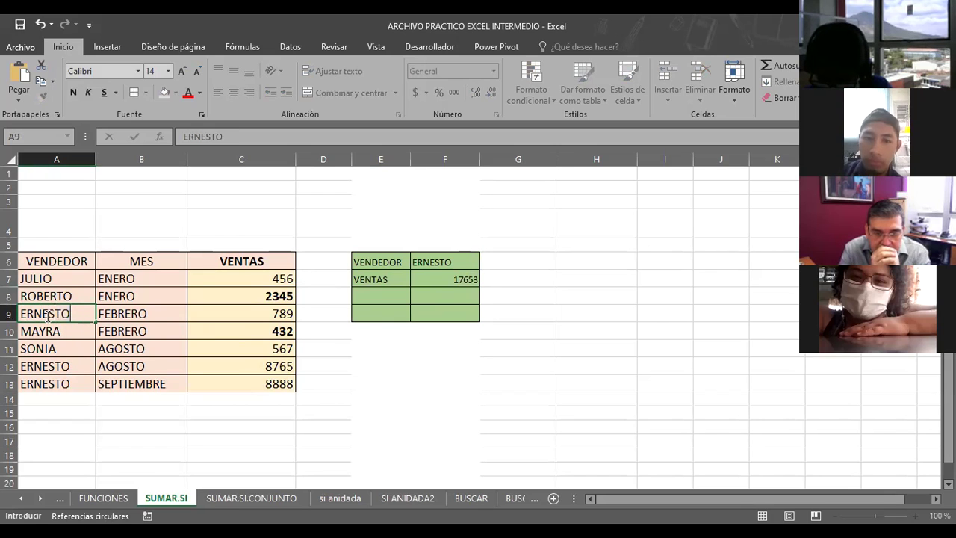
key(Return)
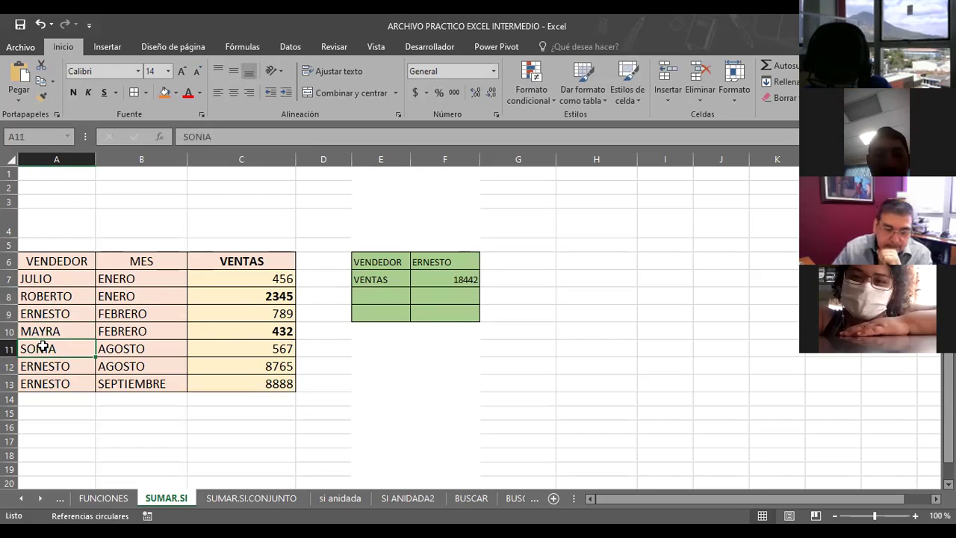
text(ERNESTO)
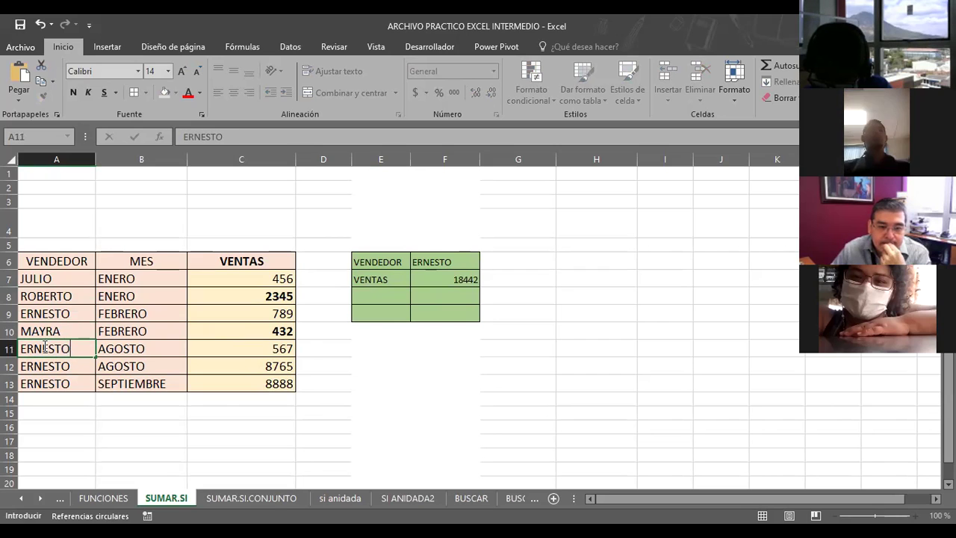
key(Return)
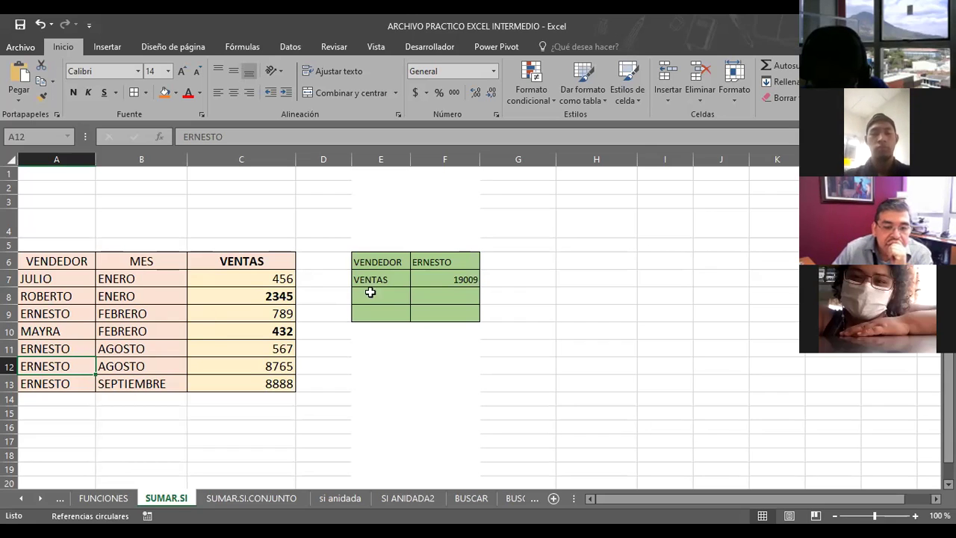
click(441, 281)
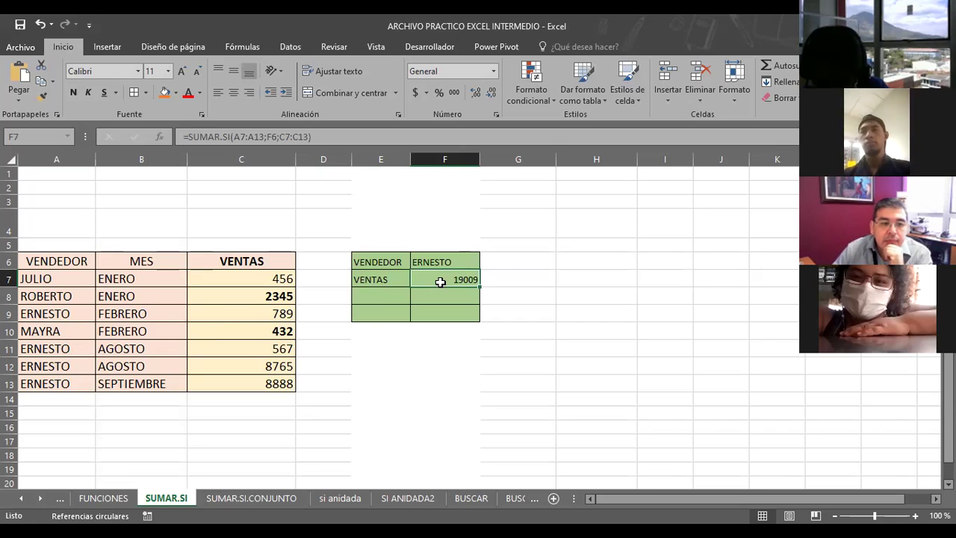
Fill ERNESTO from A13 down column A to around row 120.
click(61, 380)
drag(95, 394, 96, 393)
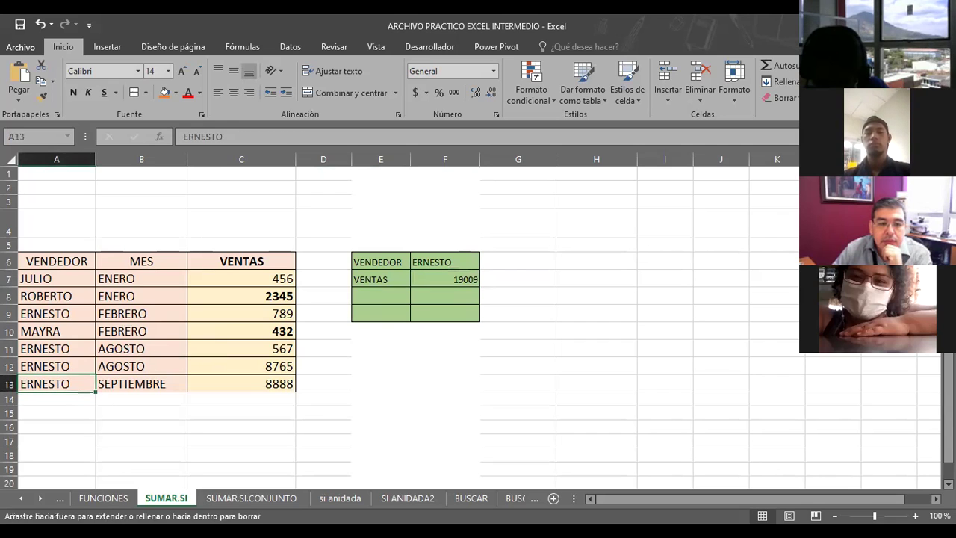
drag(82, 450, 305, 348)
click(305, 348)
key(Down)
key(Down)
key(Down)
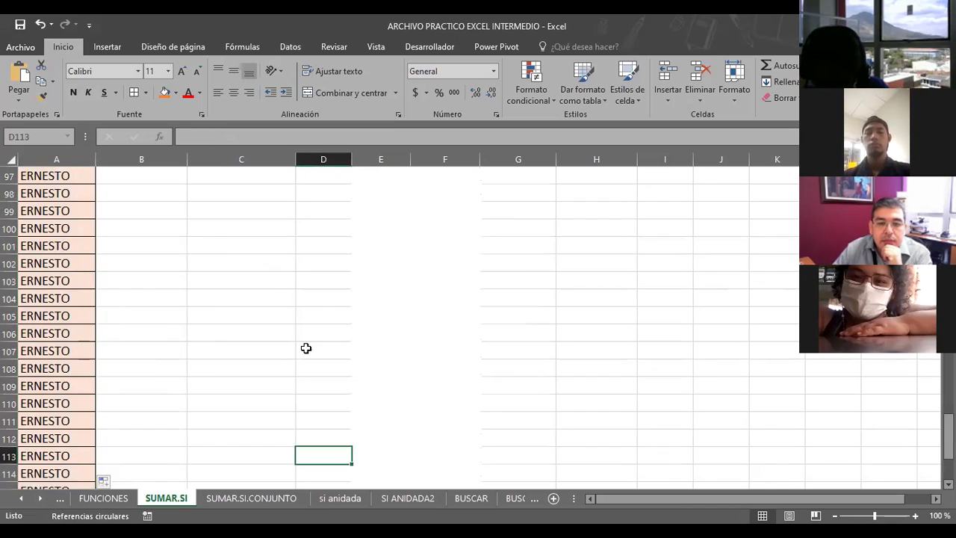
key(Down)
key(Down)
key(Down)
scroll(306, 348, up, 6)
scroll(305, 348, up, 6)
scroll(306, 348, up, 6)
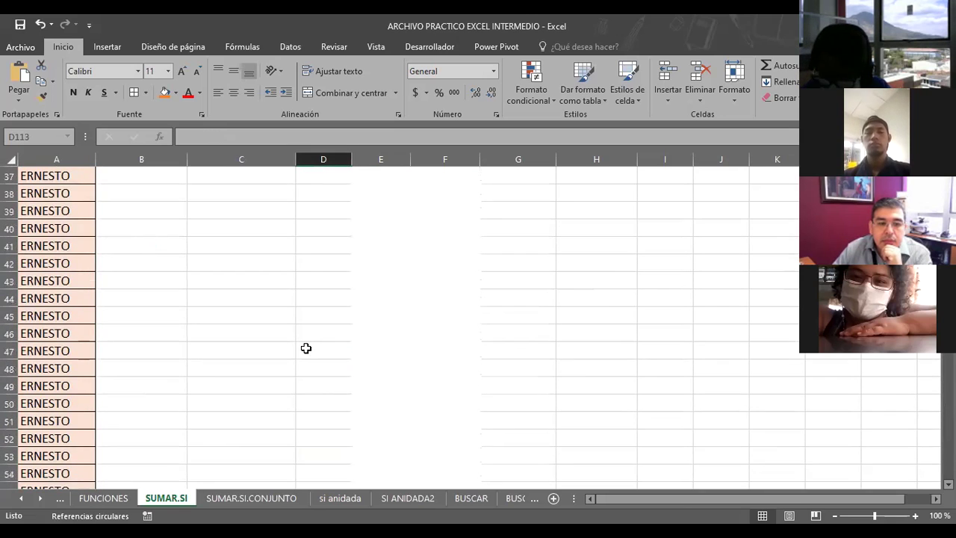
scroll(306, 348, up, 6)
scroll(305, 348, up, 3)
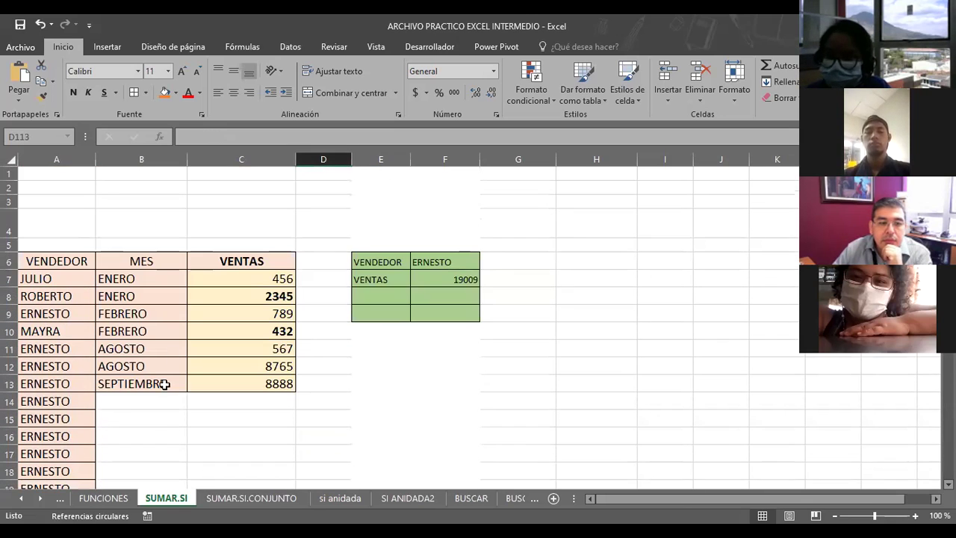
Fill column B from SEPTIEMBRE in B13 as a repeating month series down to row 122.
click(127, 386)
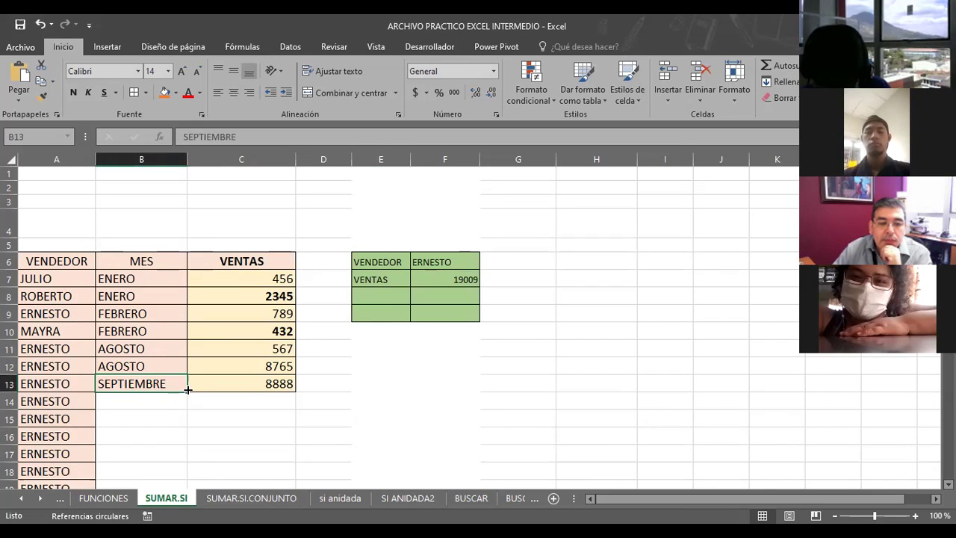
mouse_move(188, 389)
mouse_down()
mouse_move(148, 502)
mouse_move(146, 469)
mouse_up()
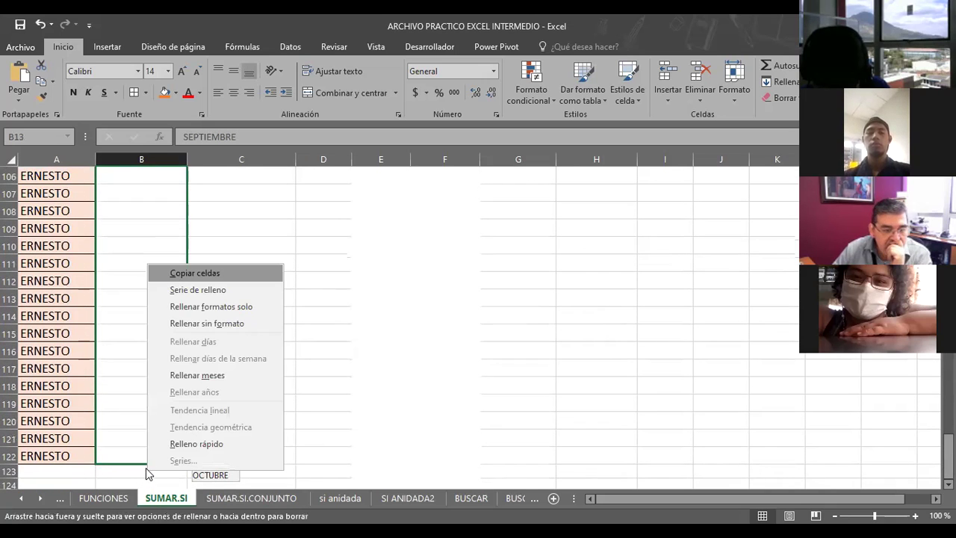
click(192, 292)
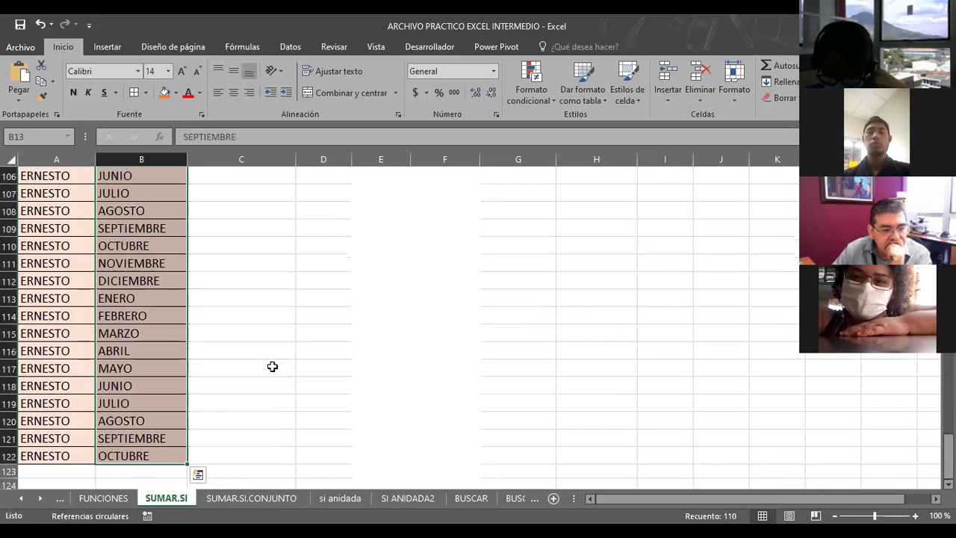
click(273, 367)
scroll(272, 367, up, 7)
scroll(272, 367, up, 3)
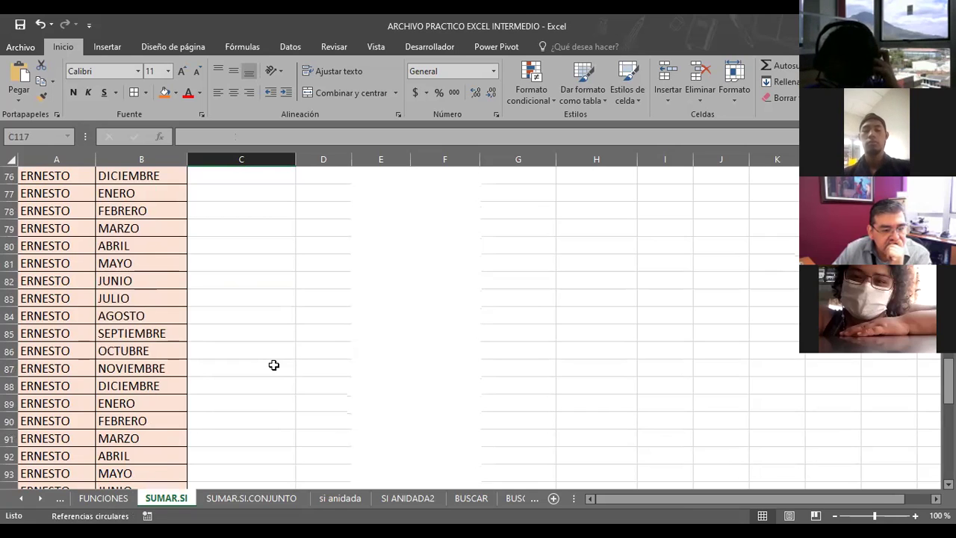
scroll(273, 365, up, 5)
scroll(274, 365, up, 5)
scroll(274, 364, up, 7)
scroll(273, 364, up, 7)
Enter 3244 as the VENTAS value in C14.
click(246, 344)
click(249, 363)
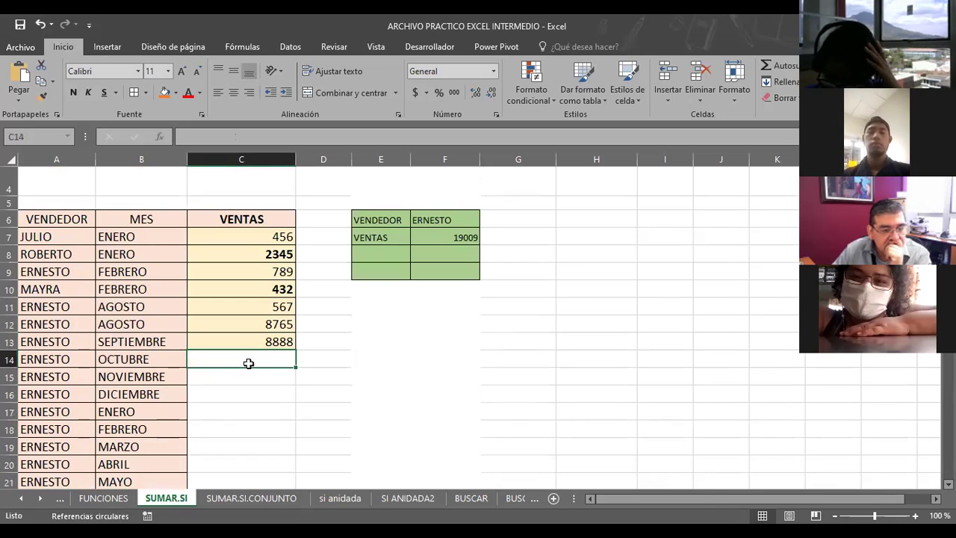
text(3244)
key(Return)
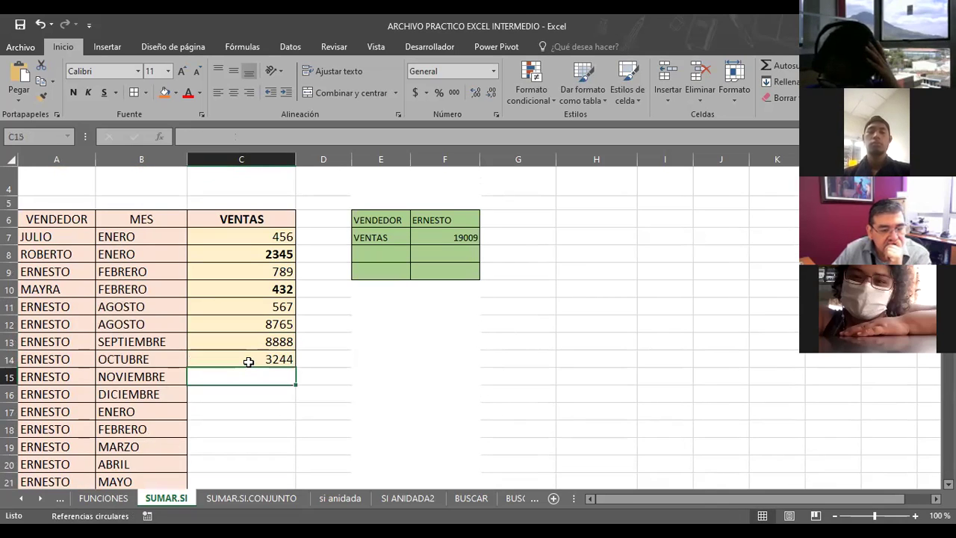
Fill C14:C122 as an increasing number series ending at 3352.
click(231, 359)
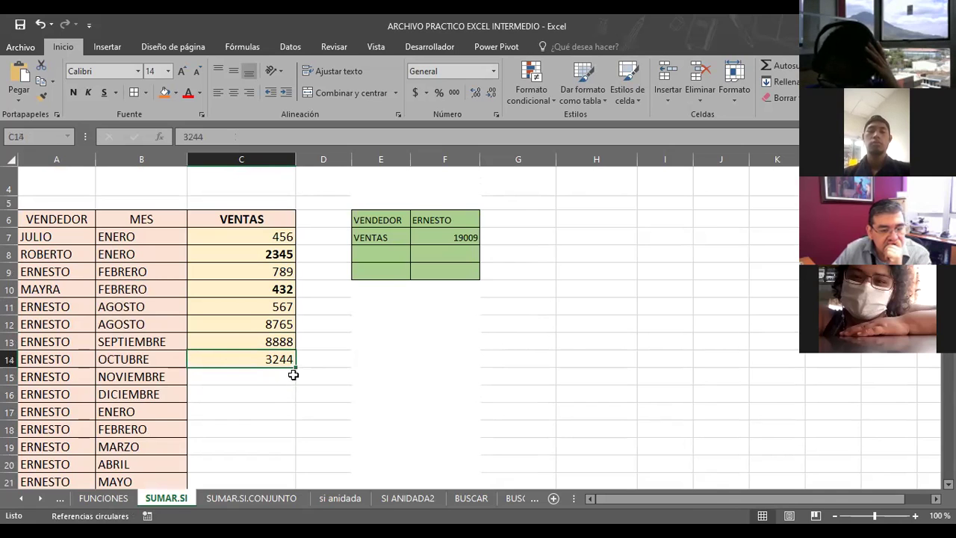
drag(296, 368, 249, 486)
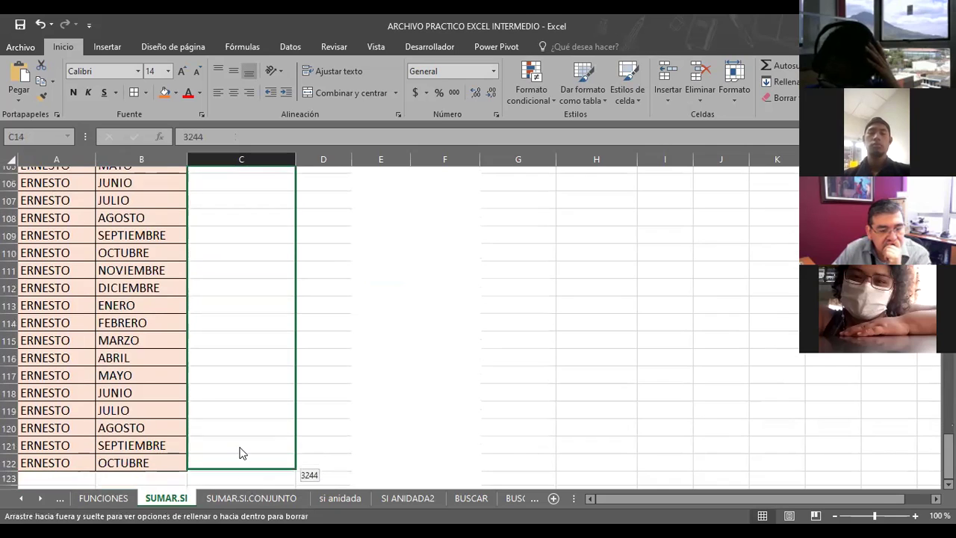
drag(241, 467, 241, 465)
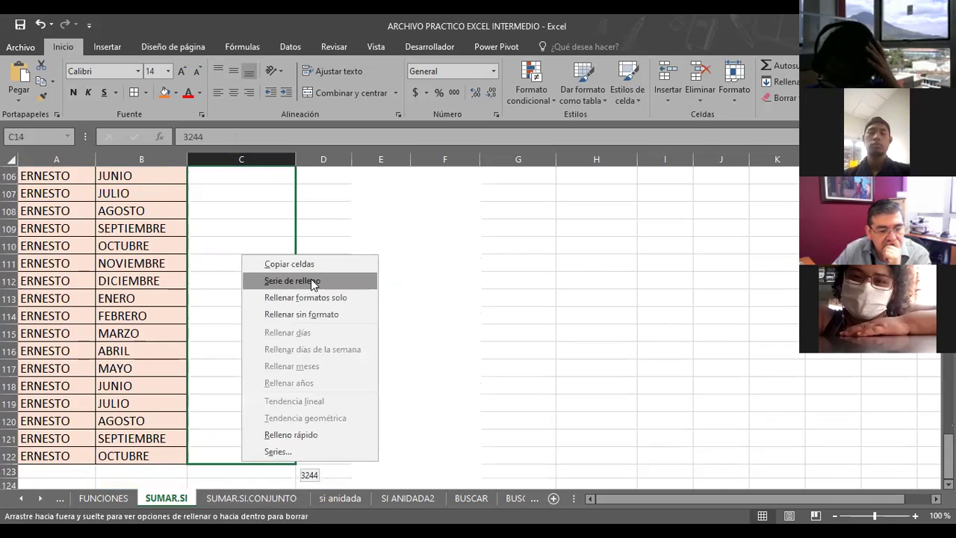
click(314, 281)
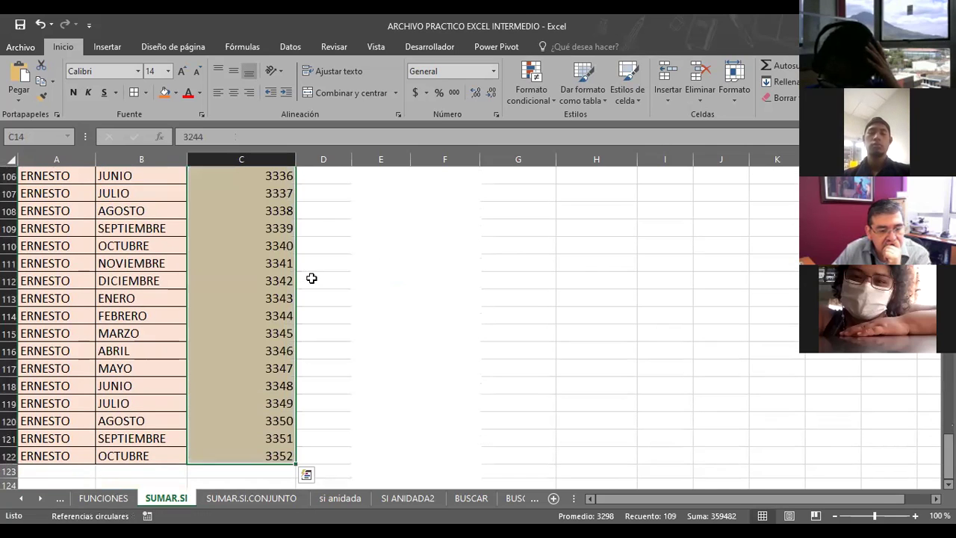
click(436, 343)
scroll(436, 344, up, 4)
scroll(436, 343, up, 2)
scroll(435, 343, down, 3)
scroll(430, 346, down, 6)
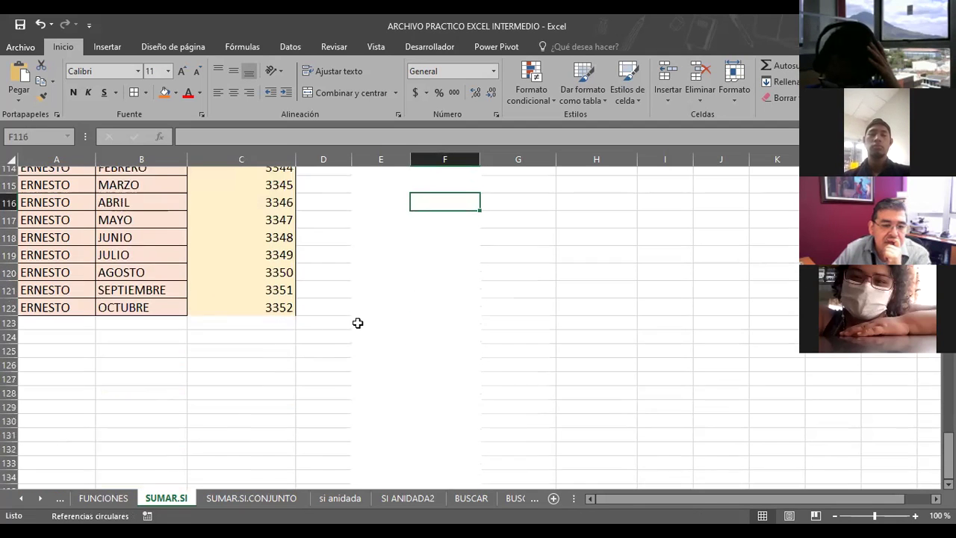
scroll(357, 322, up, 9)
scroll(358, 322, up, 7)
scroll(351, 332, up, 6)
scroll(421, 389, up, 3)
scroll(420, 389, up, 7)
scroll(421, 389, up, 3)
scroll(420, 389, up, 3)
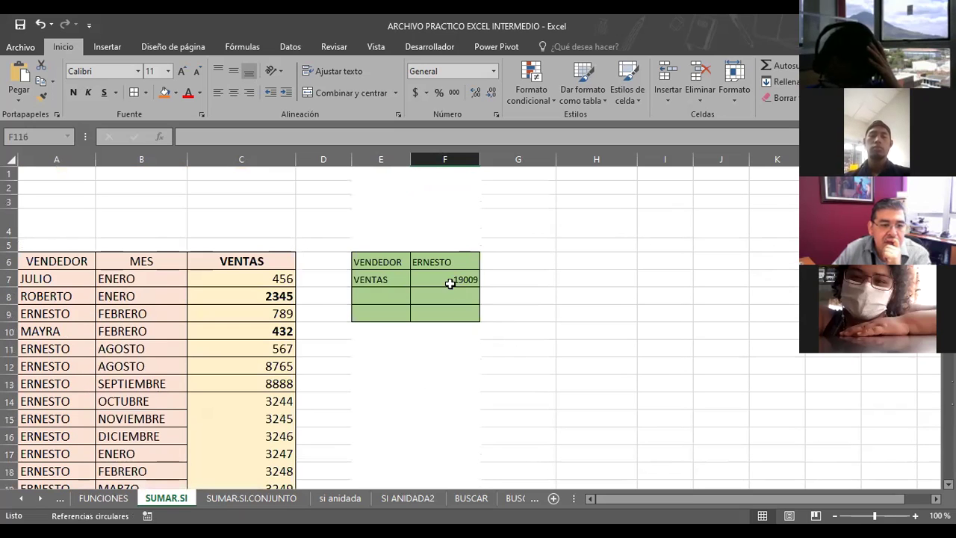
Extend the criteria range in F7's SUMAR.SI formula to A7:A122.
scroll(164, 412, down, 4)
scroll(169, 401, up, 4)
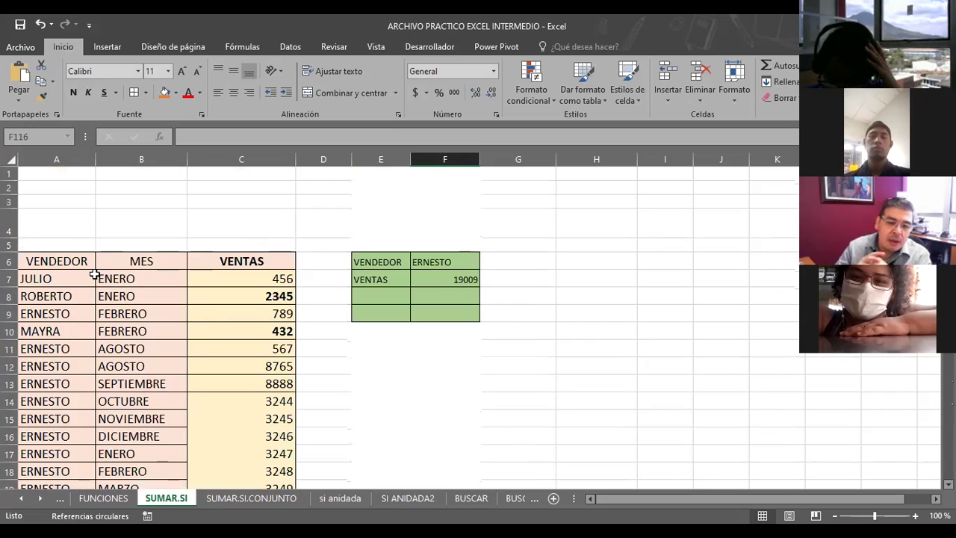
click(43, 296)
scroll(68, 336, down, 4)
scroll(86, 391, down, 15)
scroll(86, 391, down, 9)
scroll(85, 400, down, 8)
scroll(82, 358, down, 4)
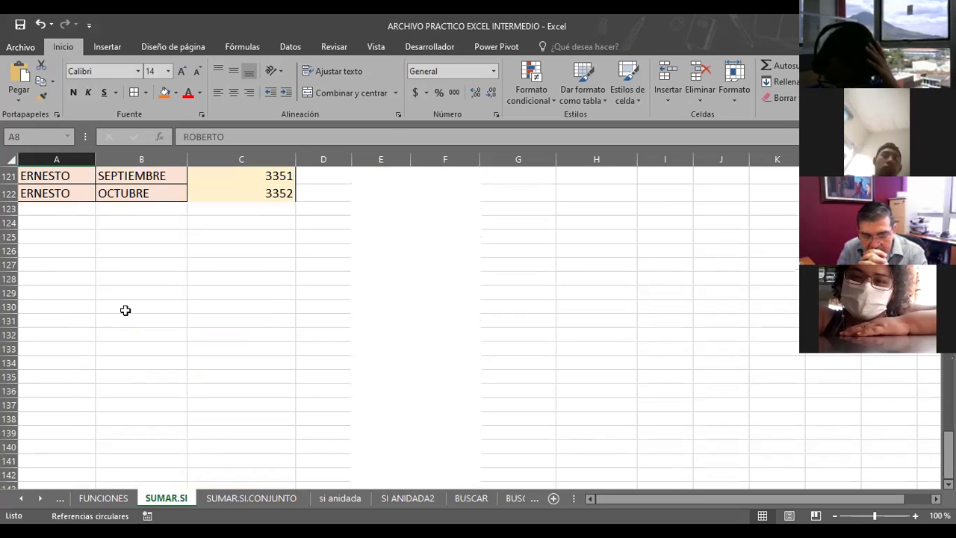
scroll(405, 391, up, 1)
scroll(406, 391, up, 12)
scroll(406, 390, up, 13)
scroll(406, 391, up, 12)
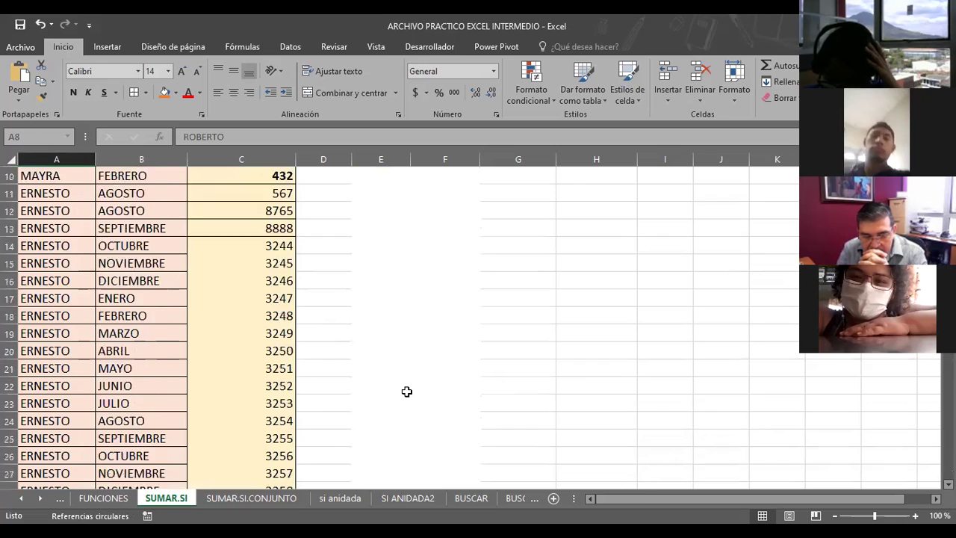
scroll(406, 391, up, 3)
click(441, 274)
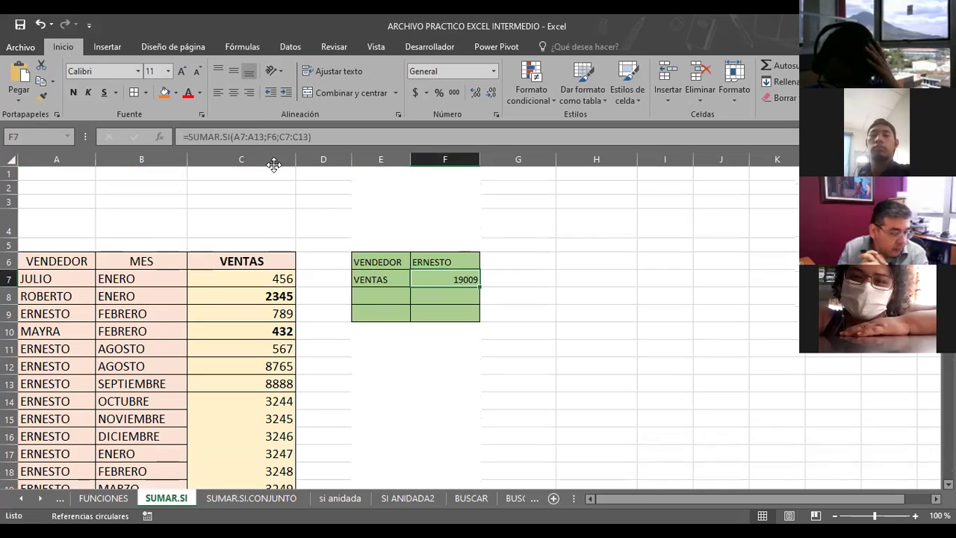
key(F2)
key(BackSpace)
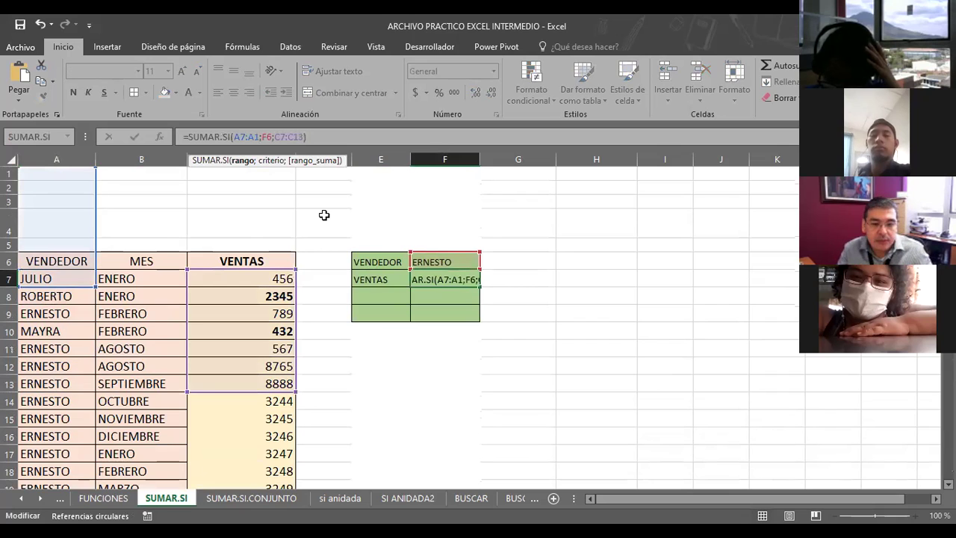
text(22)
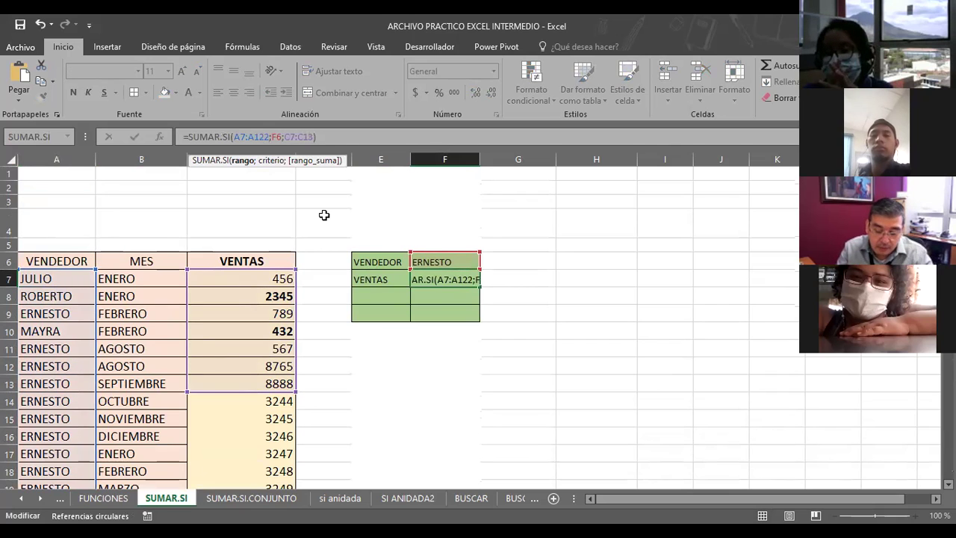
Extend the sum range to C7:C122 so F7 returns 378491.
click(312, 136)
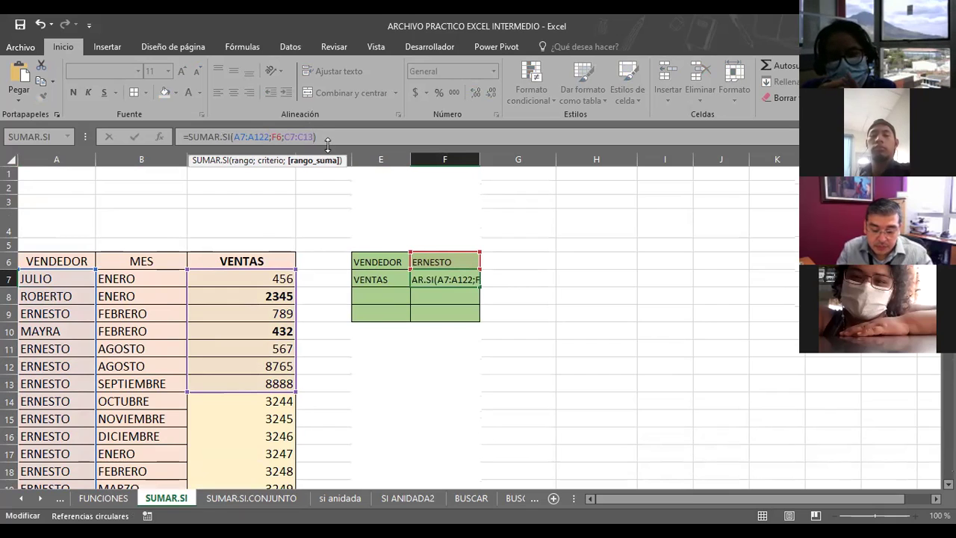
key(BackSpace)
key(BackSpace)
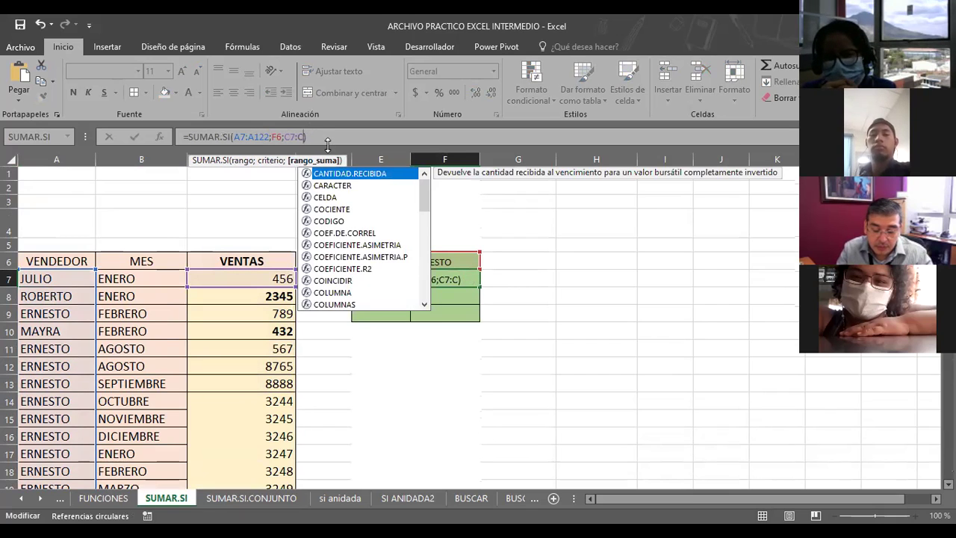
text(122)
key(Return)
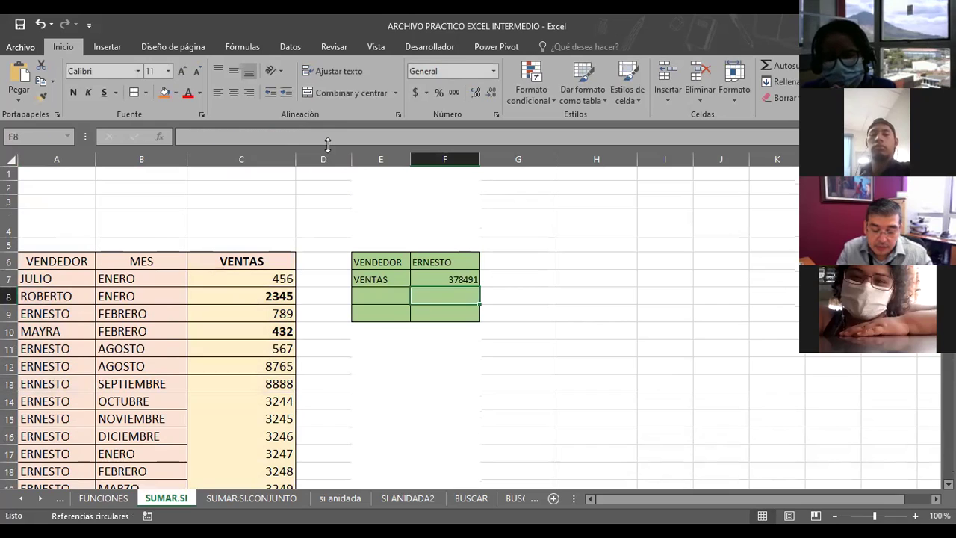
click(570, 293)
click(441, 280)
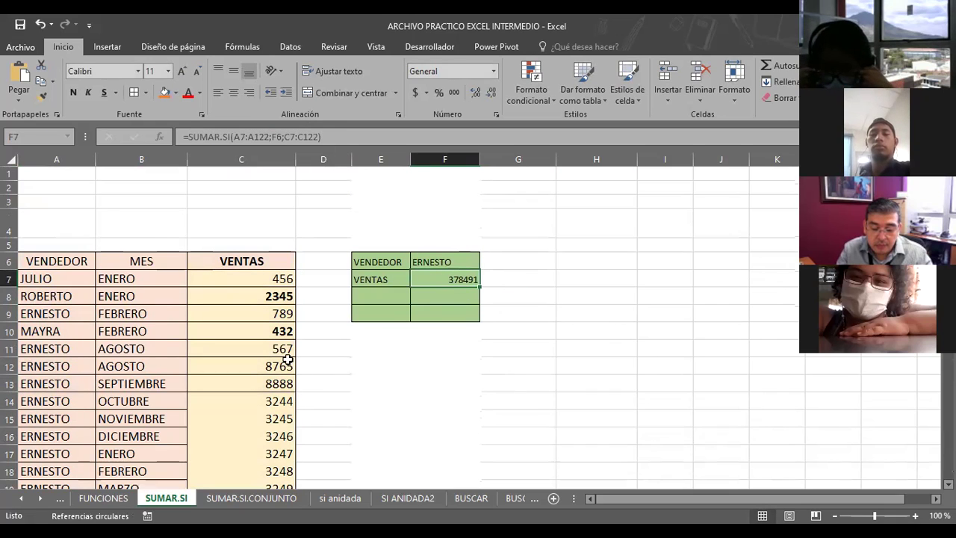
Scroll through the extended data to row 122 and back, then review F6's vendor and the 378491 total.
scroll(546, 383, down, 1)
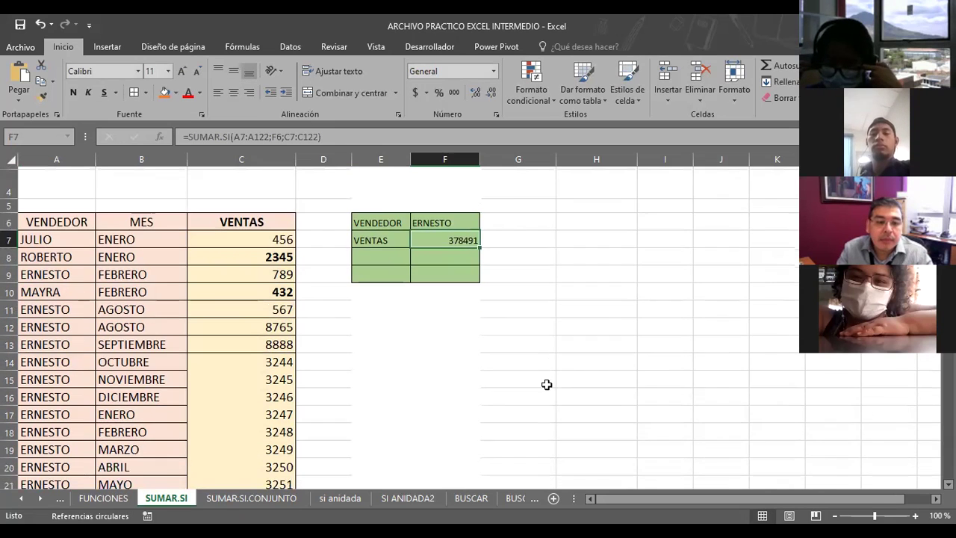
scroll(546, 384, down, 8)
scroll(482, 433, down, 2)
scroll(454, 397, down, 5)
scroll(452, 400, up, 3)
scroll(454, 407, up, 7)
scroll(458, 413, down, 11)
scroll(461, 414, down, 10)
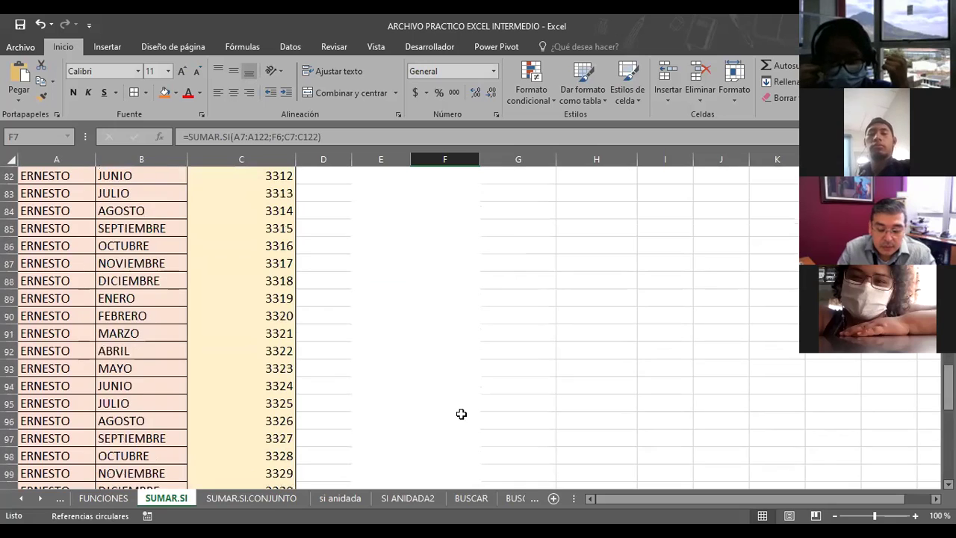
scroll(461, 414, down, 7)
scroll(493, 412, down, 2)
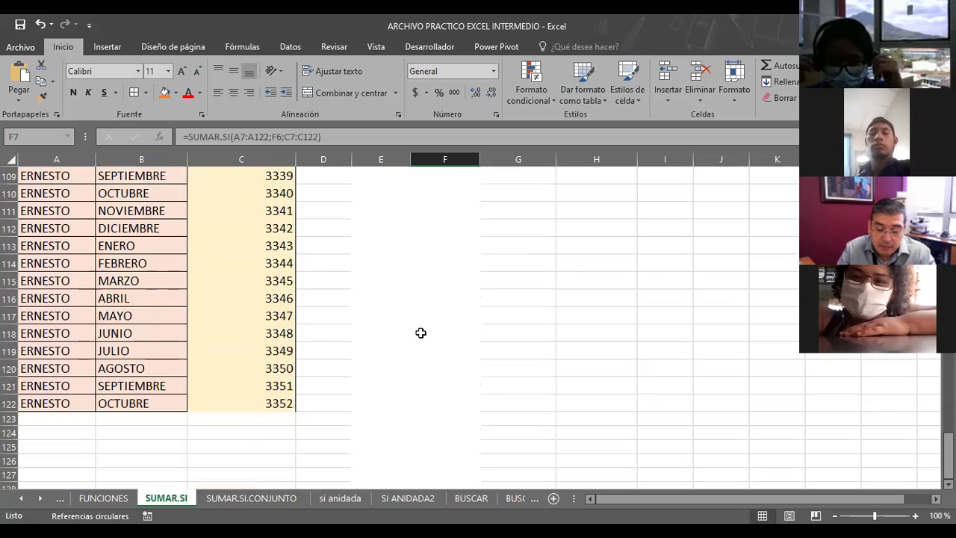
scroll(485, 369, up, 3)
scroll(485, 369, up, 5)
scroll(485, 369, up, 11)
scroll(485, 371, up, 8)
scroll(484, 370, up, 5)
scroll(486, 369, up, 4)
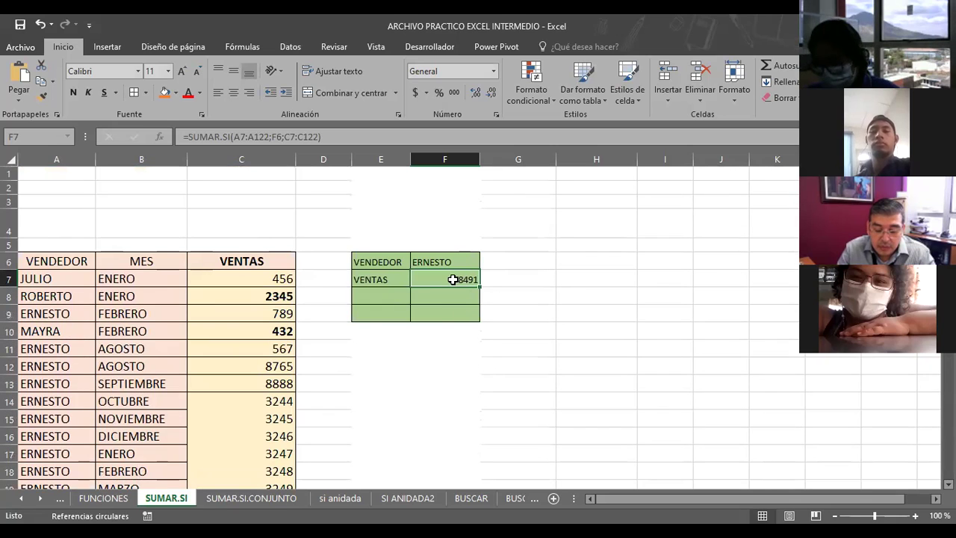
click(378, 279)
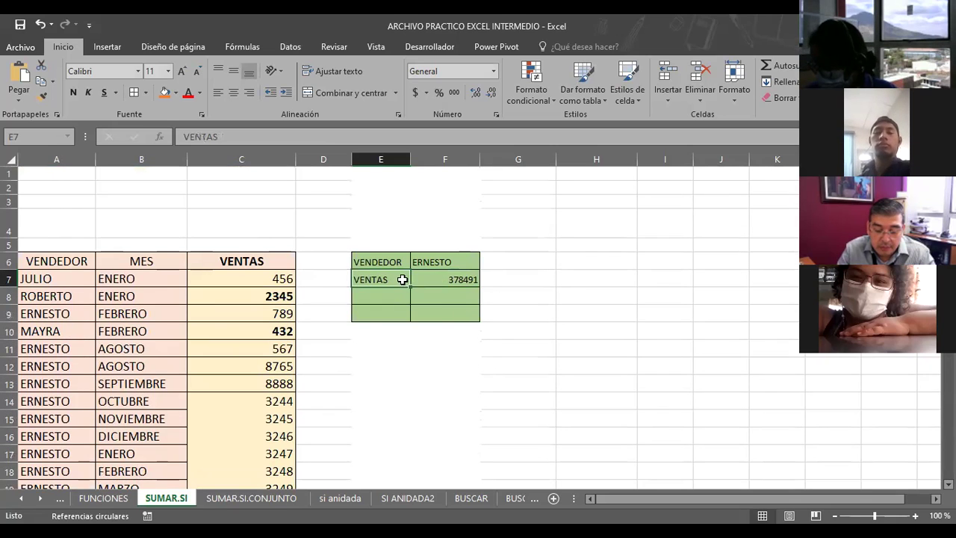
click(433, 258)
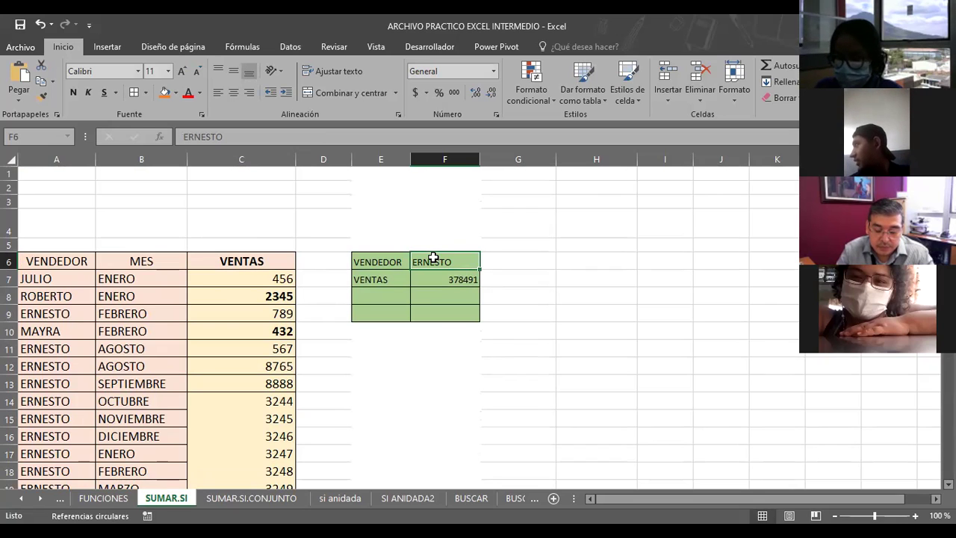
click(470, 500)
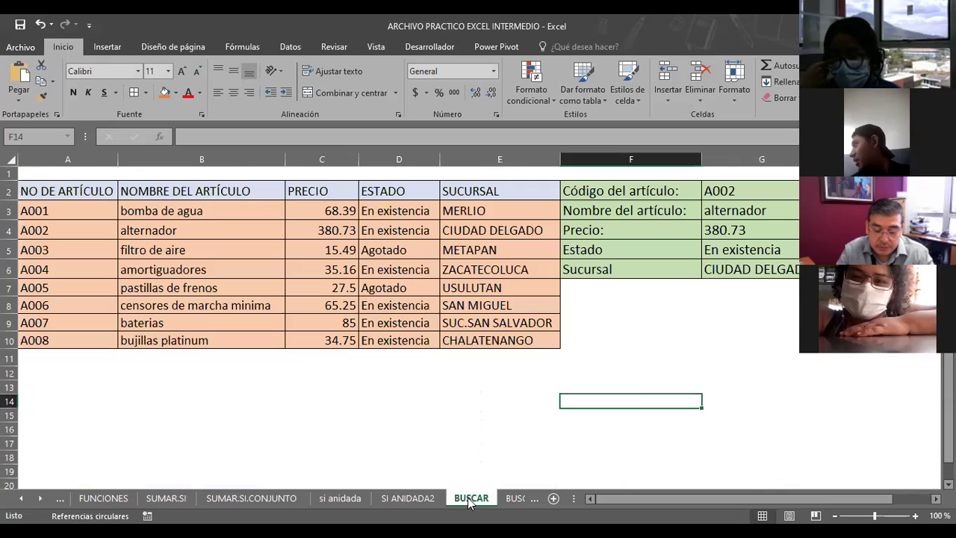
click(321, 410)
click(305, 368)
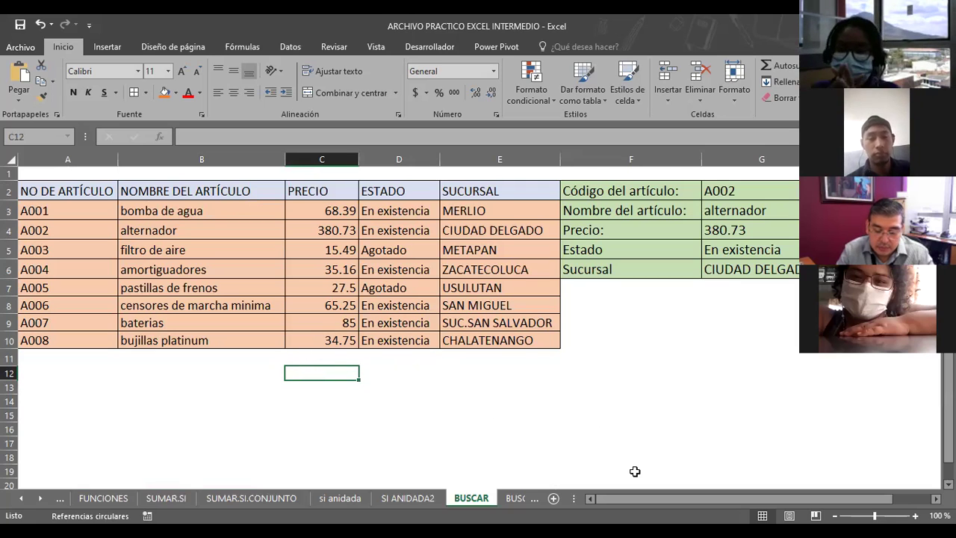
click(682, 322)
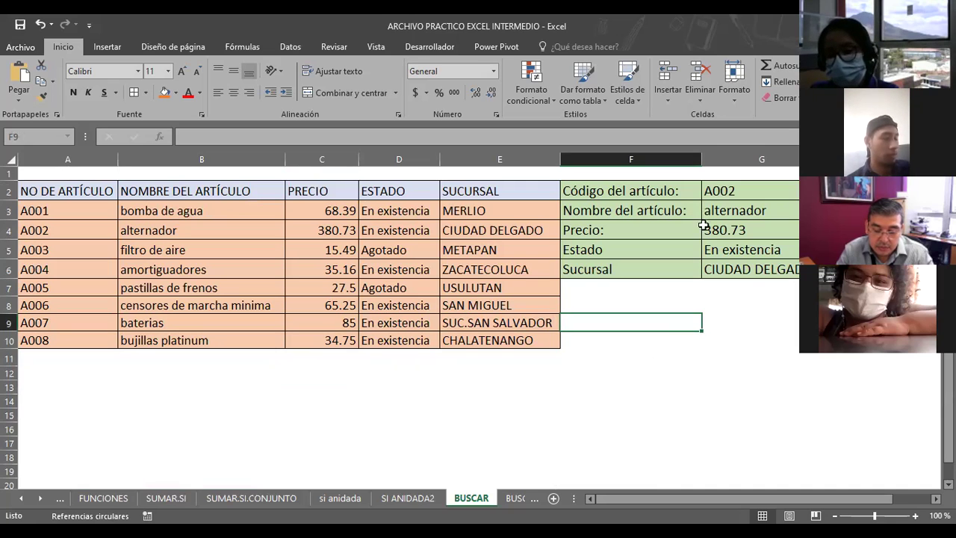
click(728, 193)
click(734, 212)
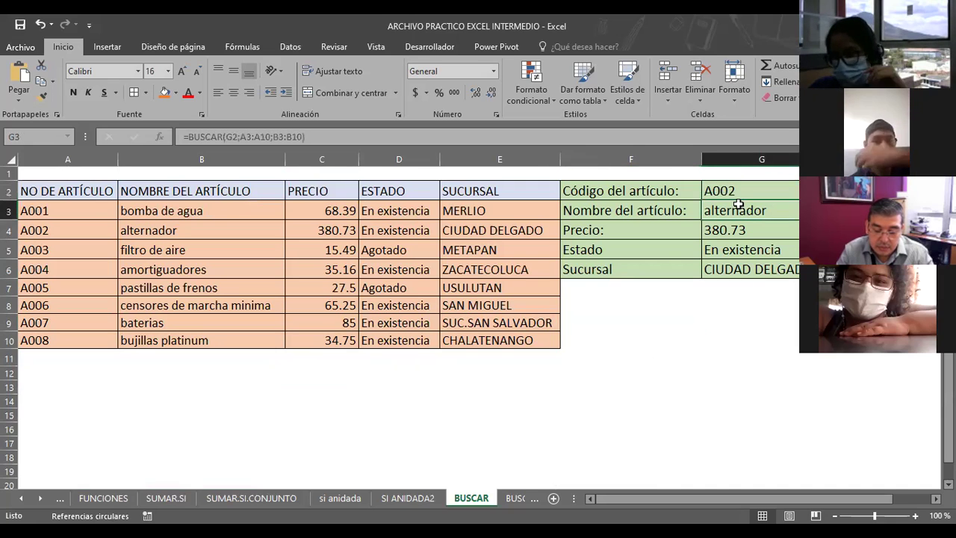
click(715, 192)
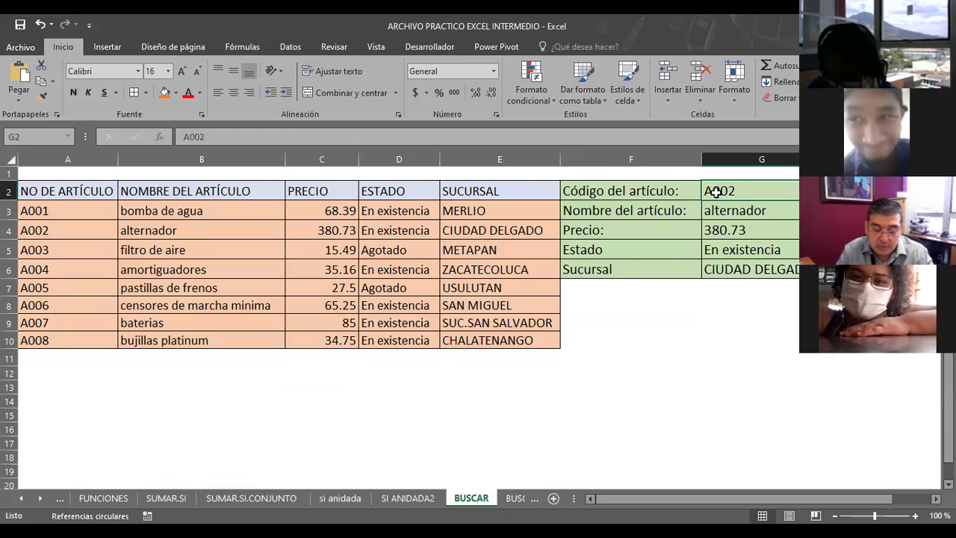
click(736, 212)
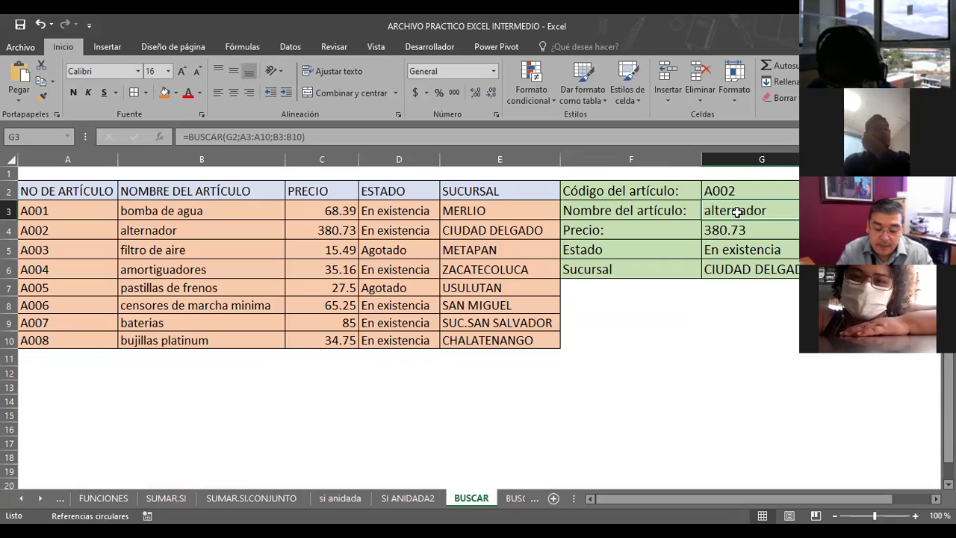
double_click(737, 212)
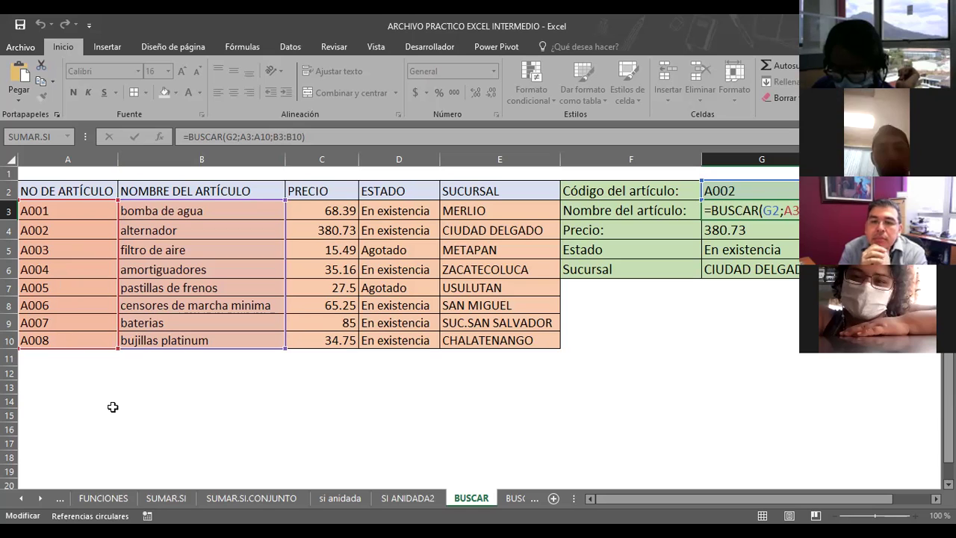
key(Return)
click(629, 437)
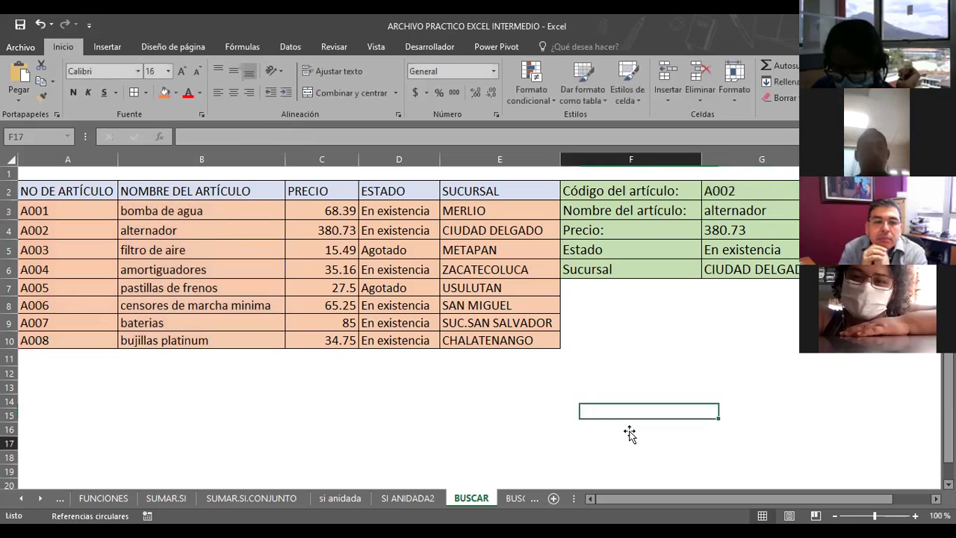
click(719, 191)
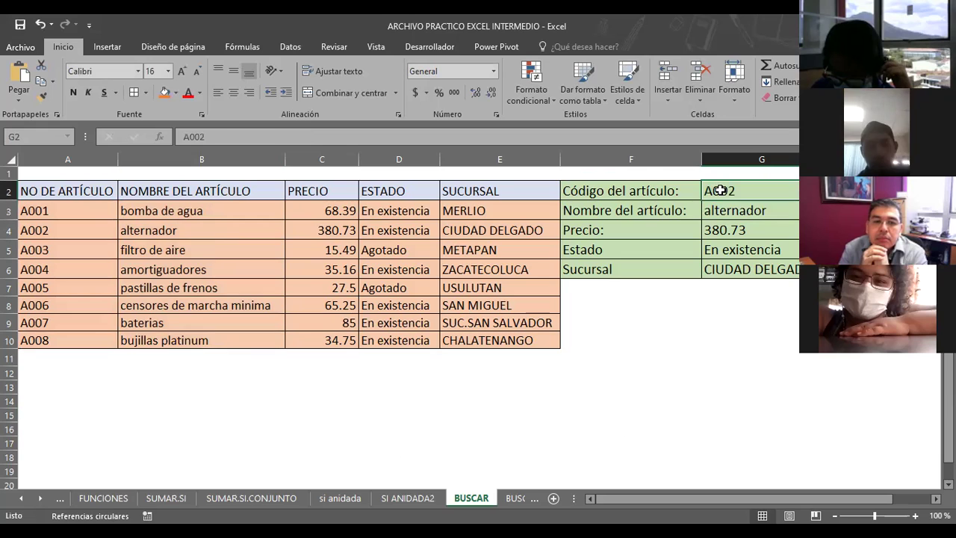
text(100)
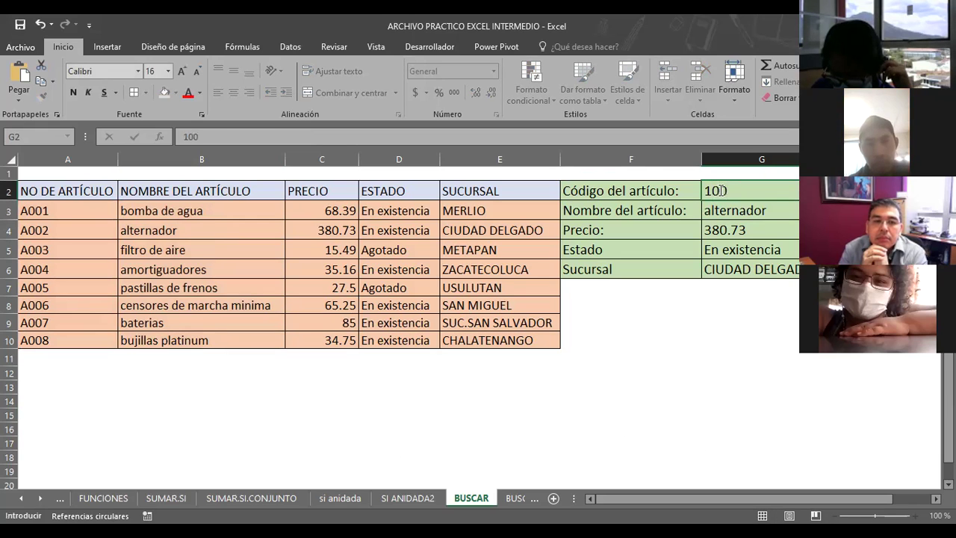
key(Return)
click(720, 190)
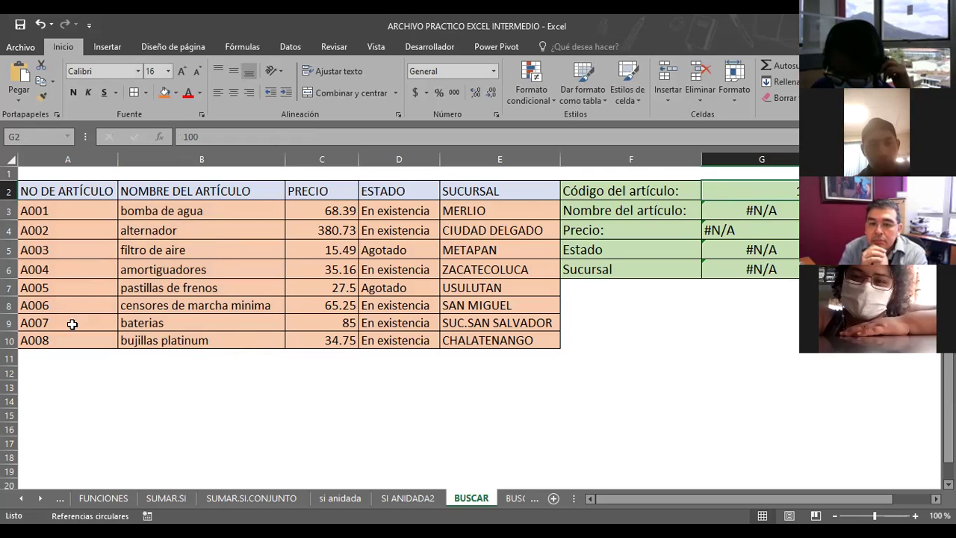
click(35, 339)
text(100)
key(Return)
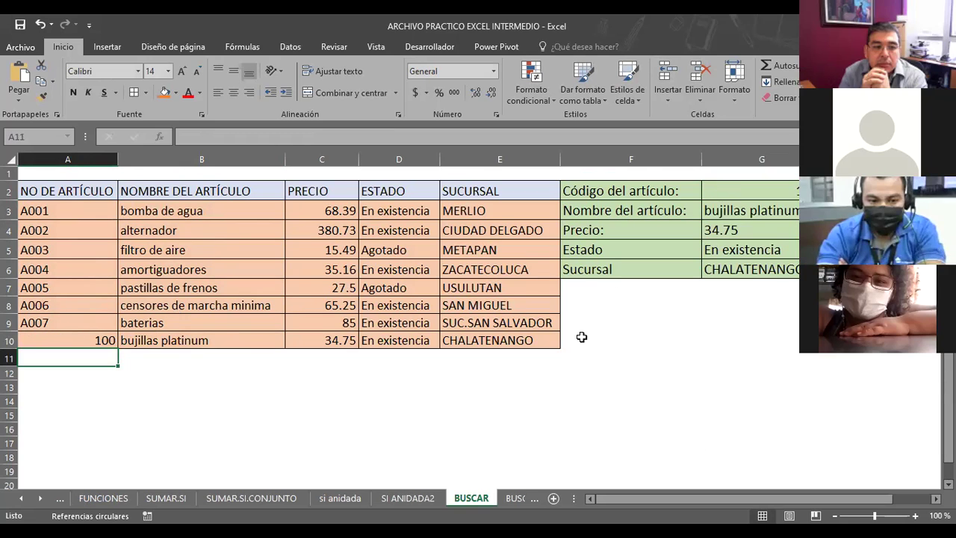
scroll(672, 291, down, 1)
scroll(736, 254, up, 1)
click(726, 189)
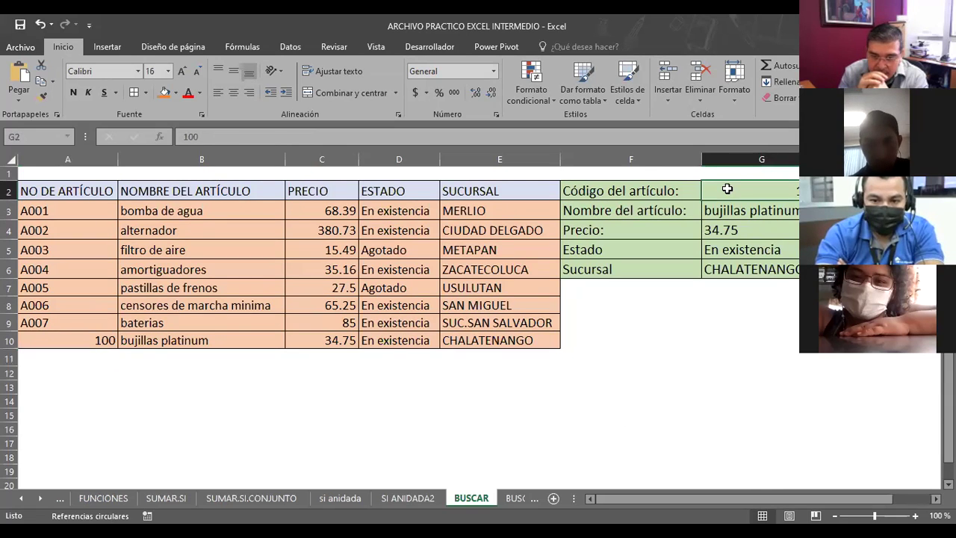
text(0)
key(BackSpace)
text(100)
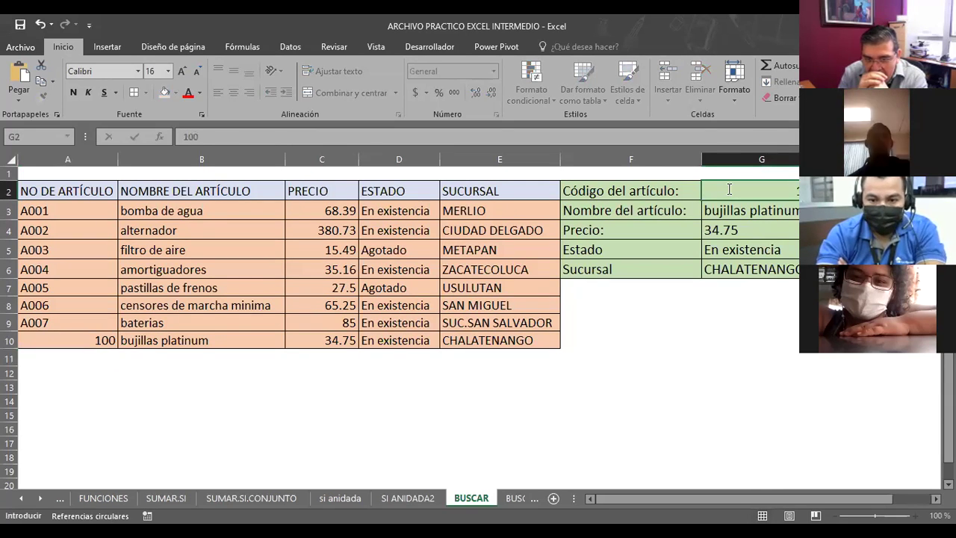
key(Return)
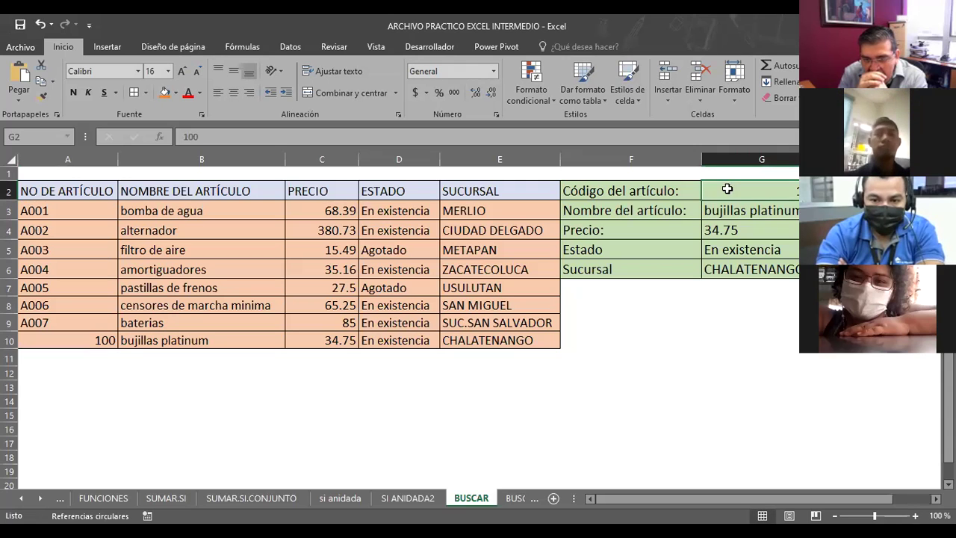
click(41, 25)
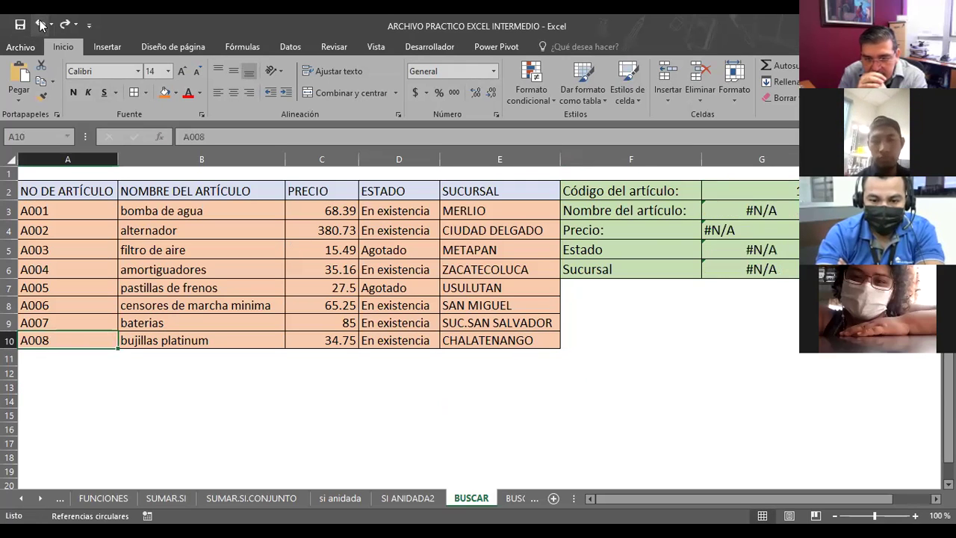
click(744, 196)
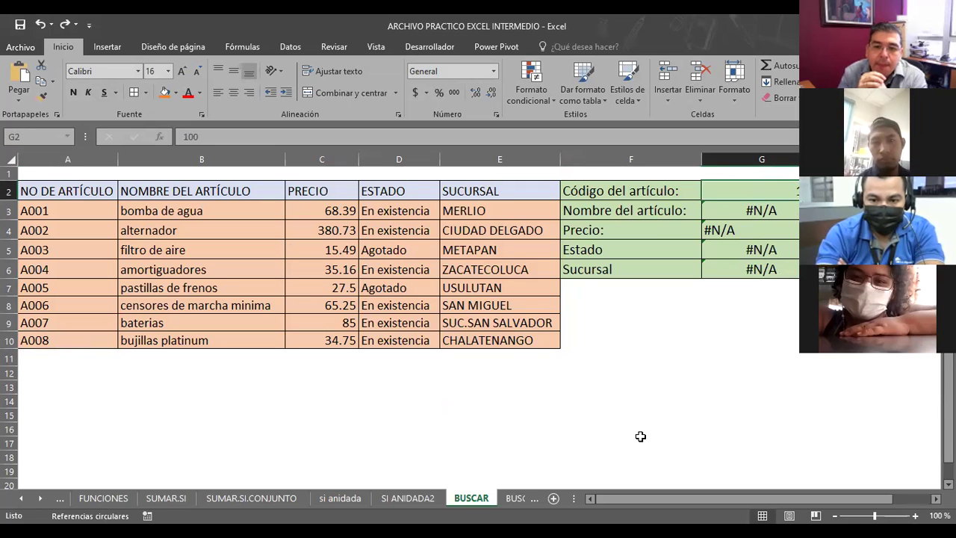
text(A0)
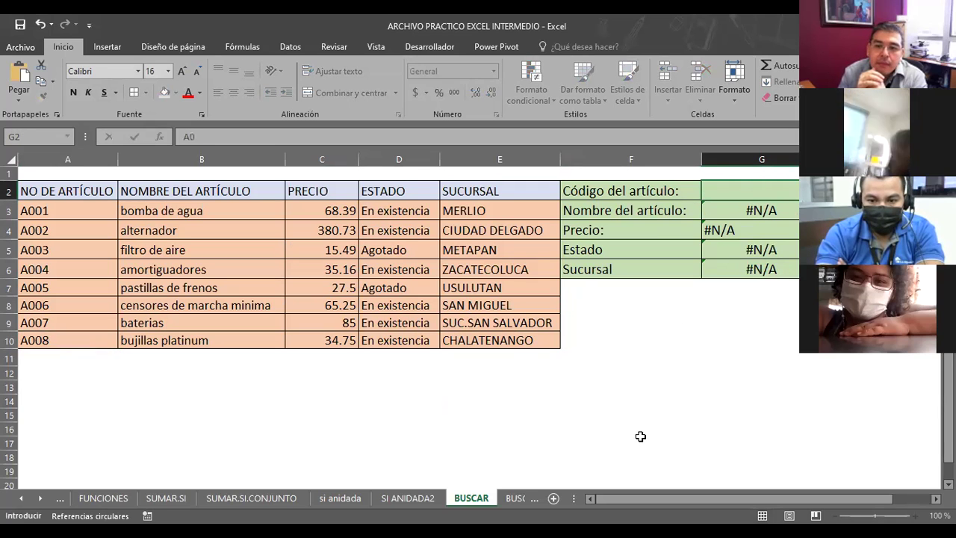
text(02)
key(Return)
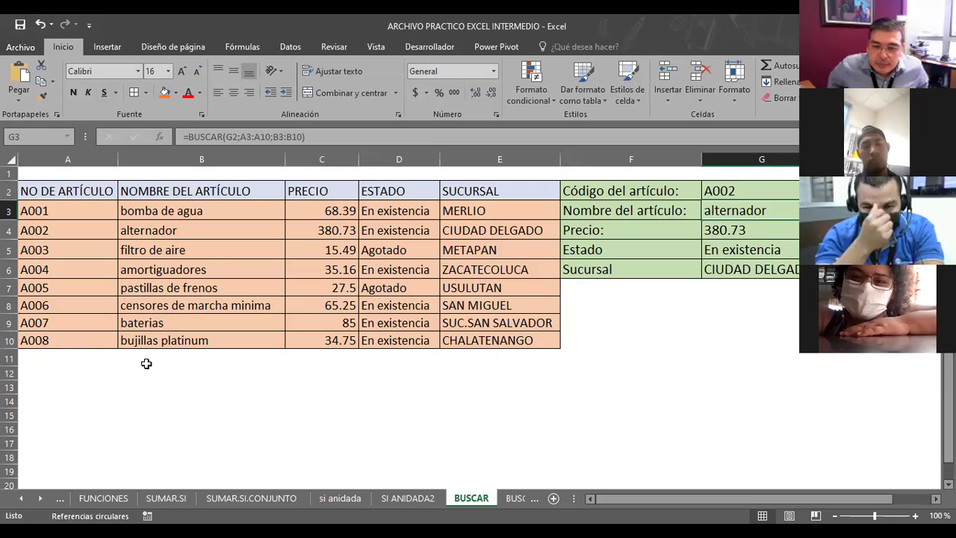
Move off the lookup formula to cell B13 and bring up the PowerPoint lesson presentation.
click(252, 384)
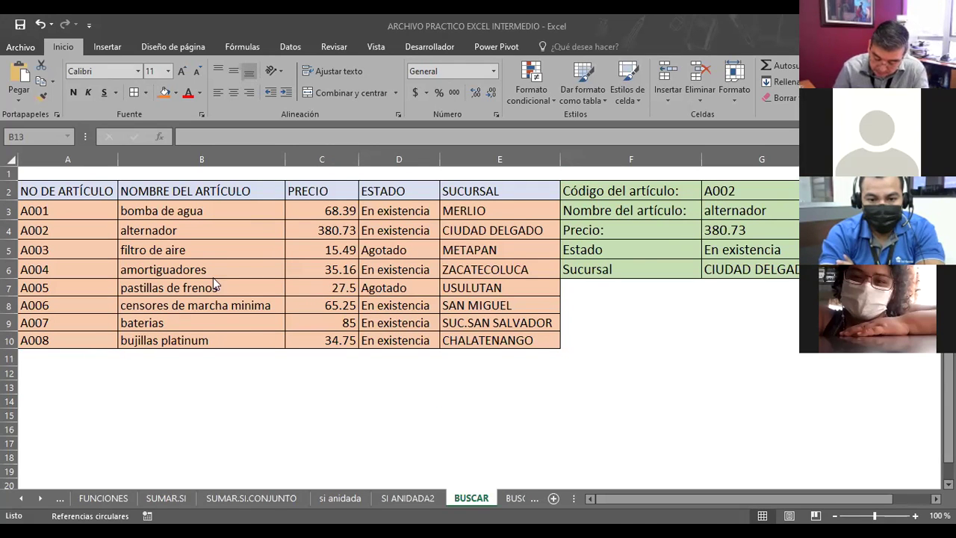
key(alt+Tab)
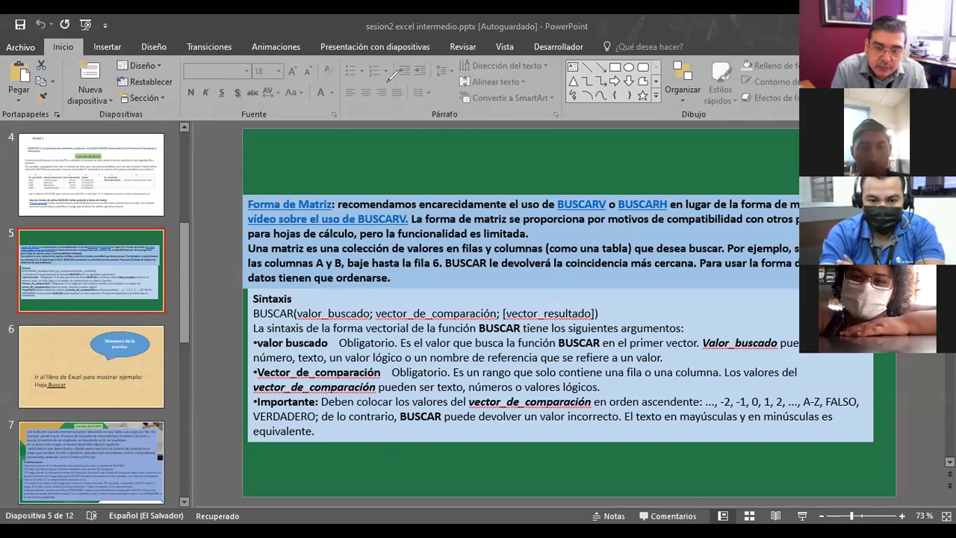
Return from the BUSCAR syntax slide to Excel's BUSCAR sheet.
key(alt+Tab)
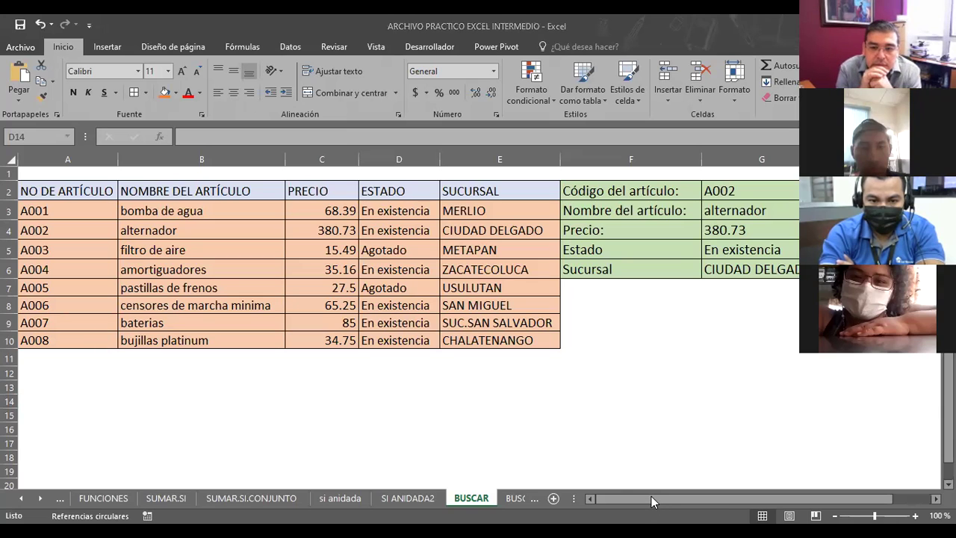
Enter code A005 in G2 and check the results: pastillas de frenos, 27.5, Agotado, USULUTAN.
click(653, 396)
click(725, 191)
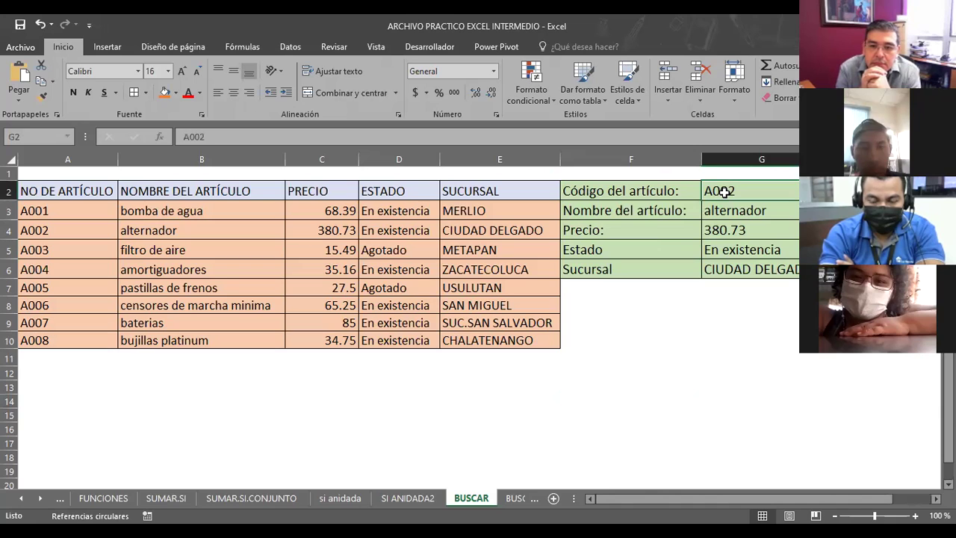
text(A005)
key(Return)
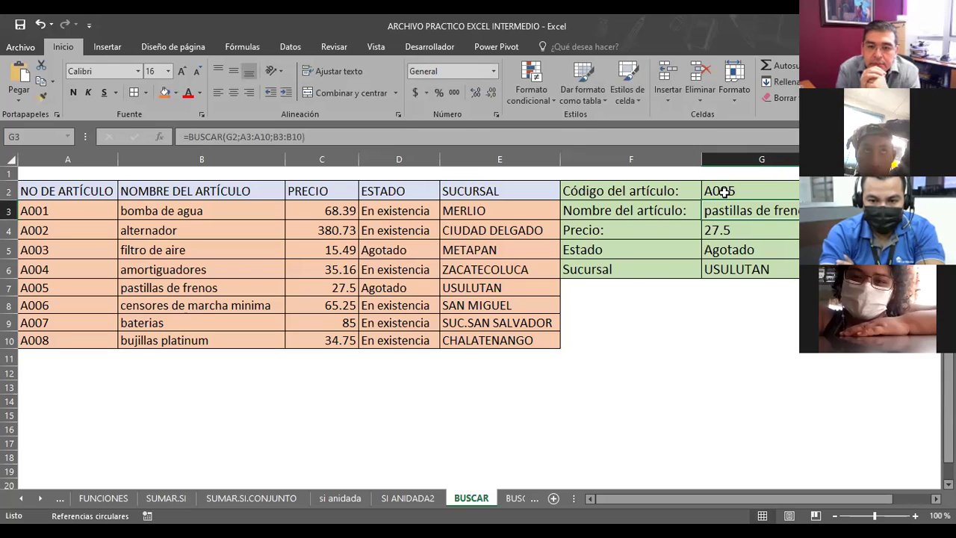
key(Down)
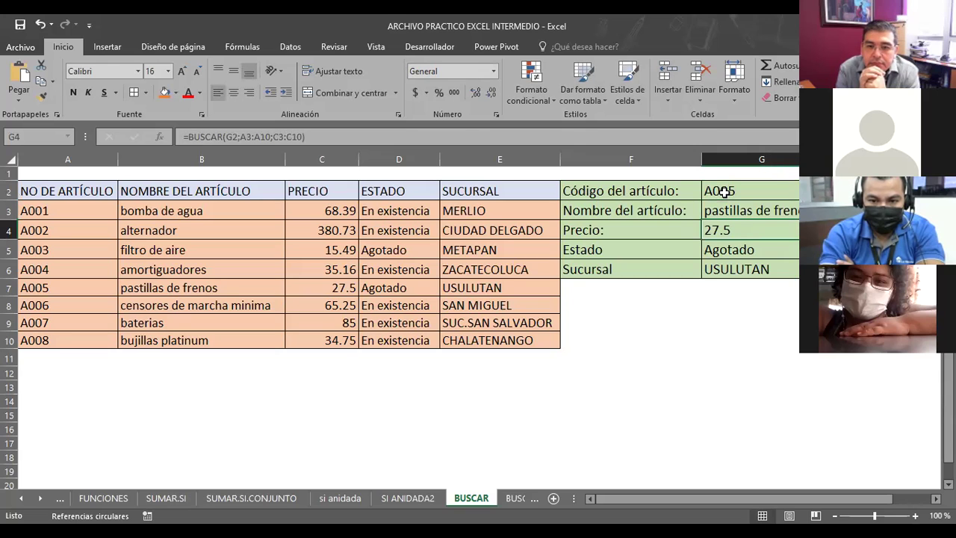
click(724, 192)
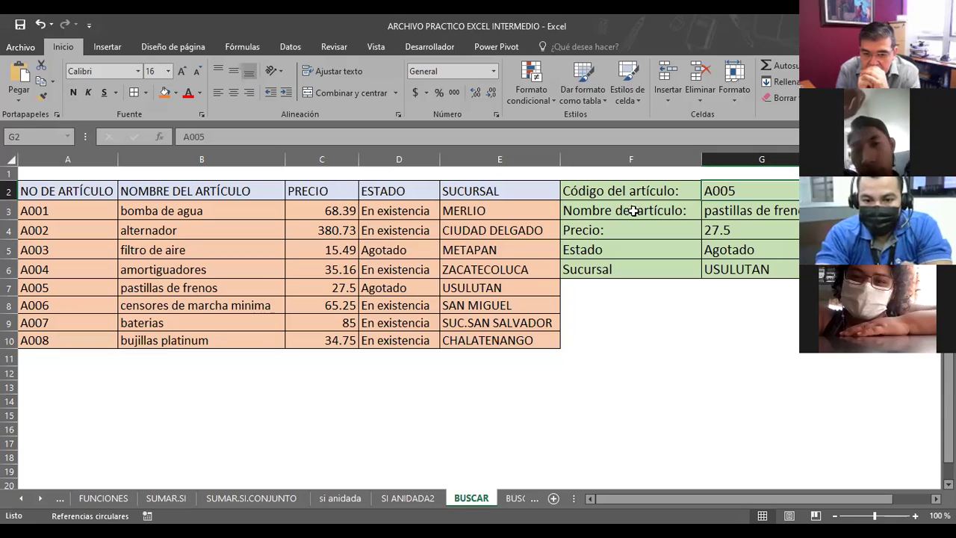
click(715, 212)
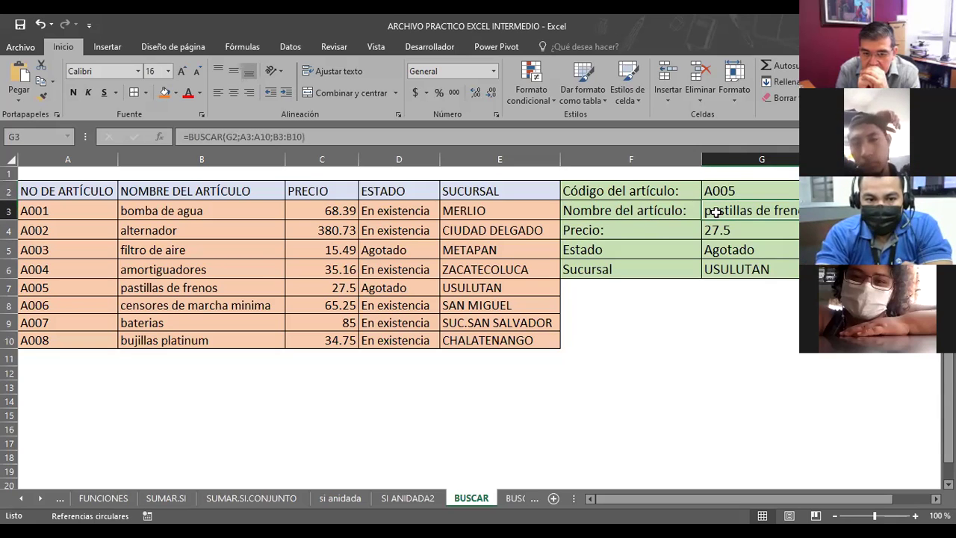
click(626, 209)
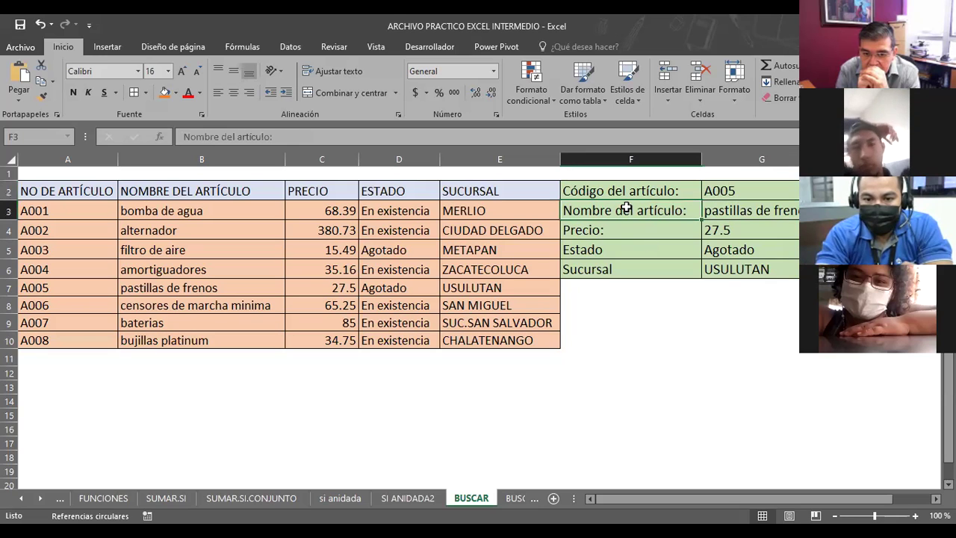
text(GFDGFG)
key(Return)
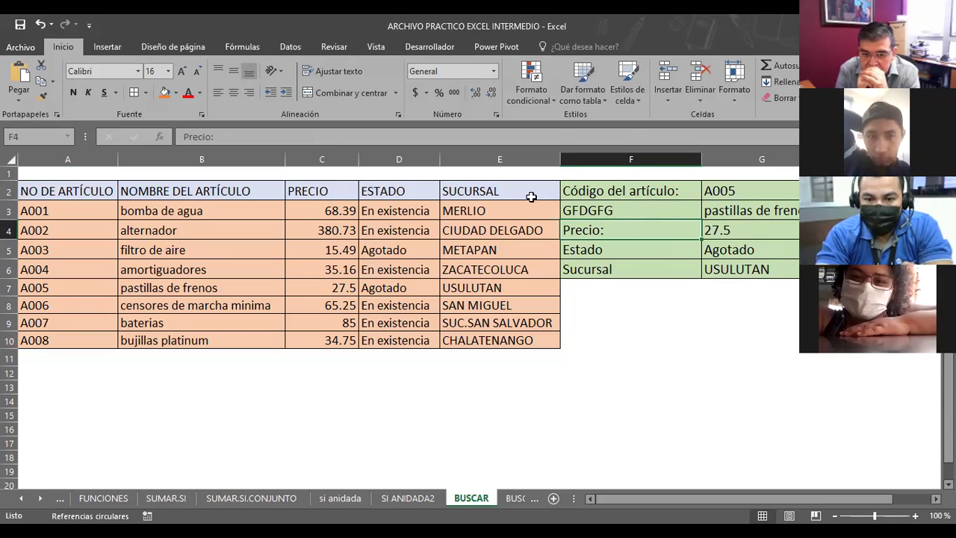
click(40, 24)
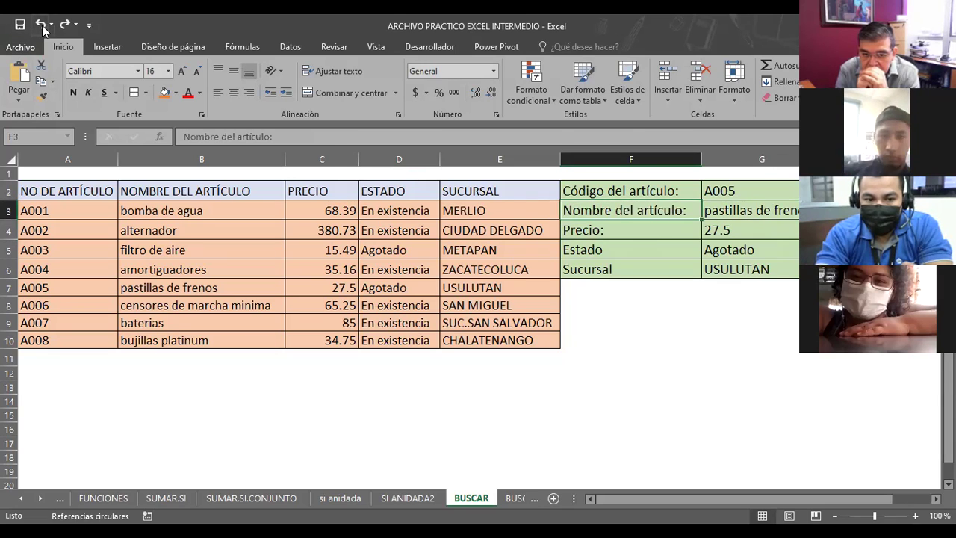
click(672, 355)
click(714, 212)
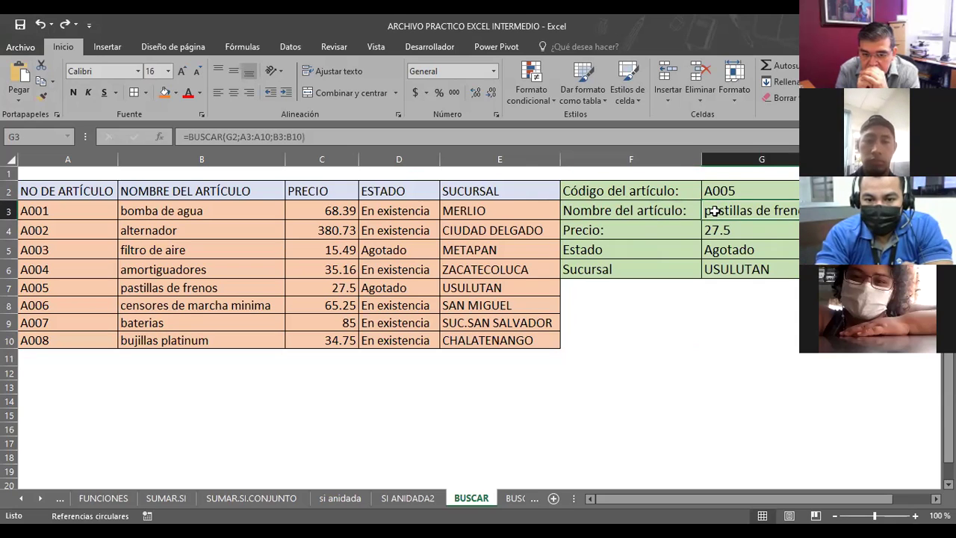
click(736, 251)
click(728, 270)
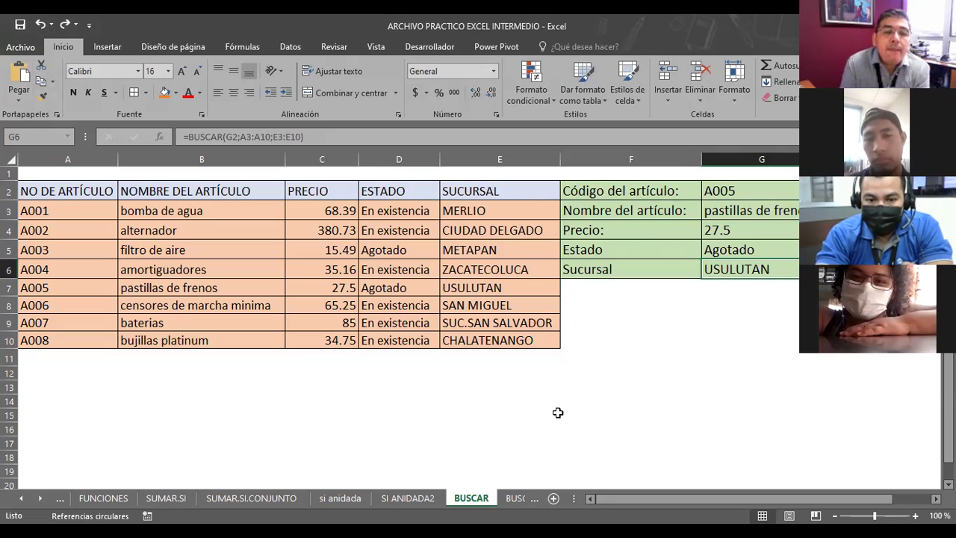
Switch to the BUSCARV sheet and review code B-805, CODIGO, NOMBRE COMPLETO, ASIGNATURA and NOTA1.
click(40, 499)
click(458, 501)
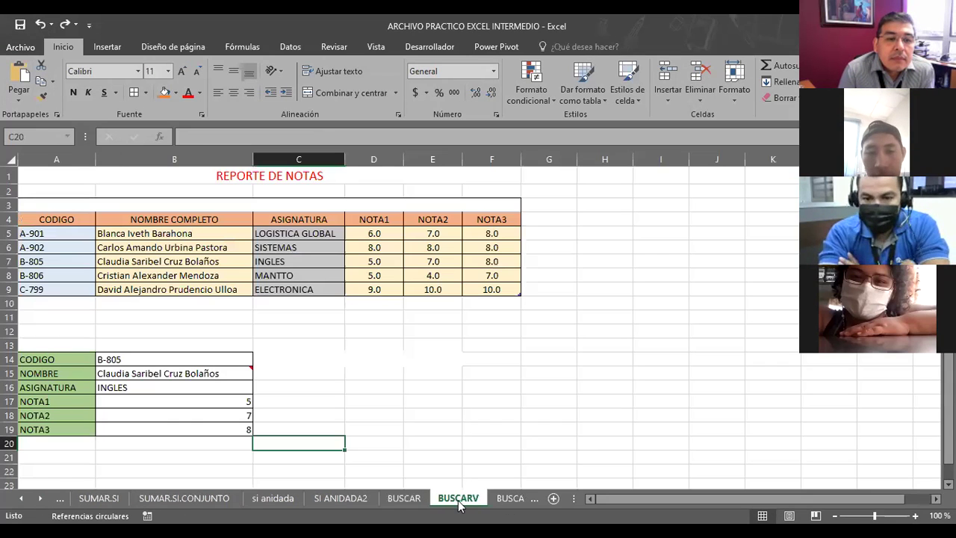
click(447, 400)
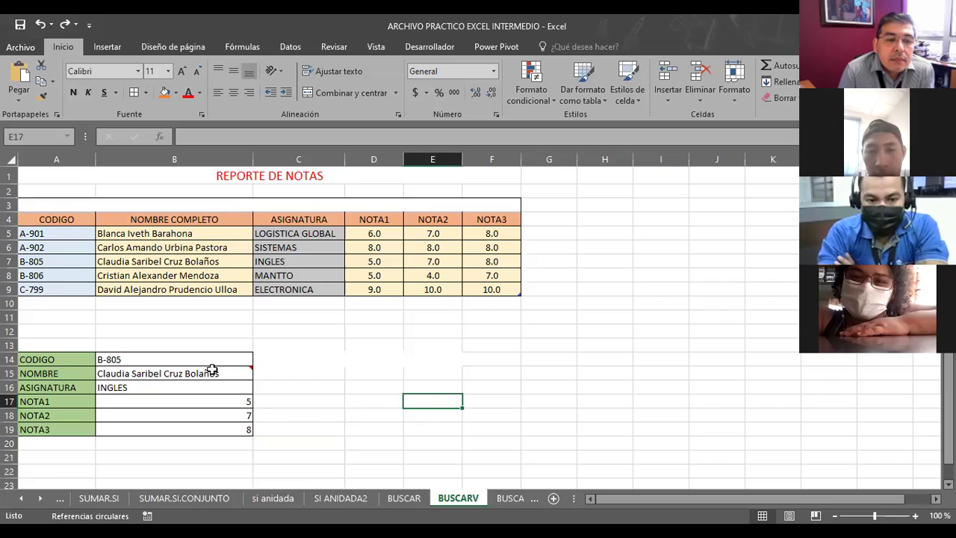
click(148, 361)
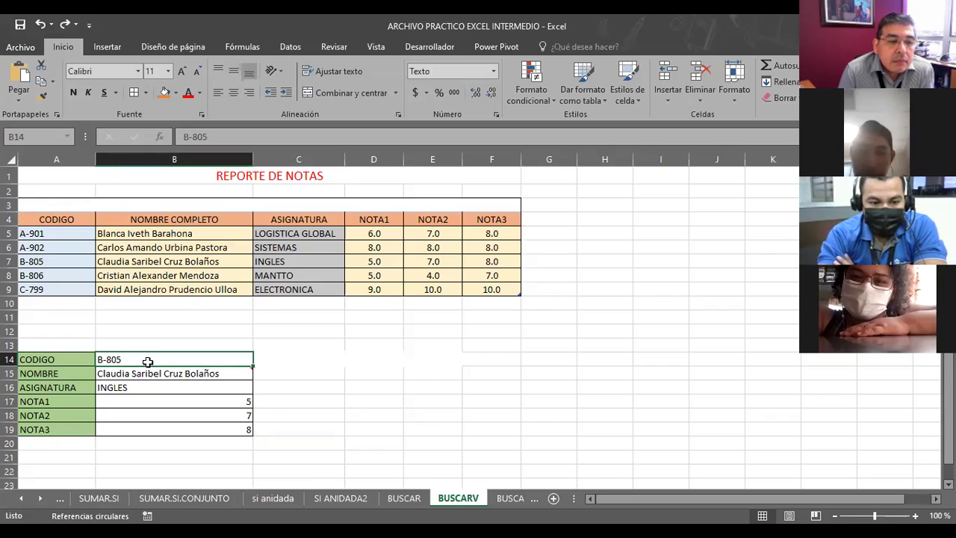
click(48, 360)
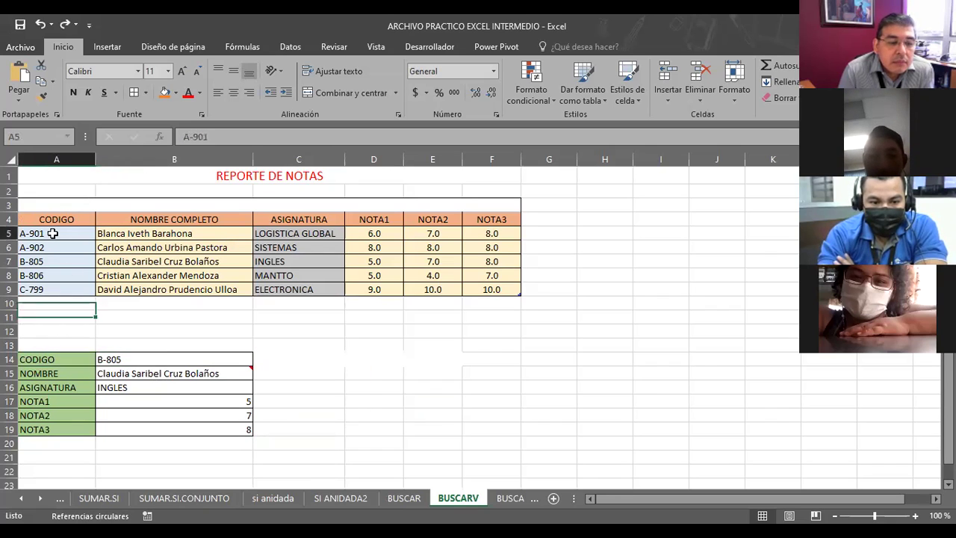
click(78, 236)
click(152, 224)
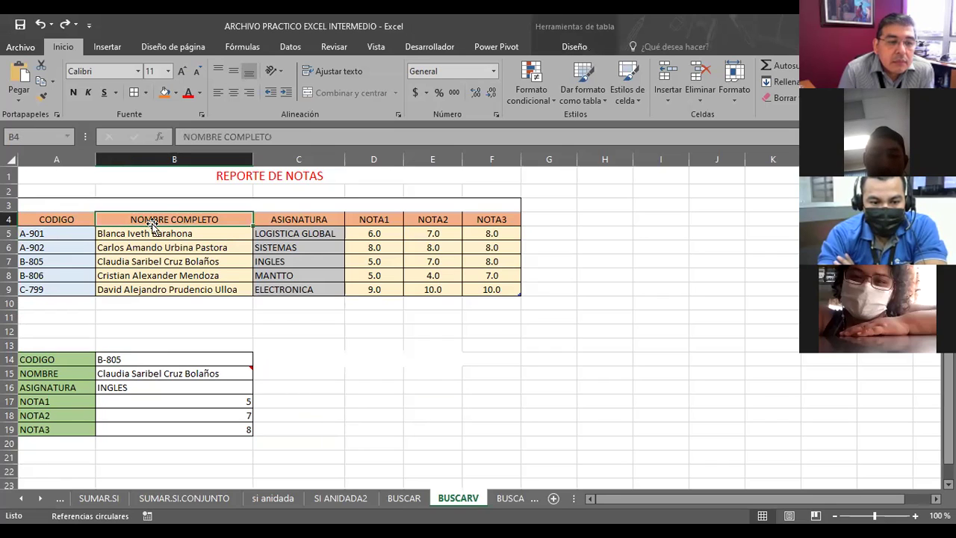
click(279, 222)
click(373, 217)
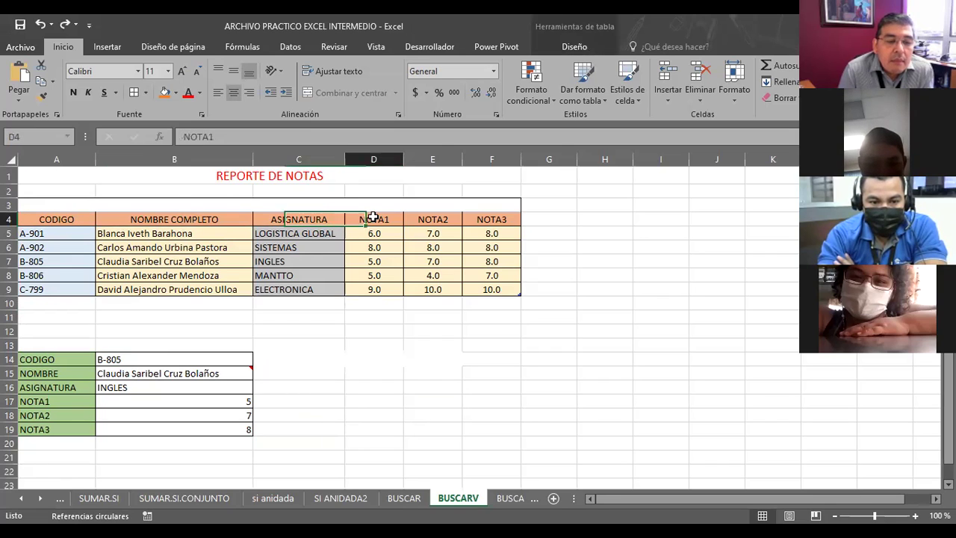
Open B15's =BUSCARV(B14;A5:F9;2;FALSO) name lookup formula for editing.
click(142, 387)
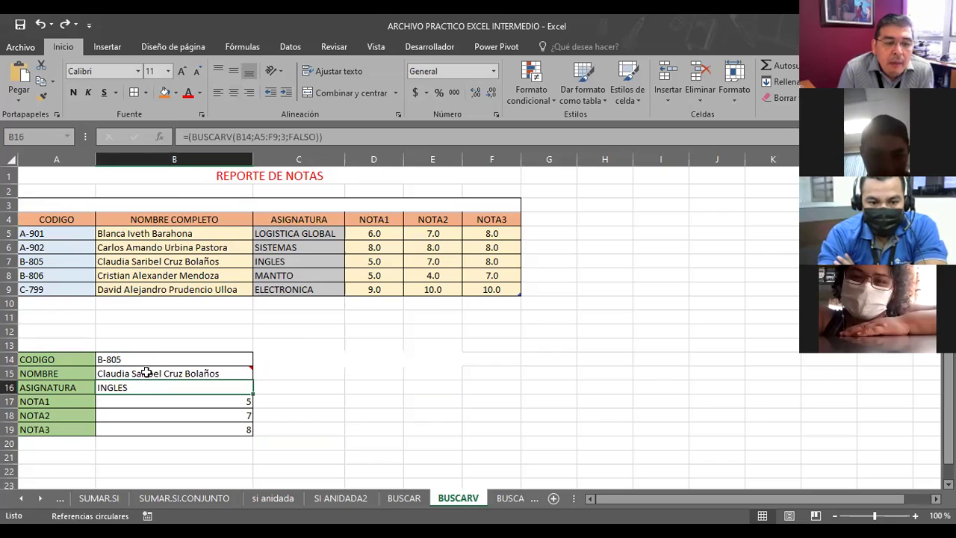
click(147, 372)
click(143, 359)
click(150, 373)
mouse_move(150, 374)
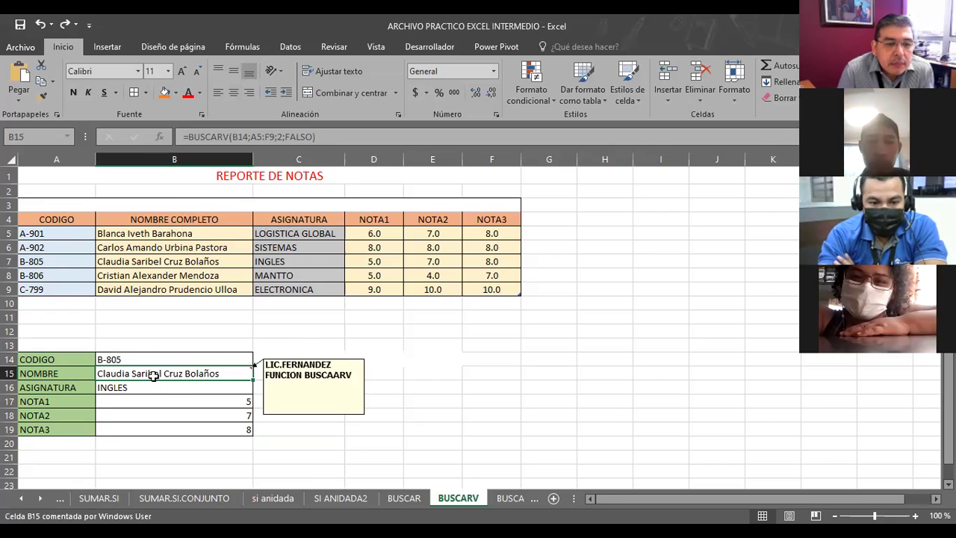
double_click(155, 377)
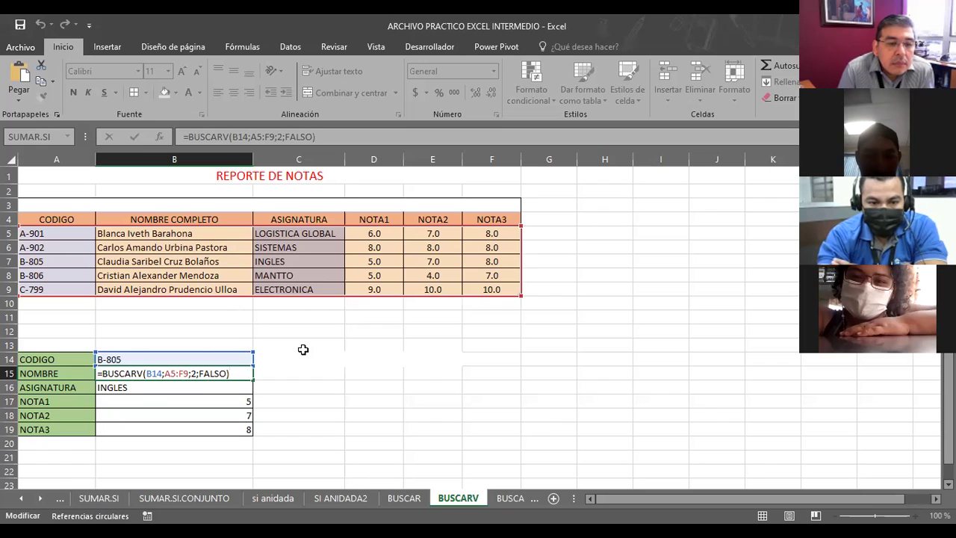
key(ctrl+Return)
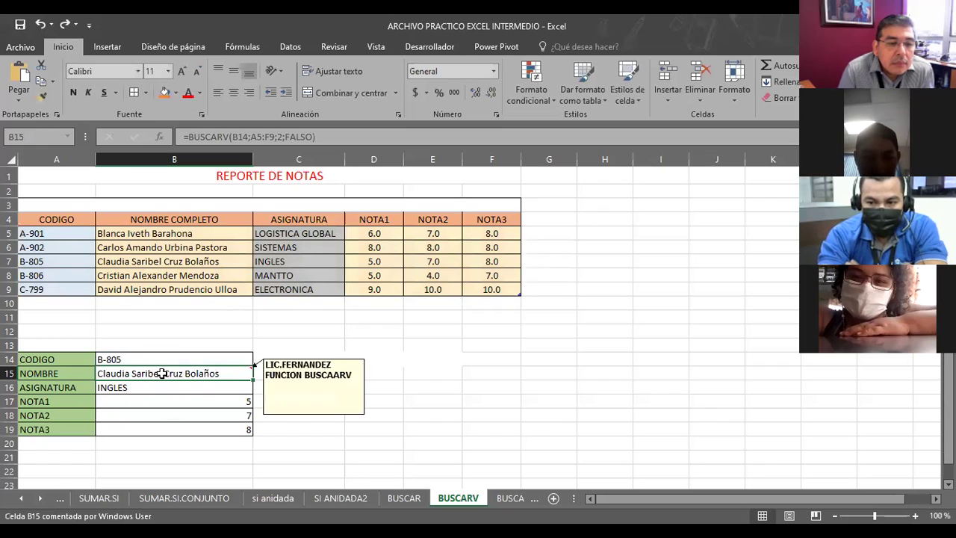
double_click(161, 374)
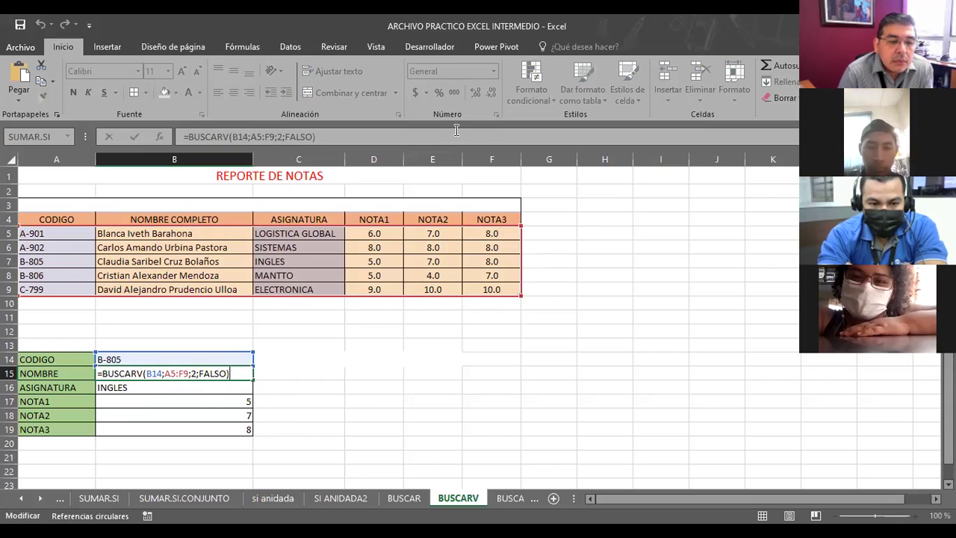
click(327, 140)
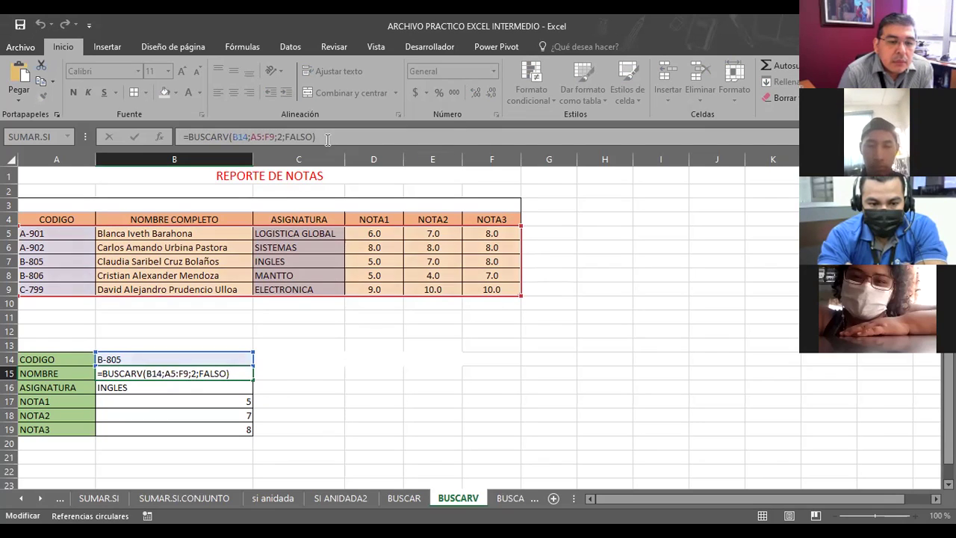
drag(329, 139, 166, 133)
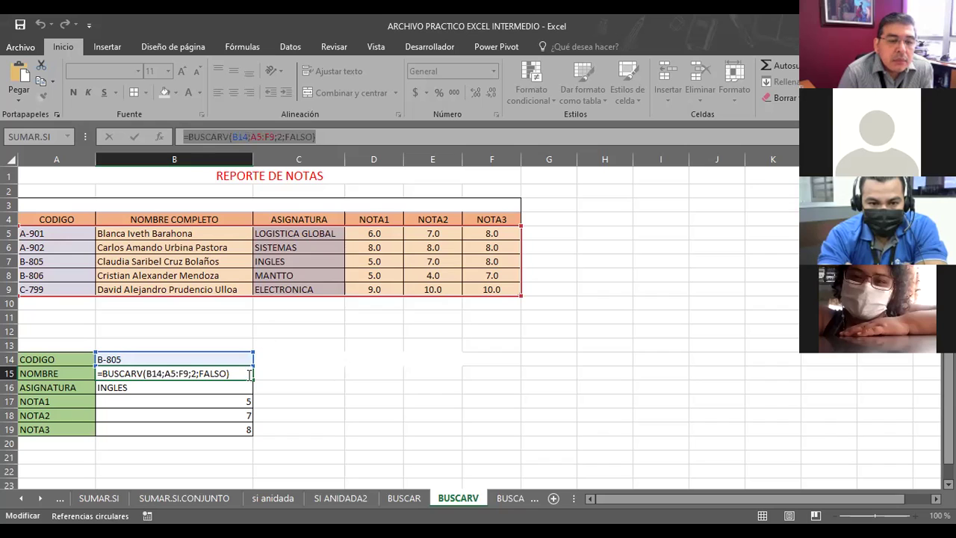
mouse_move(239, 374)
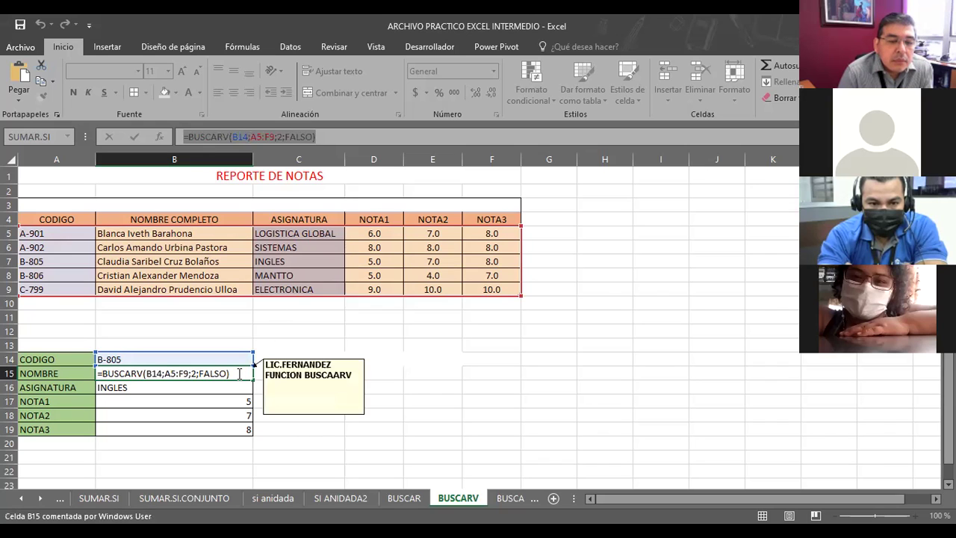
click(239, 373)
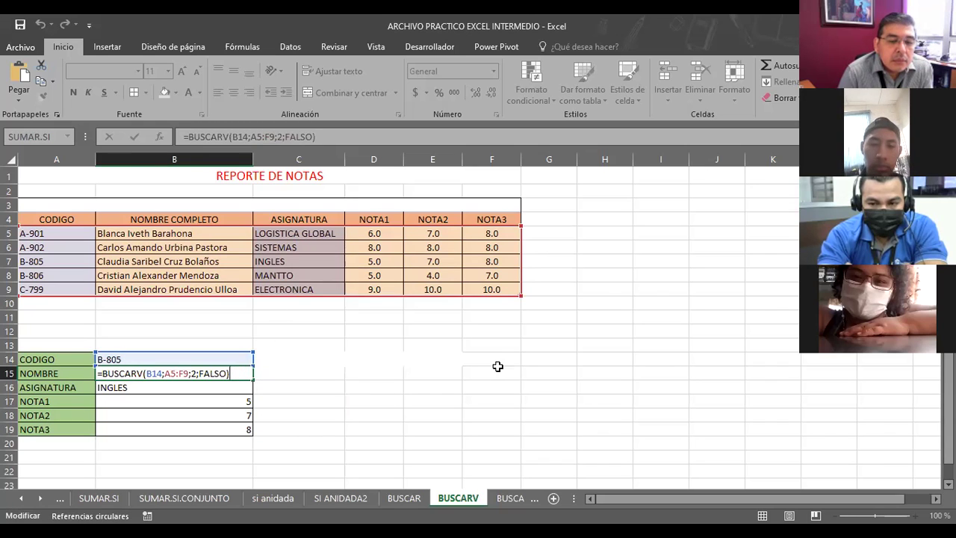
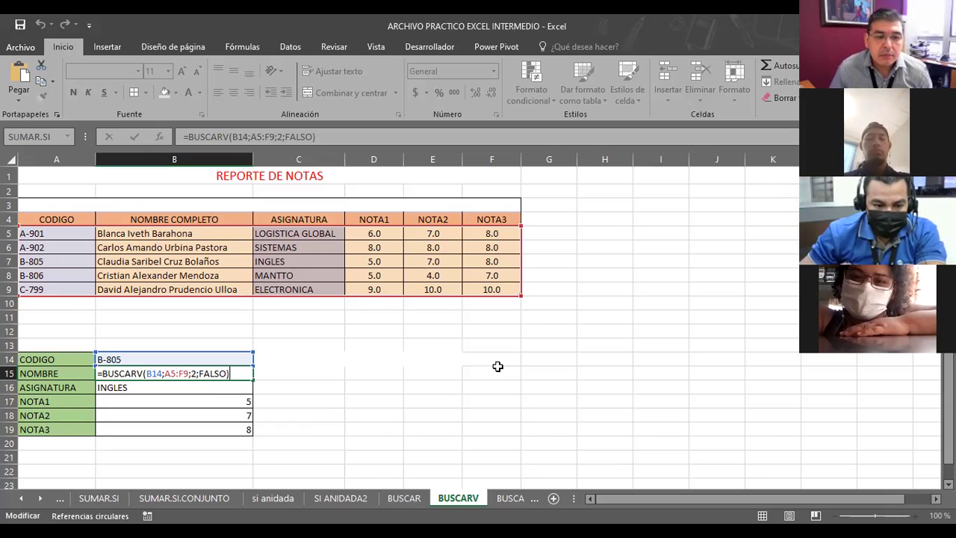
Commit =BUSCARV(B14;A5:F9;2;FALSO) in B15, then review code B-805 and the A5:F9 table it searches.
key(Return)
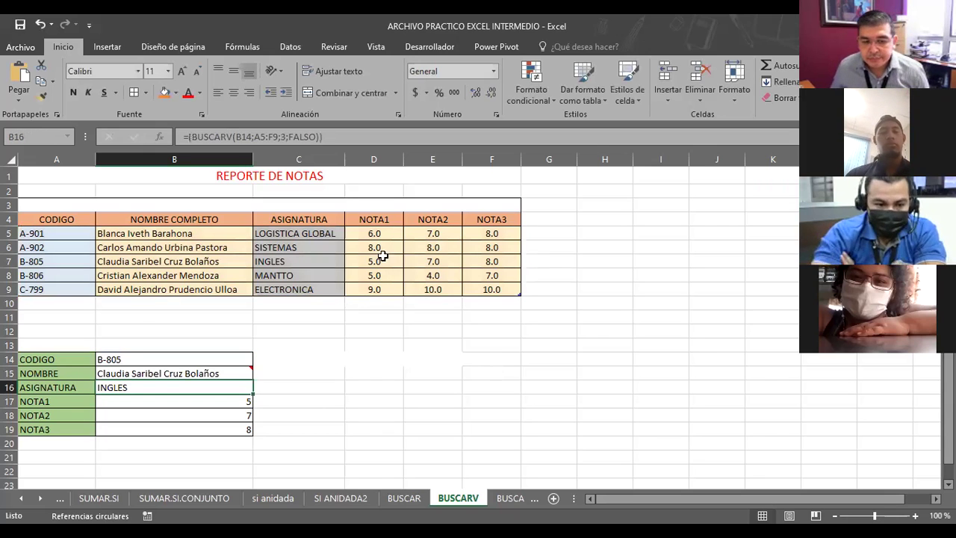
click(125, 373)
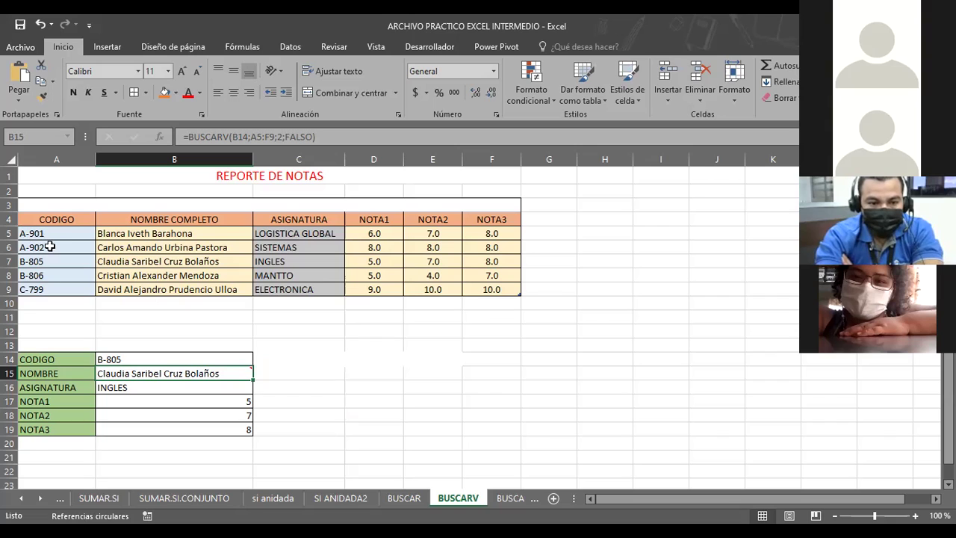
click(132, 358)
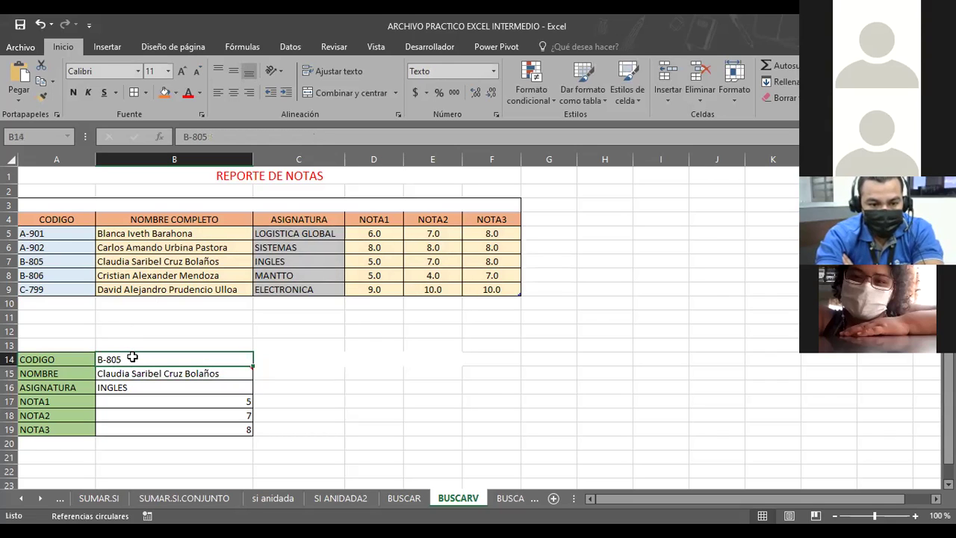
click(55, 235)
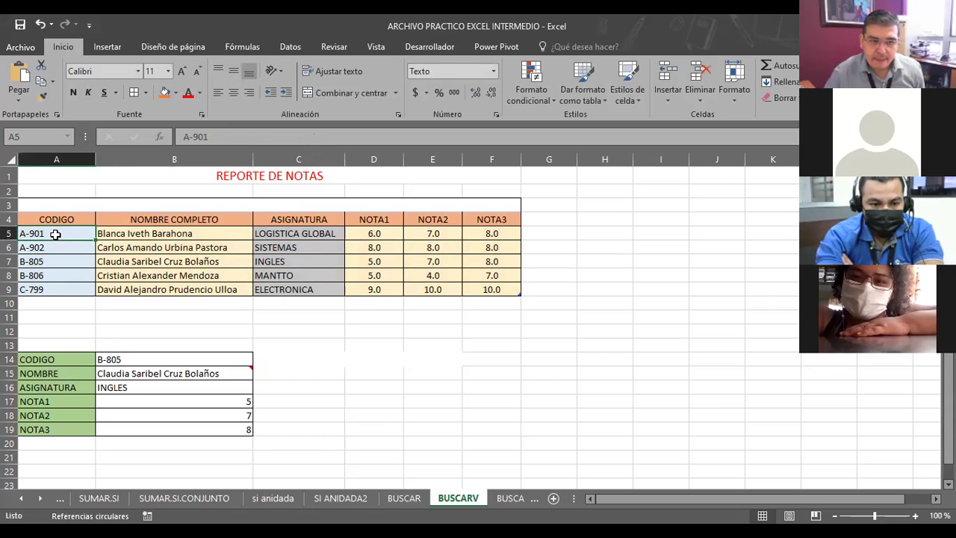
drag(55, 235, 490, 287)
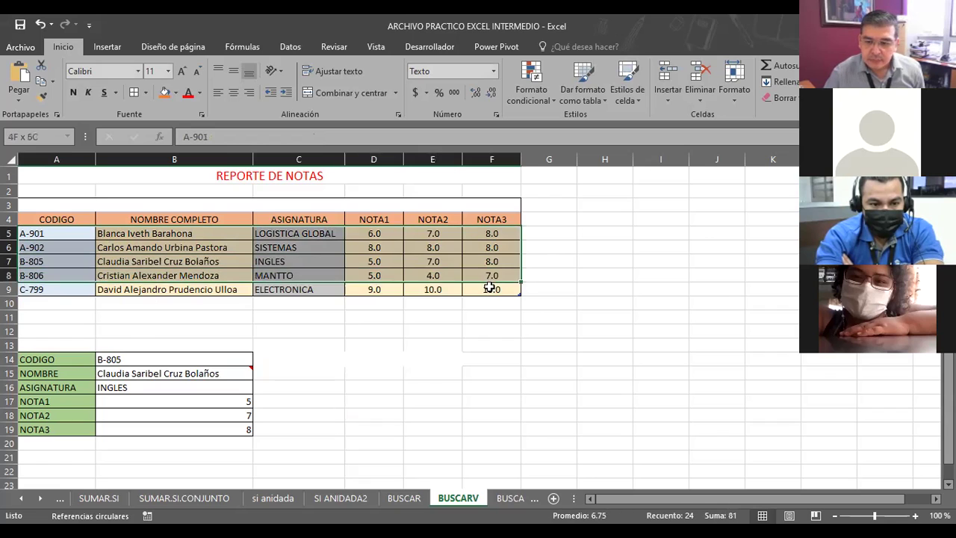
click(600, 256)
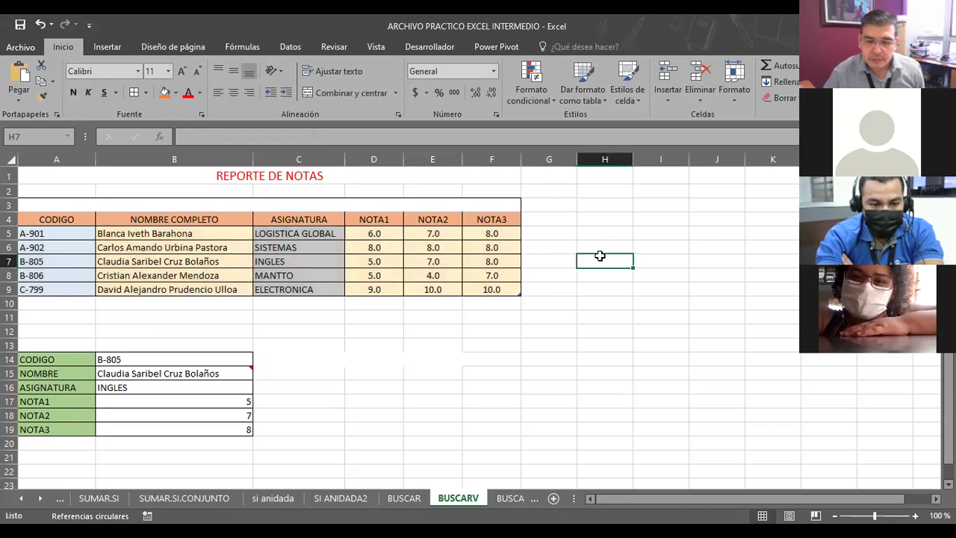
click(152, 374)
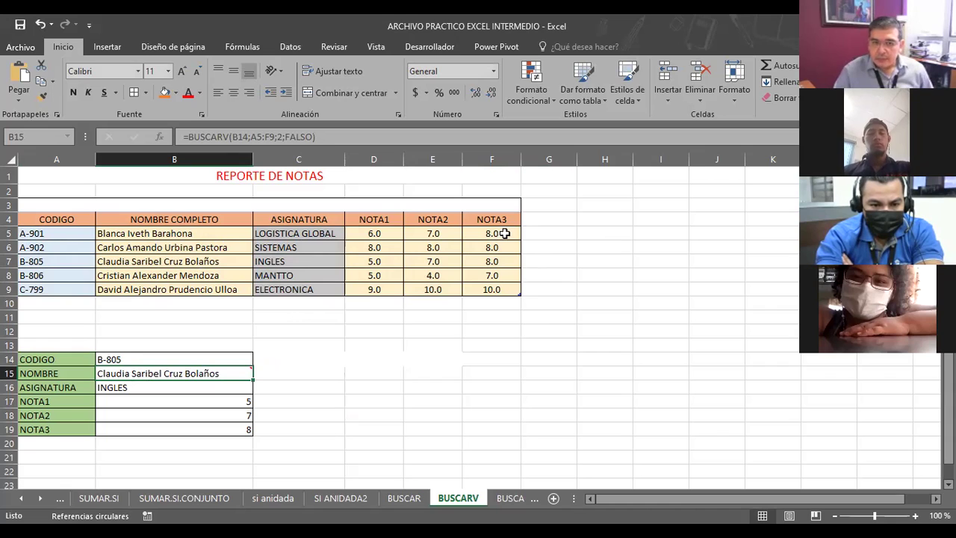
Overwrite the NOMBRE label in A15 with ASIGNATURA, accepting the AutoComplete suggestion.
click(67, 373)
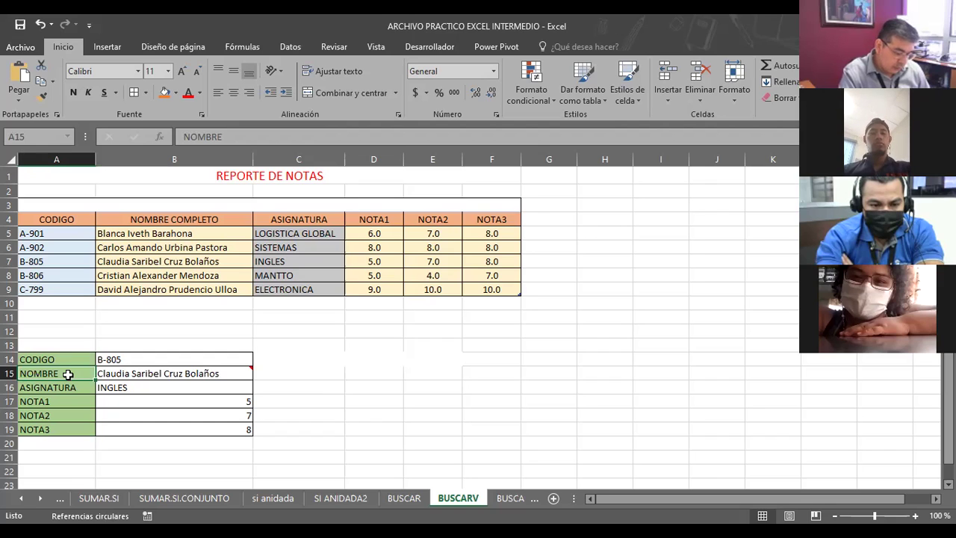
text(A)
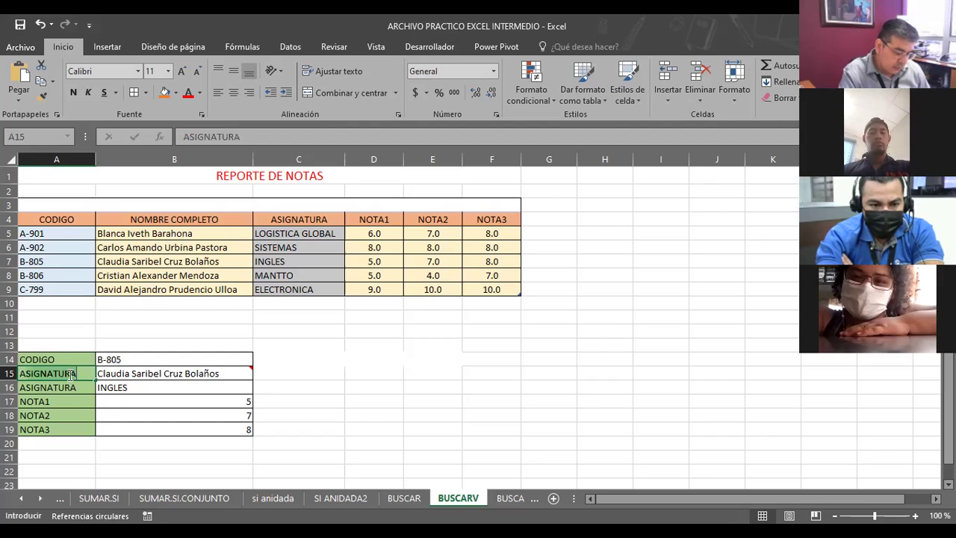
text(SIGN)
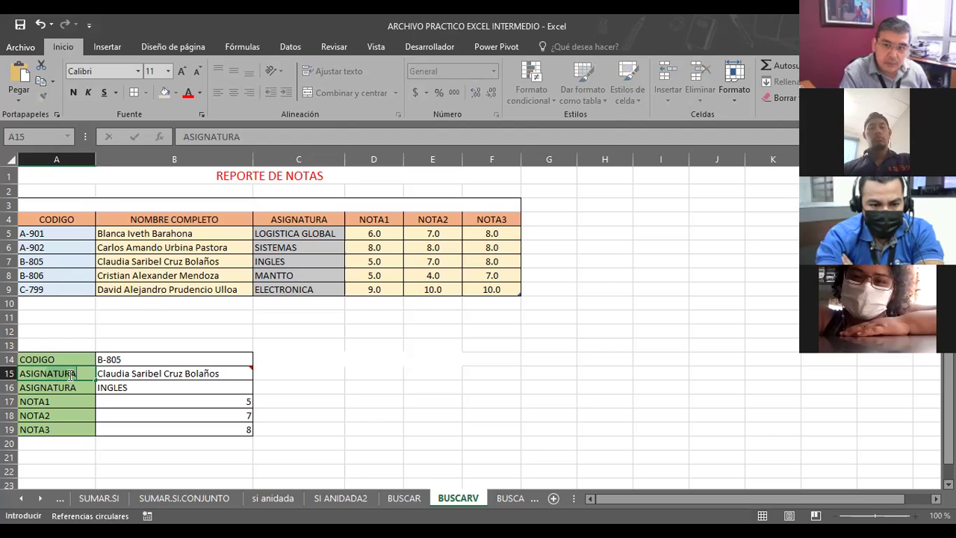
key(Return)
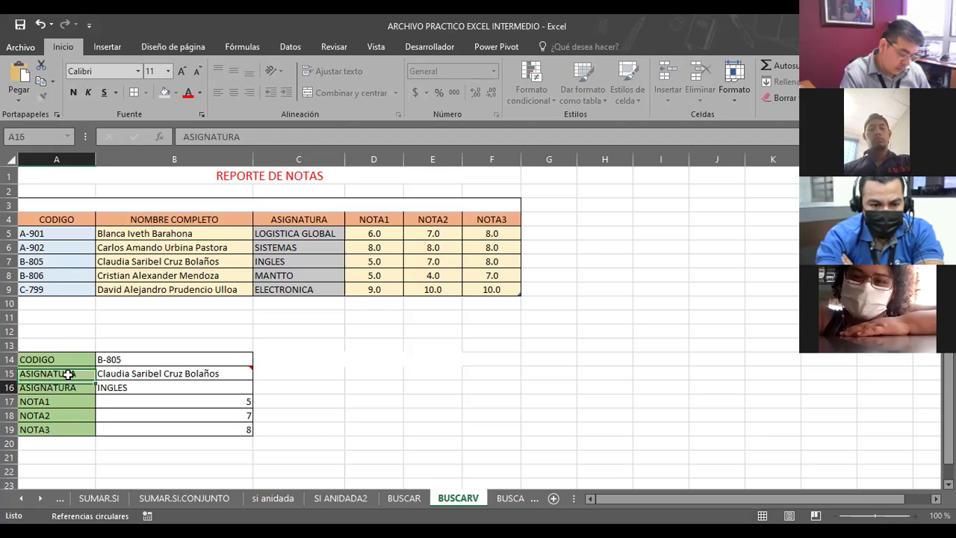
click(101, 372)
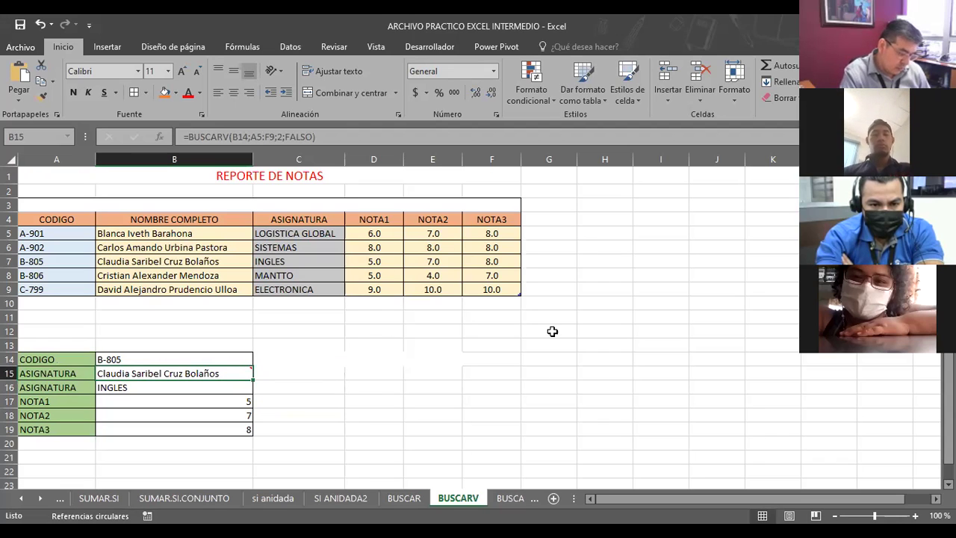
key(Right)
key(Right)
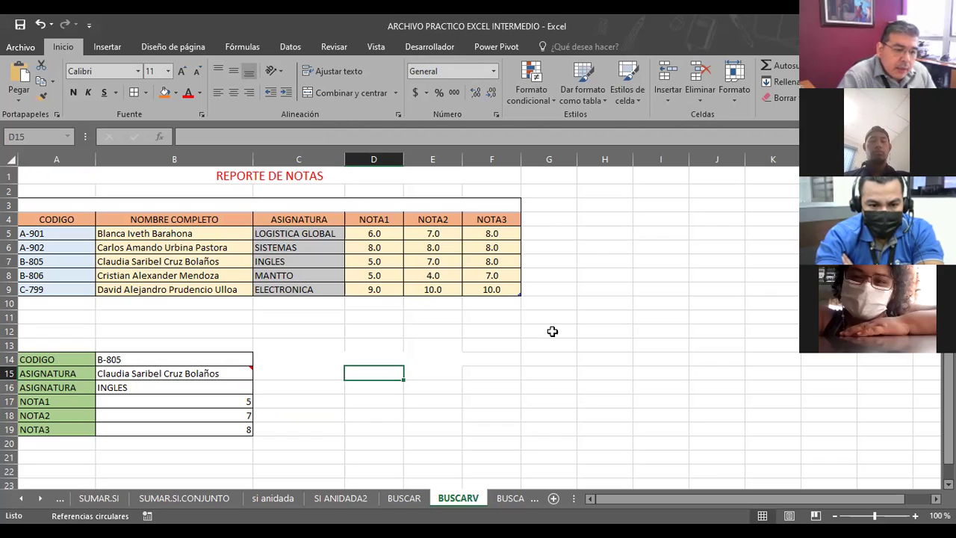
Enter =BUSCARV(B14;A5:F9;3;FALSO) in D15 so it returns INGLES, comparing it with B16's formula.
text(=)
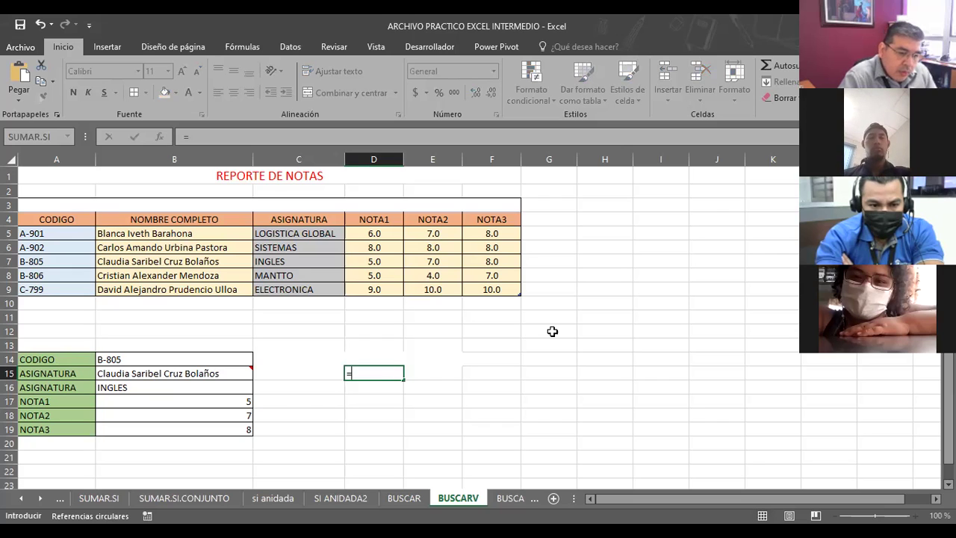
text(BUSCAR)
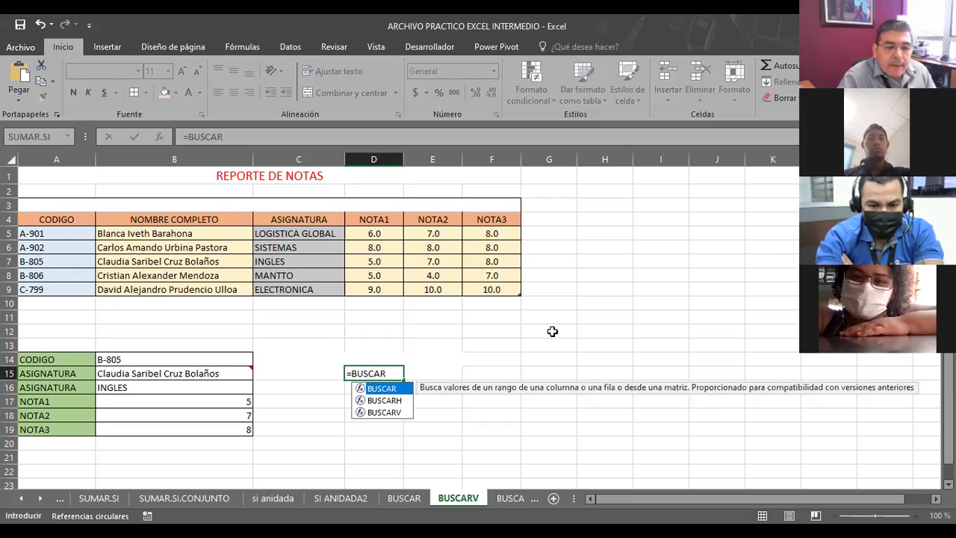
text(V(B14;)
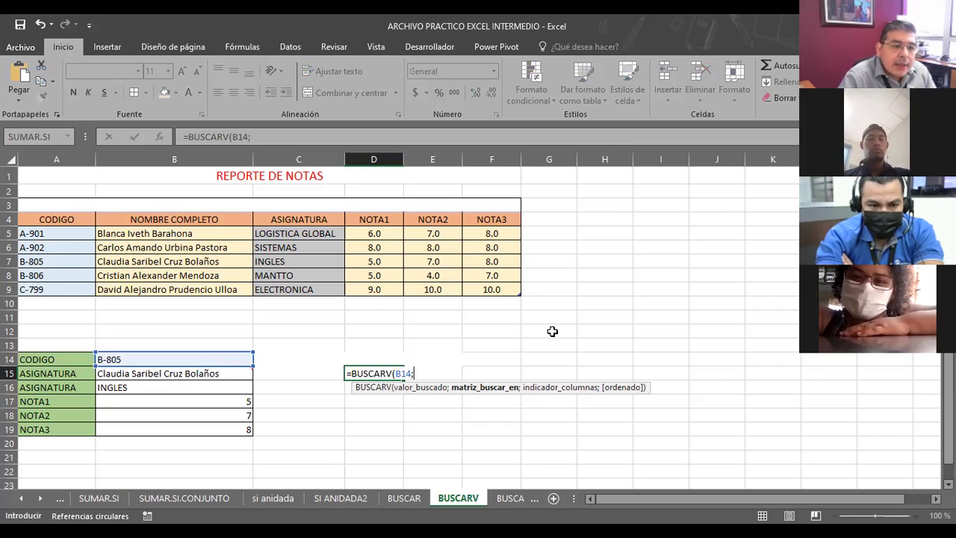
click(67, 234)
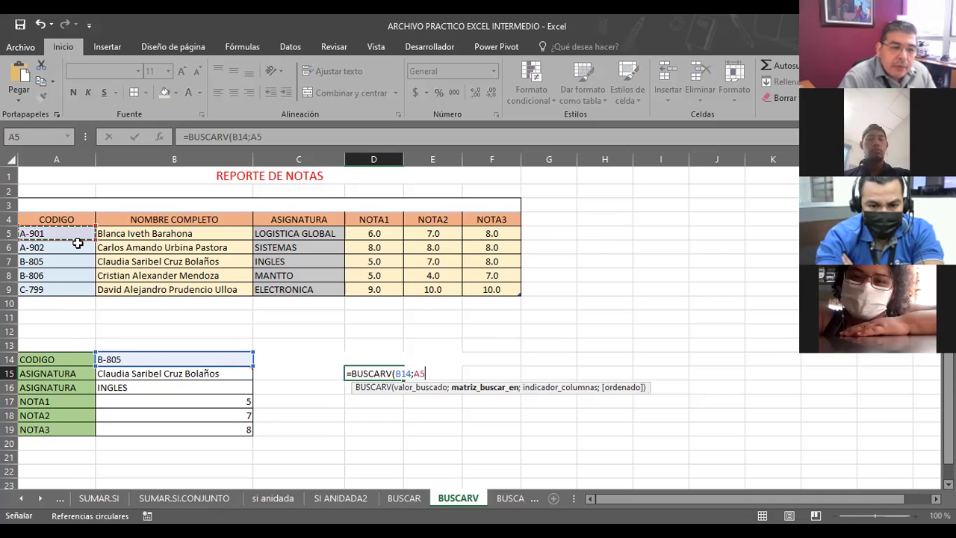
shift+click(483, 286)
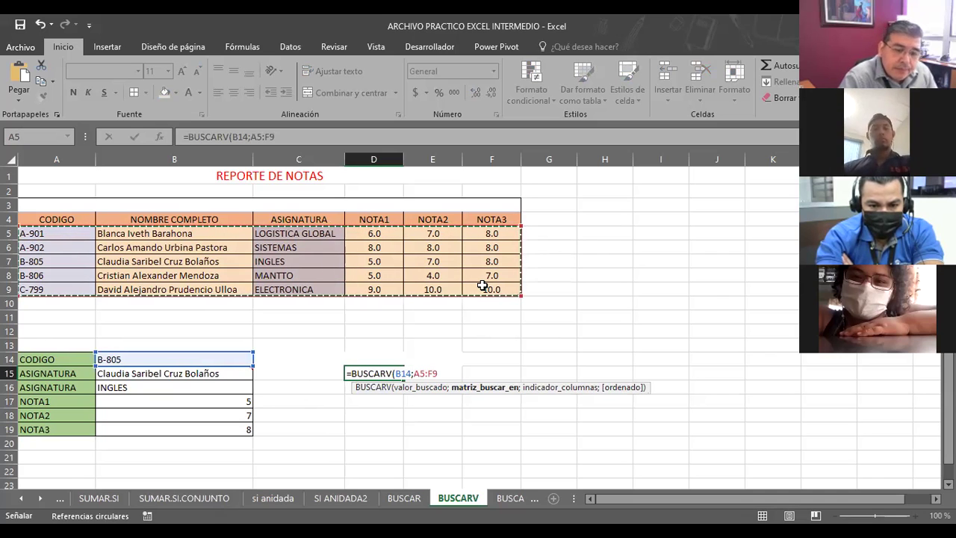
text(;3)
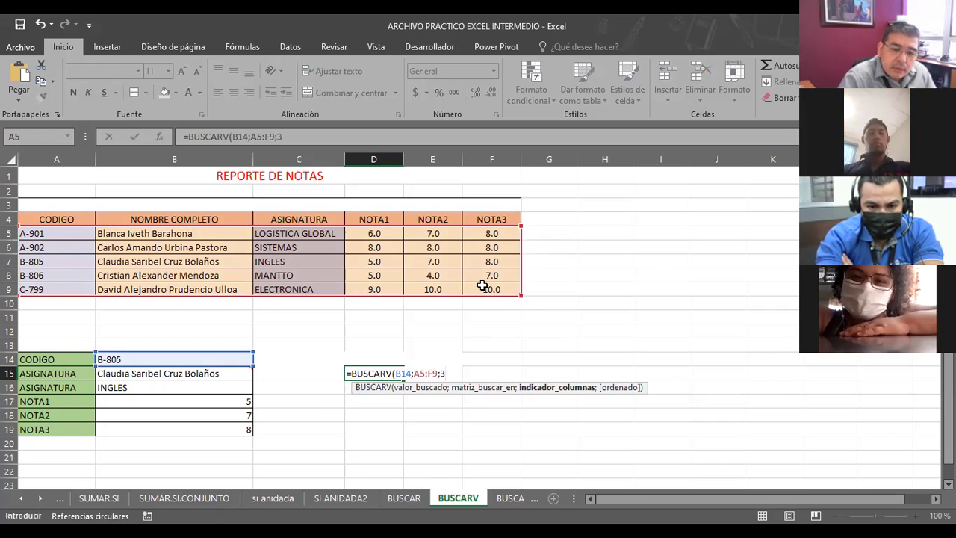
text(;FALSO)
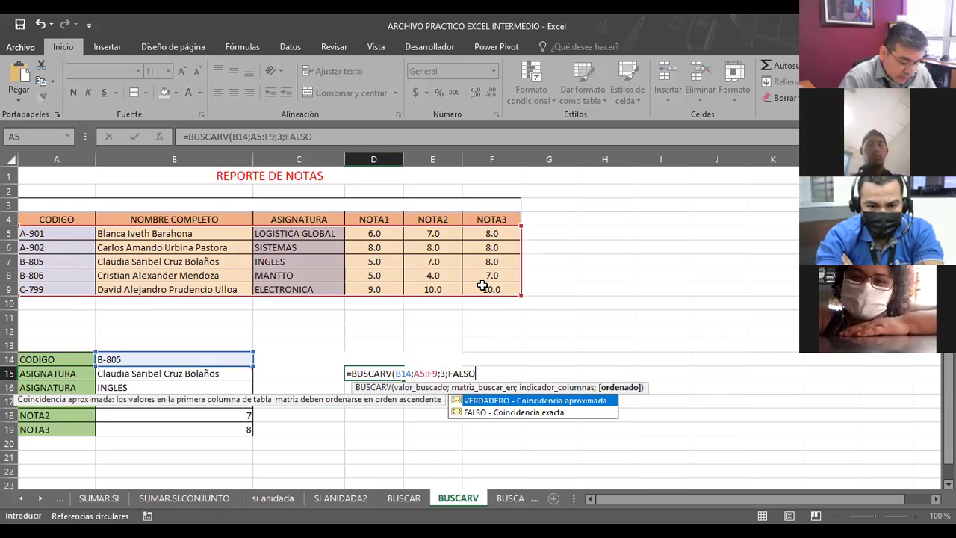
text())
key(Return)
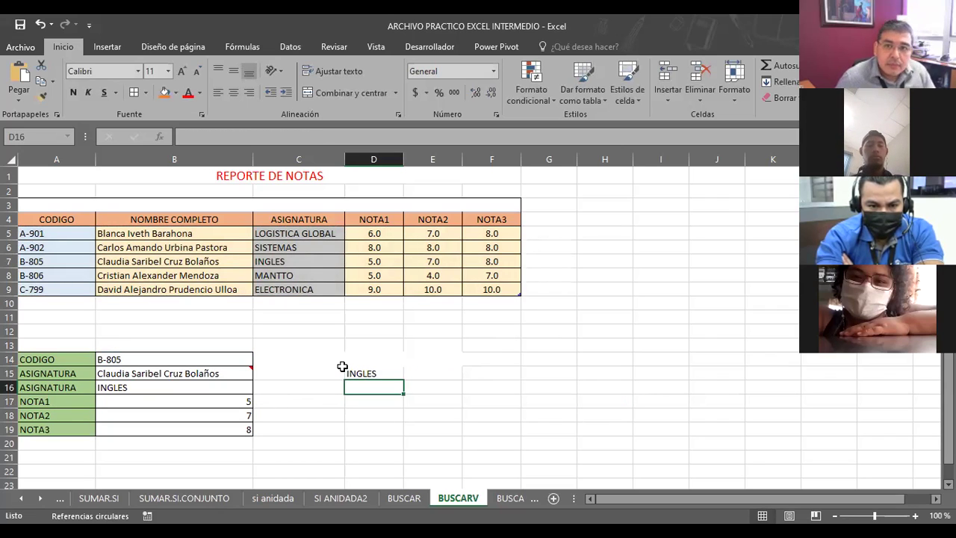
click(374, 370)
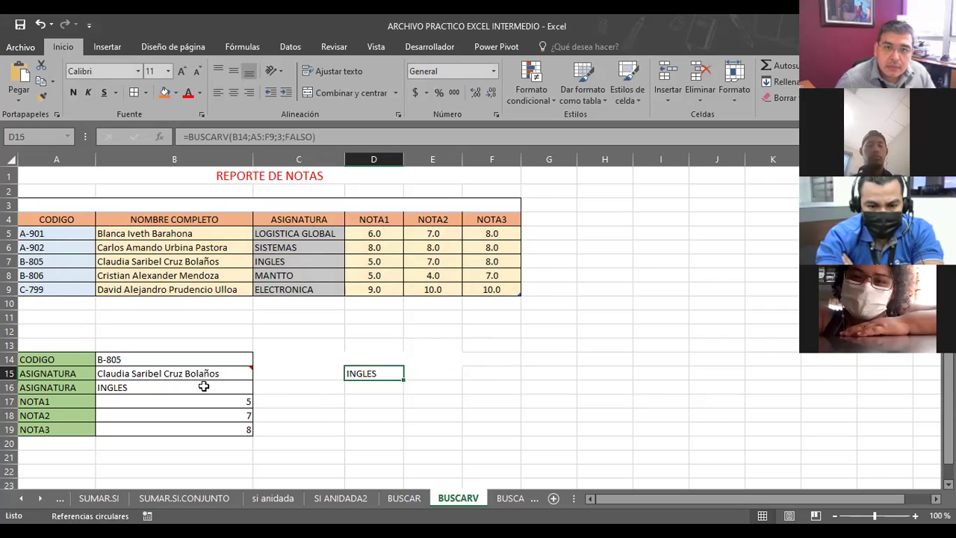
click(133, 385)
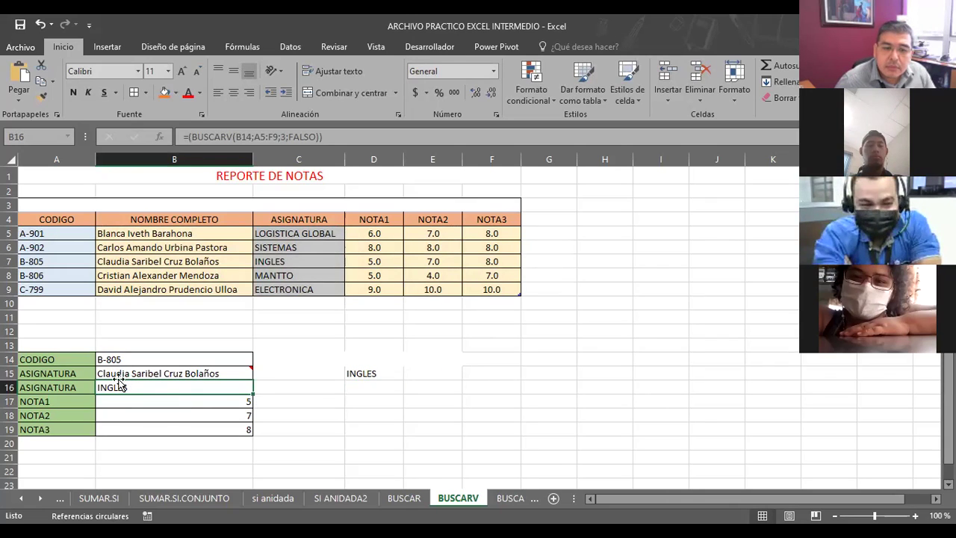
click(351, 369)
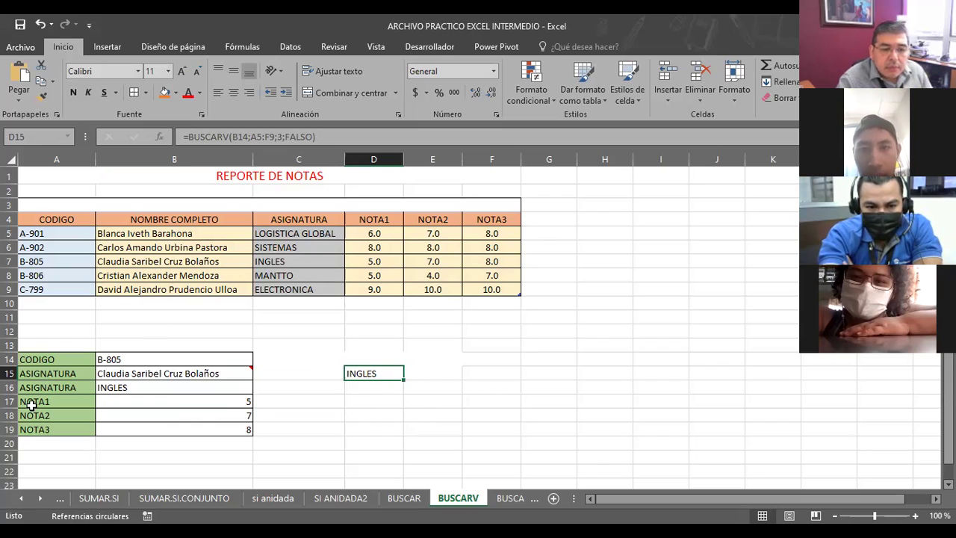
Enter 1300 as the lookup code in B14 and confirm D15 now shows #N/A.
click(135, 359)
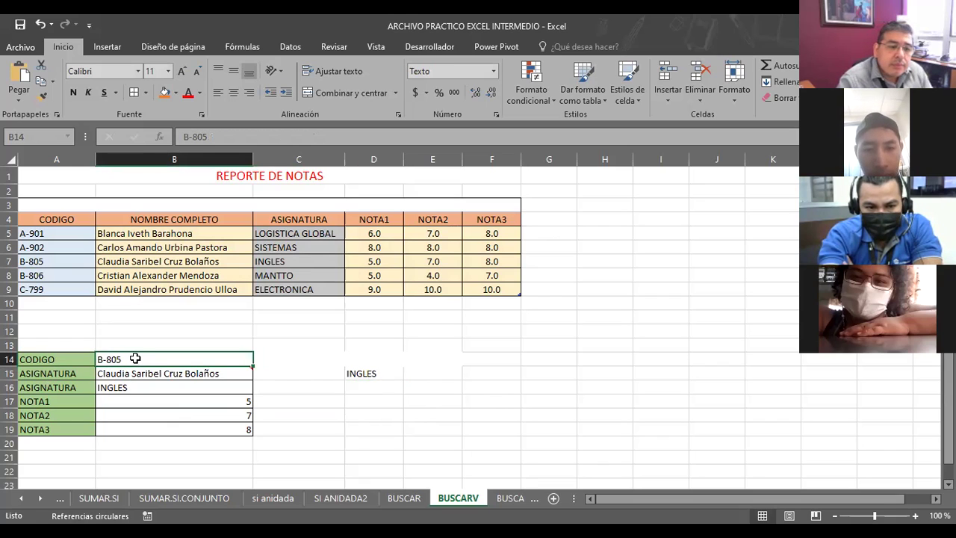
text(1300)
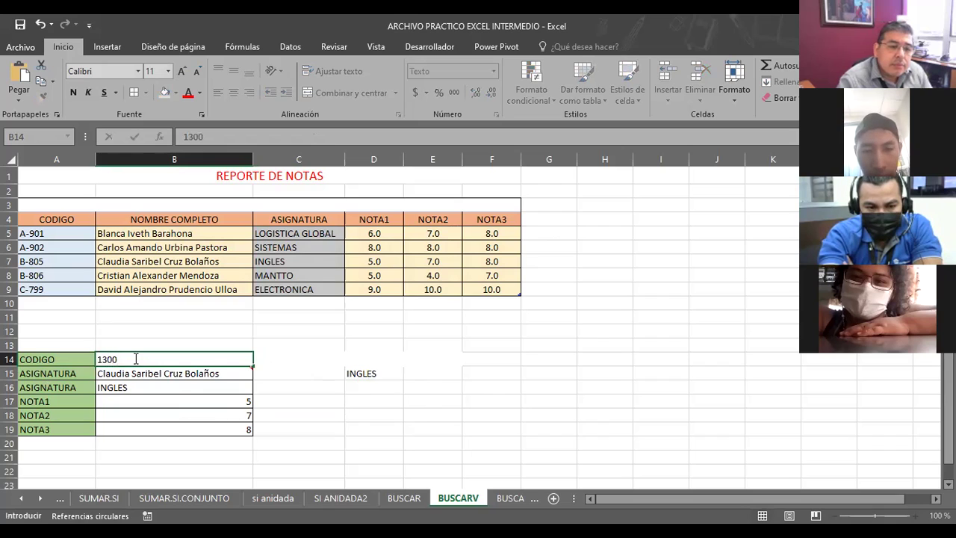
key(Return)
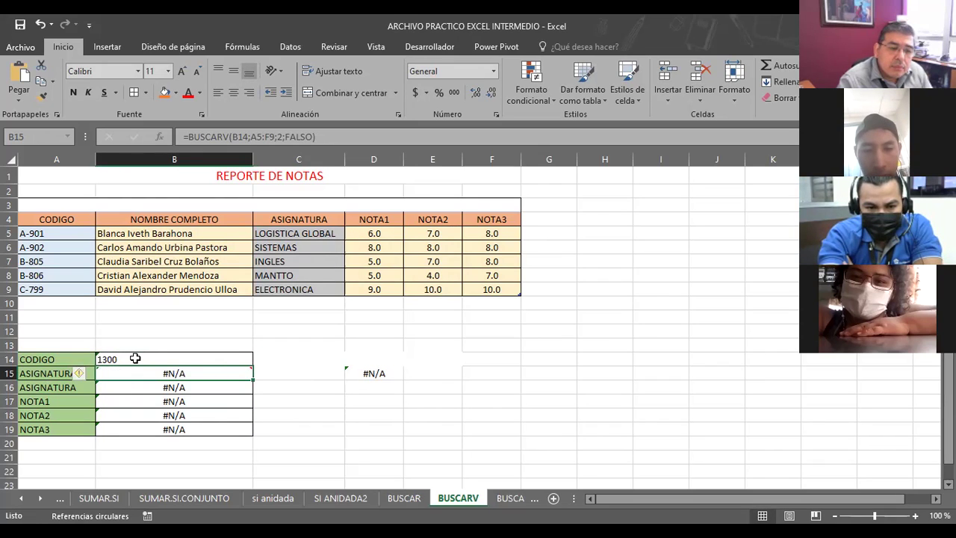
click(134, 360)
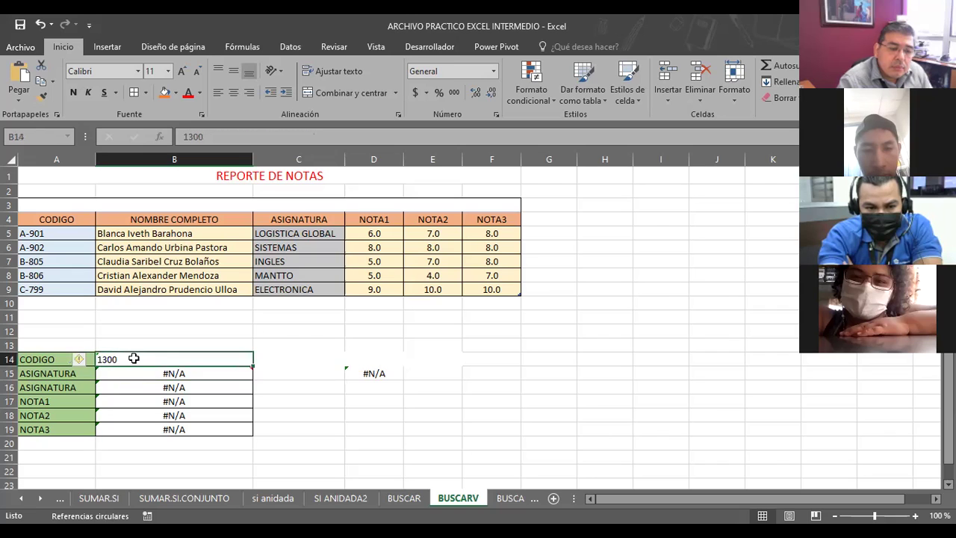
click(367, 371)
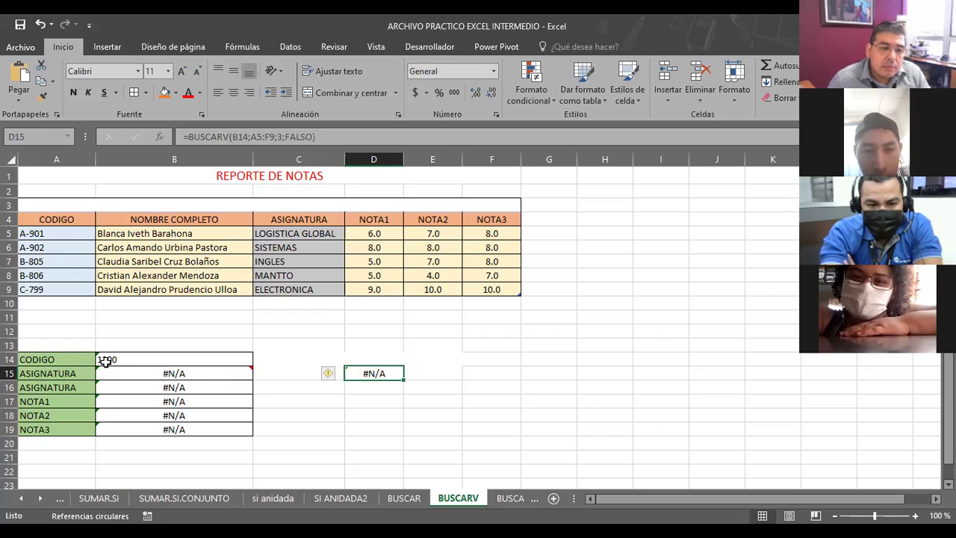
Add code 1000 in A10 as a new row of the grades table.
click(139, 360)
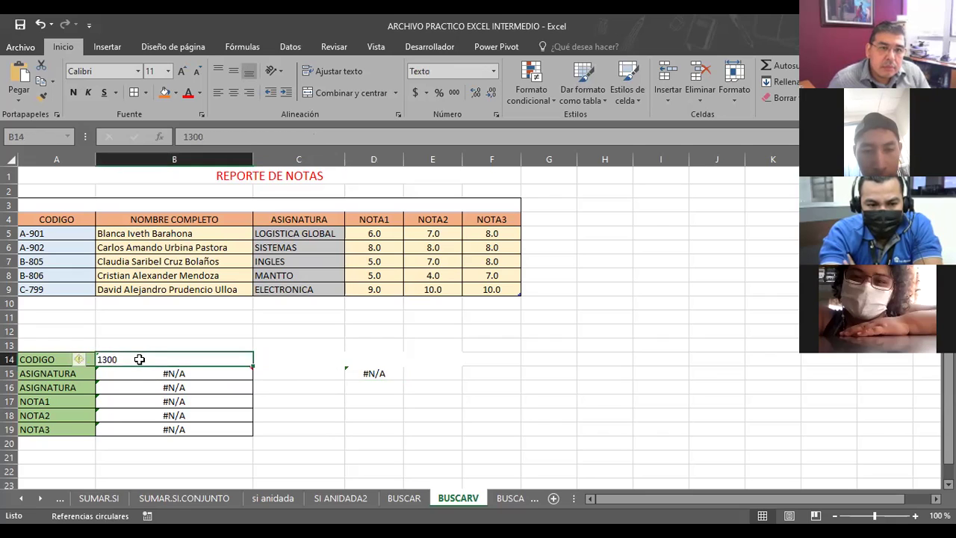
click(29, 303)
text(100)
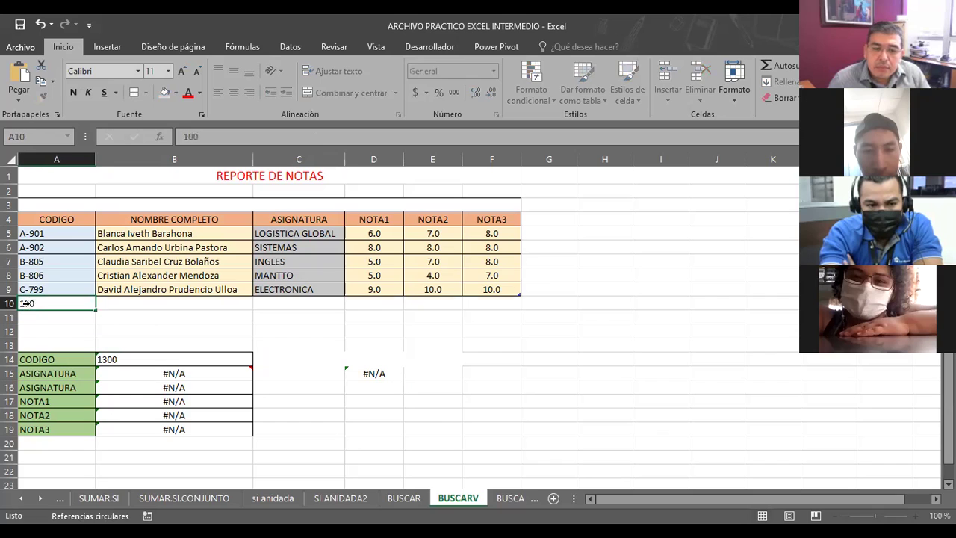
key(Return)
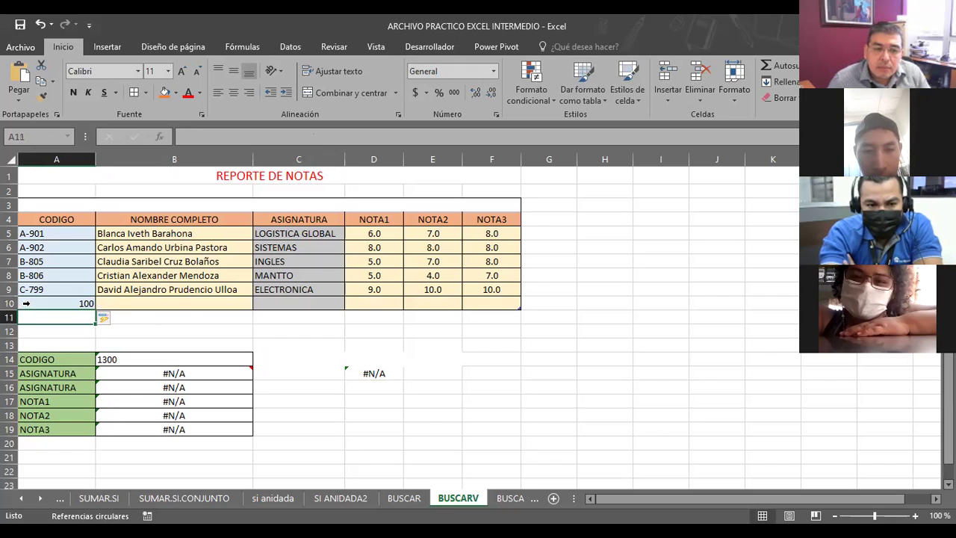
click(56, 304)
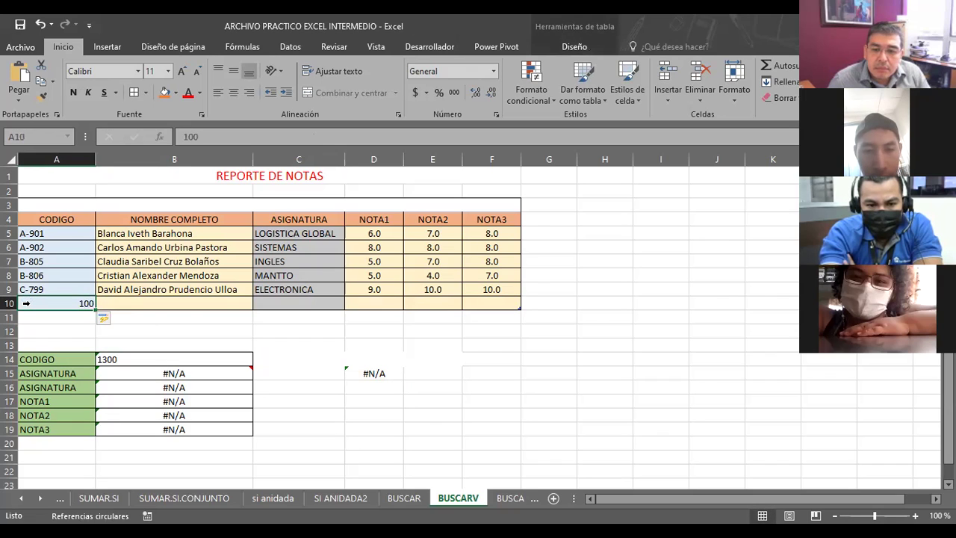
text(1000)
key(Return)
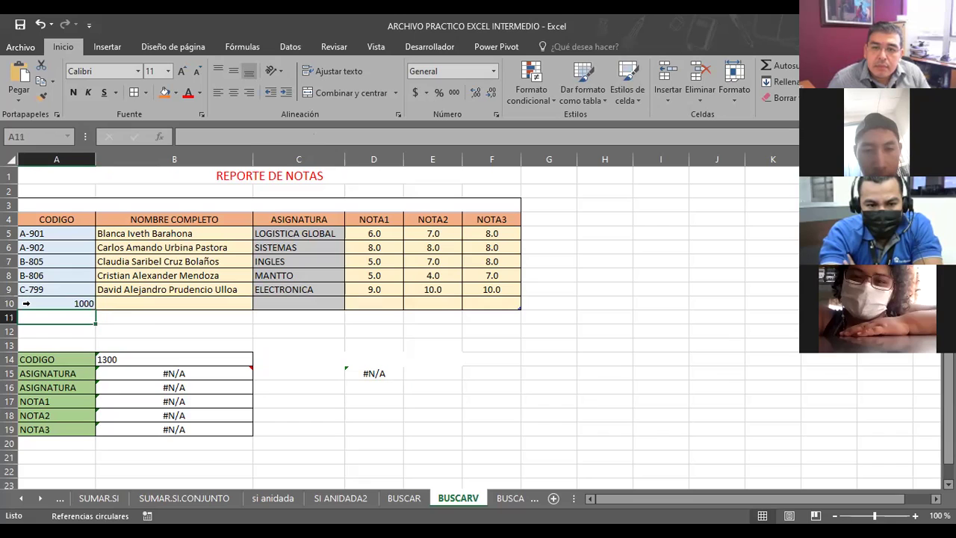
Extend D15's lookup range from A5:F9 to A5:F10.
click(168, 342)
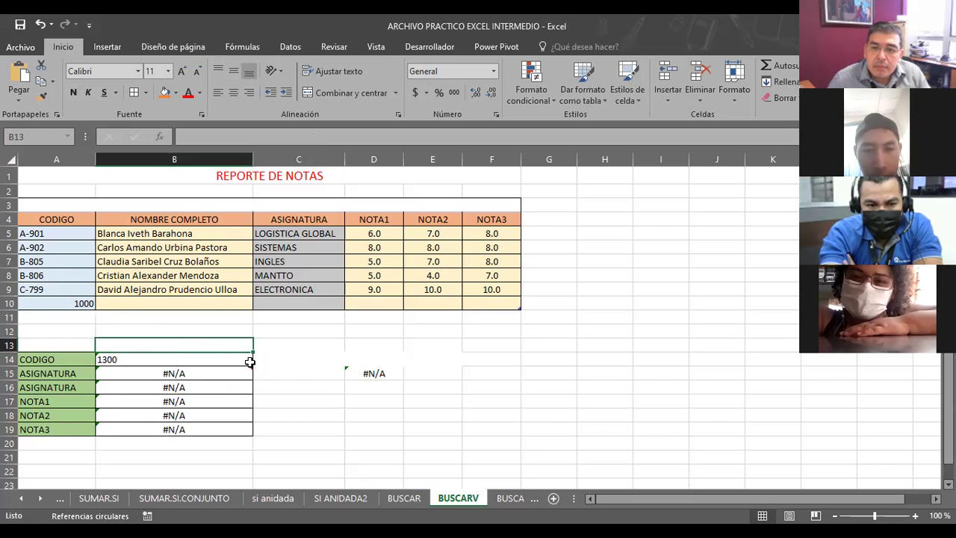
click(361, 370)
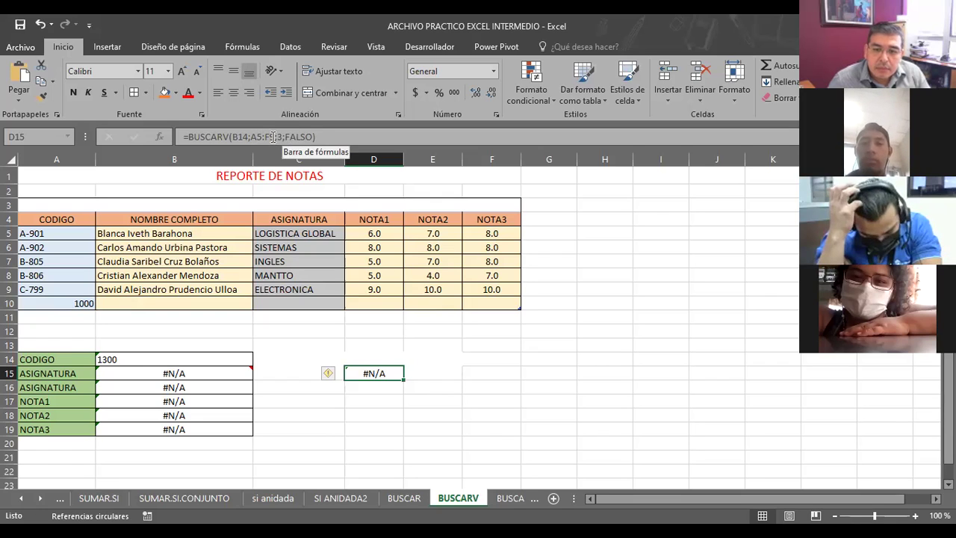
click(276, 136)
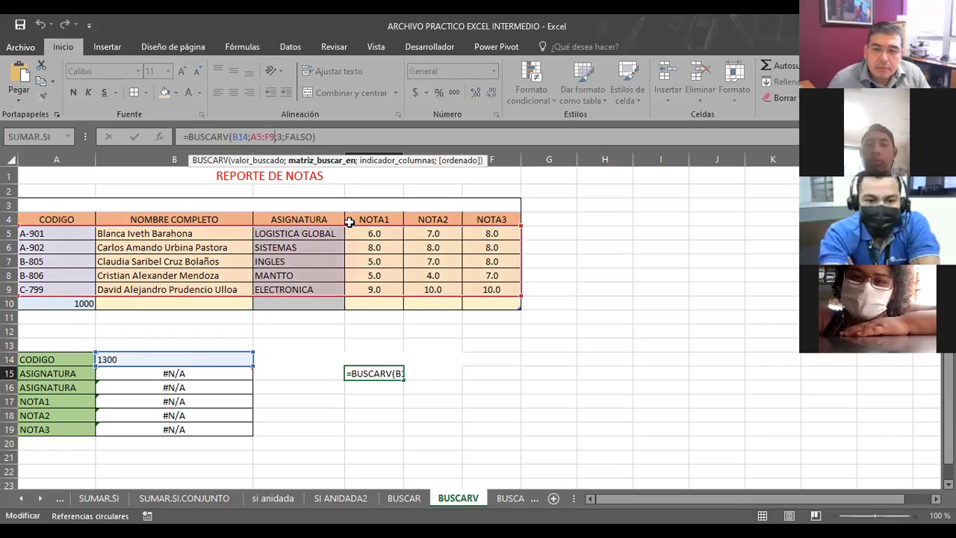
key(BackSpace)
text(10)
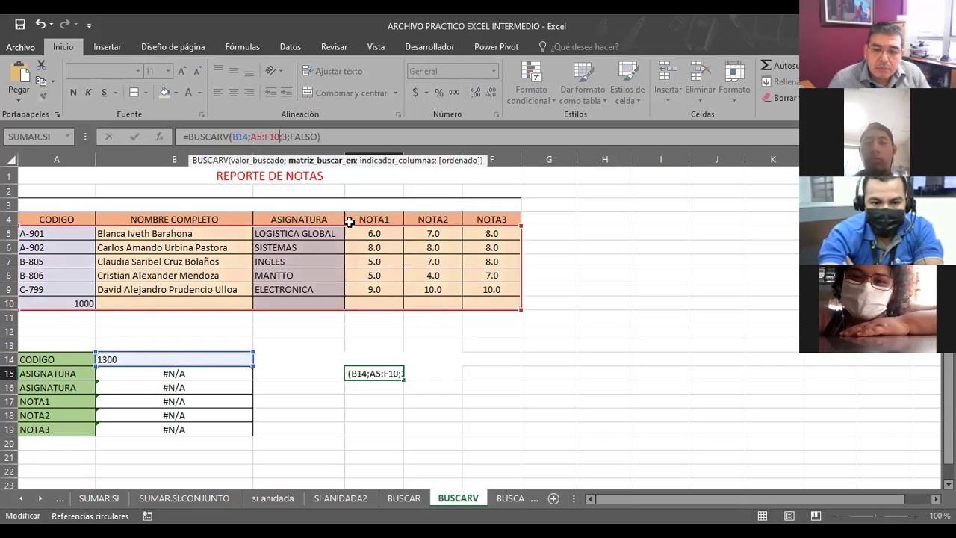
key(Return)
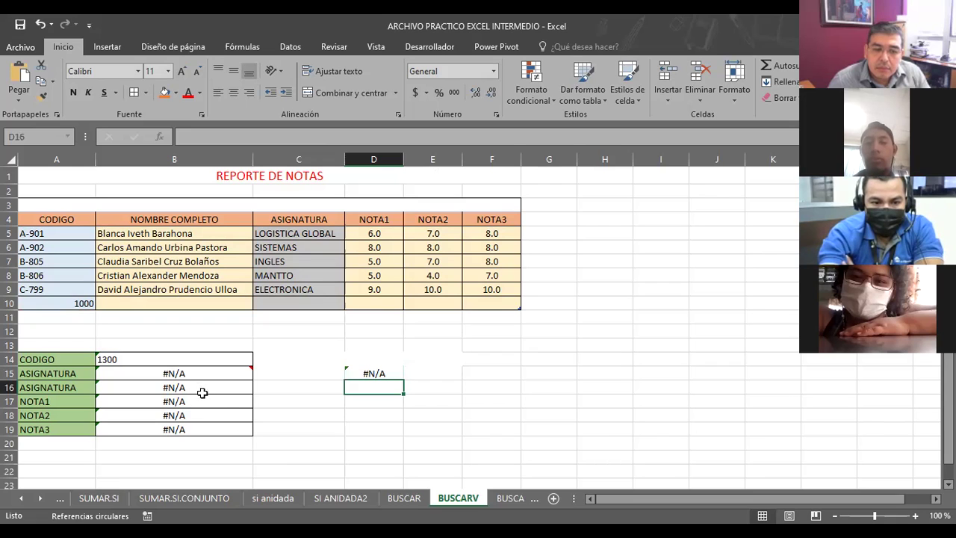
Recheck code 1300 in B14 against D15's #N/A result.
click(175, 362)
click(358, 372)
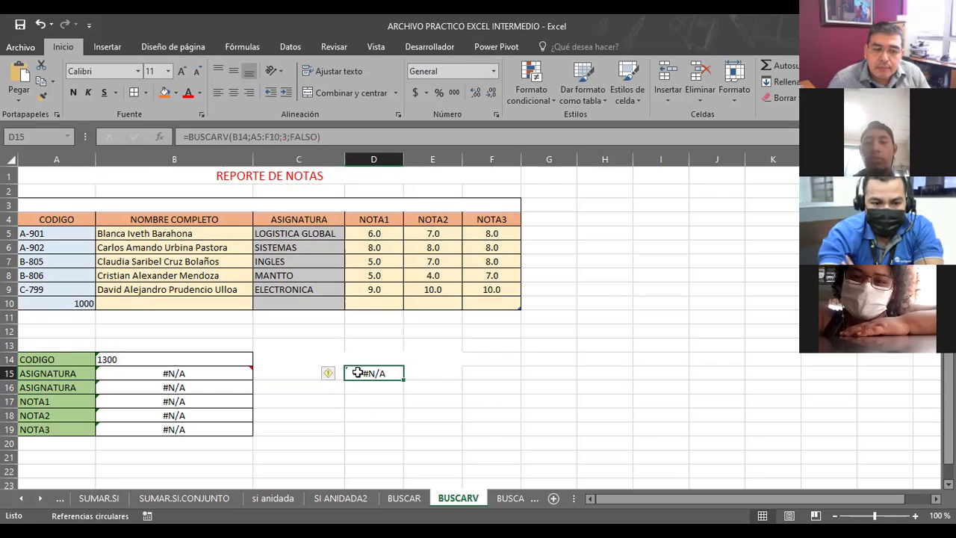
click(134, 360)
click(378, 372)
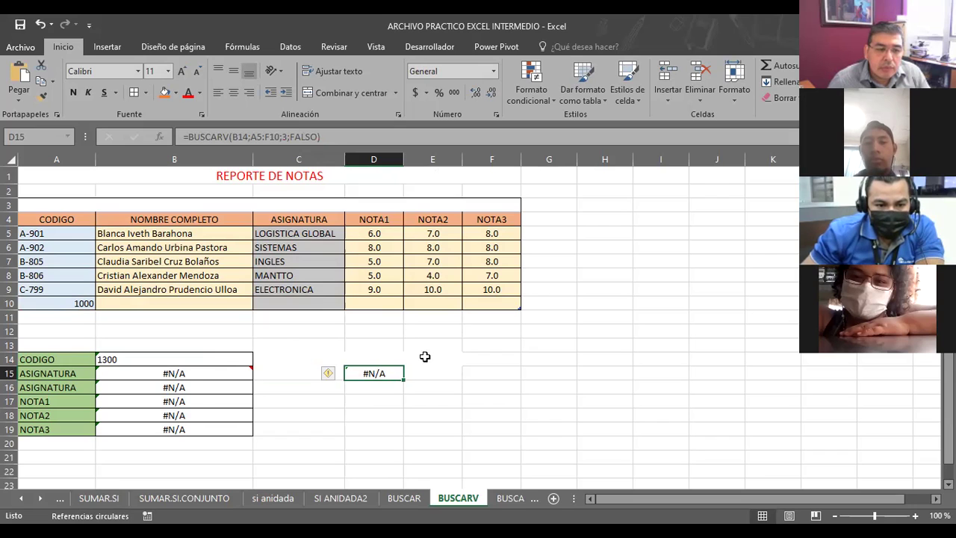
click(425, 417)
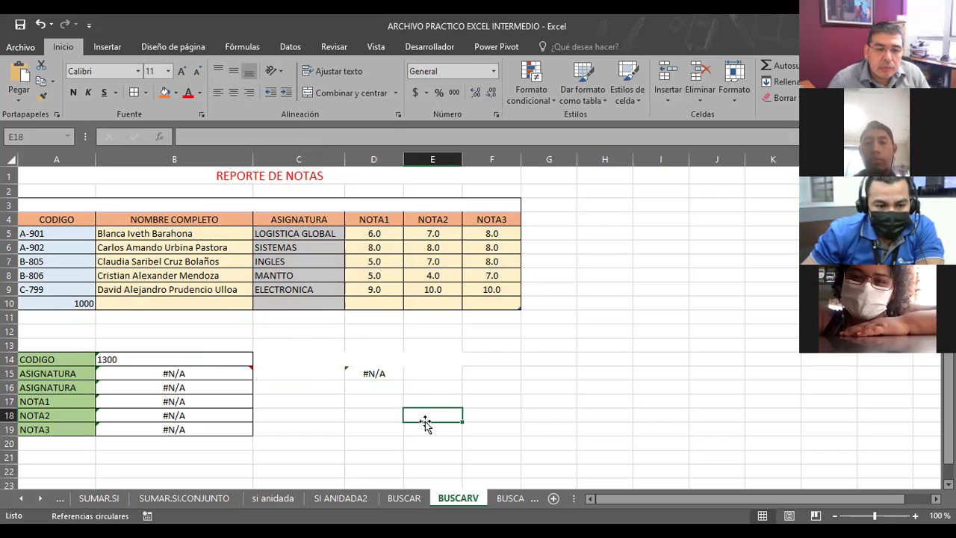
click(293, 346)
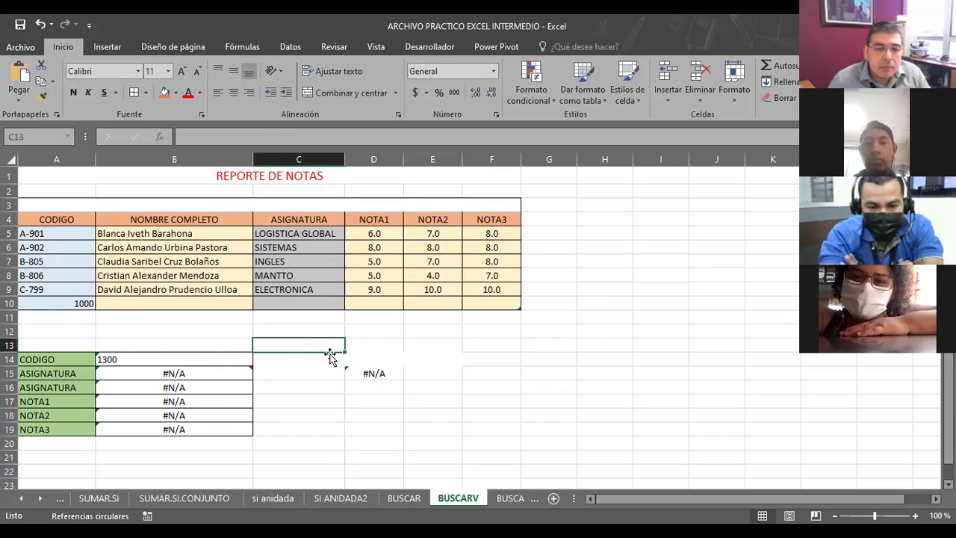
click(369, 345)
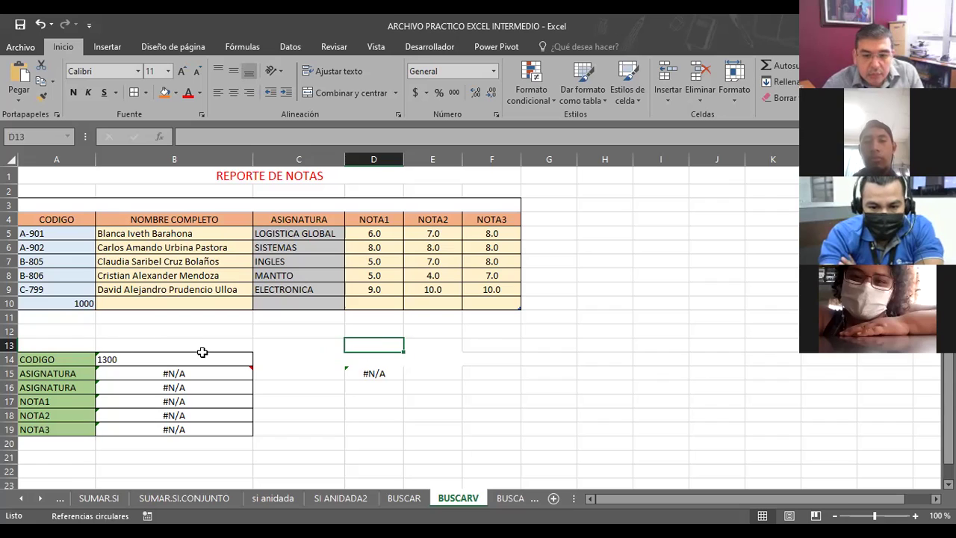
Discard the stray entry in D13 and enter C-799 as the lookup code in B14.
text(C)
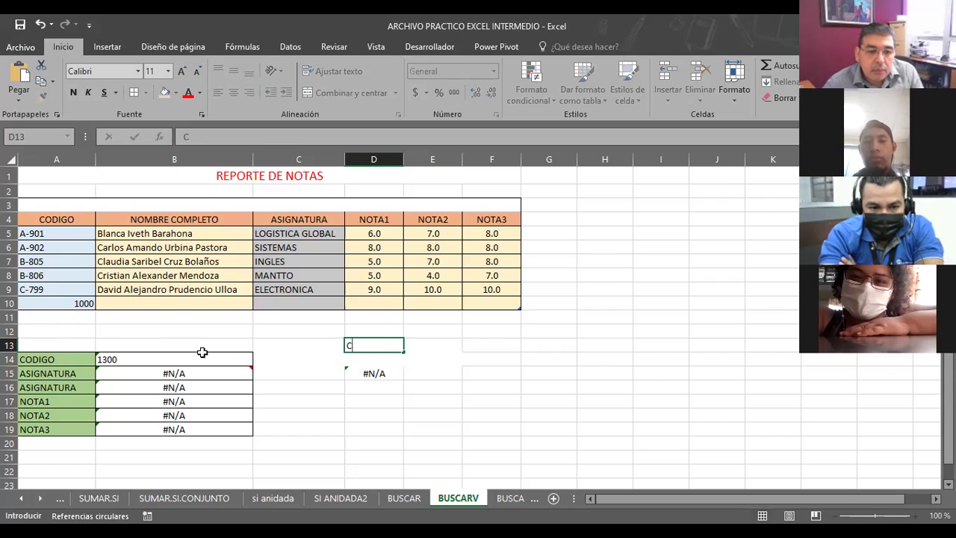
text(-)
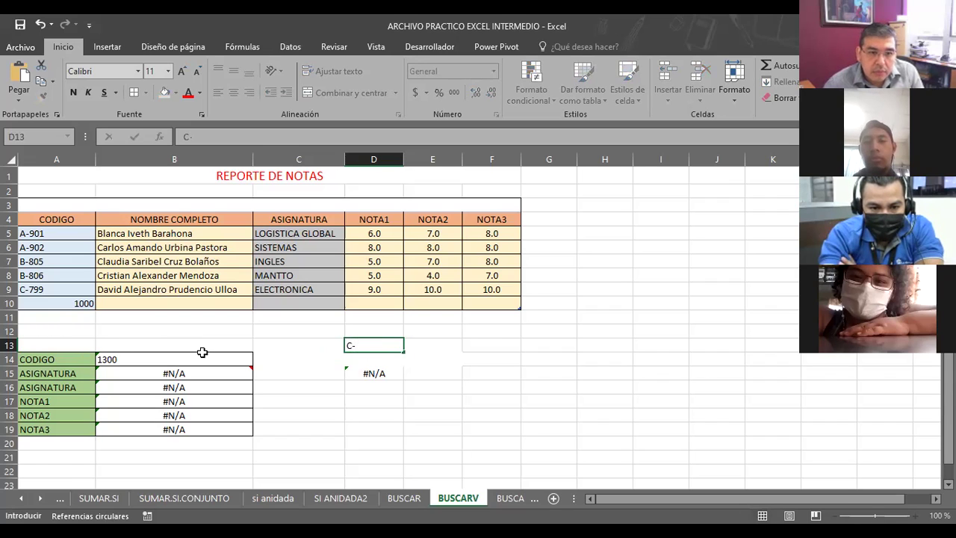
text(7)
key(Escape)
click(129, 360)
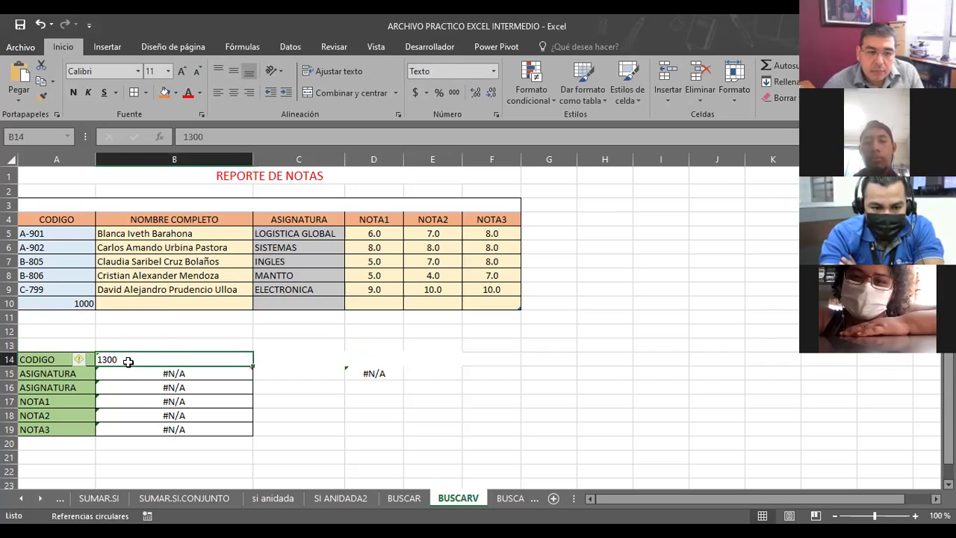
text(C-799)
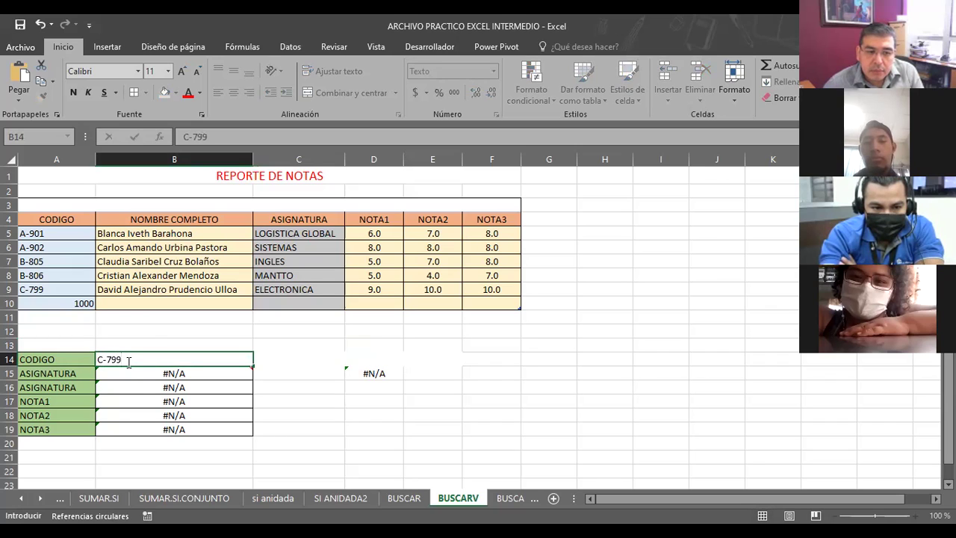
key(Return)
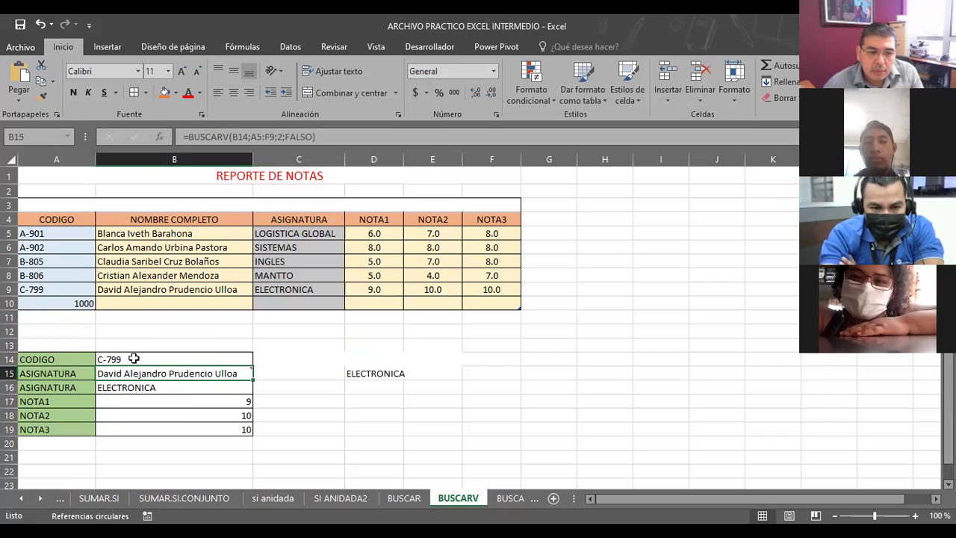
click(134, 359)
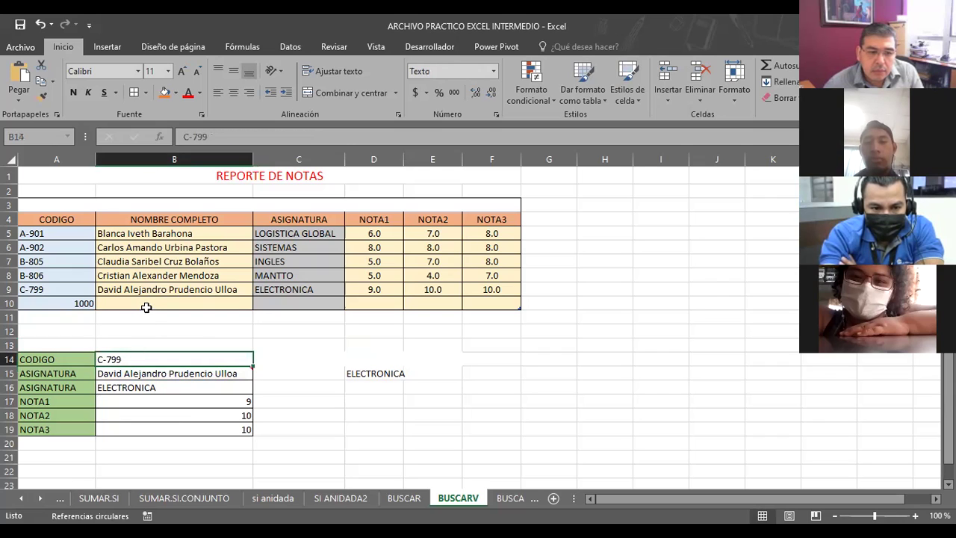
click(148, 304)
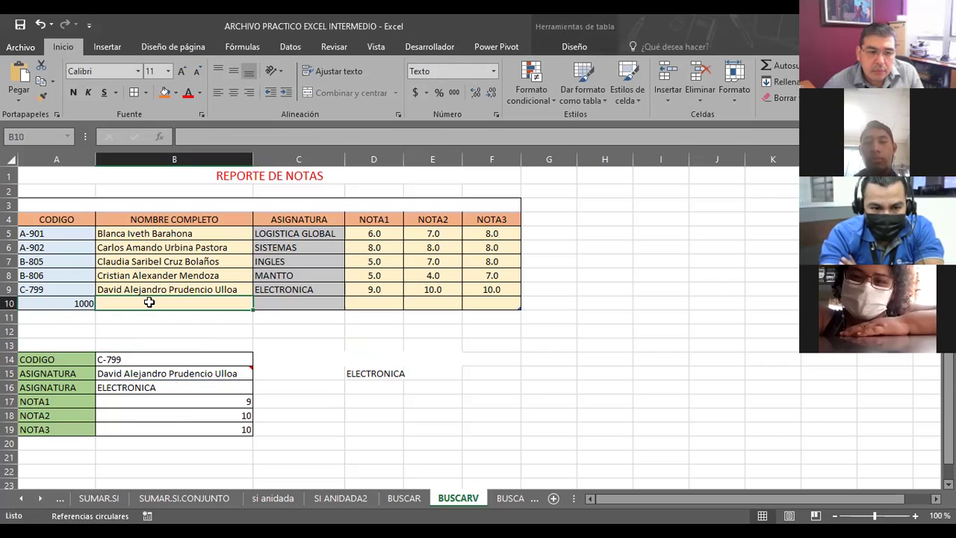
Type AA as the subject in C10 and BBB as the name in B10.
click(303, 305)
text(ASIGNATURA)
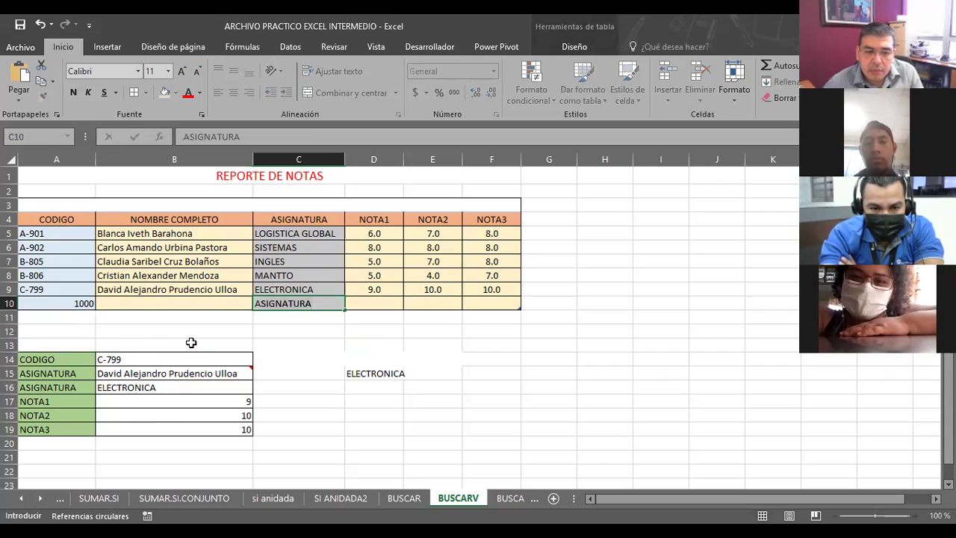
click(169, 305)
click(317, 300)
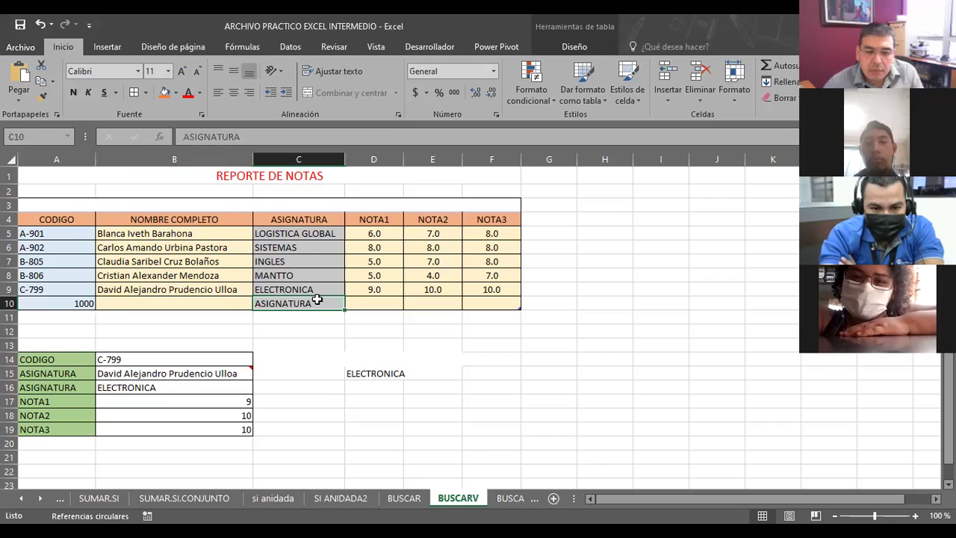
text(AA)
key(Return)
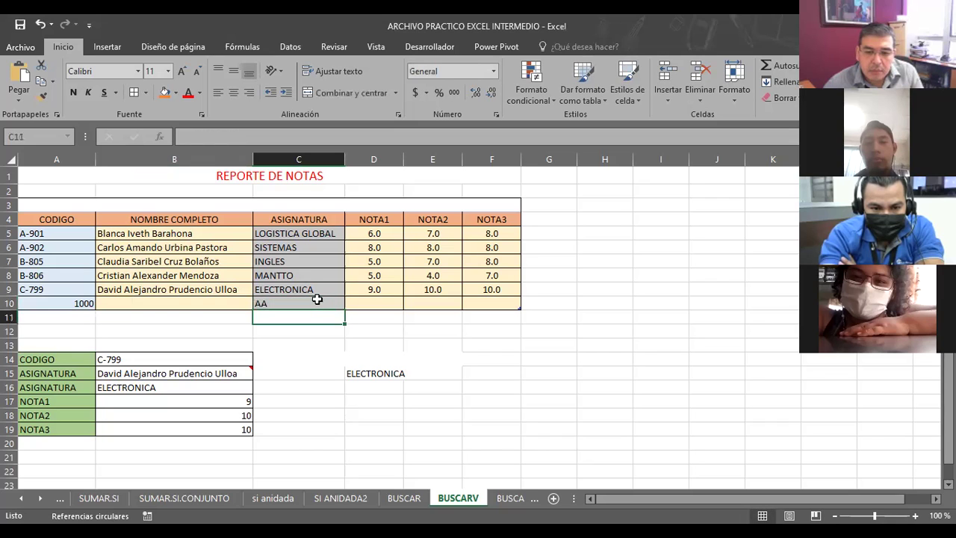
click(211, 300)
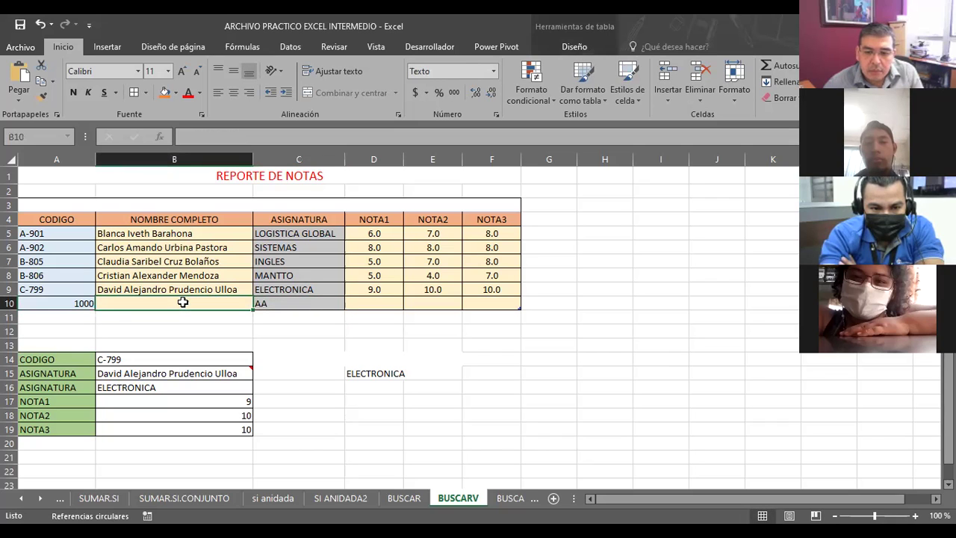
text(BBB)
key(Return)
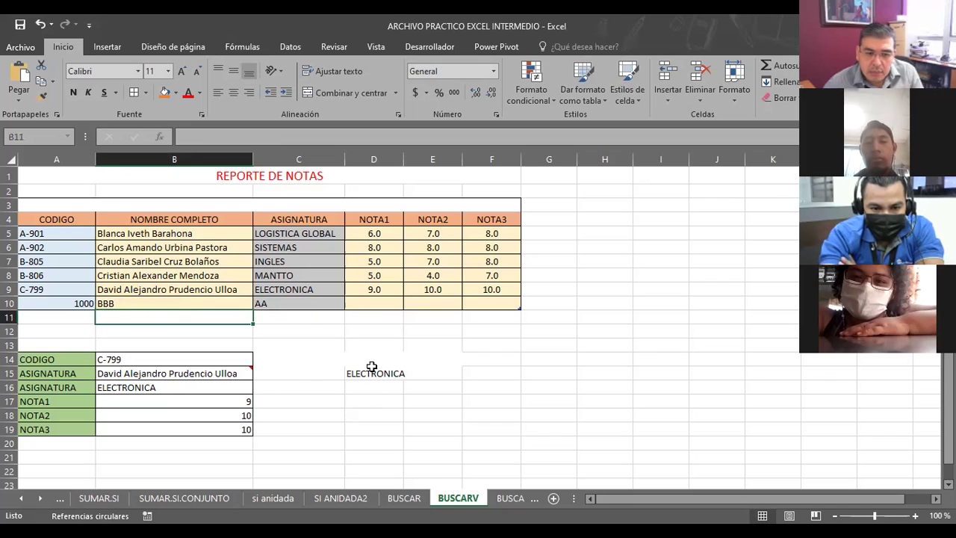
Look up code 1000, then A-901 in B14, and inspect D15's LOGISTICA GLOBAL result.
click(144, 361)
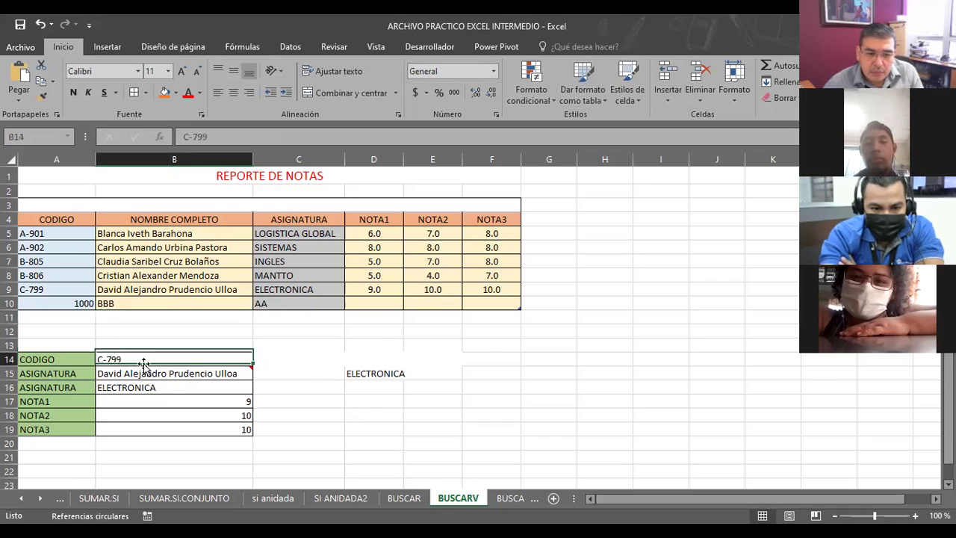
text(1000)
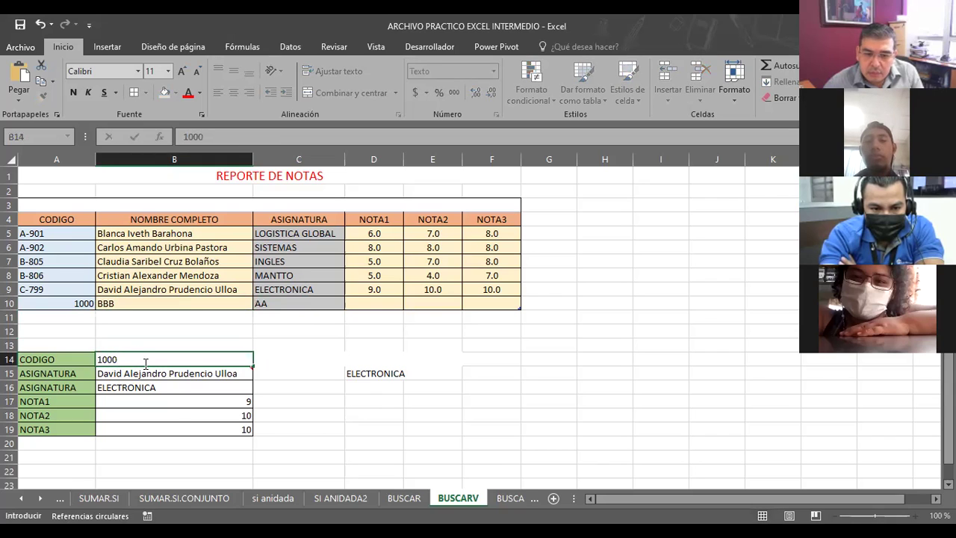
key(Return)
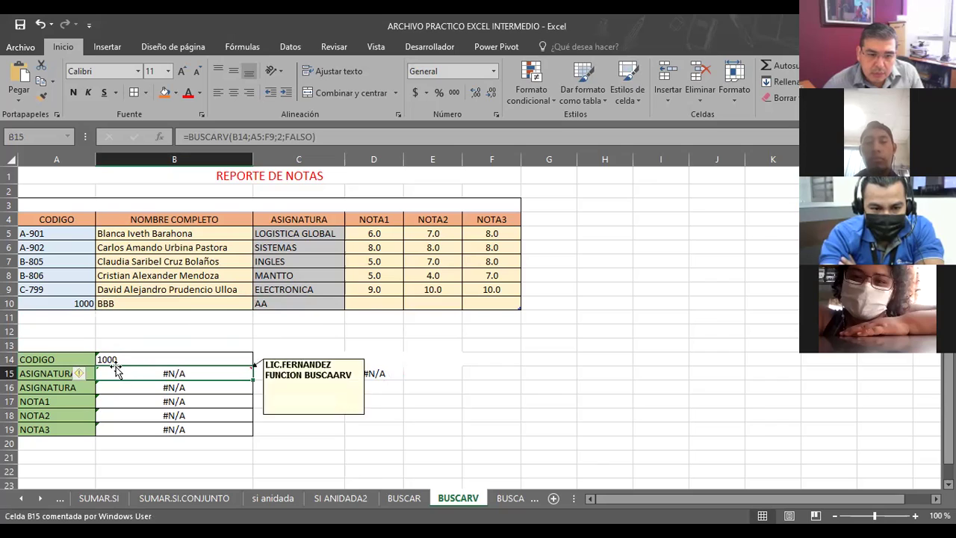
click(122, 358)
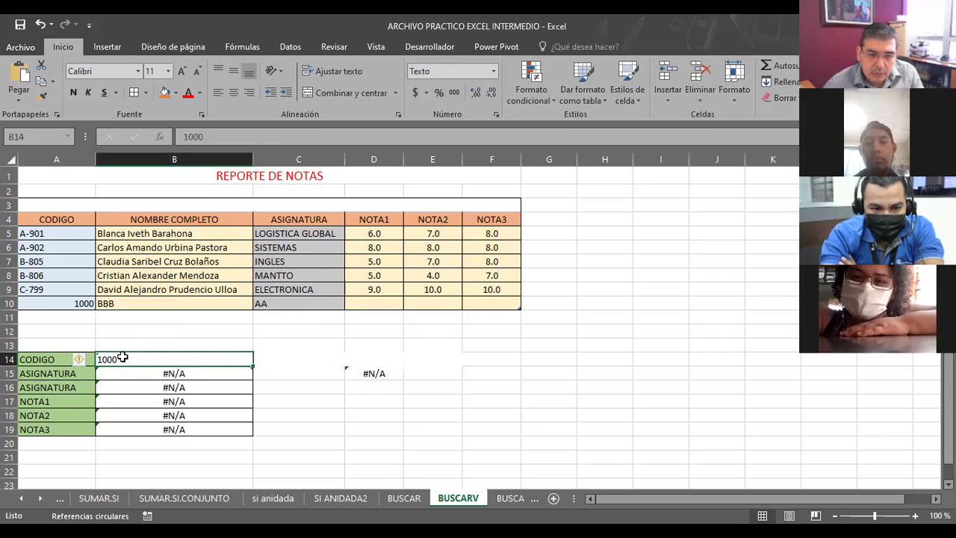
text(A-90)
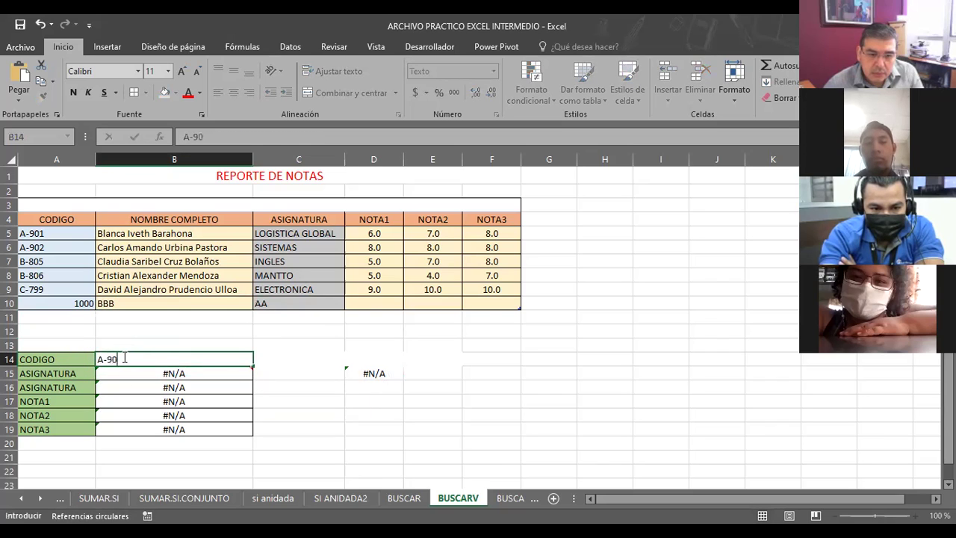
key(Return)
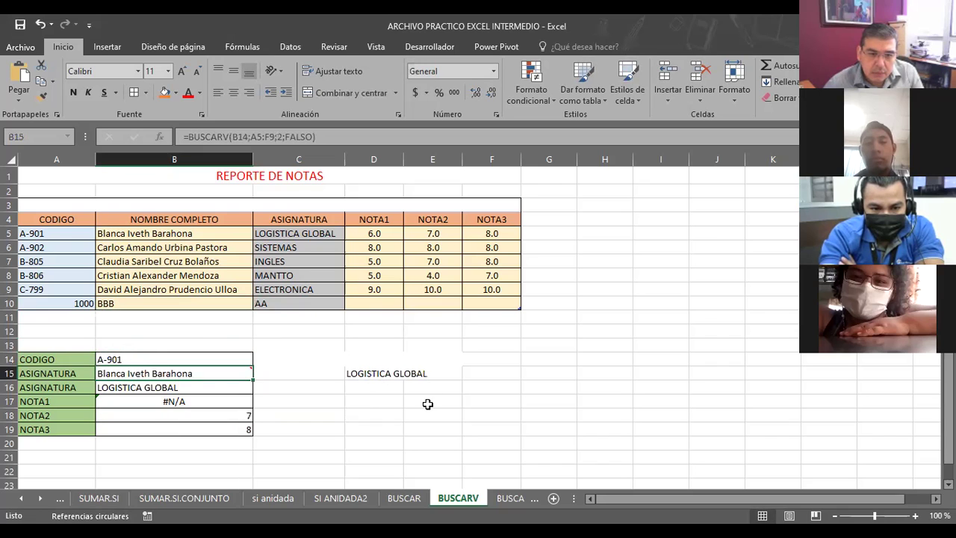
click(428, 404)
click(369, 373)
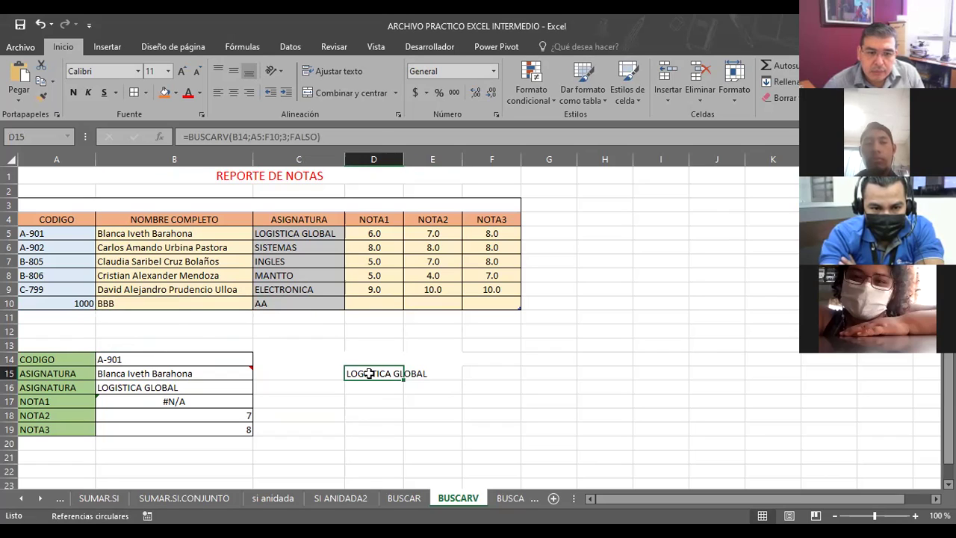
click(145, 405)
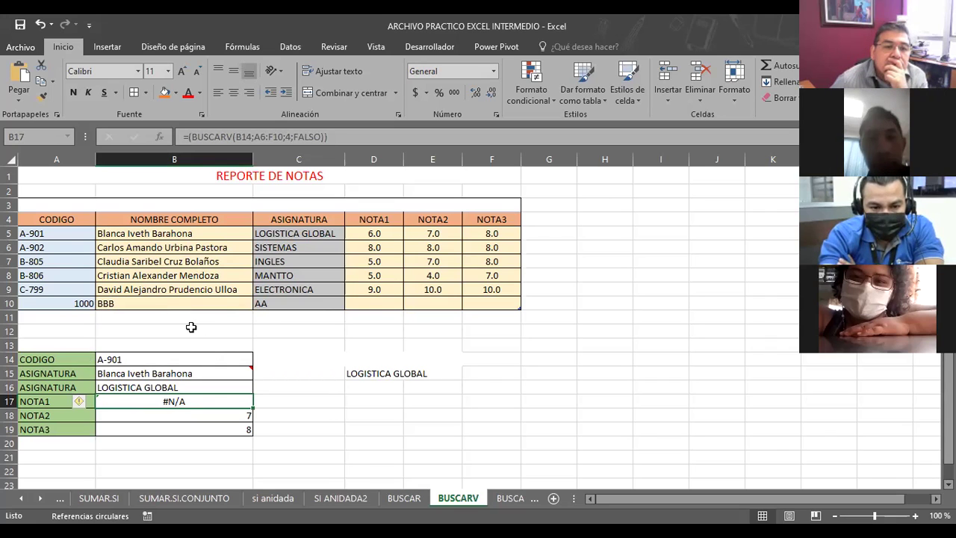
click(191, 327)
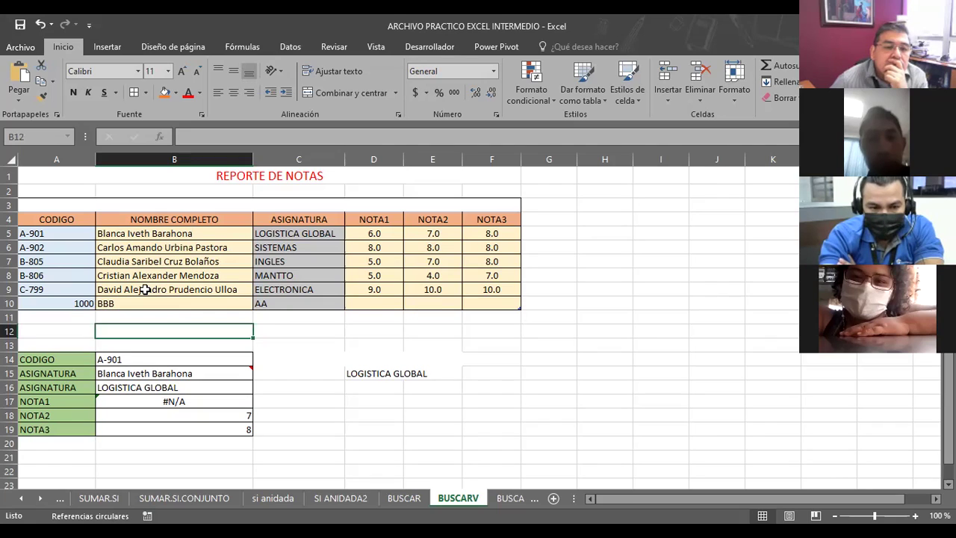
Copy A9's blue formatting and code C-799 into A10, dismissing the circular-reference warning.
click(65, 291)
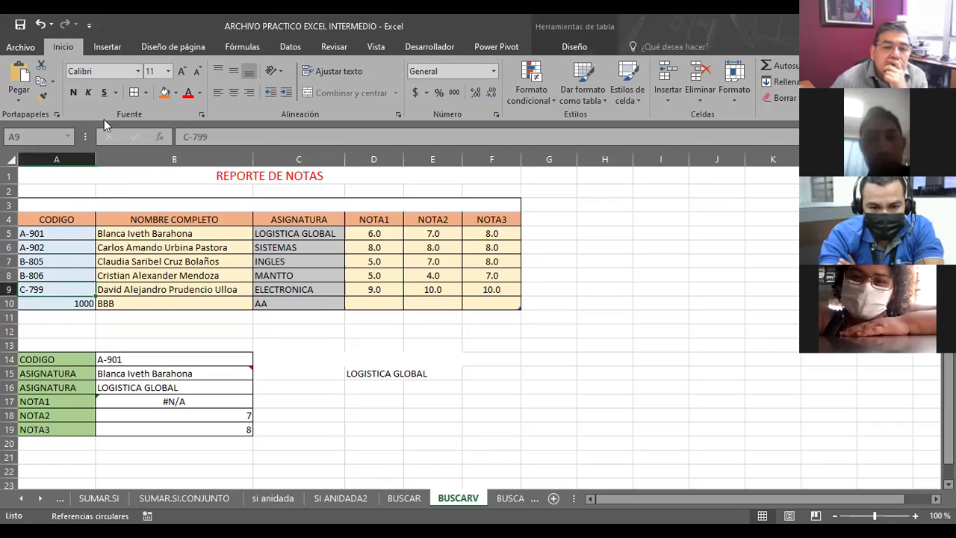
click(43, 98)
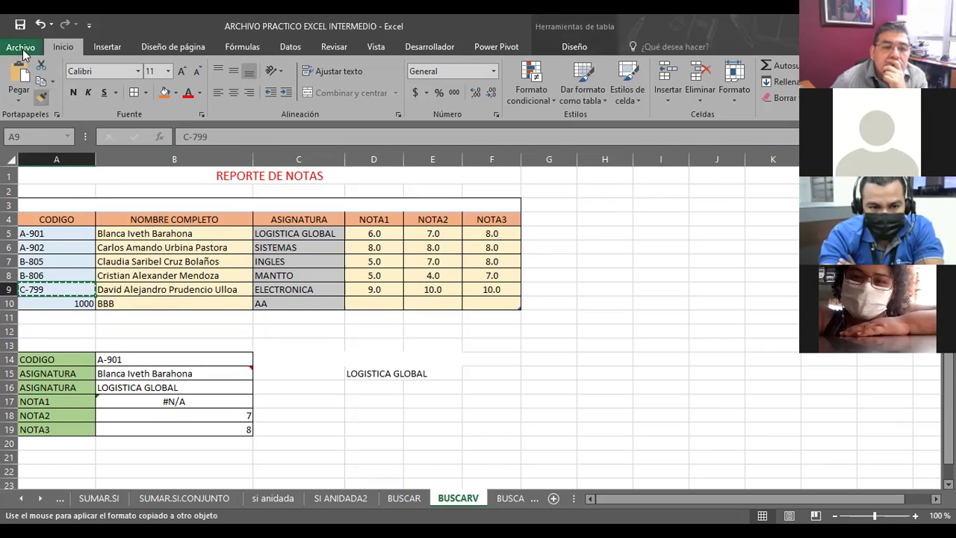
click(49, 306)
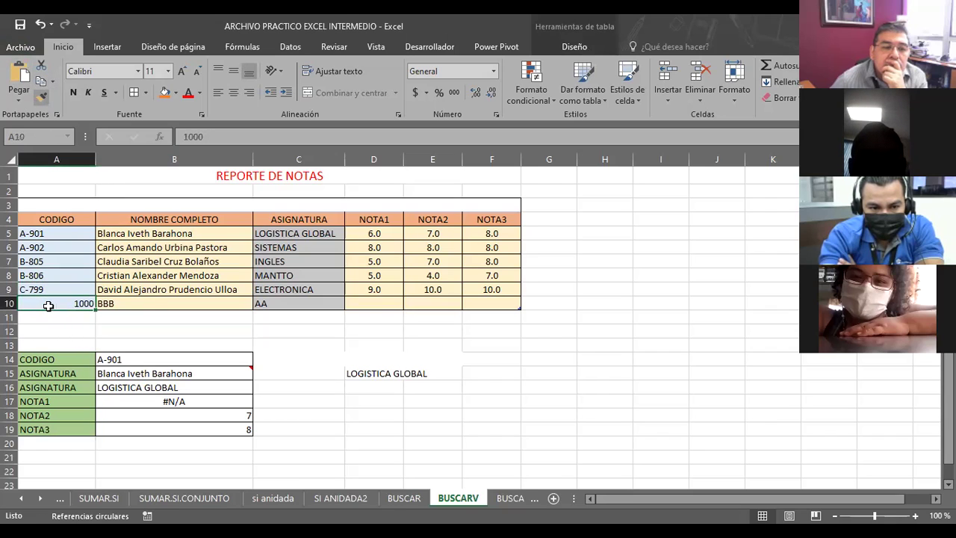
click(67, 289)
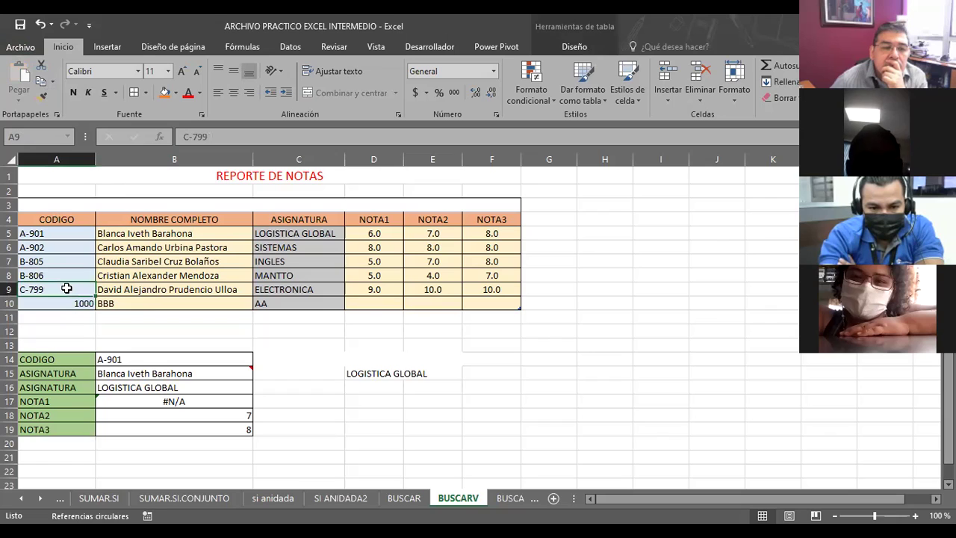
key(ctrl+c)
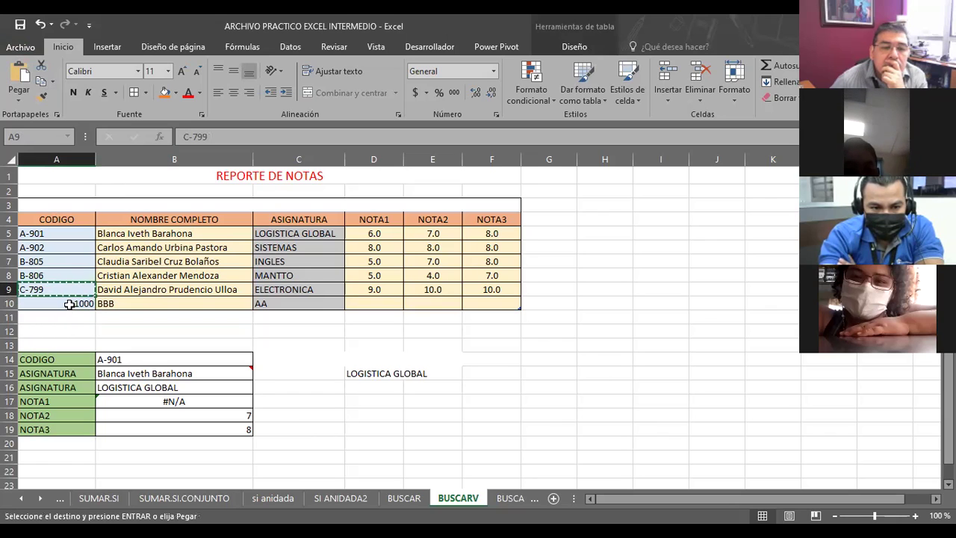
click(69, 304)
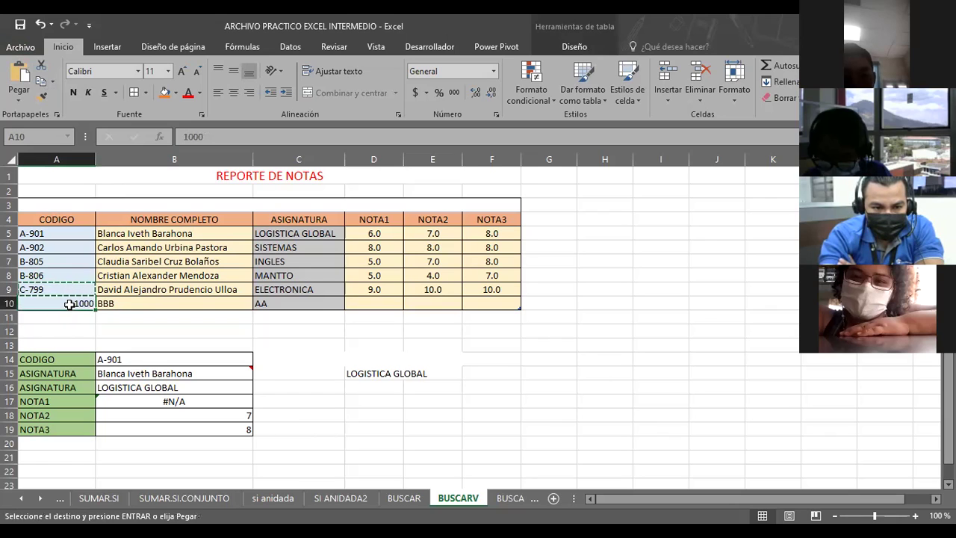
click(24, 101)
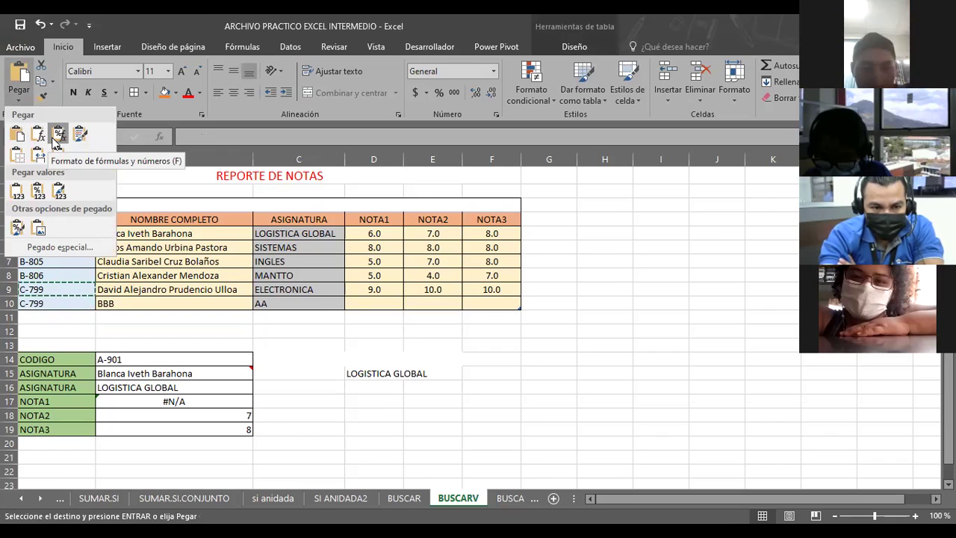
click(56, 137)
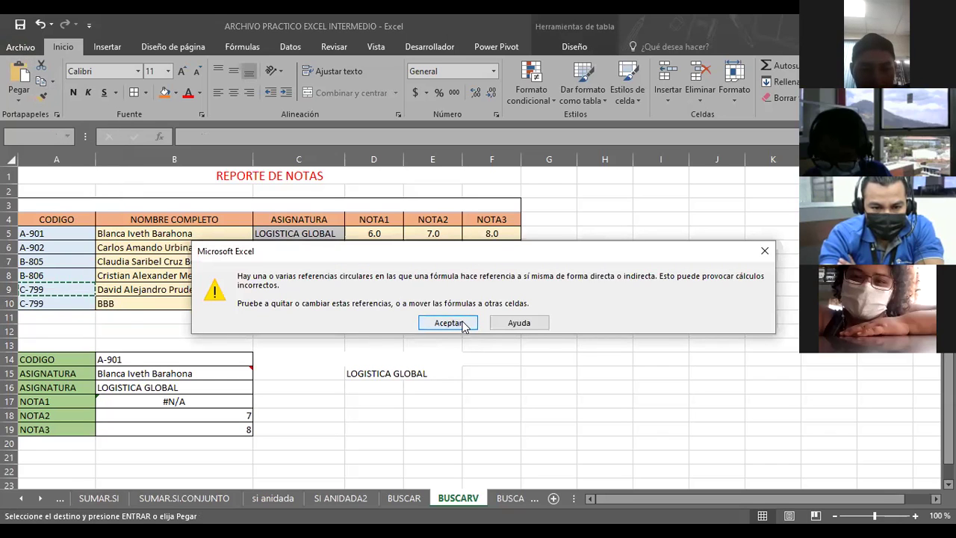
click(463, 324)
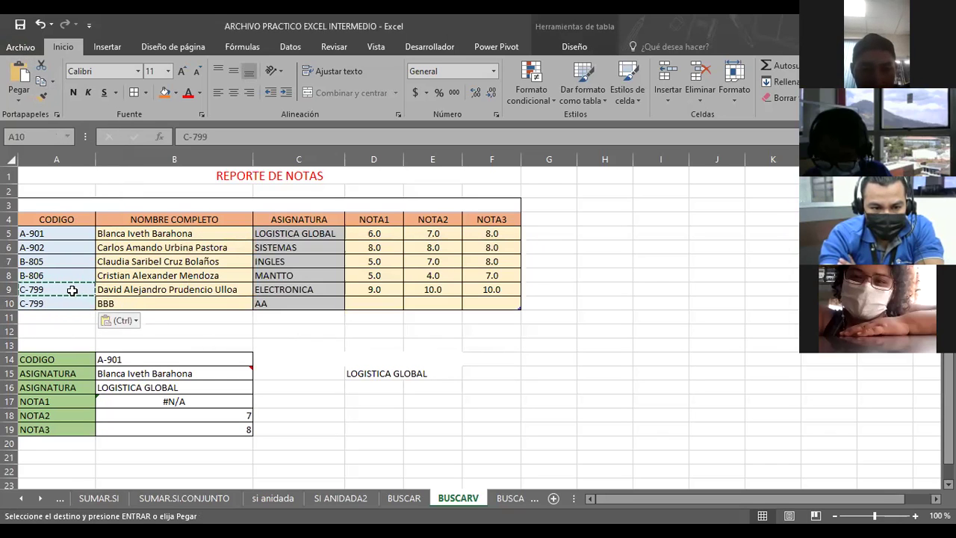
key(Escape)
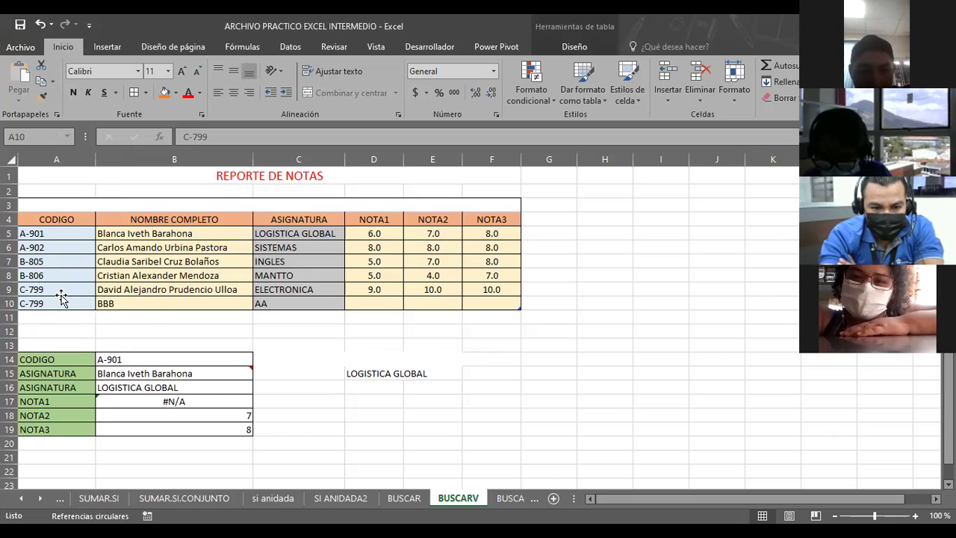
Paste A10's code into A11 as well, again dismissing the circular-reference warning.
click(62, 297)
click(60, 290)
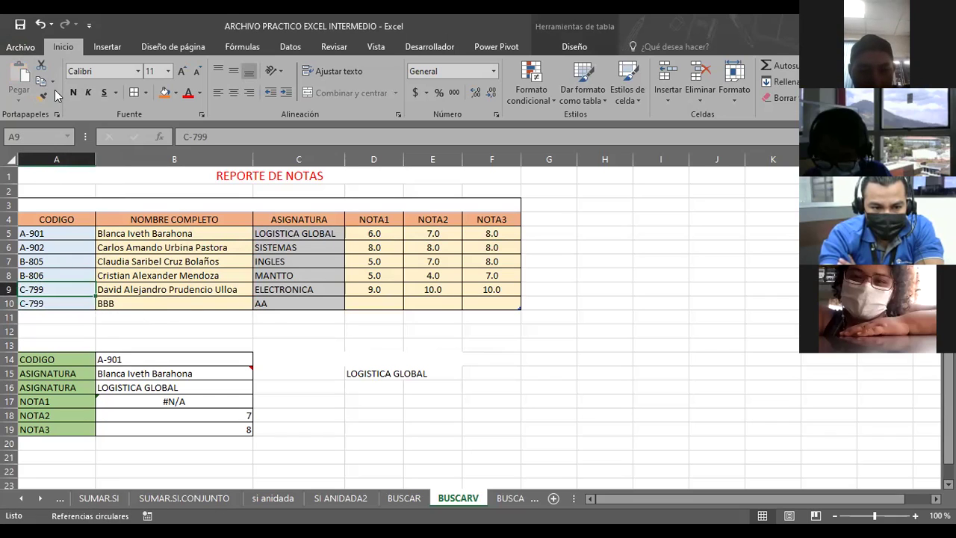
click(41, 314)
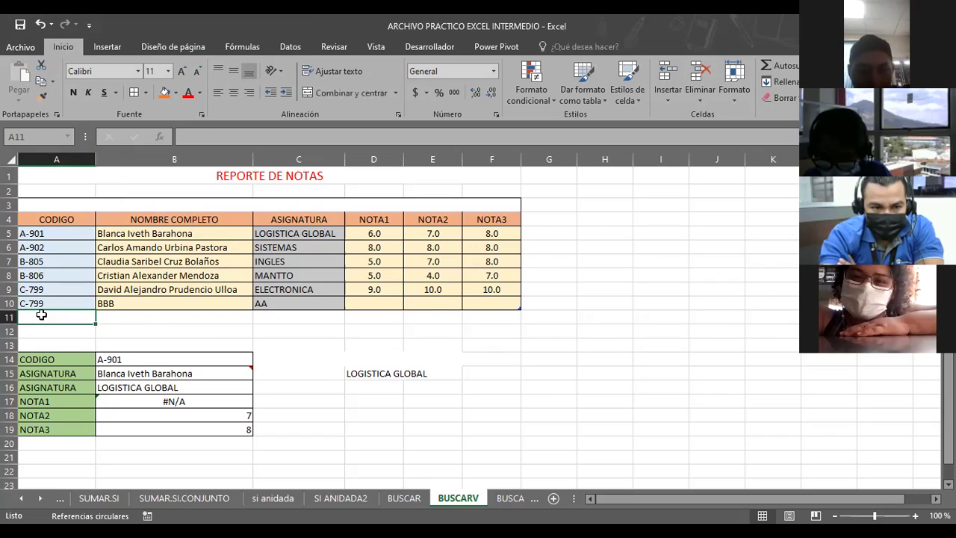
click(39, 304)
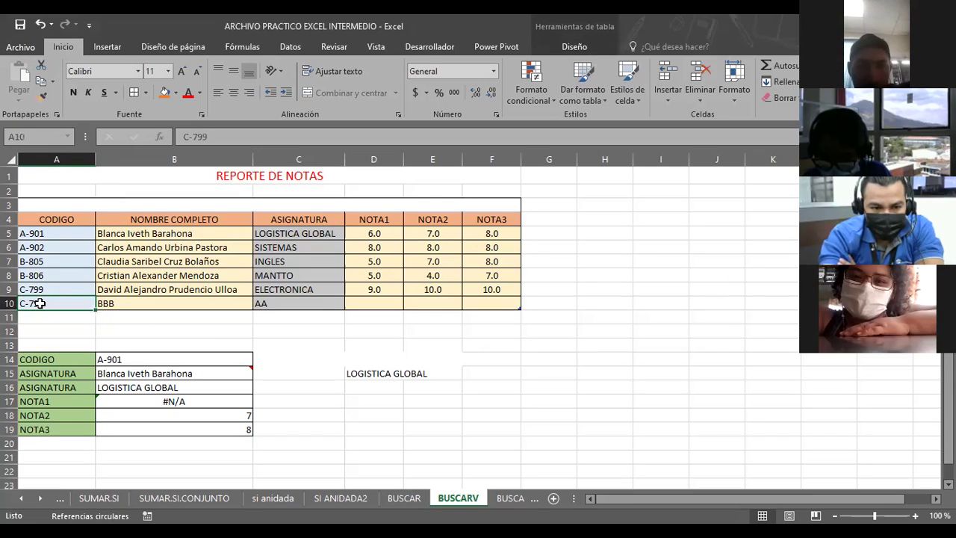
key(ctrl+c)
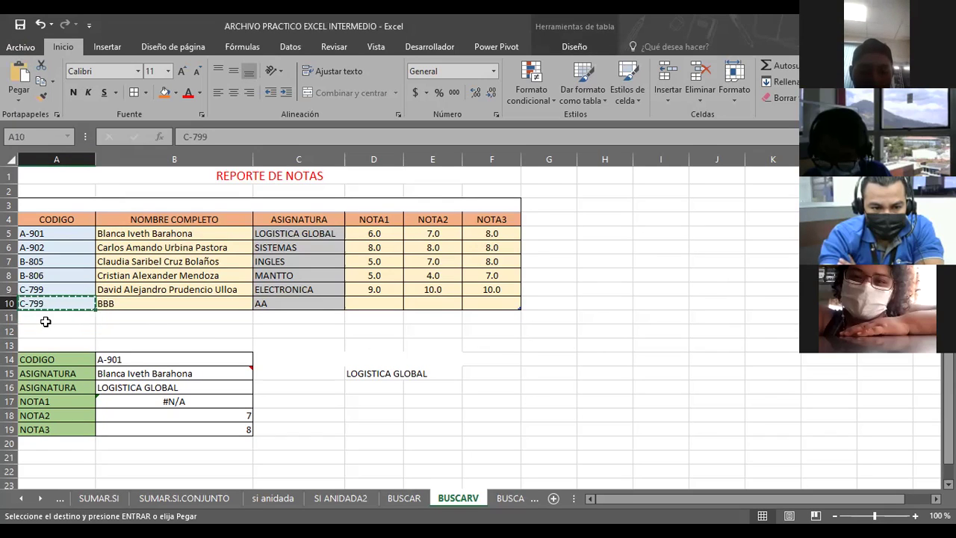
click(41, 319)
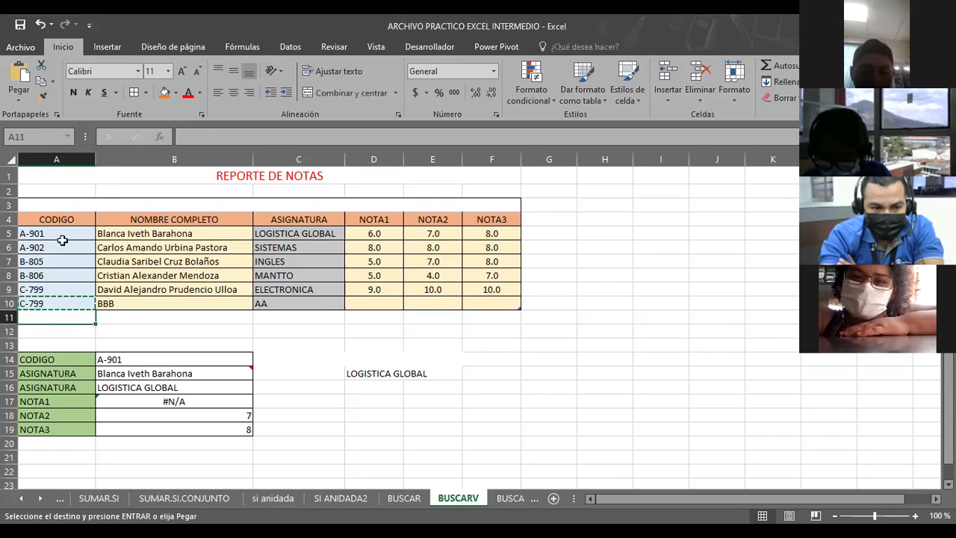
click(18, 95)
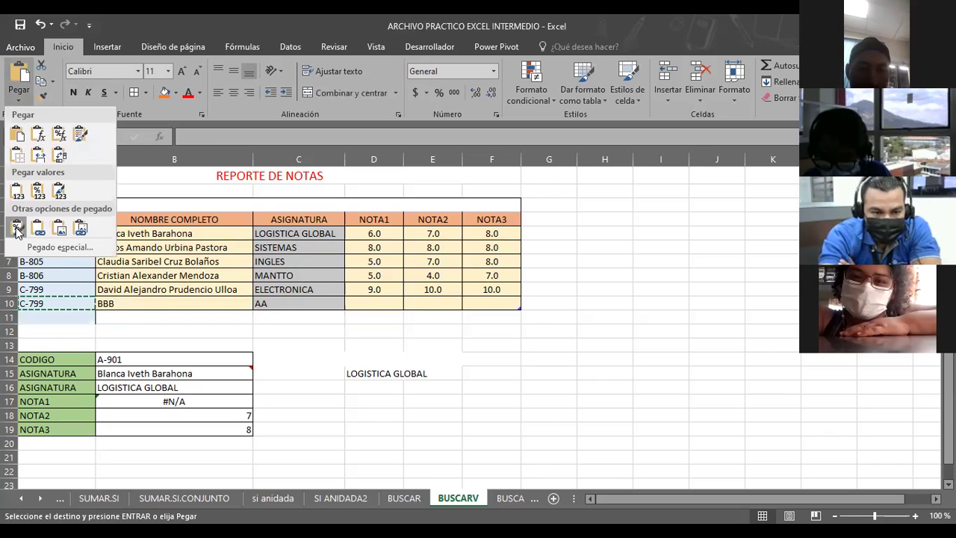
click(60, 232)
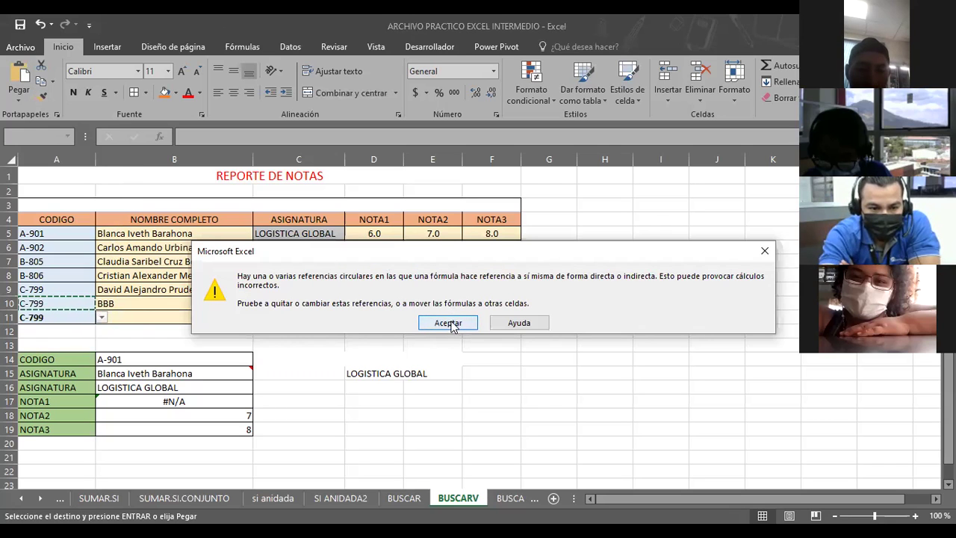
click(448, 323)
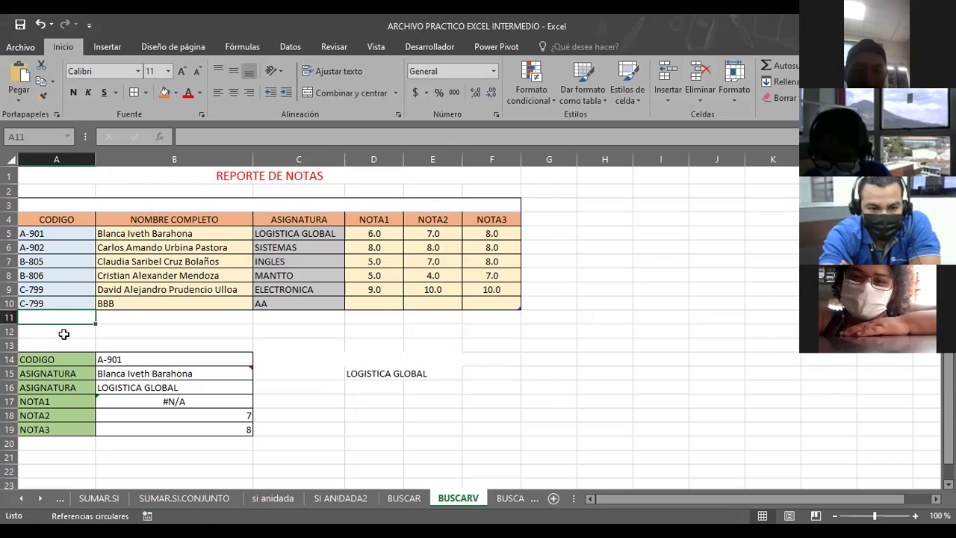
click(46, 302)
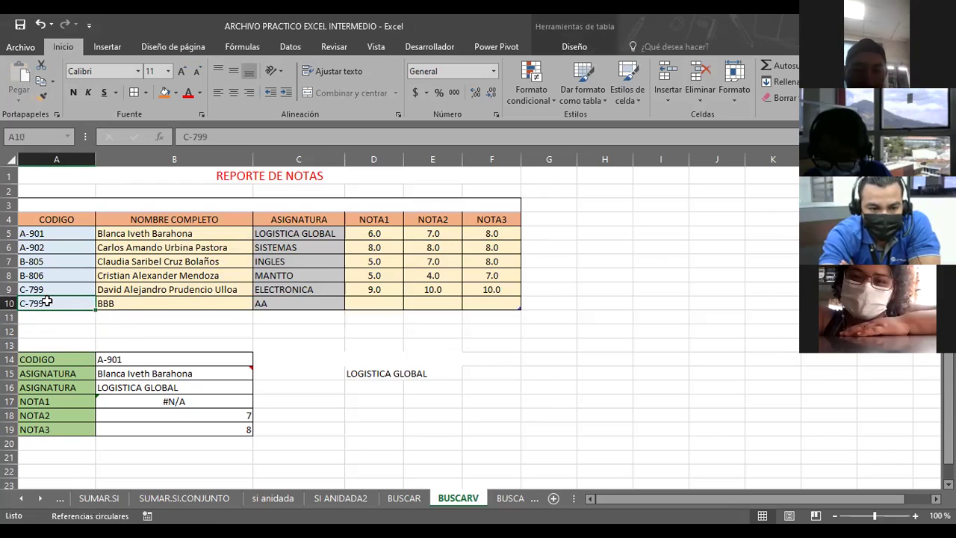
Replace the code in A10 with D-234.
key(Delete)
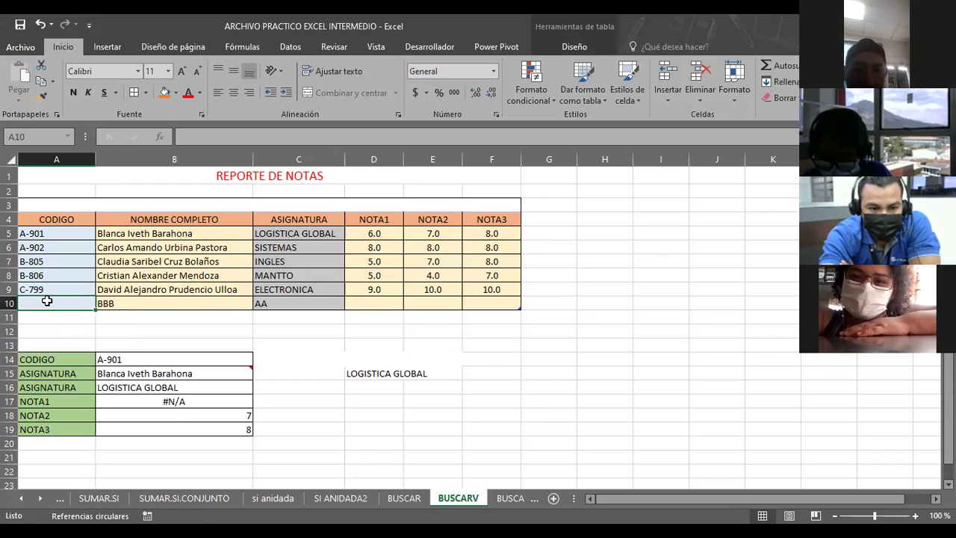
text(D-)
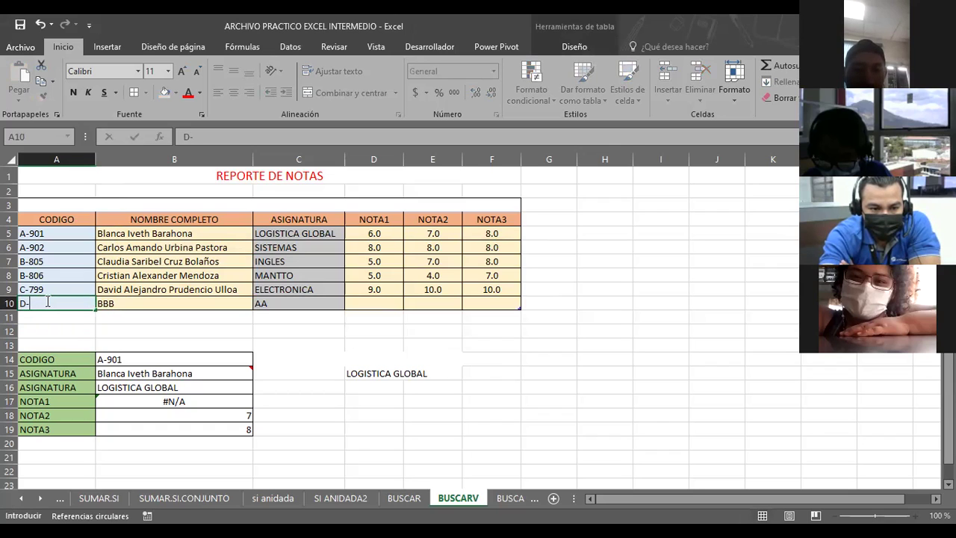
text(234)
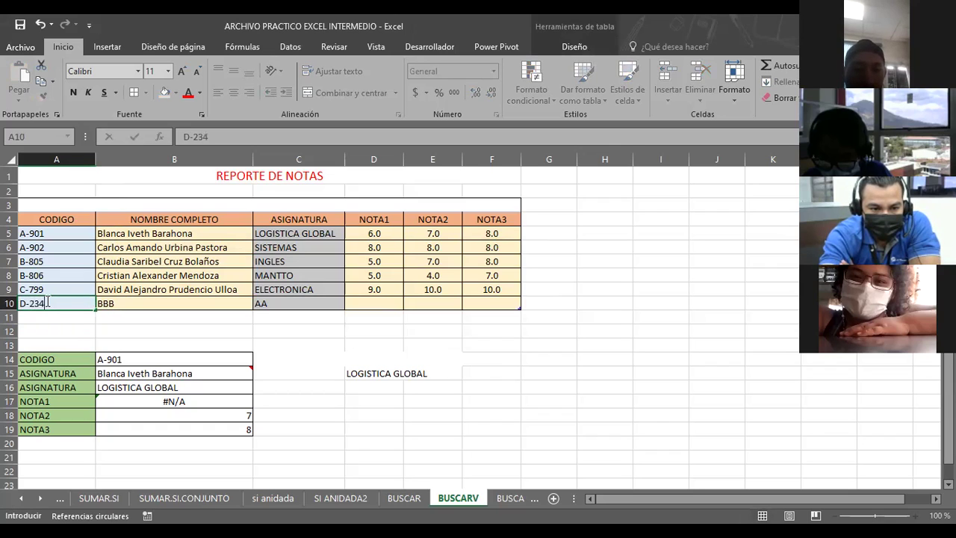
key(Return)
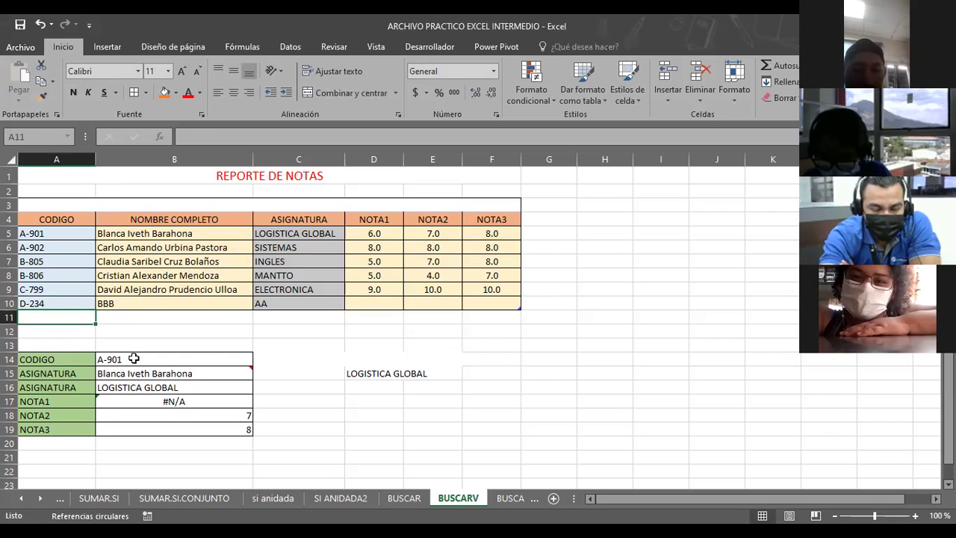
Enter D-234 as the lookup code in B14 and check D15's result.
click(134, 359)
text(D-)
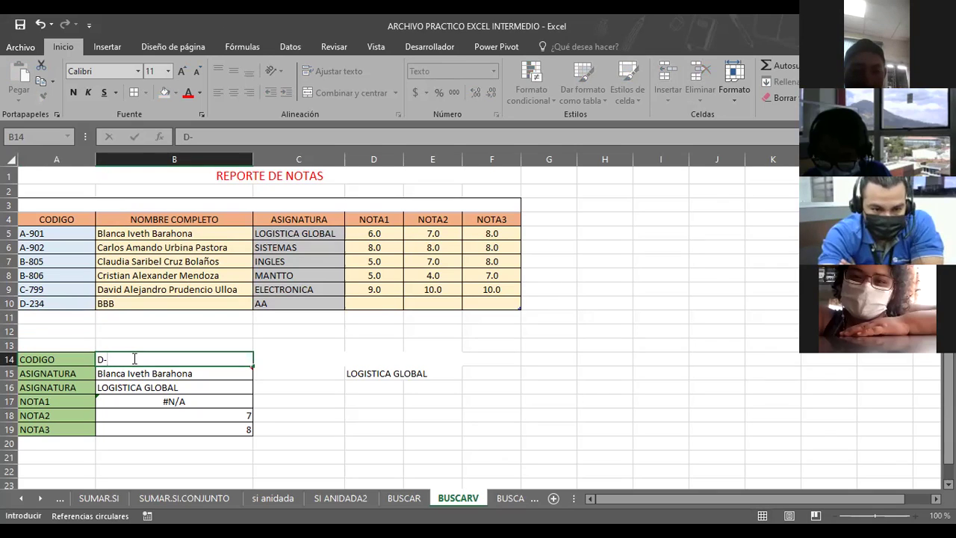
text(234)
key(Return)
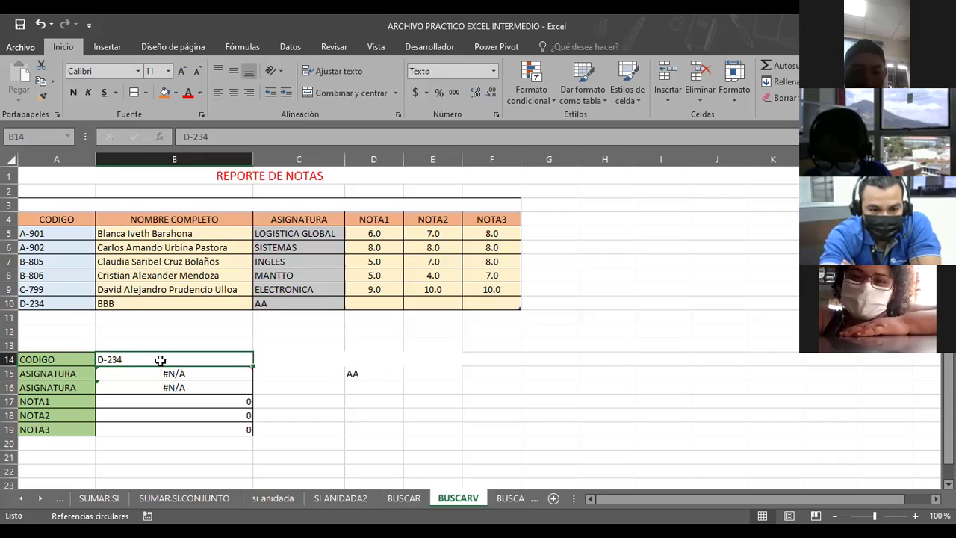
click(362, 369)
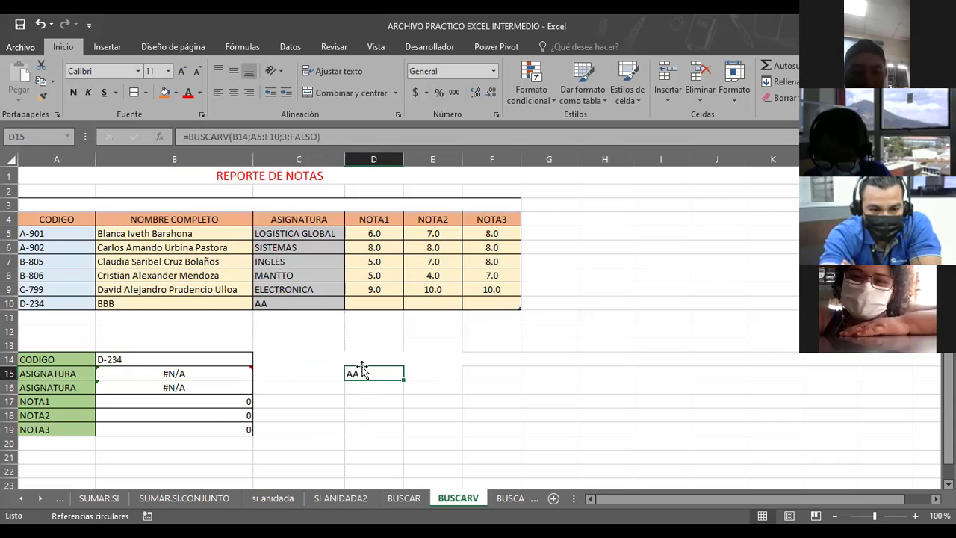
click(134, 358)
click(376, 372)
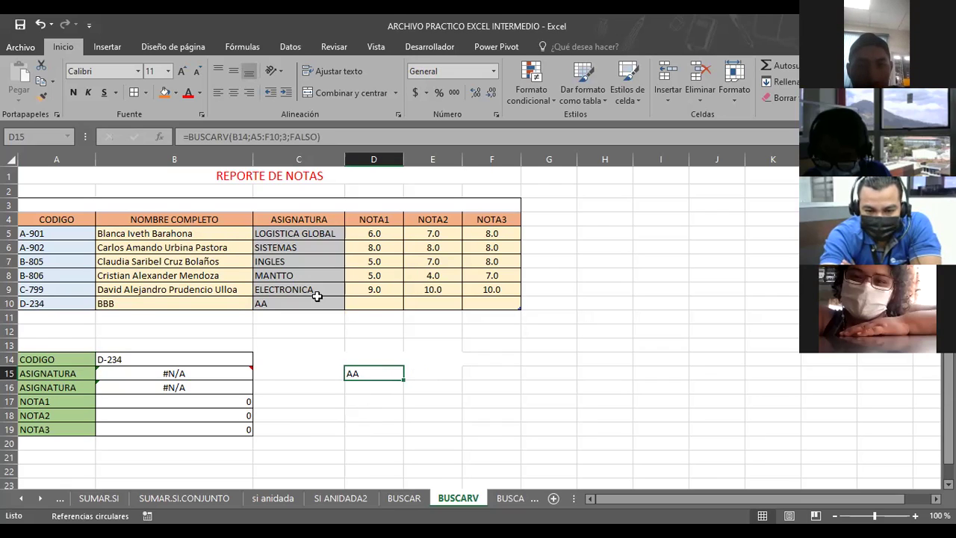
Switch to the BUSCARV (2) sheet holding the vehicle brands stock table.
click(40, 499)
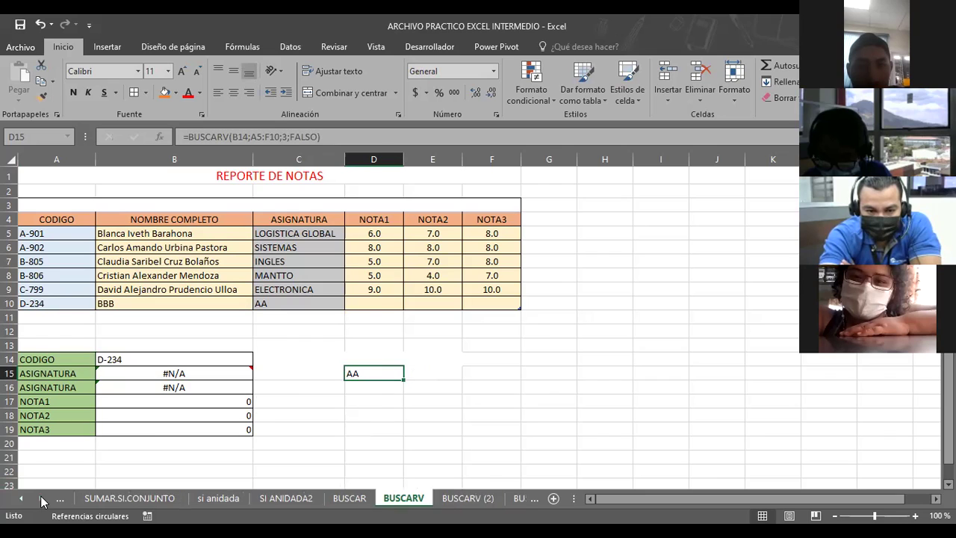
click(463, 499)
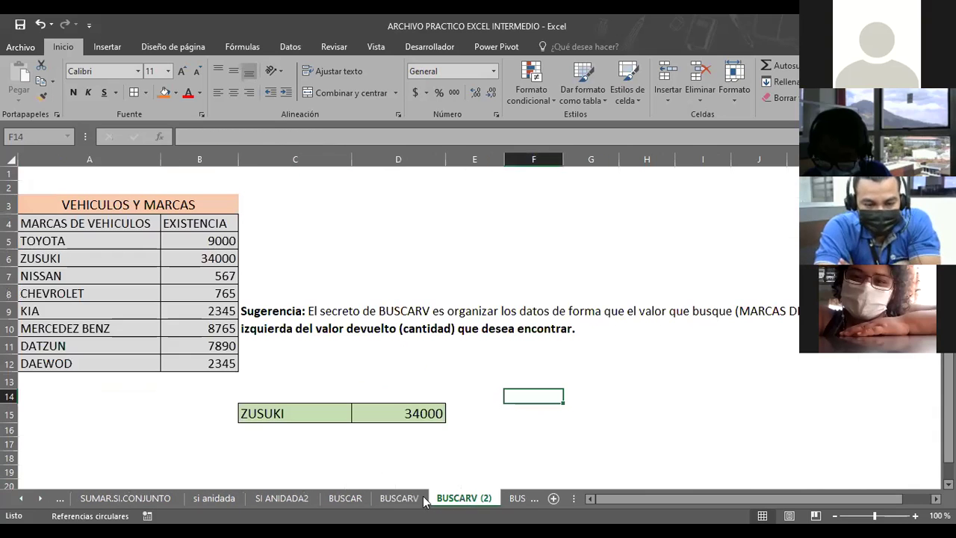
click(381, 227)
click(132, 442)
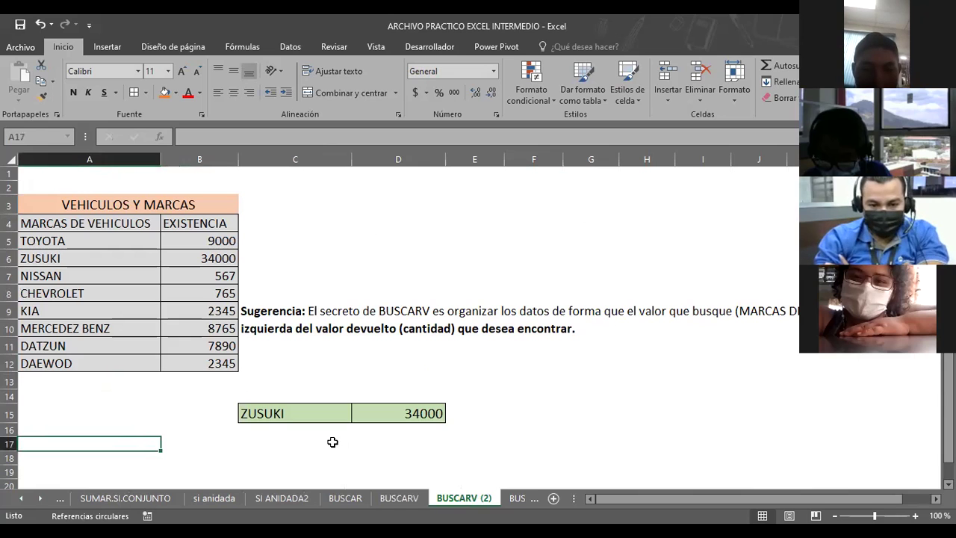
drag(633, 497, 711, 500)
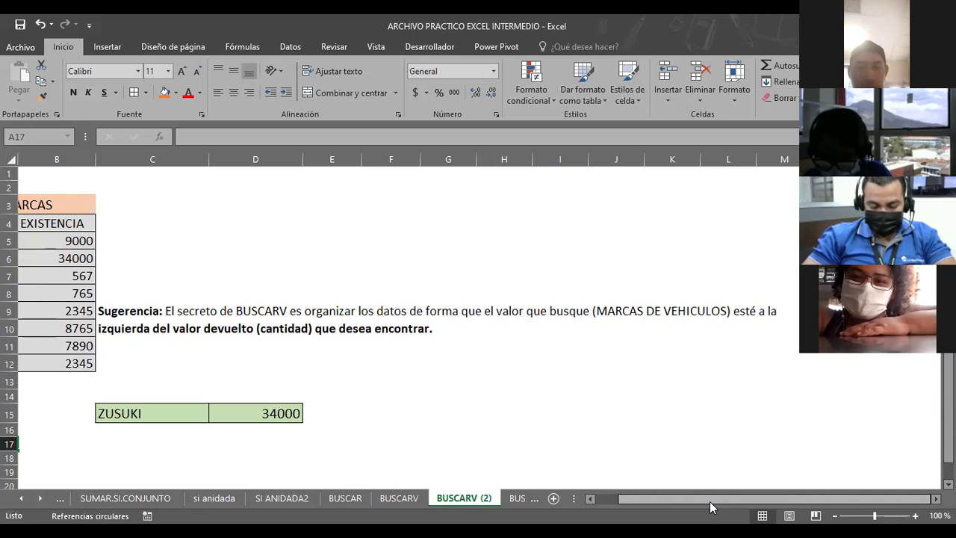
click(256, 238)
drag(641, 500, 620, 500)
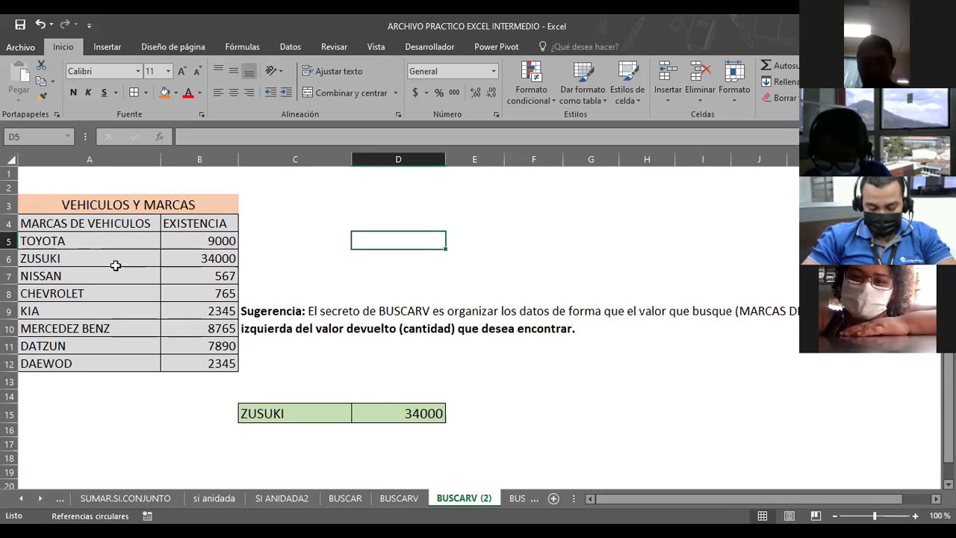
Review the brands A5:A12, stocks B5:B12, ZUSUKI in C15 and the lookup formula in D15.
click(65, 225)
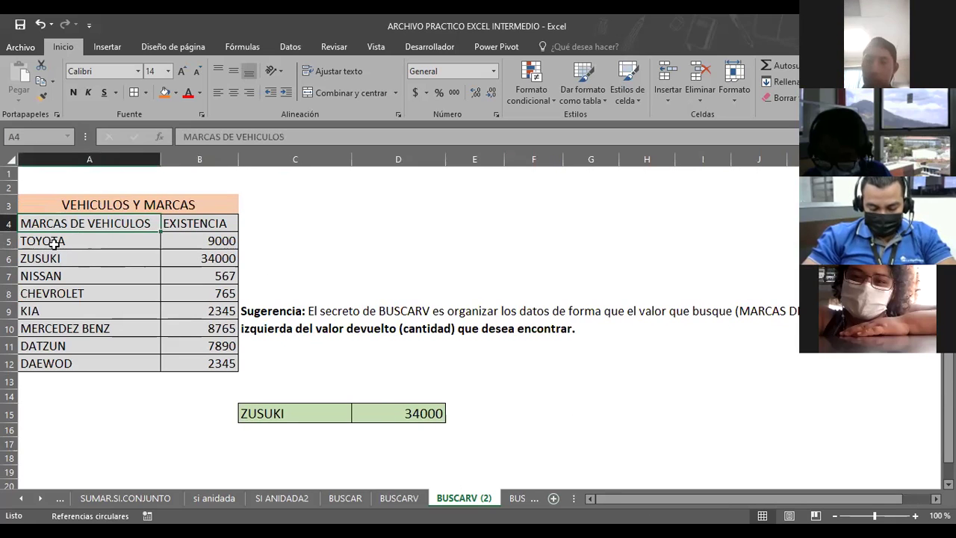
drag(54, 237, 58, 365)
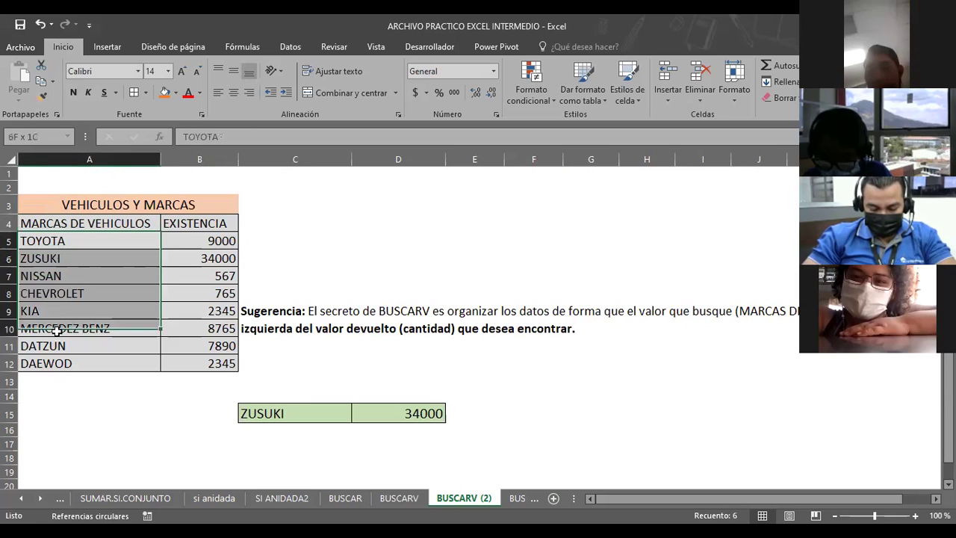
click(199, 238)
drag(198, 256, 192, 364)
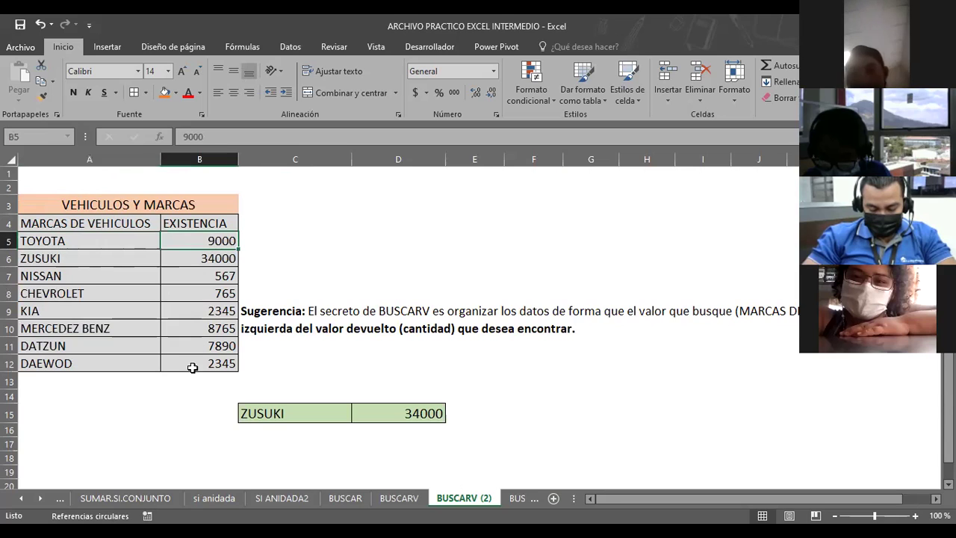
click(192, 365)
click(278, 413)
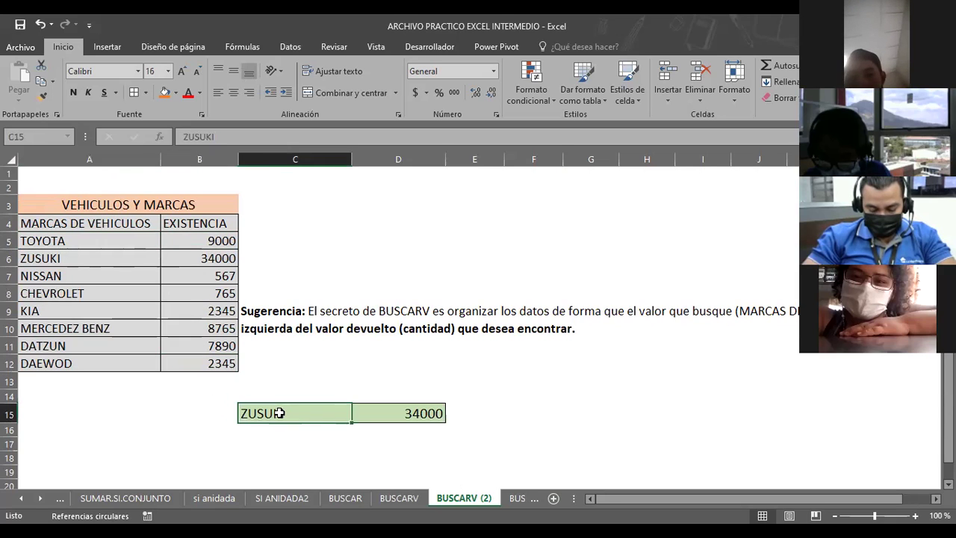
click(385, 415)
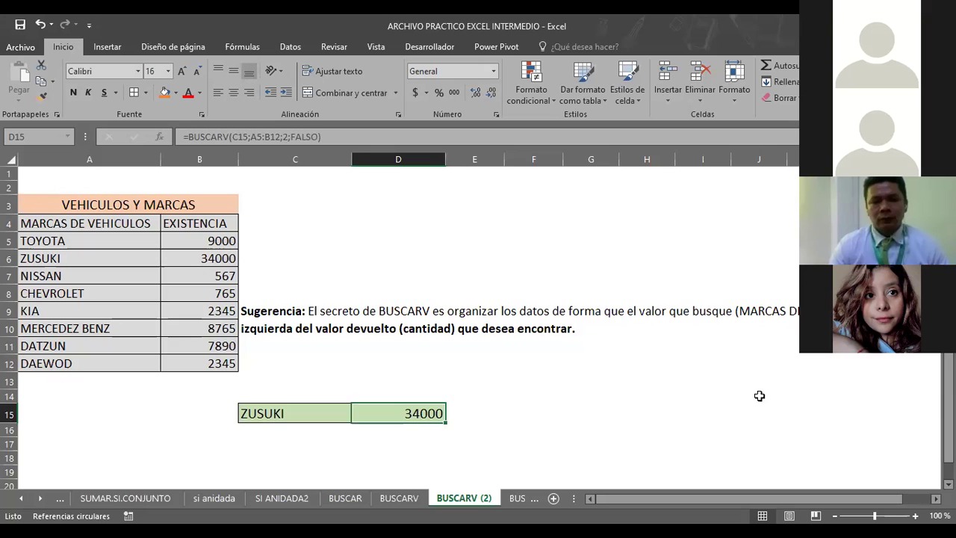
scroll(759, 396, down, 1)
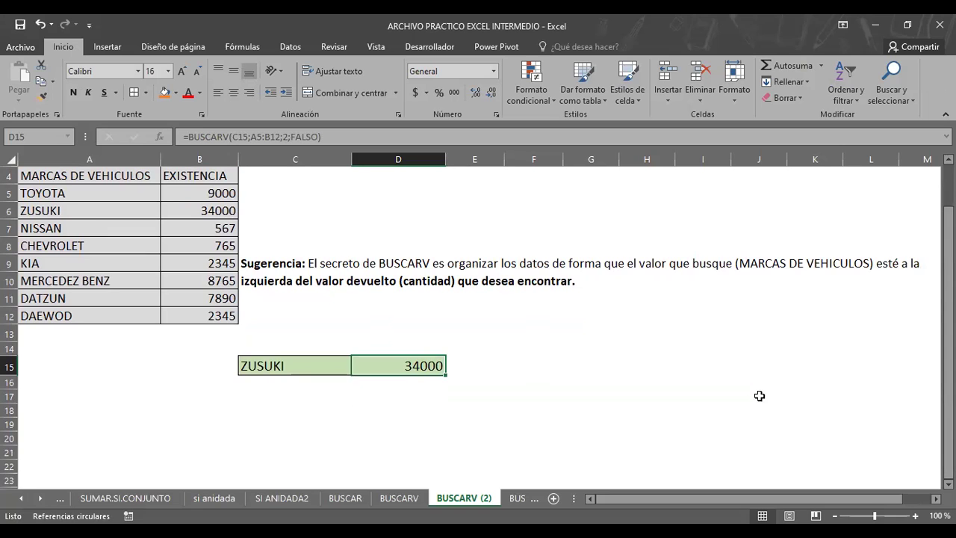
scroll(759, 395, up, 1)
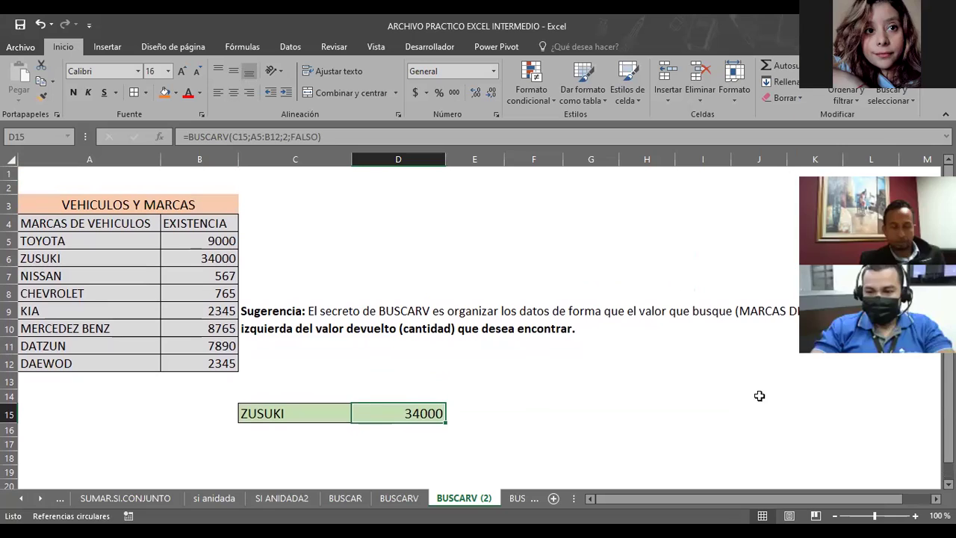
click(199, 426)
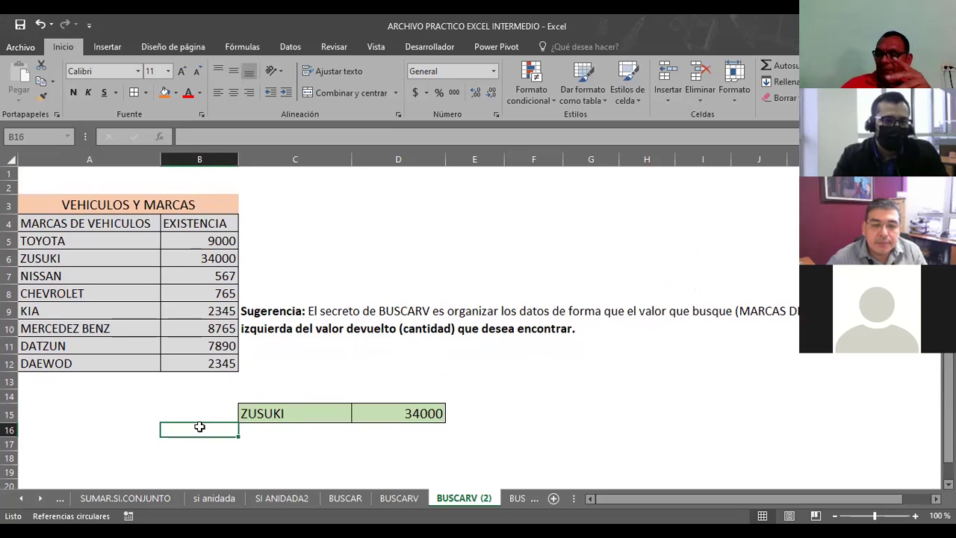
click(318, 420)
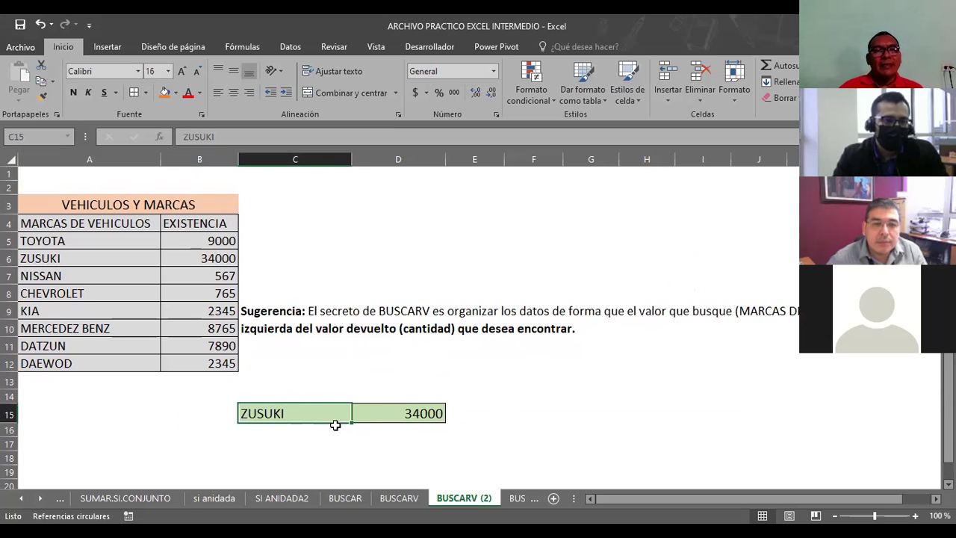
click(395, 416)
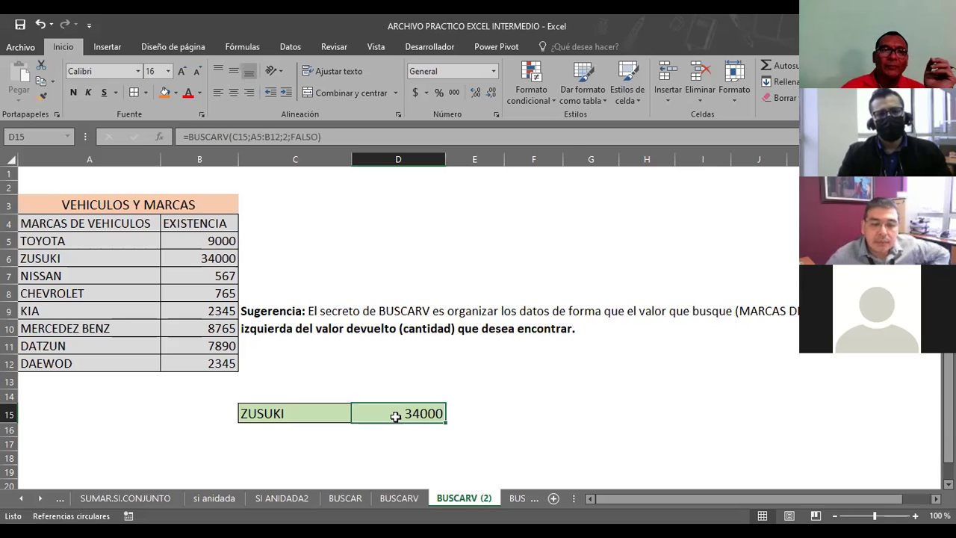
Insert a blank column C, moving the ZUSUKI lookup to E15 =BUSCARV(D15;A5:B12;2;FALSO).
click(327, 222)
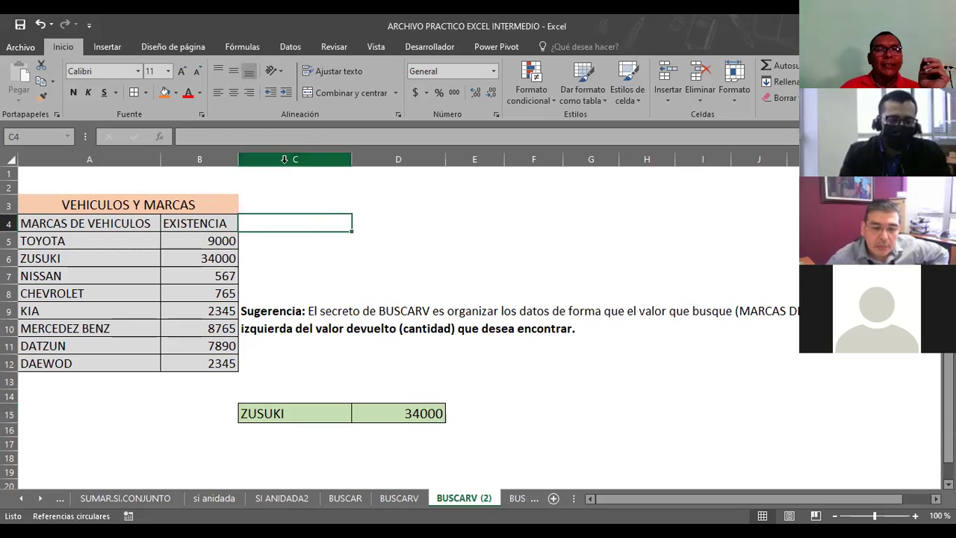
click(284, 159)
right_click(299, 170)
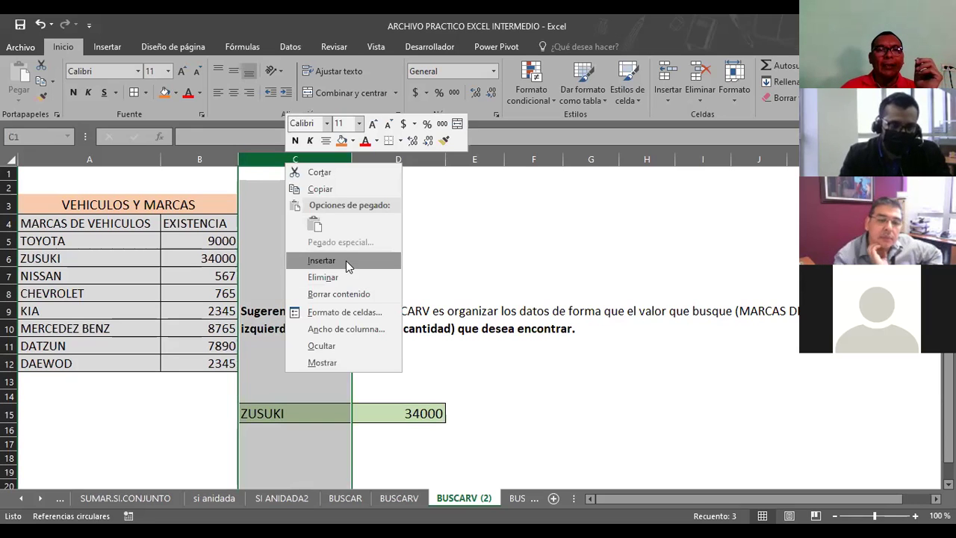
click(346, 261)
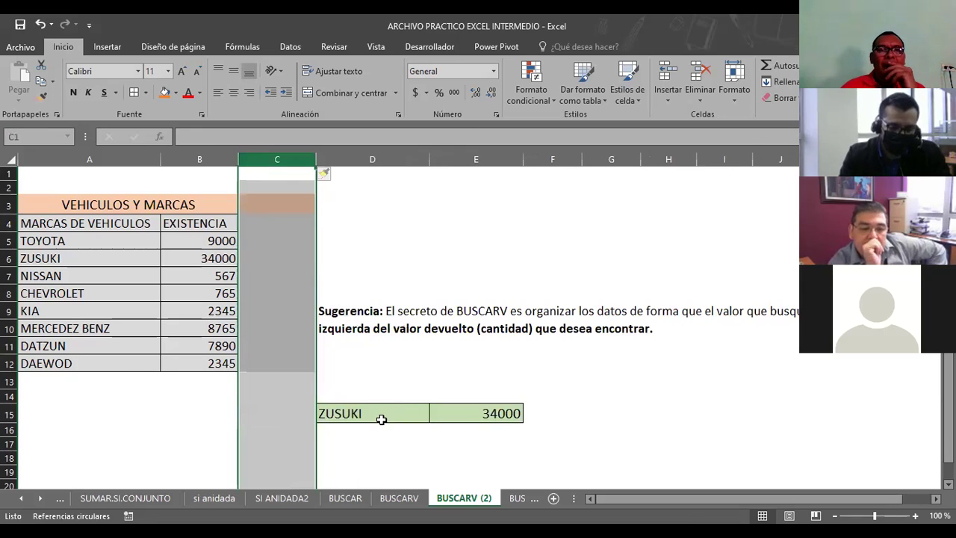
click(381, 416)
click(489, 413)
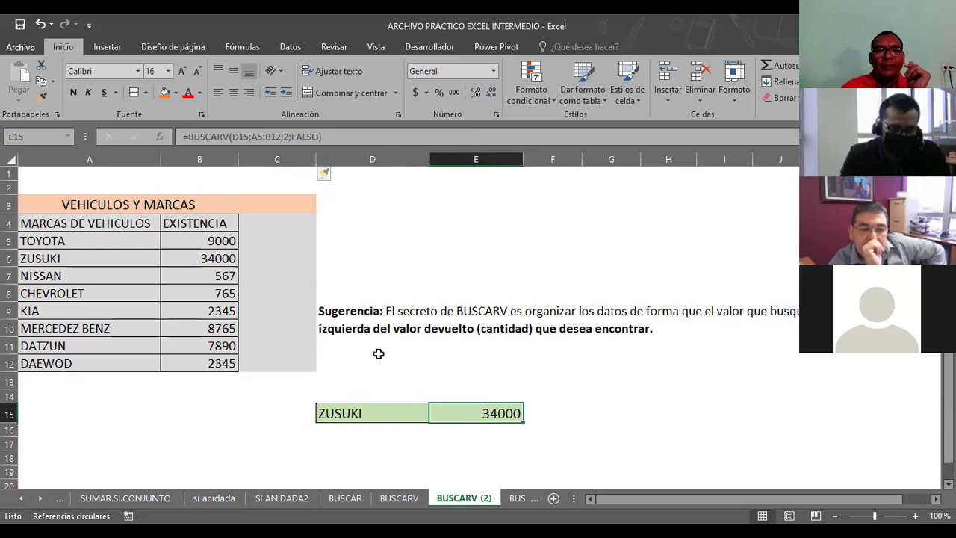
Enter the ESTADO header in C4 with values 5, 7, 10, 2, 5, 7, 8, 9 below it.
click(263, 226)
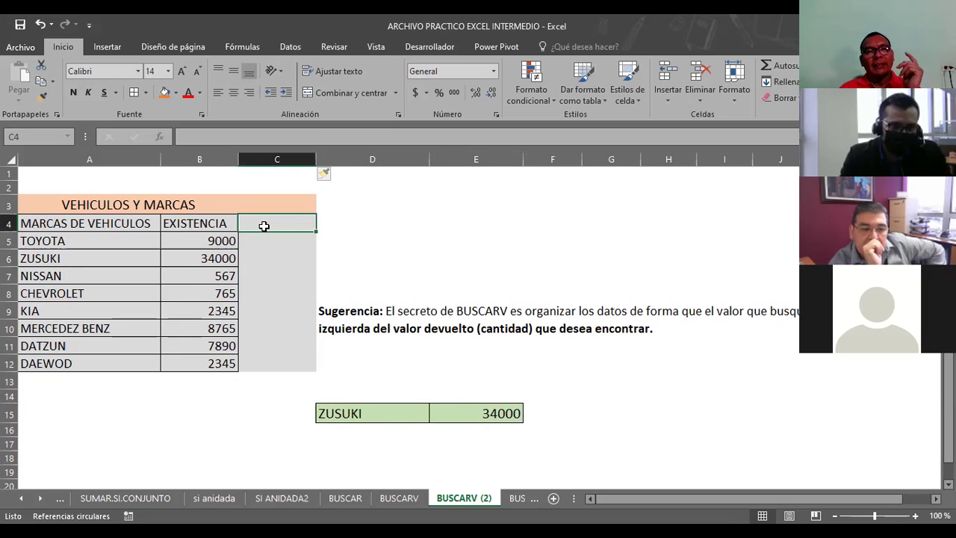
text(ES)
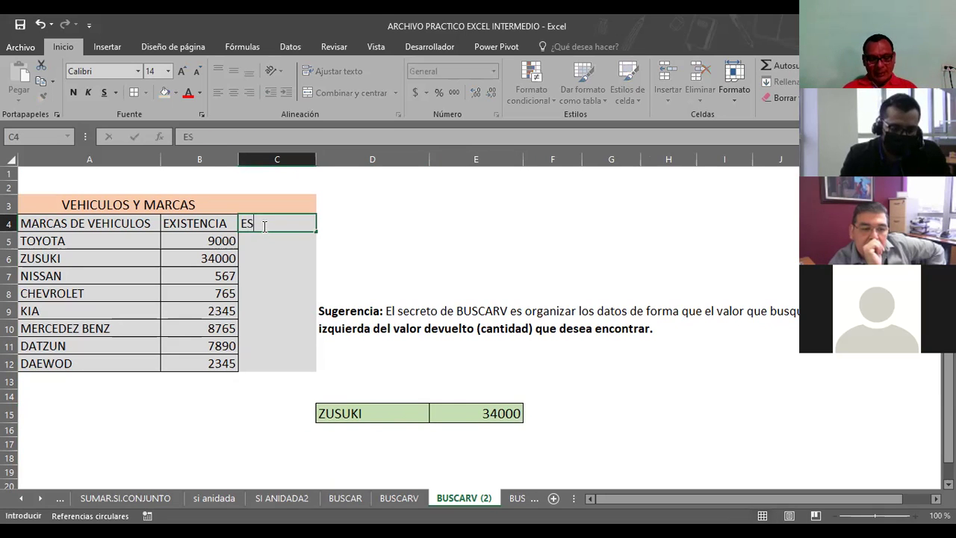
text(TADO)
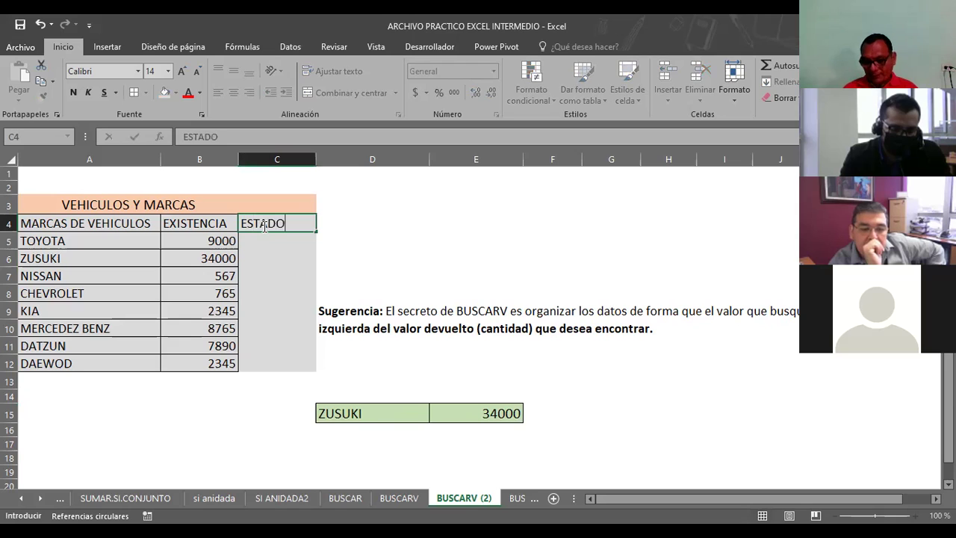
key(Return)
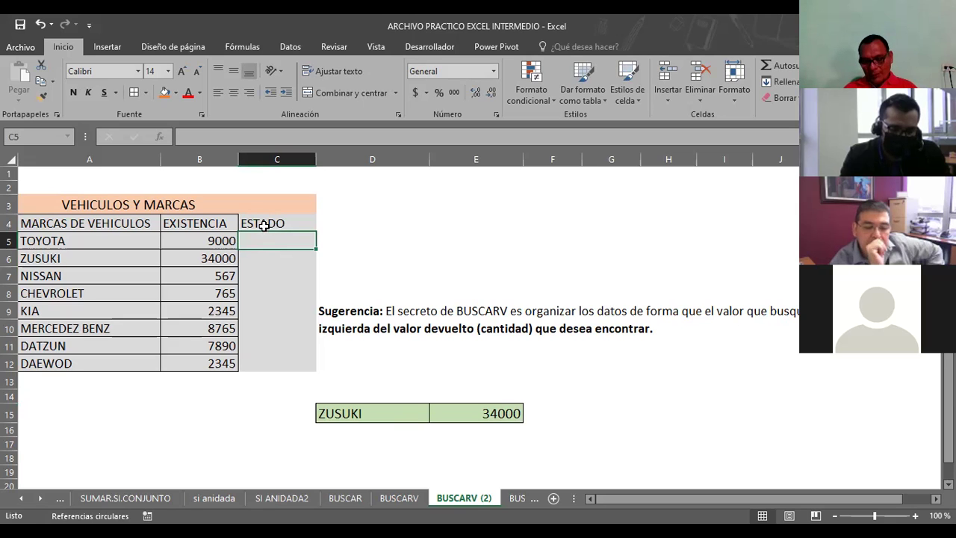
text(5)
key(Return)
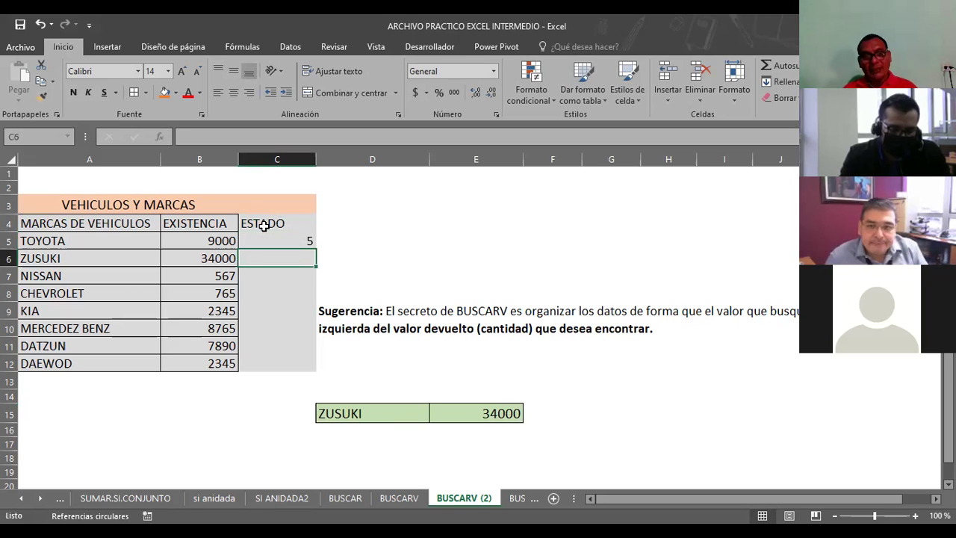
text(7)
key(Return)
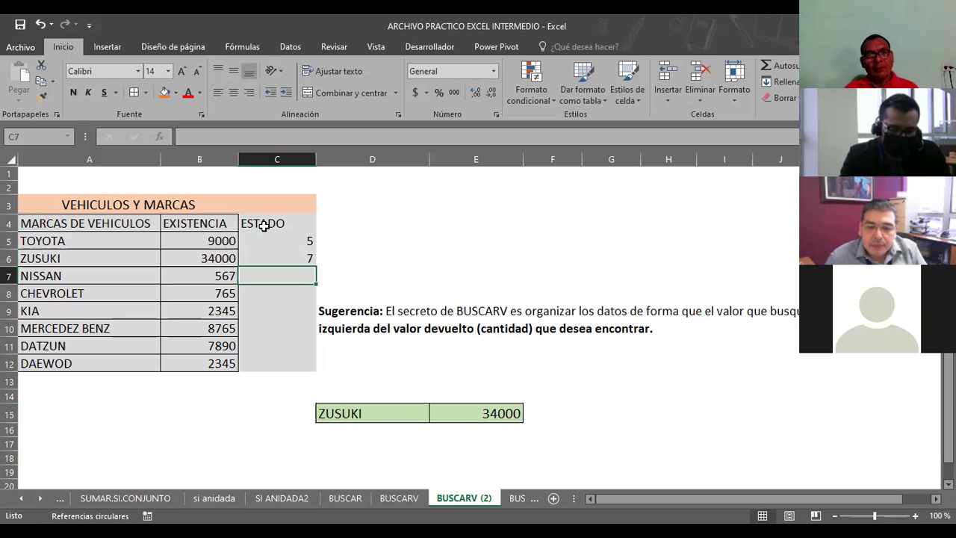
text(10)
key(Return)
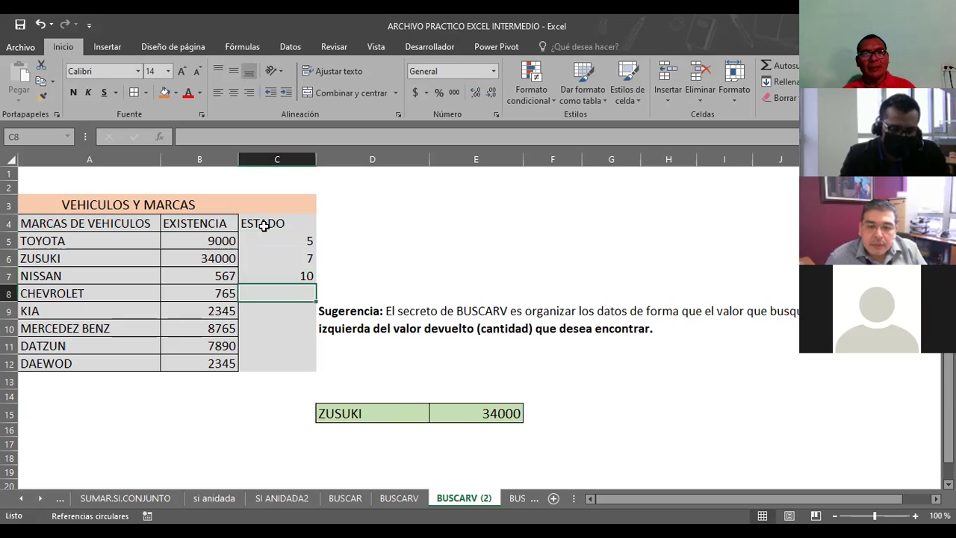
text(2)
key(Return)
text(5)
key(Return)
text(7)
key(Return)
text(8)
key(Return)
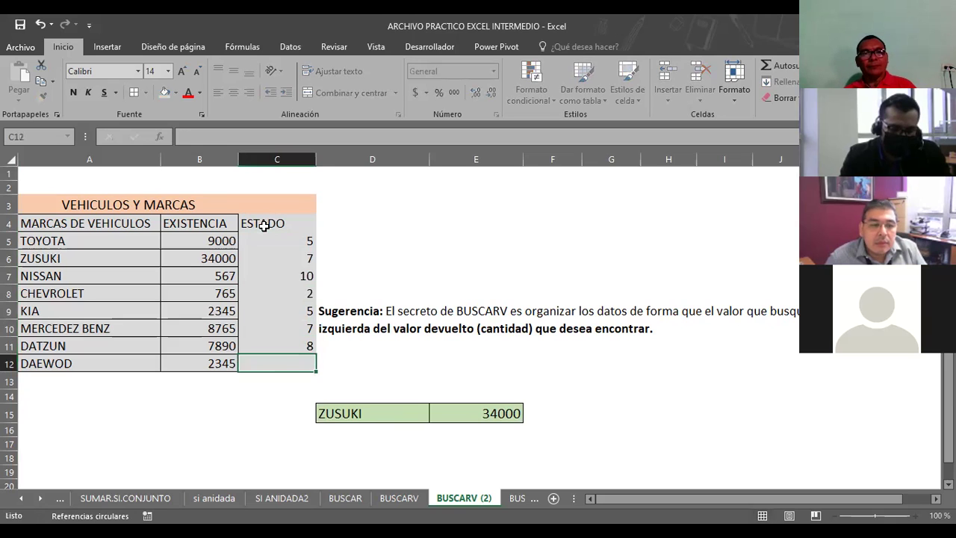
text(9)
key(Return)
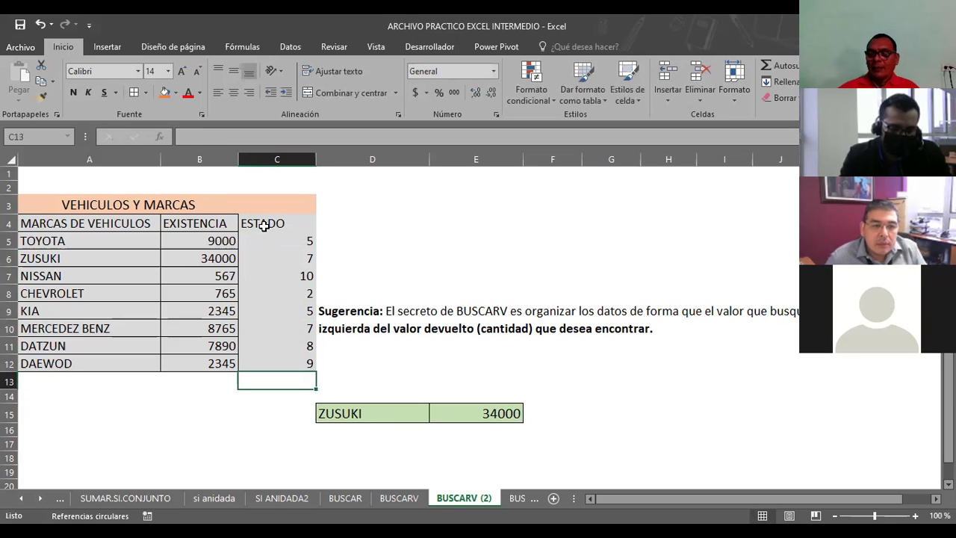
Apply All Borders to the ESTADO range C4:C12.
drag(264, 226, 259, 364)
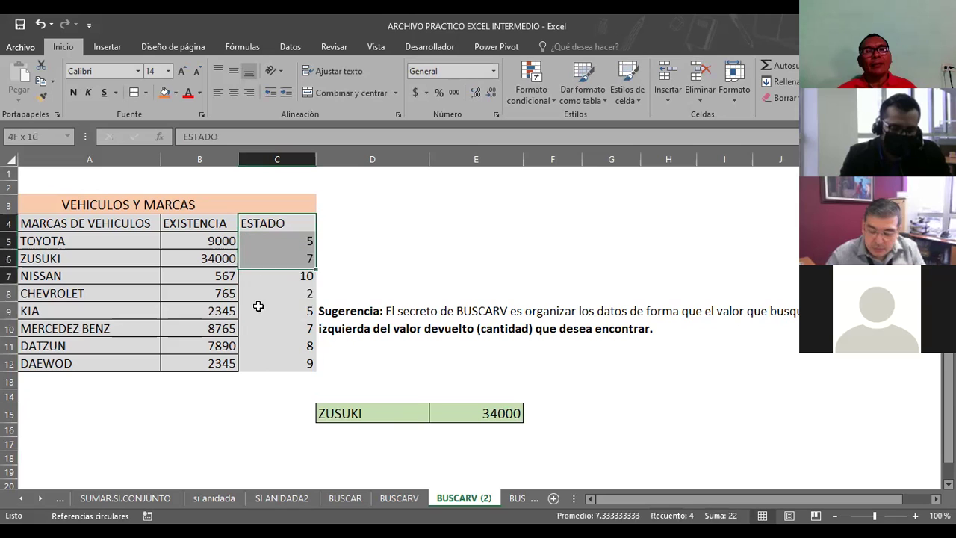
click(134, 96)
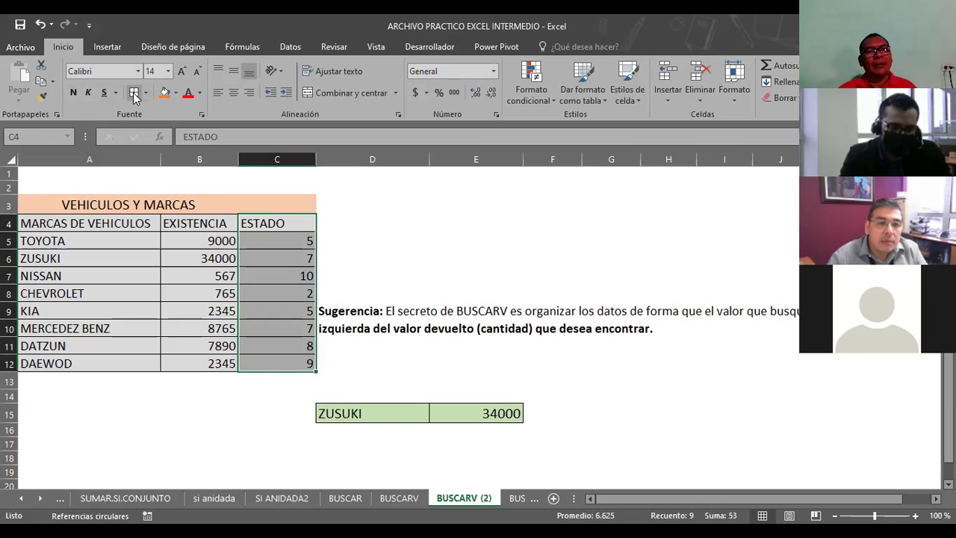
click(340, 441)
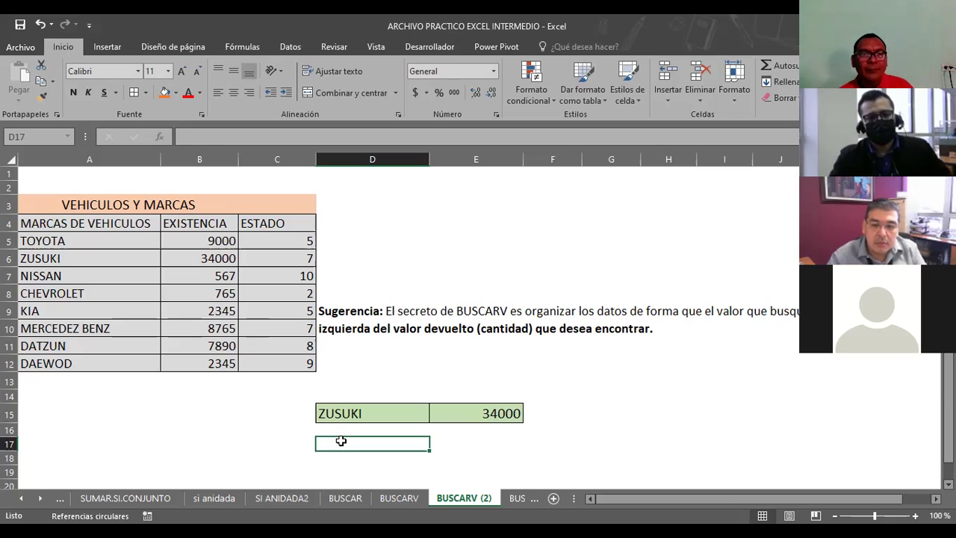
text(=)
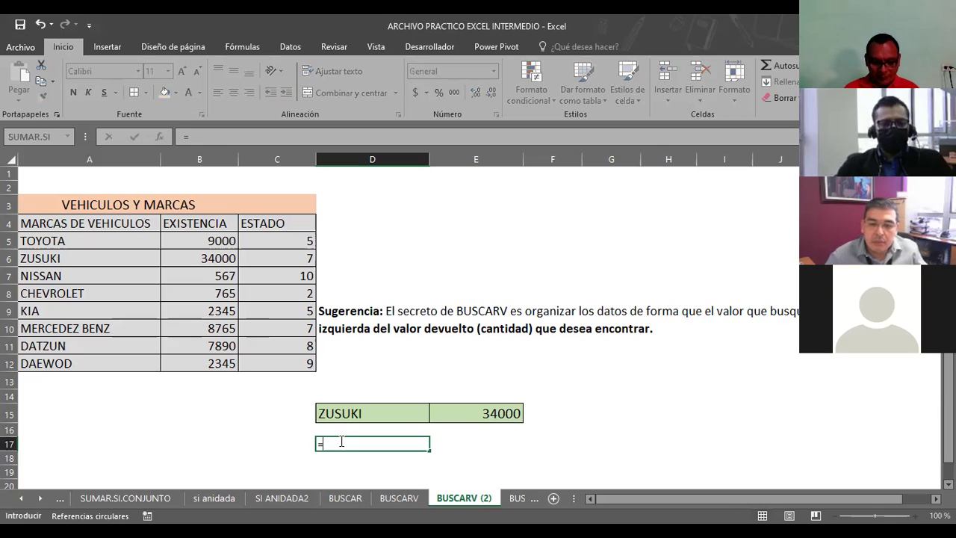
text(BUSCAR)
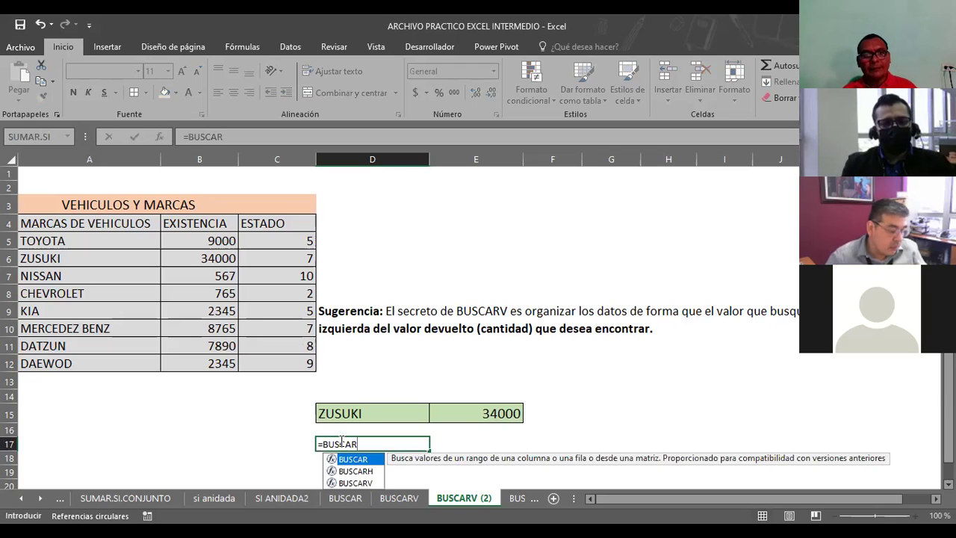
text(V()
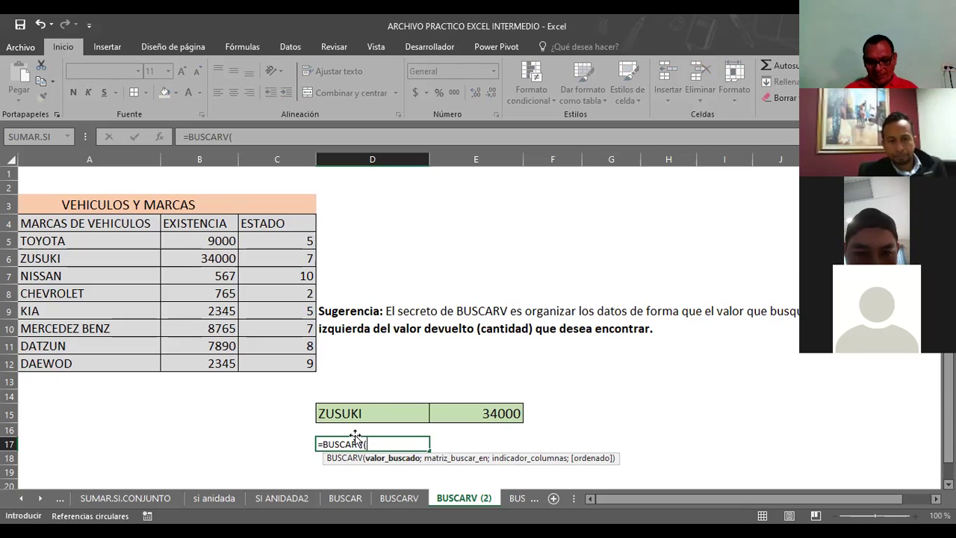
text(D16)
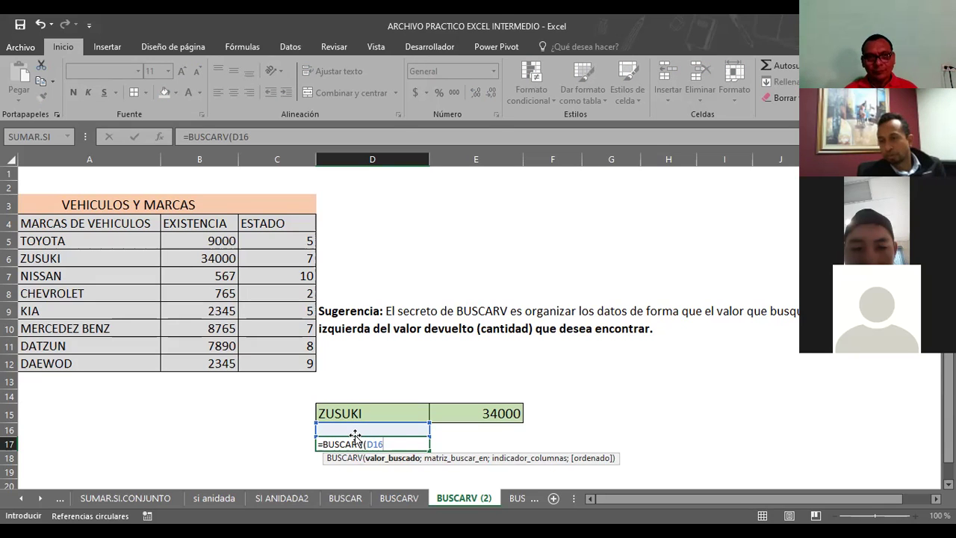
text(;)
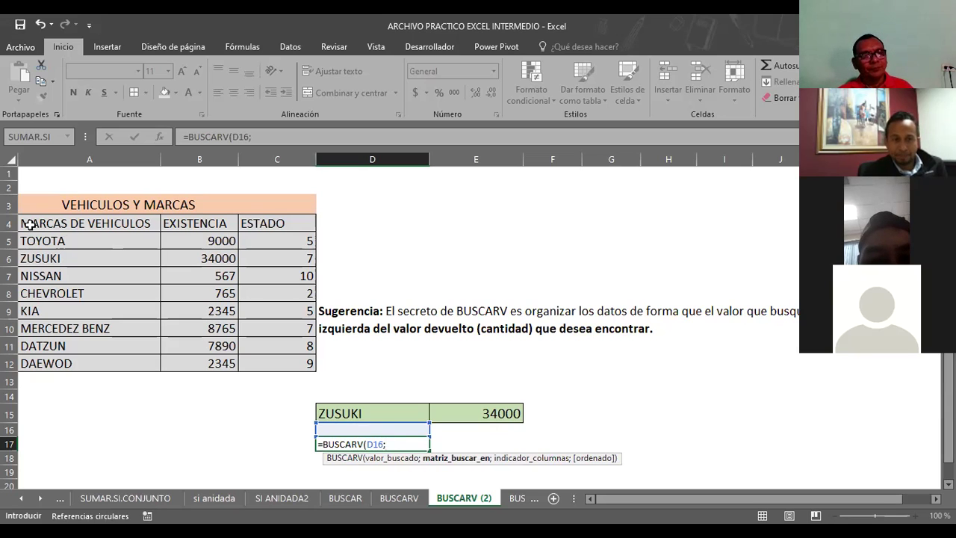
click(45, 242)
mouse_move(45, 242)
mouse_down()
mouse_move(257, 335)
mouse_move(267, 356)
mouse_up()
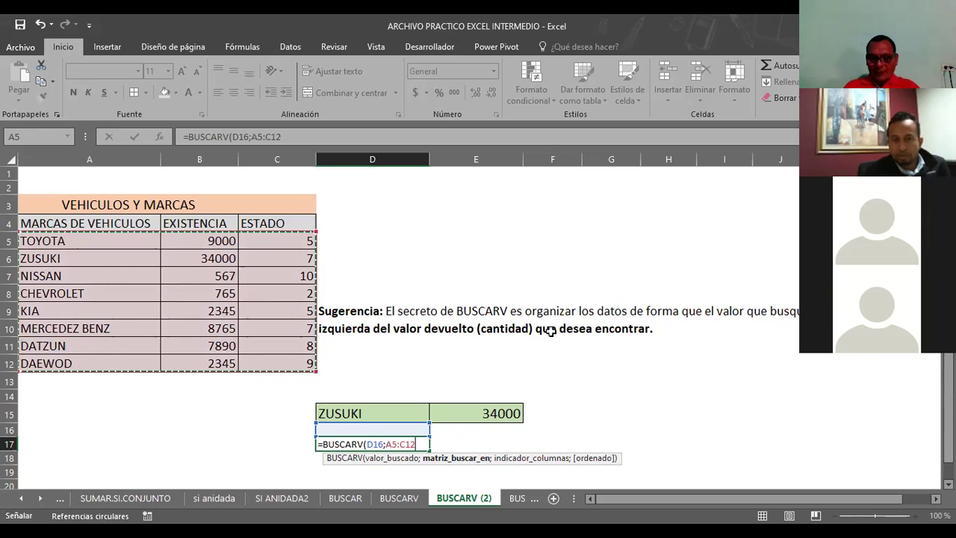
text(;)
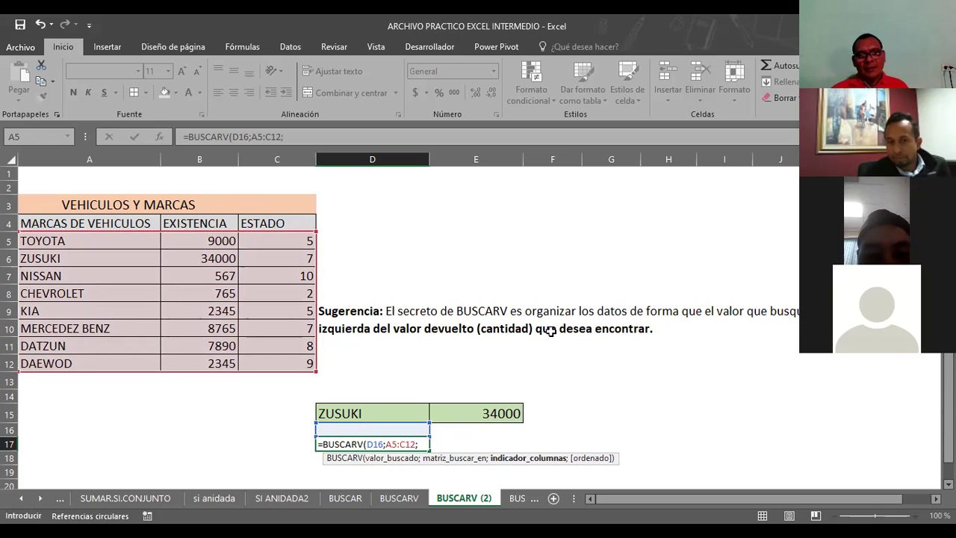
text(3)
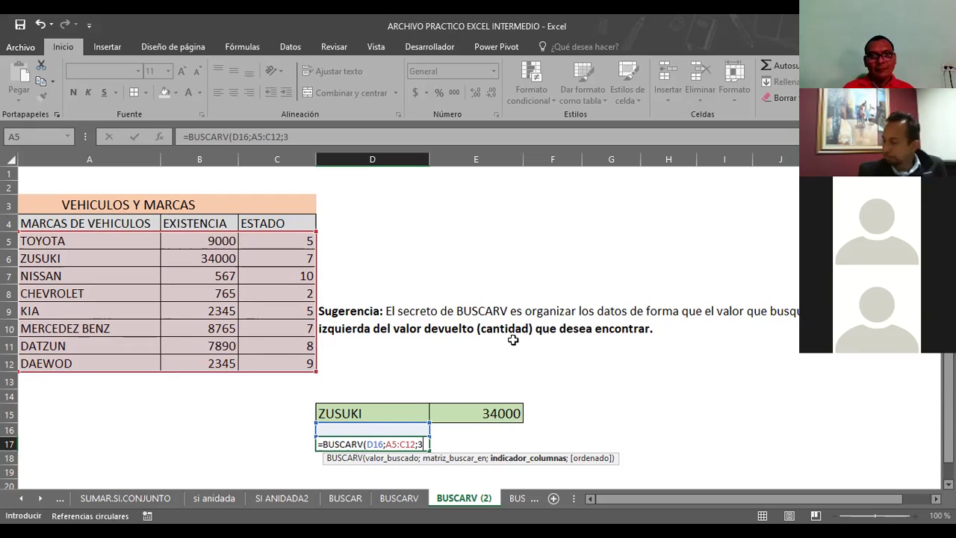
text(;)
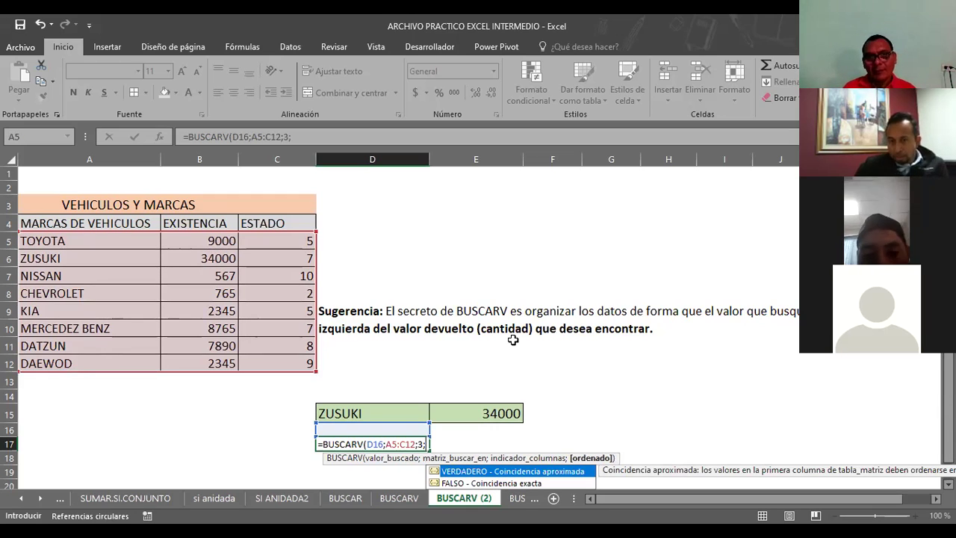
key(Down)
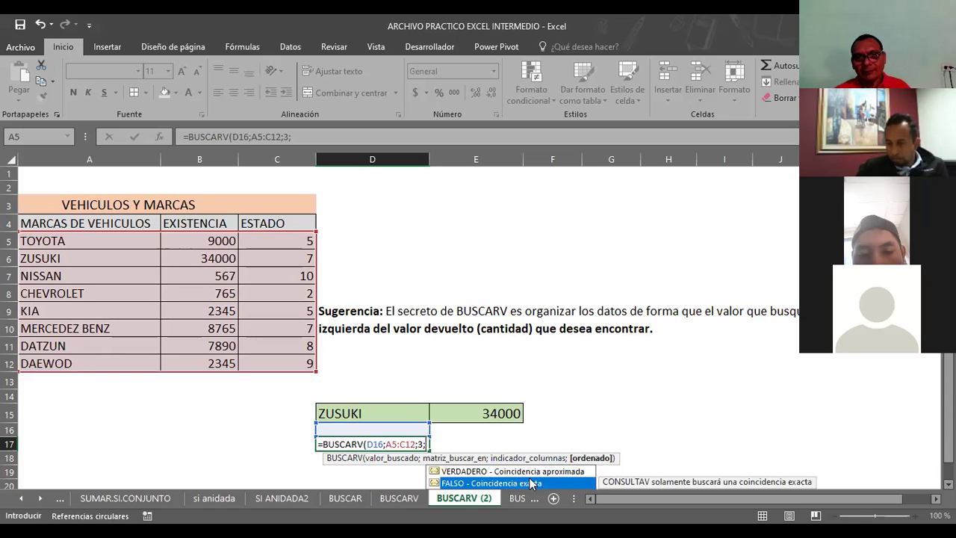
click(521, 485)
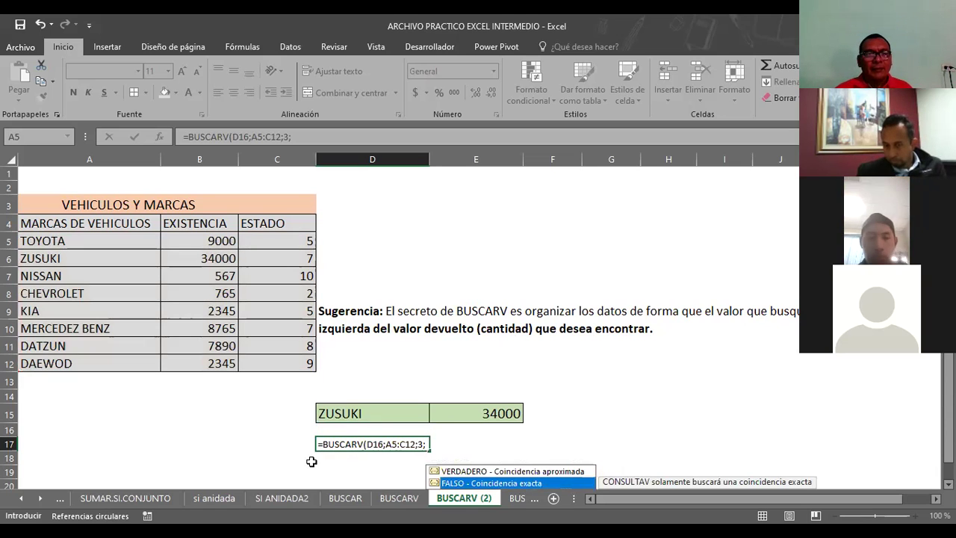
click(533, 446)
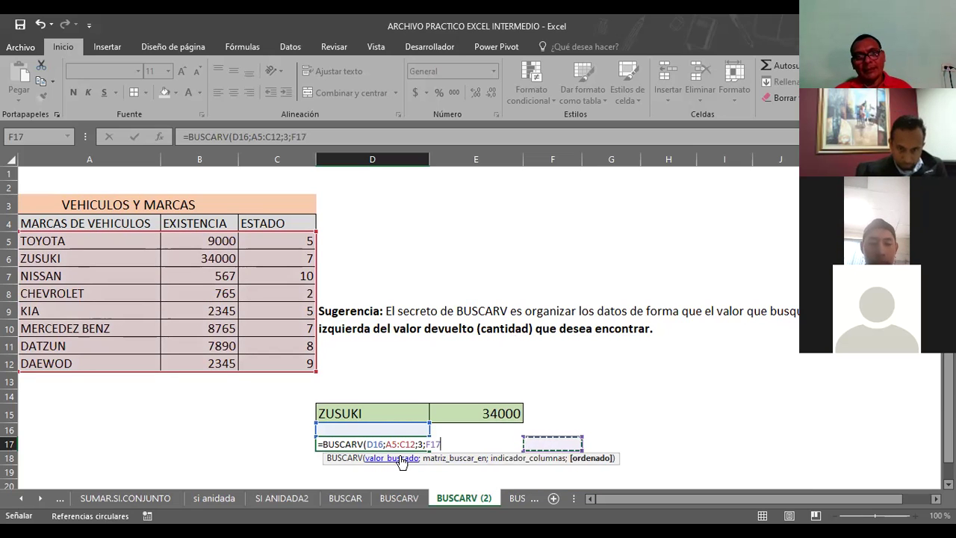
key(Escape)
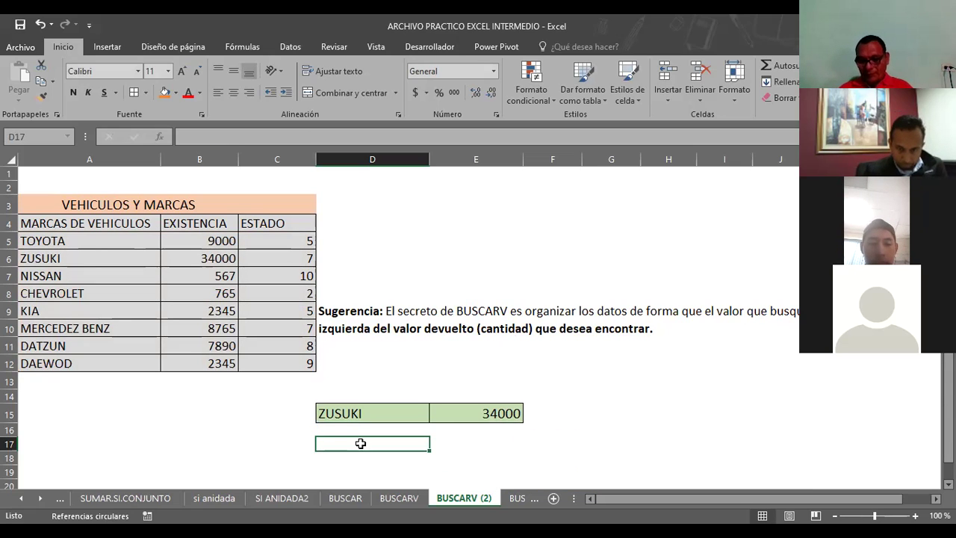
Enter =BUSCARV(D16;A5:C12;3;FALSO) in D17 to return the ESTADO column.
text(=B)
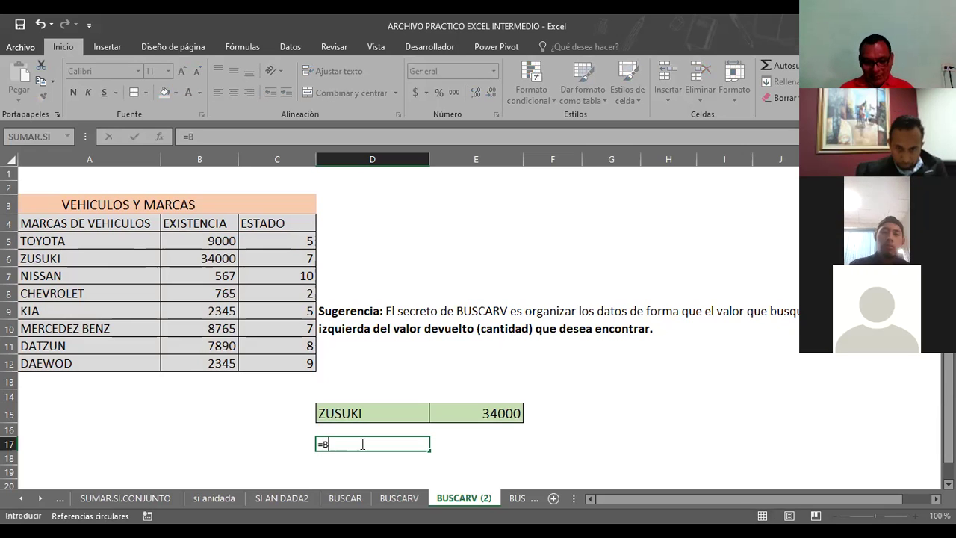
text(USCAR)
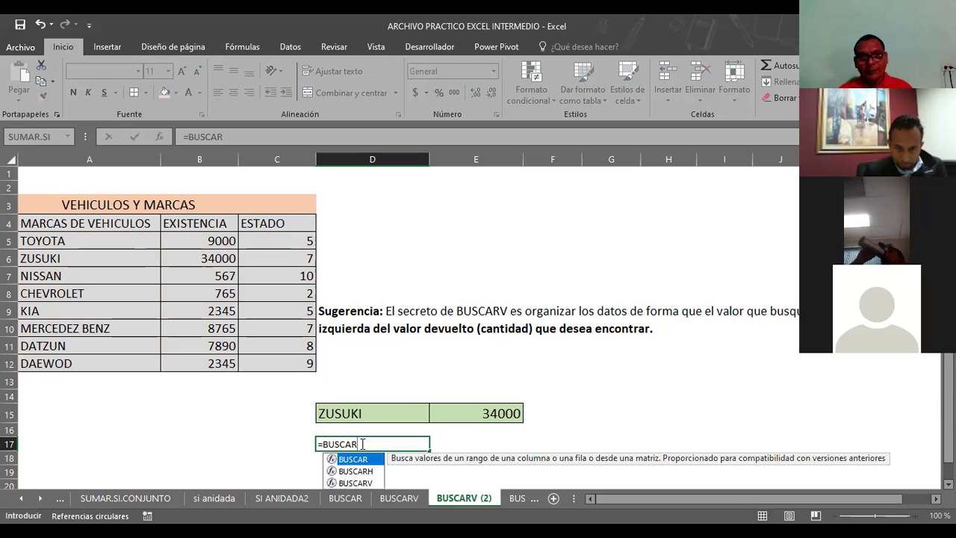
text(V()
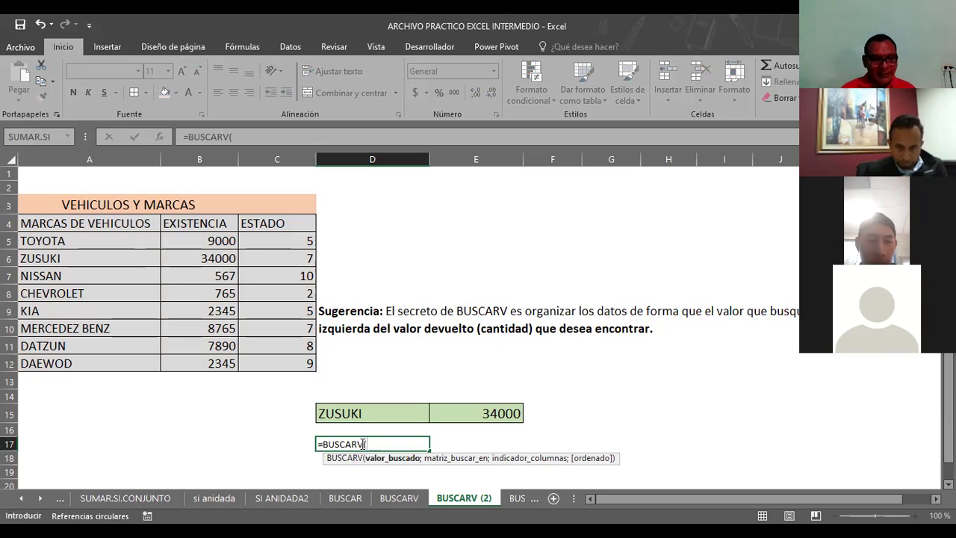
text(D16)
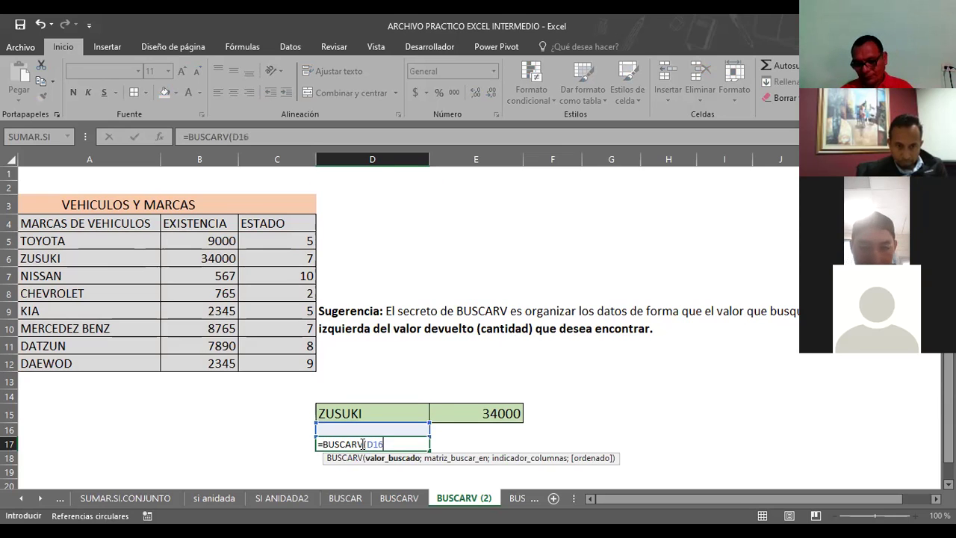
text(;)
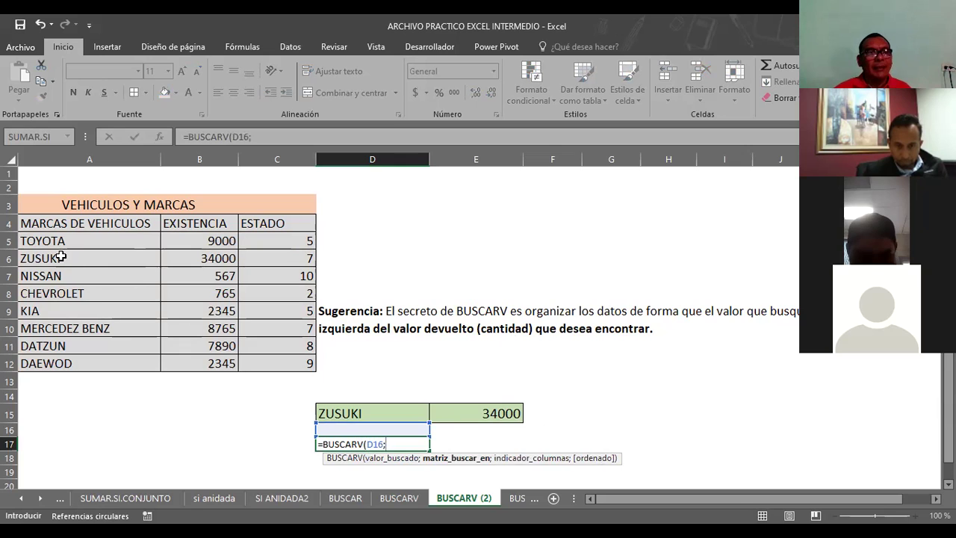
click(42, 236)
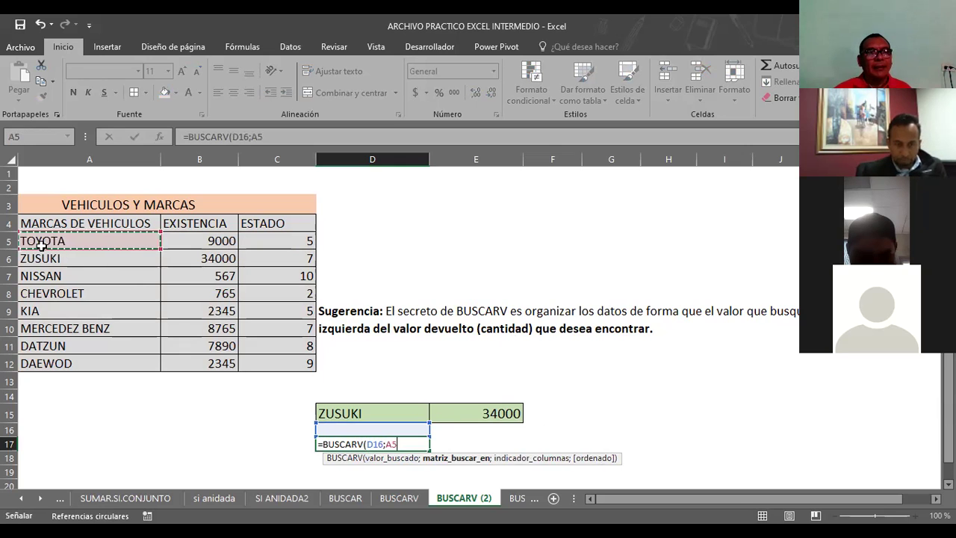
shift+click(301, 365)
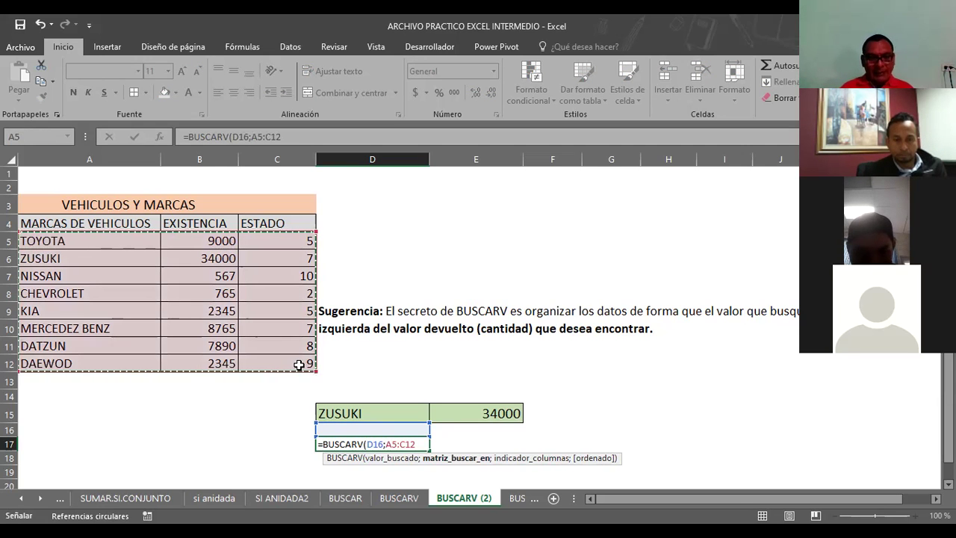
text(;3)
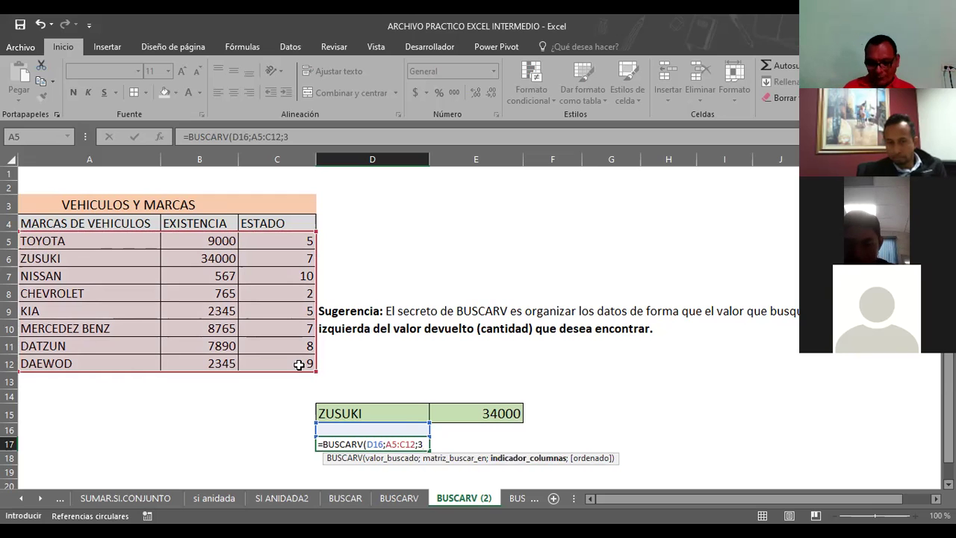
text(;FALSO)
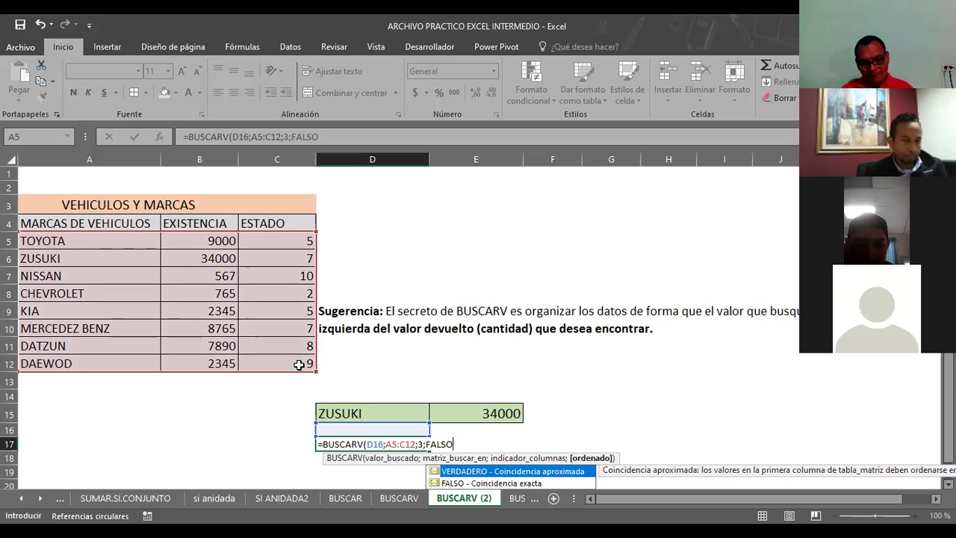
text())
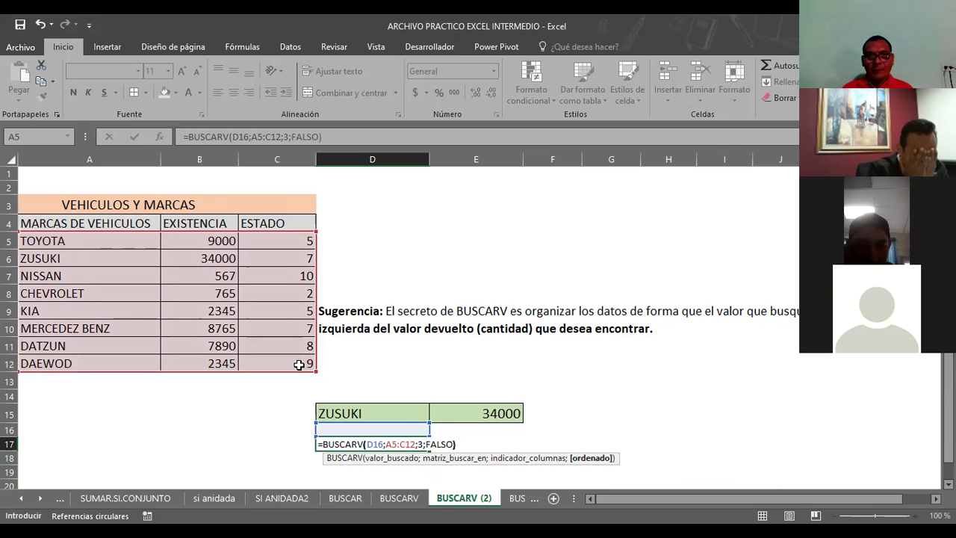
key(Return)
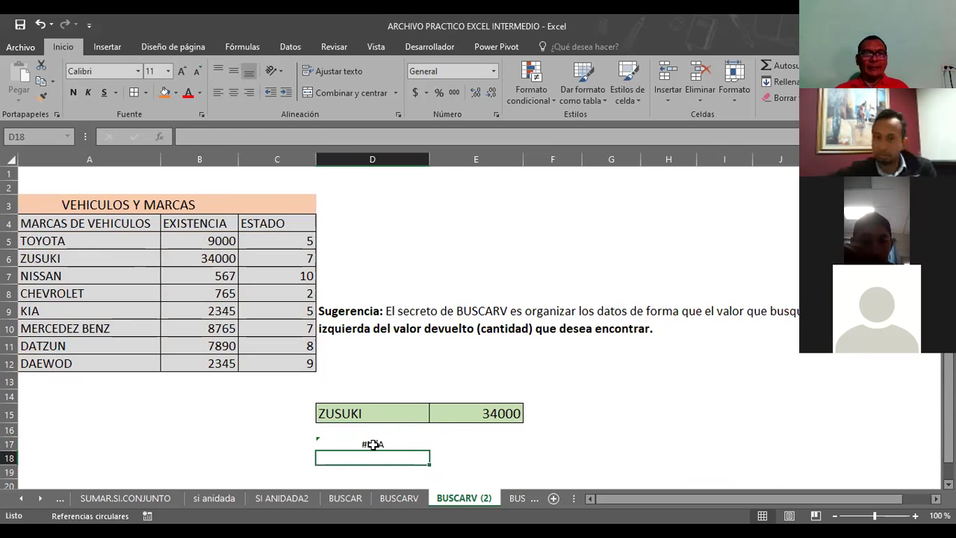
click(373, 444)
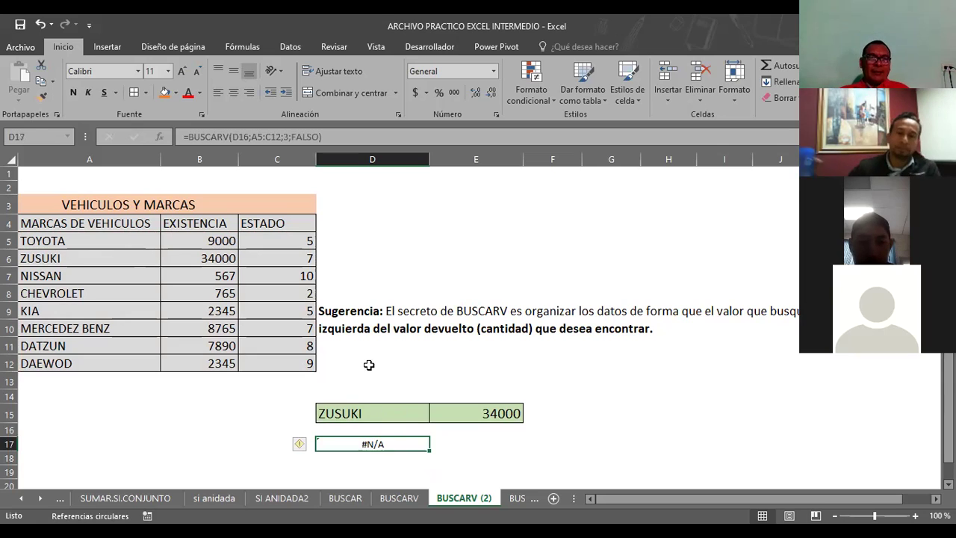
click(431, 366)
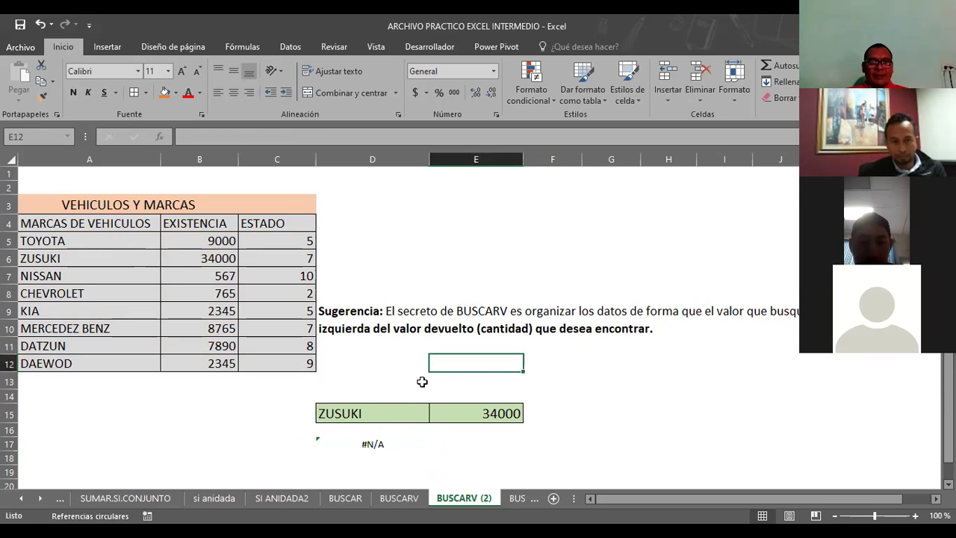
click(363, 445)
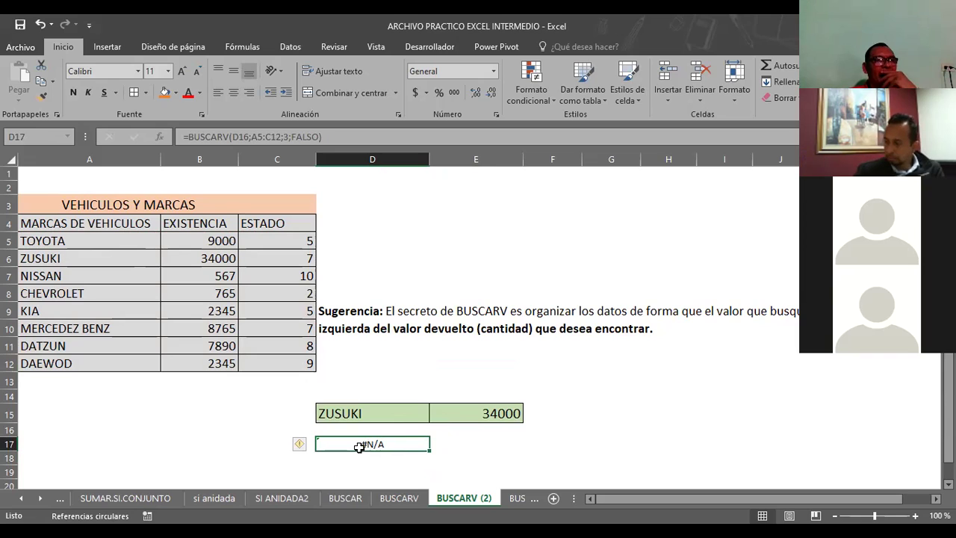
click(357, 431)
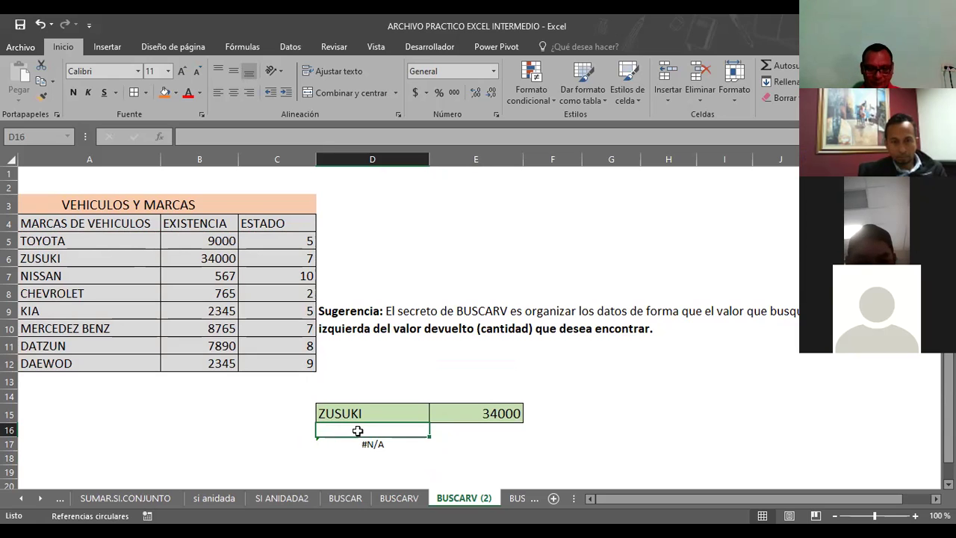
Enter KIA in D16 so D17 returns its ESTADO value, 5.
text(KIA)
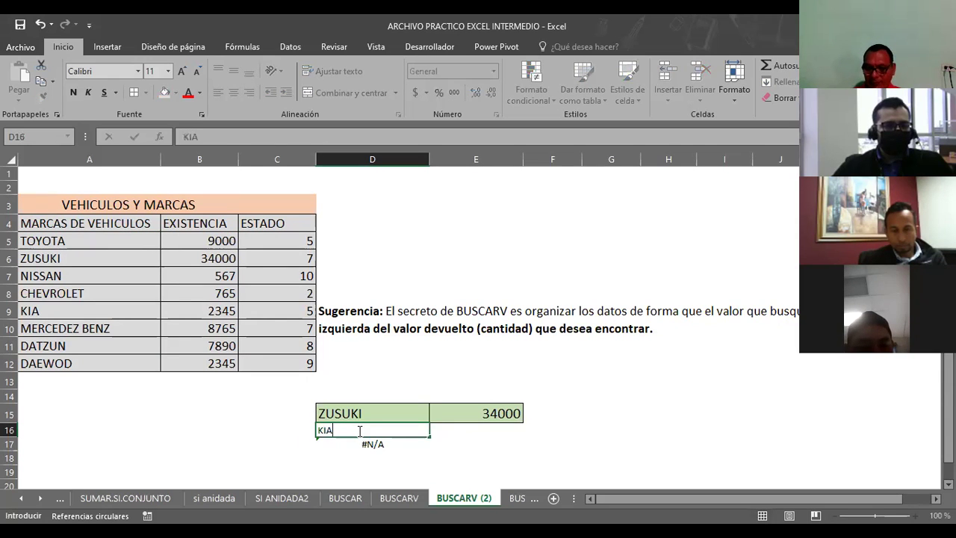
key(Return)
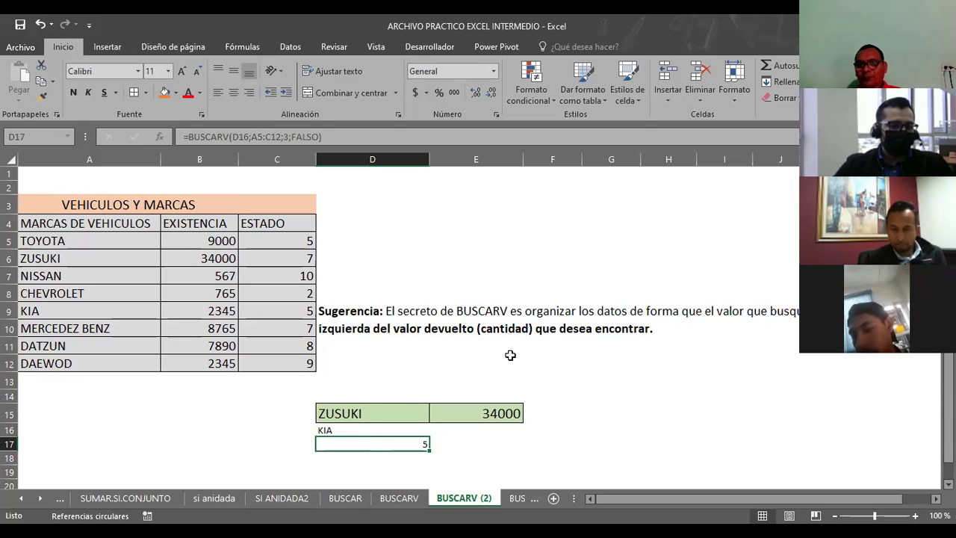
Inspect the cells below the vehicle table, from B13 and C13 down to C16 beside KIA.
click(154, 386)
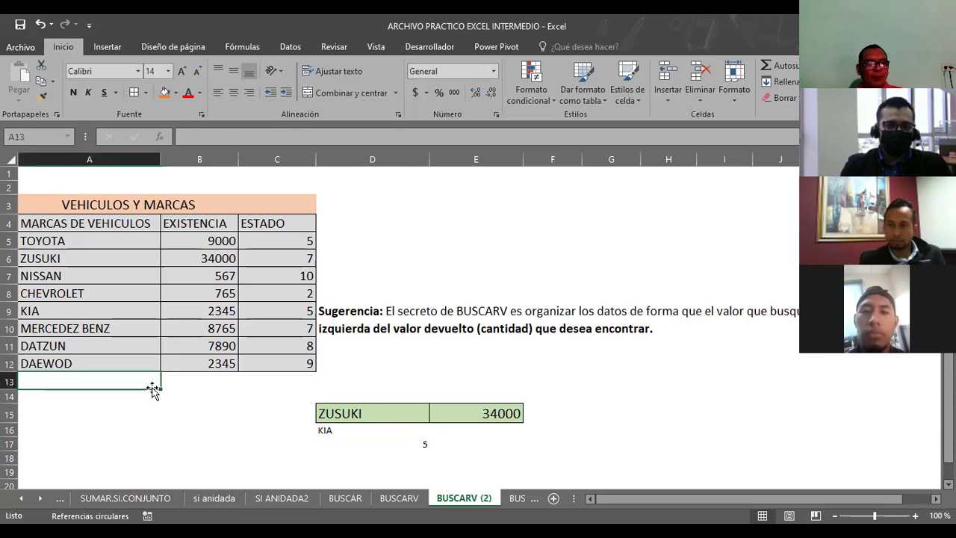
click(266, 384)
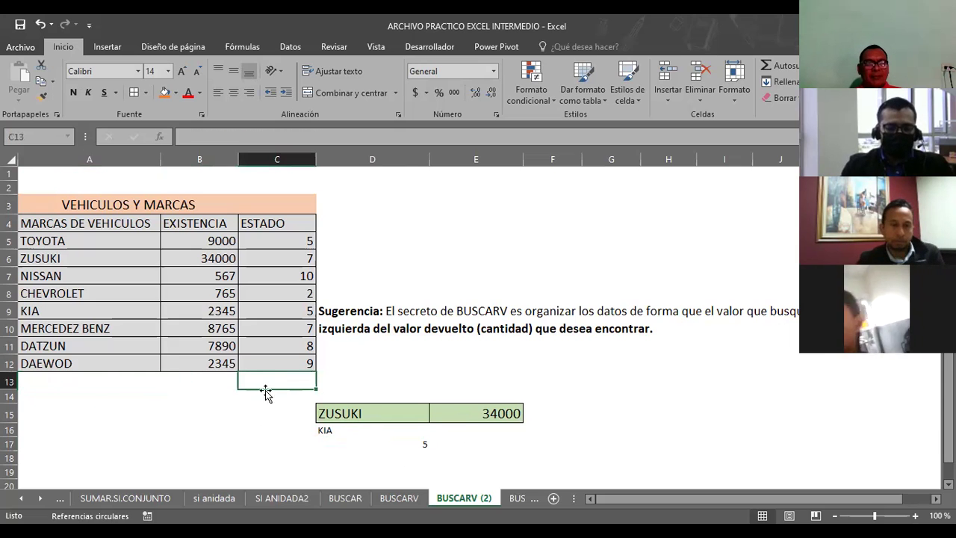
click(145, 410)
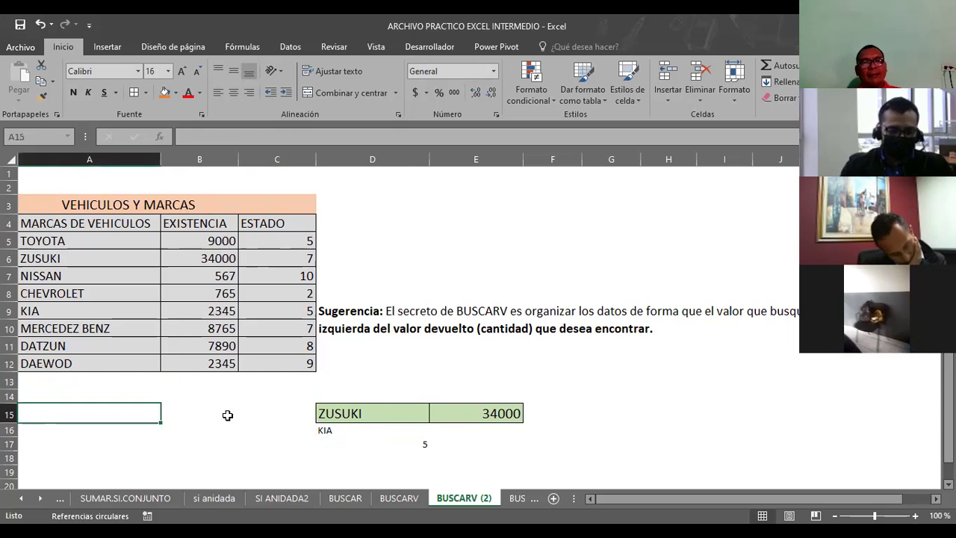
click(251, 394)
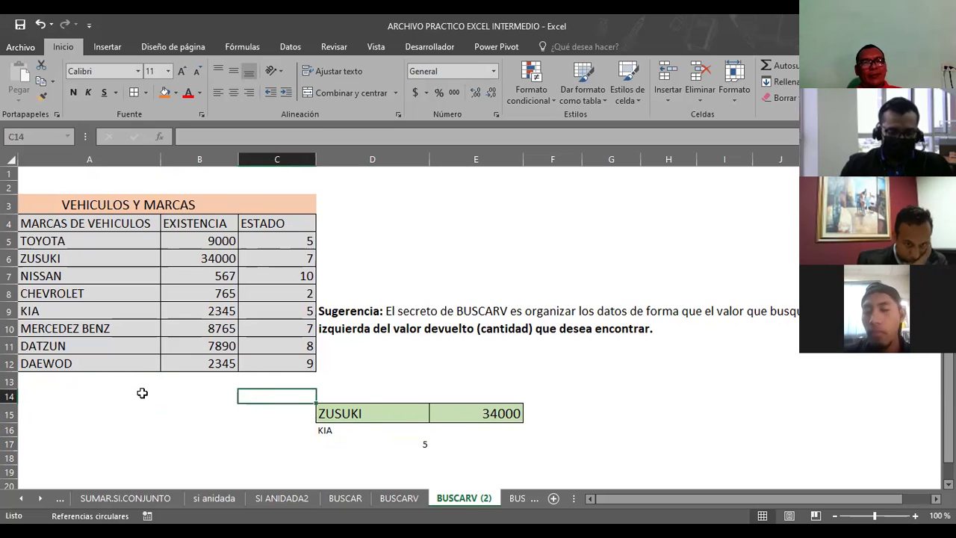
click(179, 389)
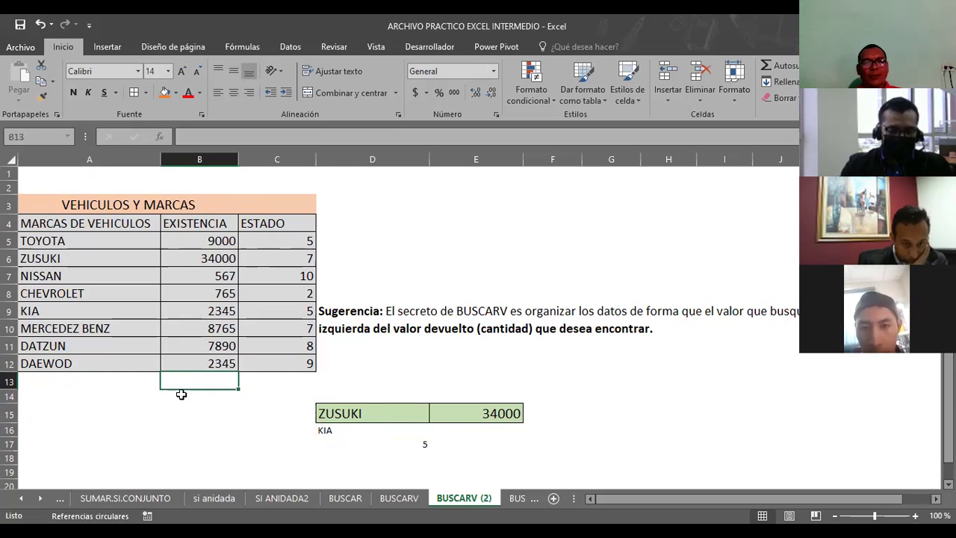
click(182, 394)
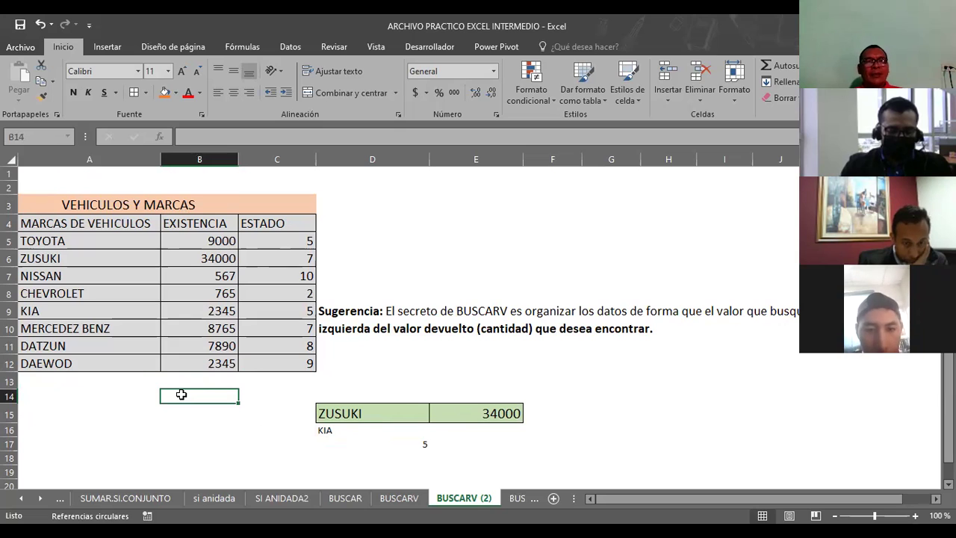
click(251, 430)
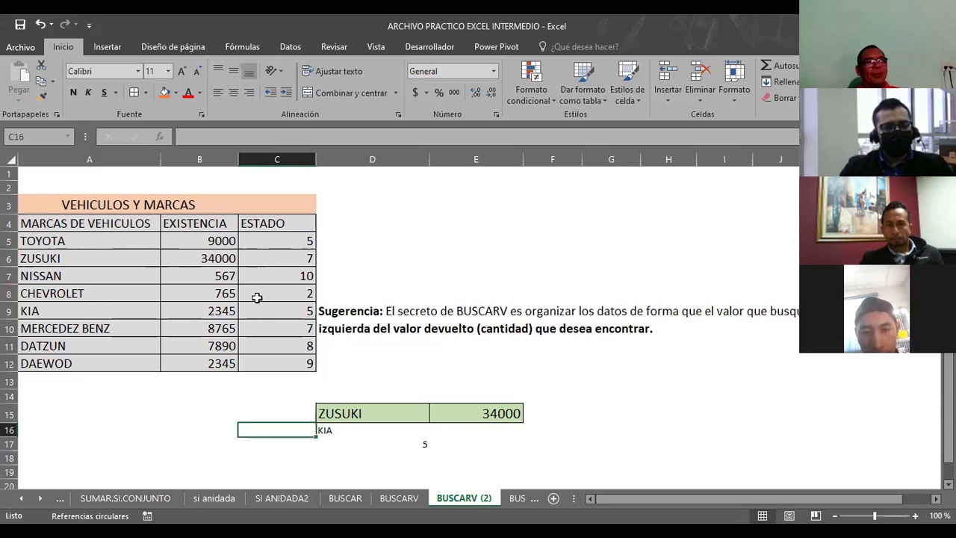
Check the cells around column D, including the range D4:D12 beside the table.
click(358, 202)
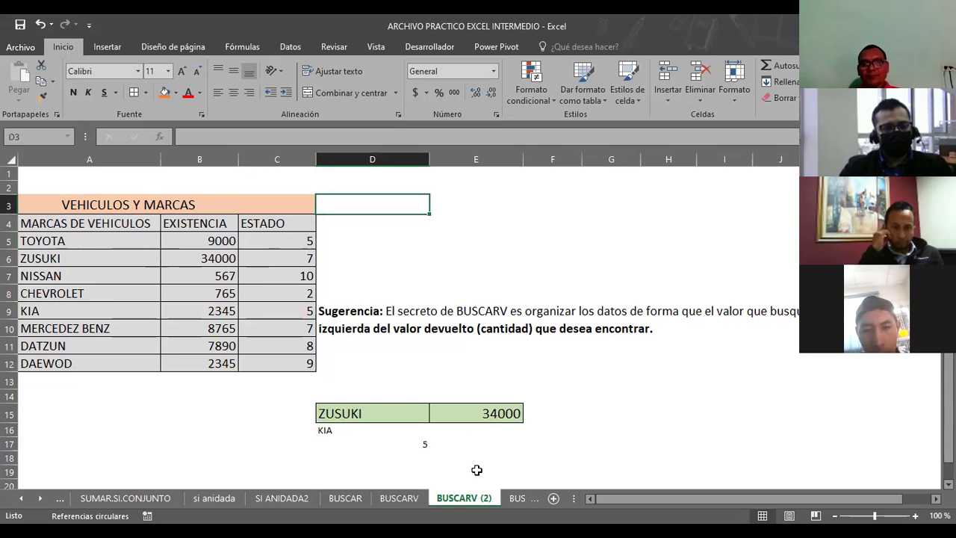
click(354, 413)
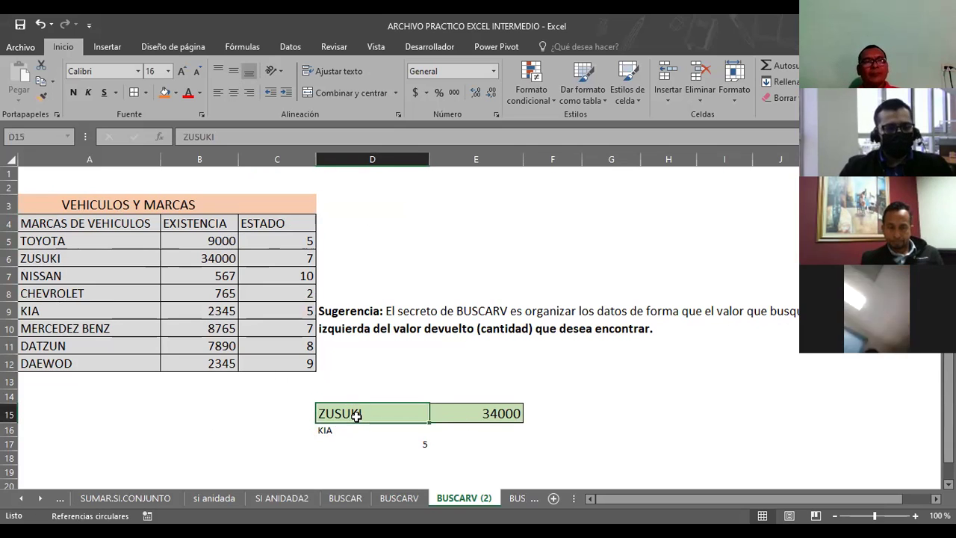
click(431, 364)
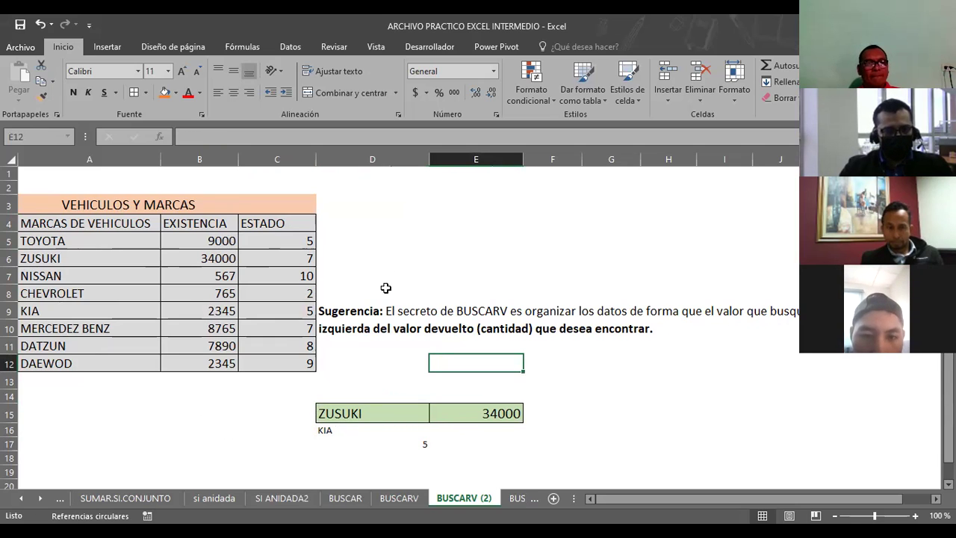
click(337, 224)
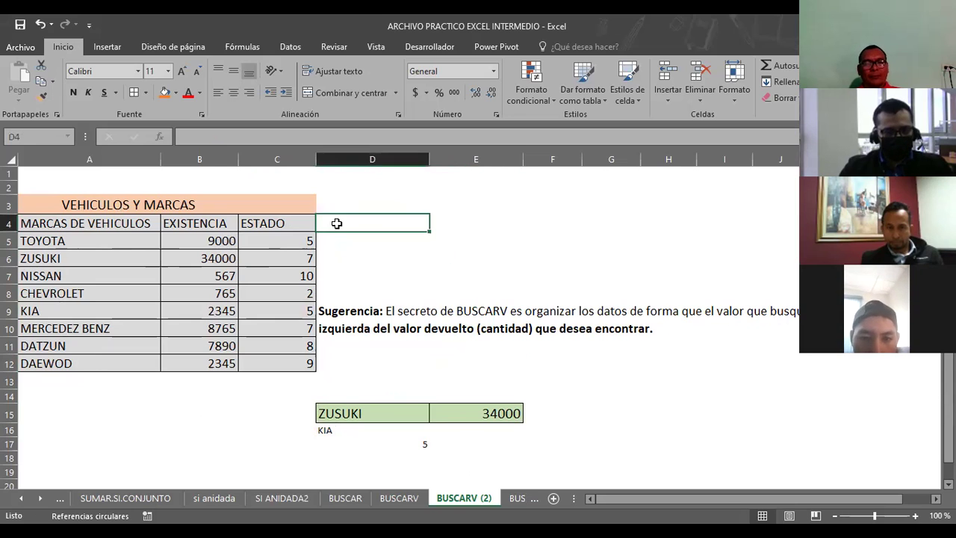
drag(337, 223, 346, 352)
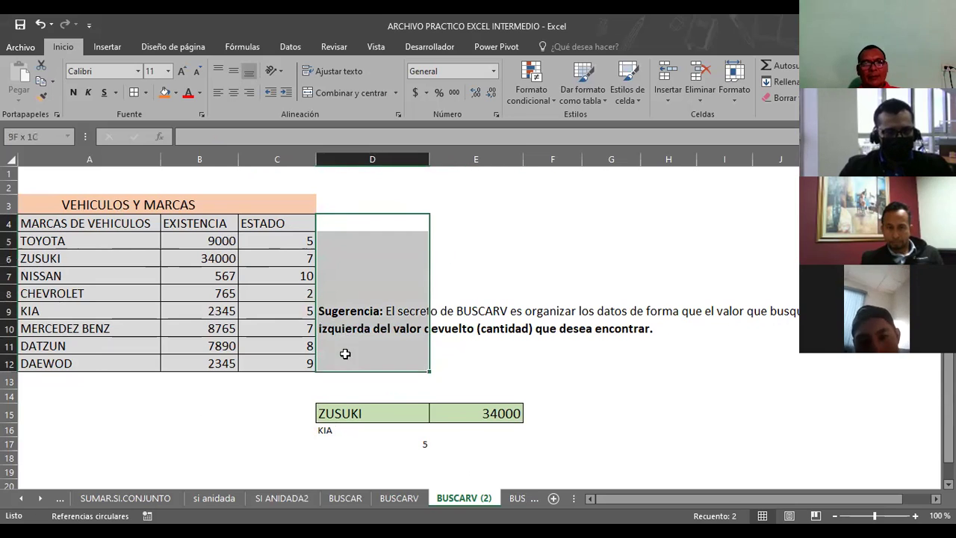
click(514, 260)
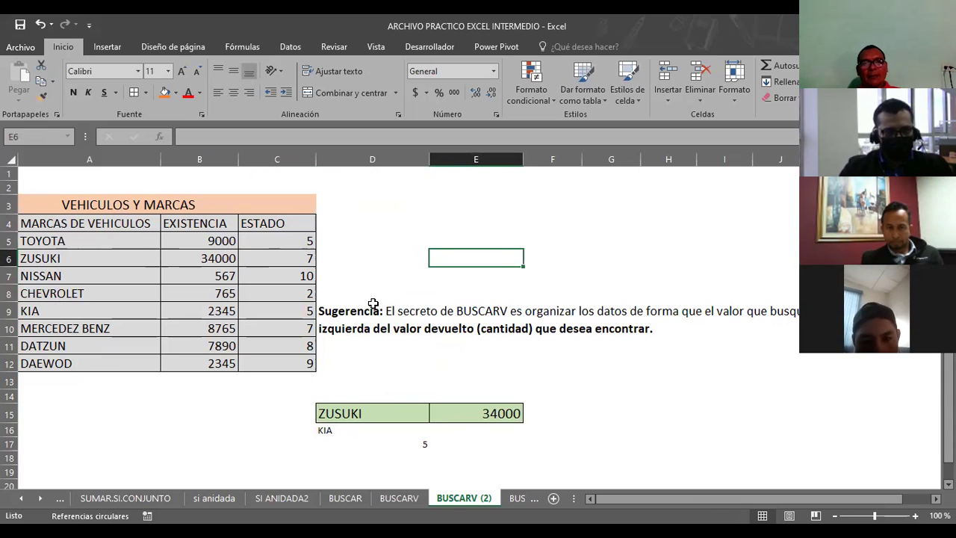
click(346, 324)
Insert a blank column D after ESTADO and select D4 for its header.
click(356, 161)
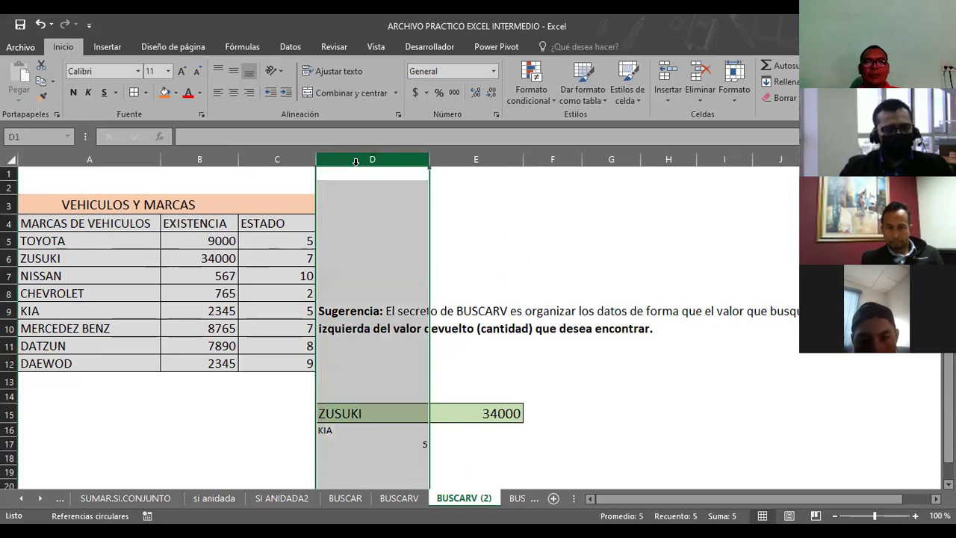
click(551, 201)
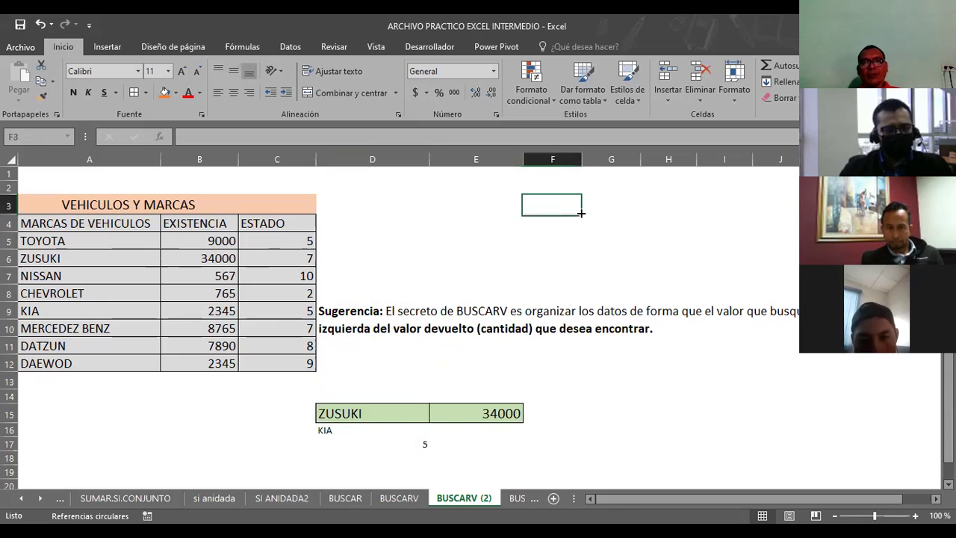
right_click(373, 160)
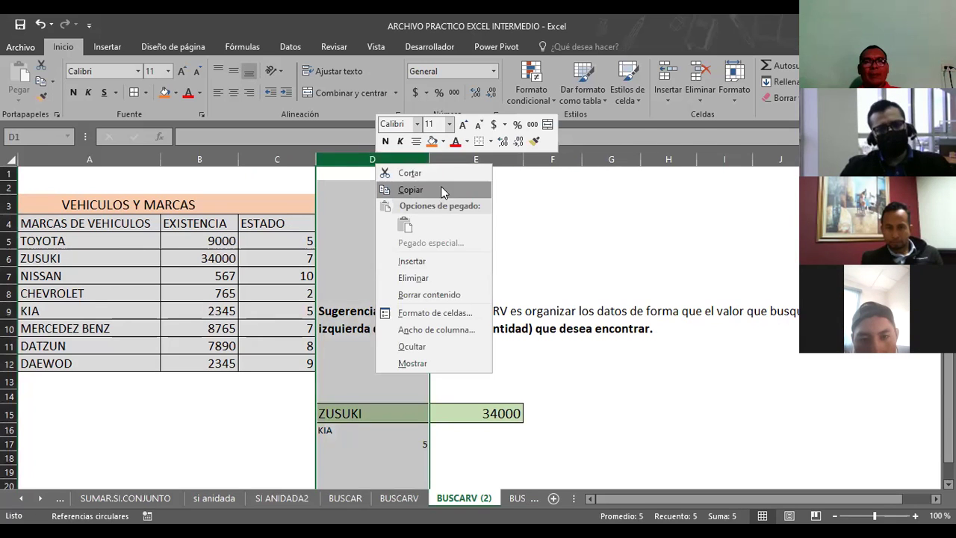
click(435, 260)
drag(351, 223, 348, 363)
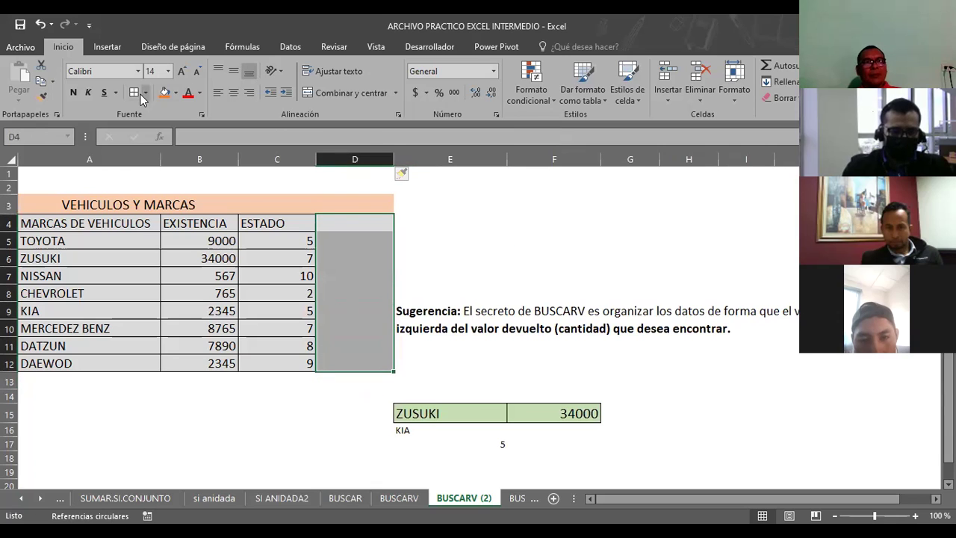
key(shift+Up)
key(shift+Up)
click(358, 227)
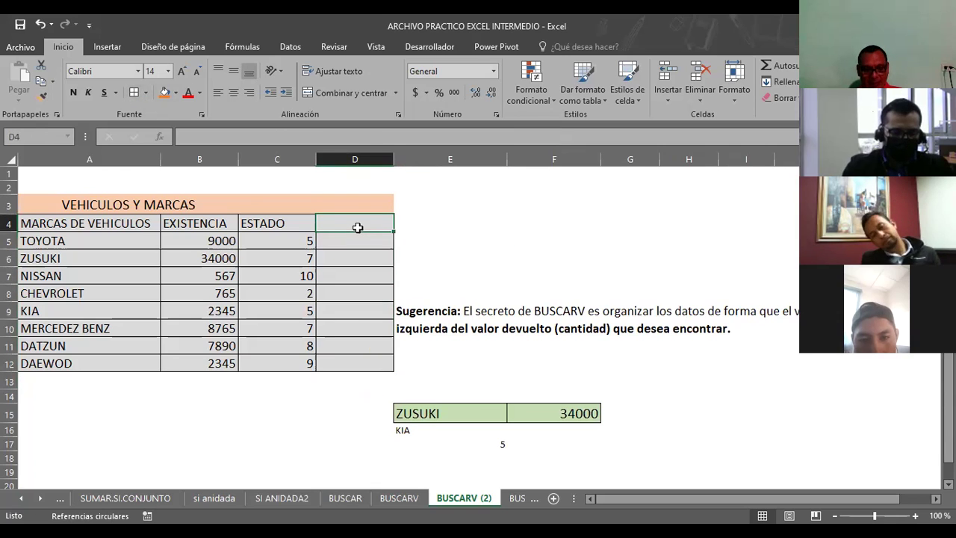
Enter the COLOR header in D4 followed by AMARILLO, AZUL, NEGRO and BLANCO.
text(COLOR)
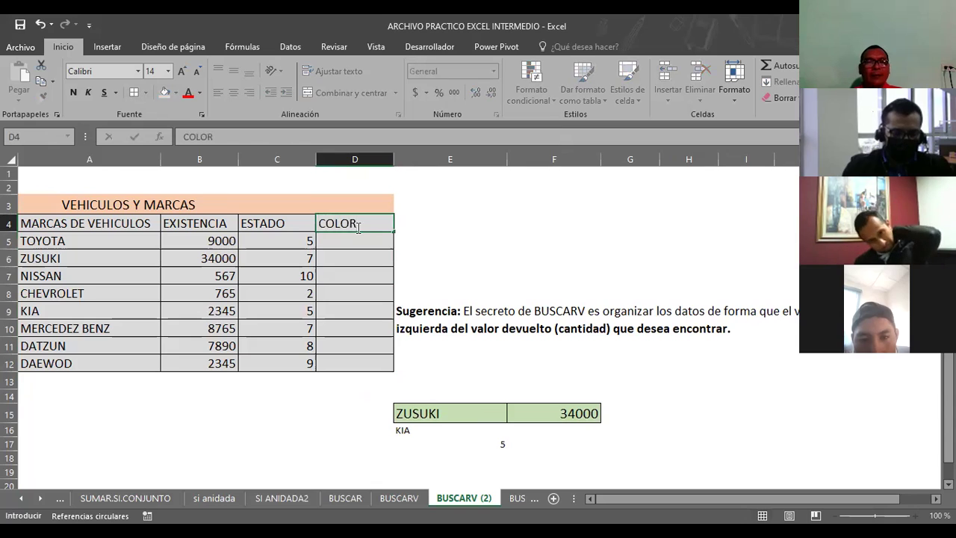
click(367, 243)
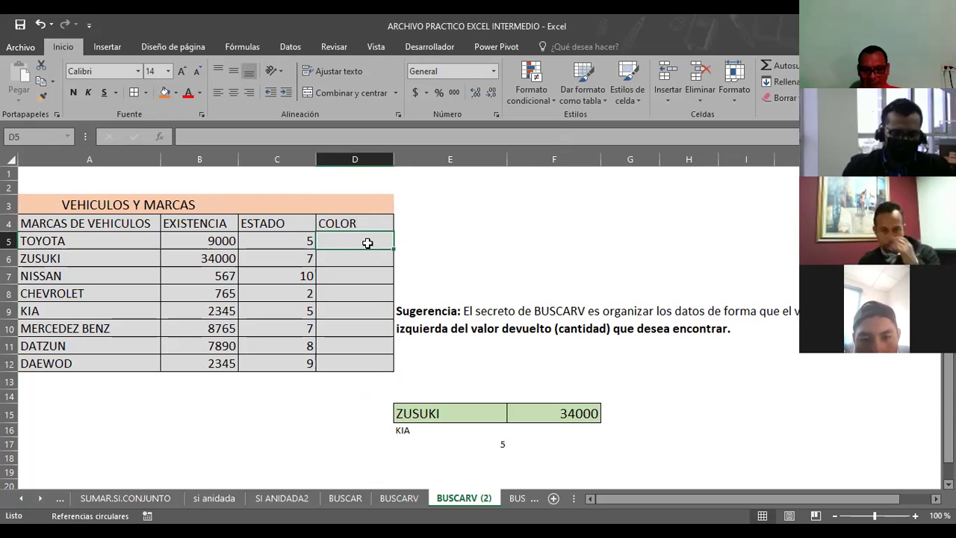
text(AMARILO)
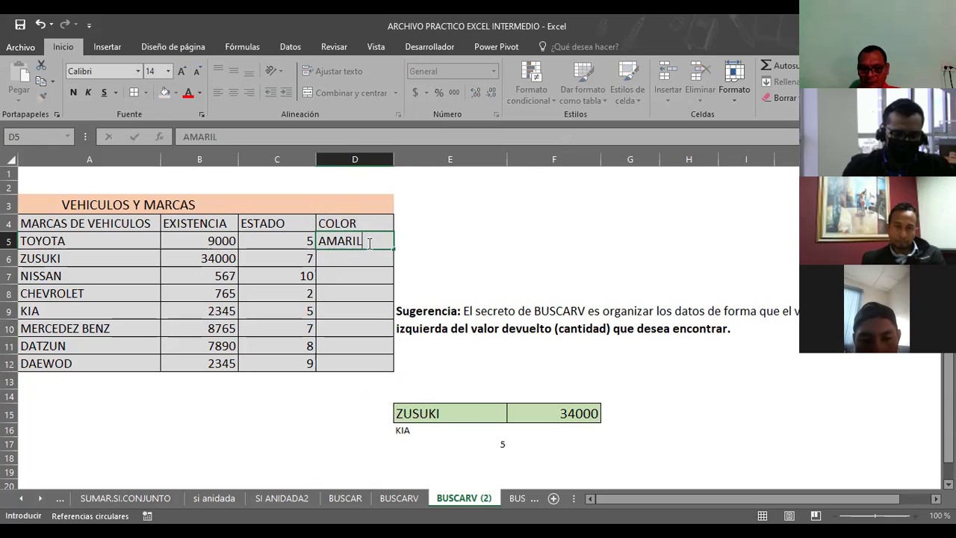
key(Return)
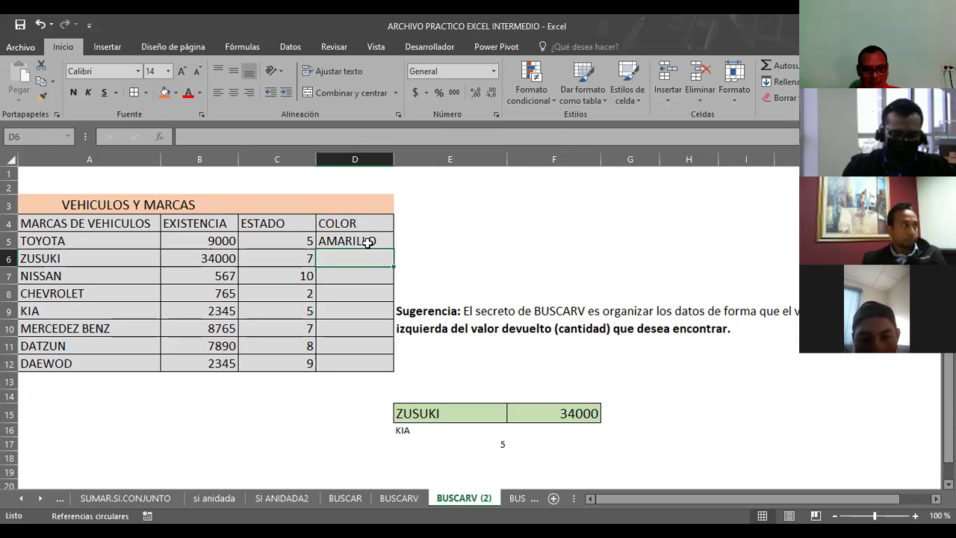
text(AZUL)
key(Return)
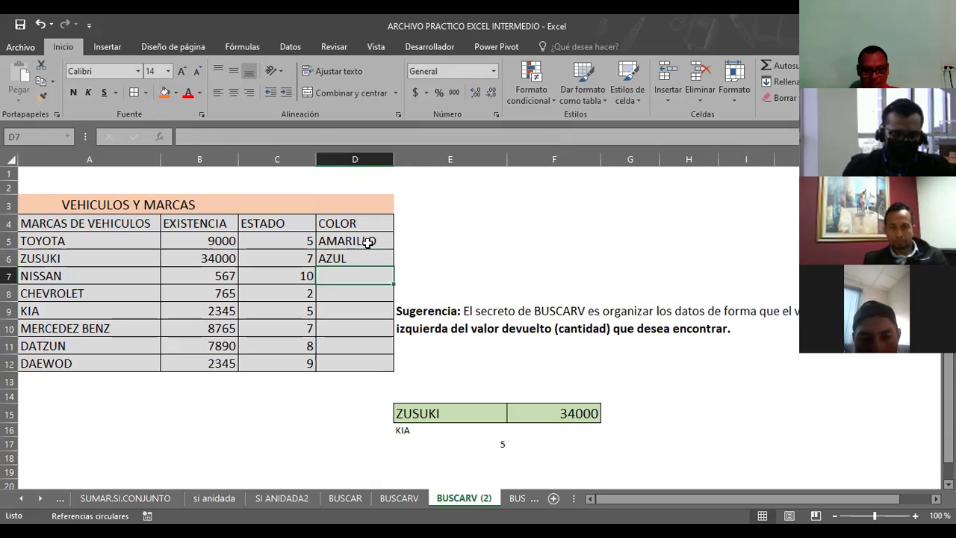
text(NEGRO)
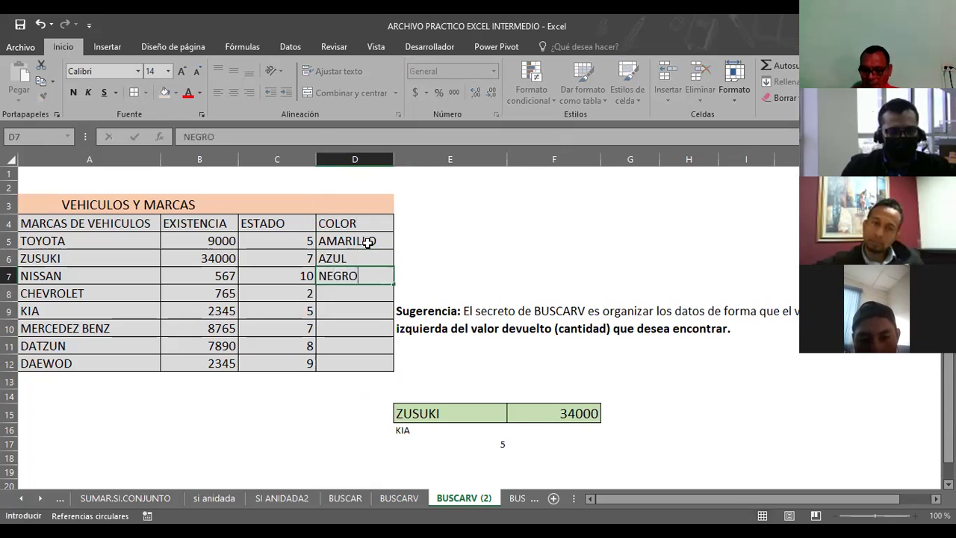
key(Return)
text(BLANCA)
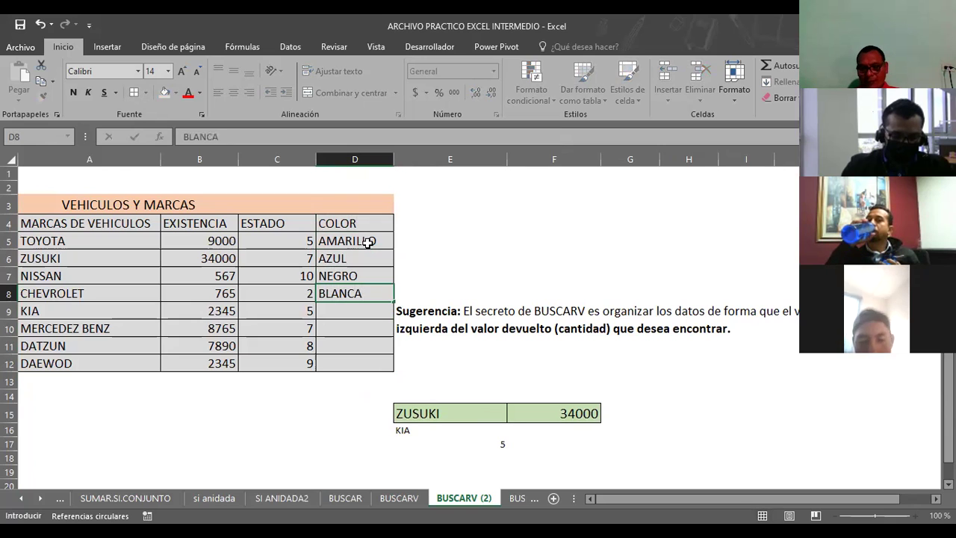
key(BackSpace)
text(O)
key(Return)
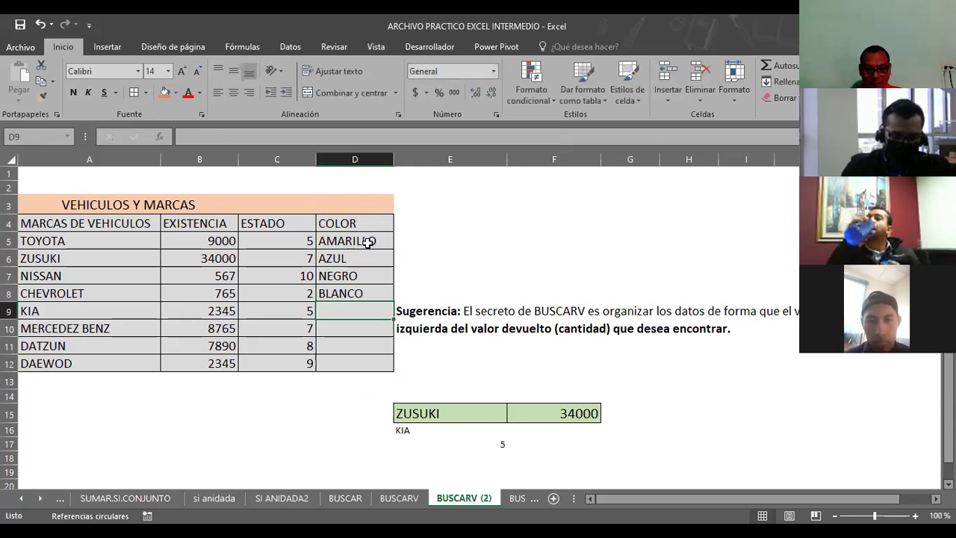
Fill the remaining colours AZUL, GRIS, NEGRO and ROJO down to D12.
text(AZUL)
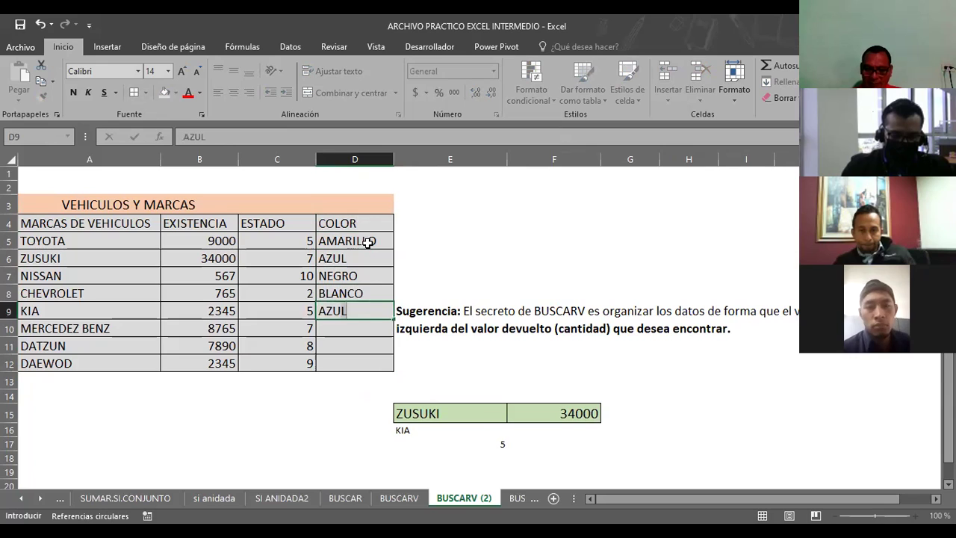
key(Return)
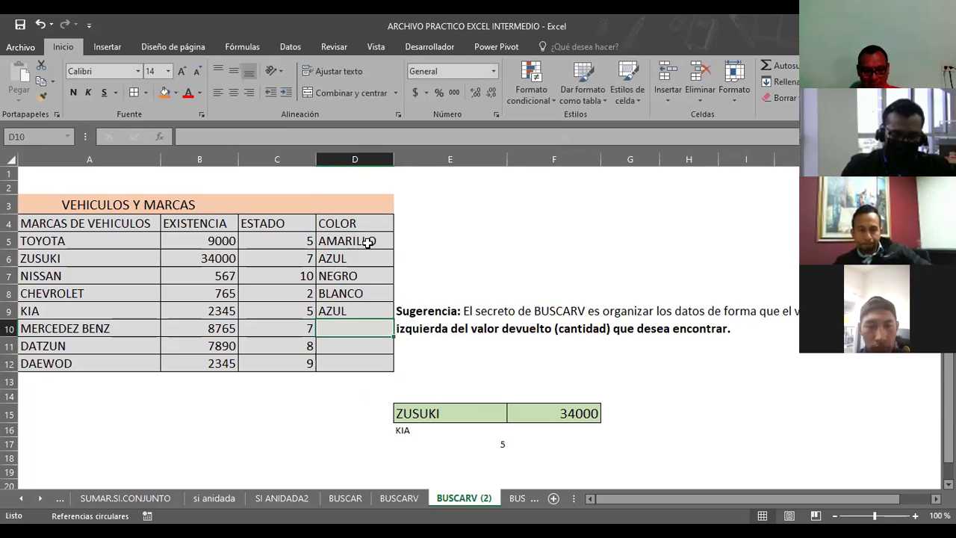
text(CG)
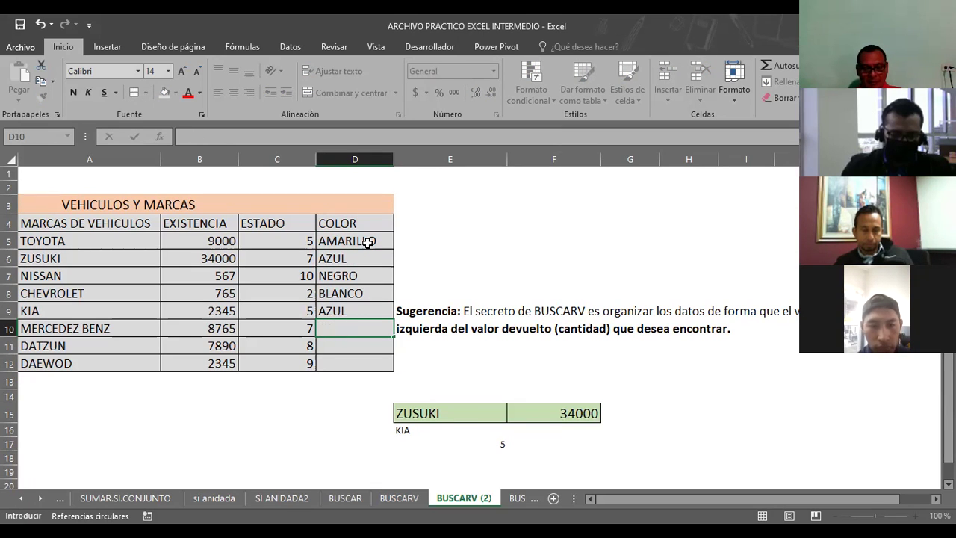
text(GRIS)
key(Return)
text(NEGRO)
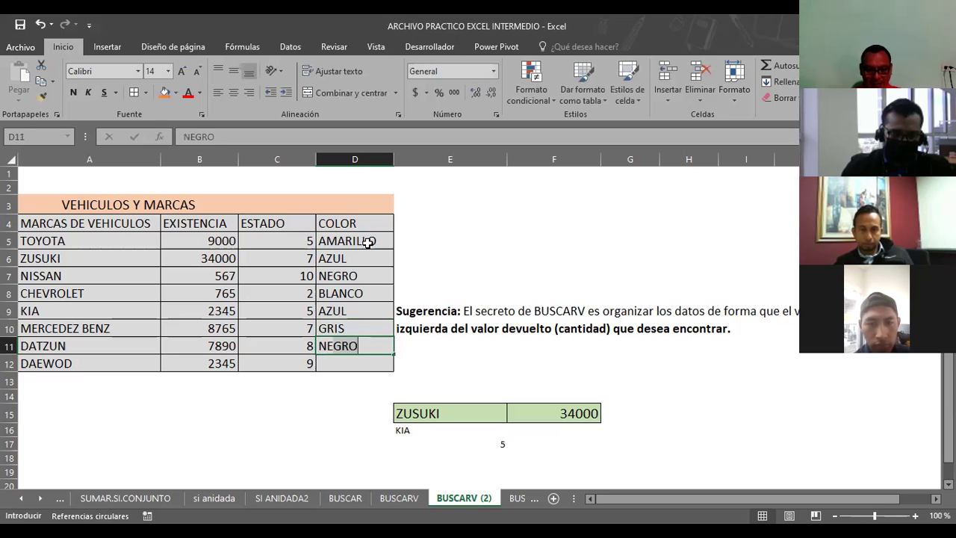
key(Return)
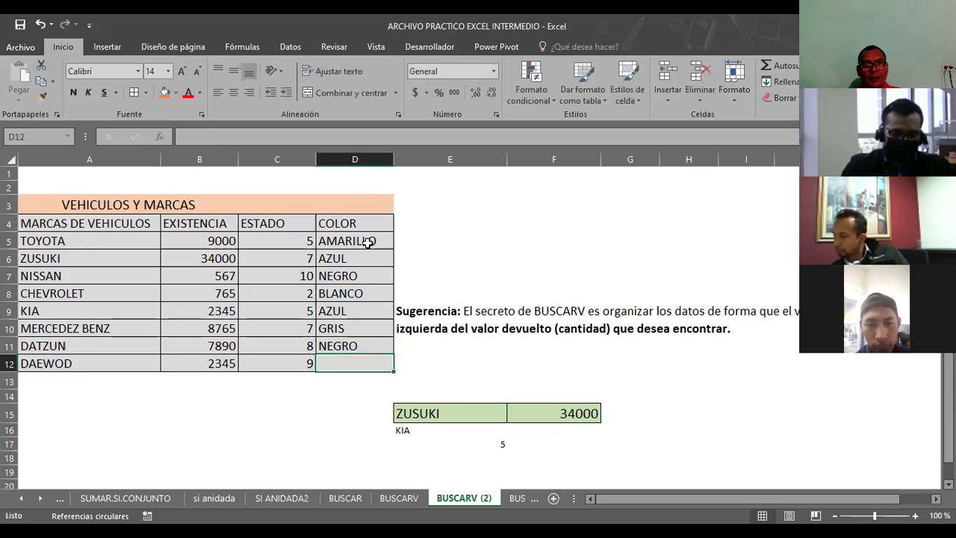
text(ROJO)
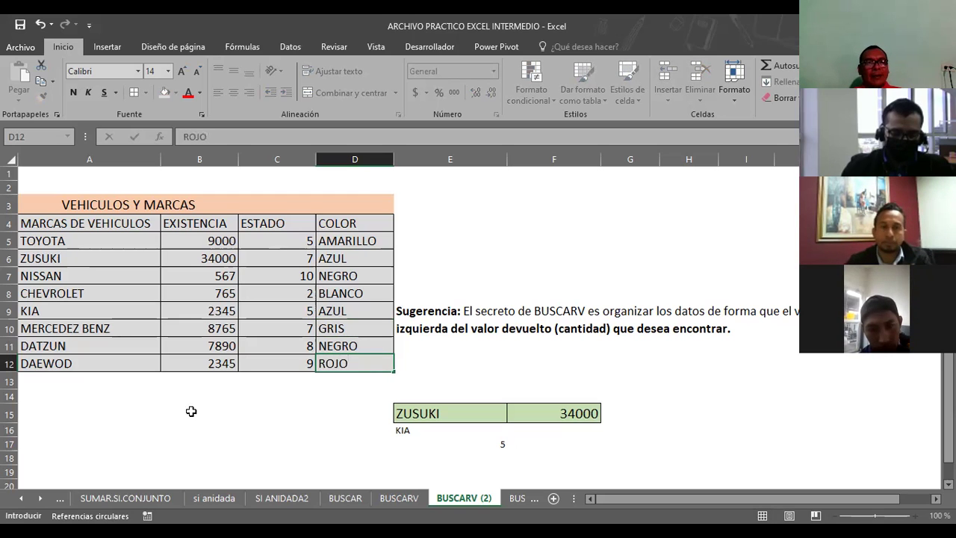
click(190, 411)
click(208, 396)
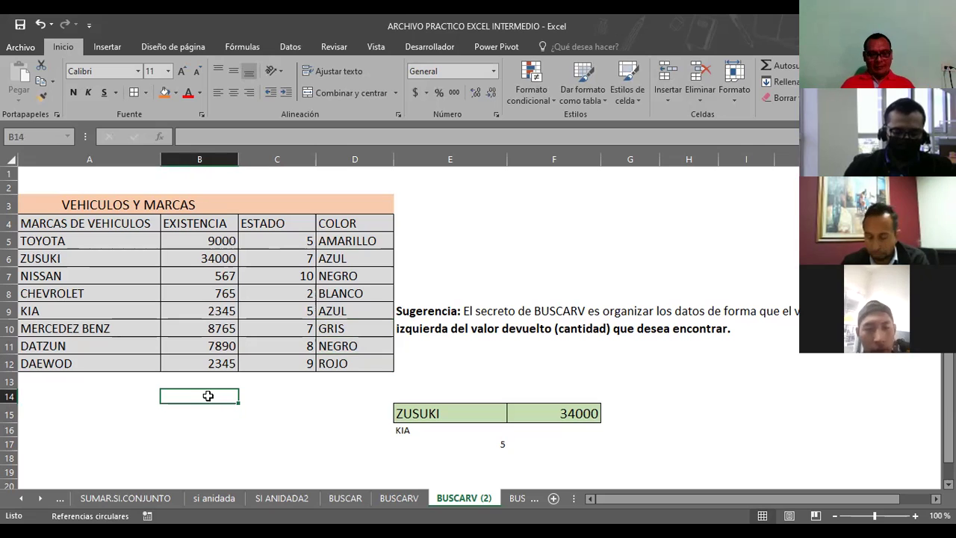
Type the label COLOR into B14, ending on C14 beside it.
text(COLOR)
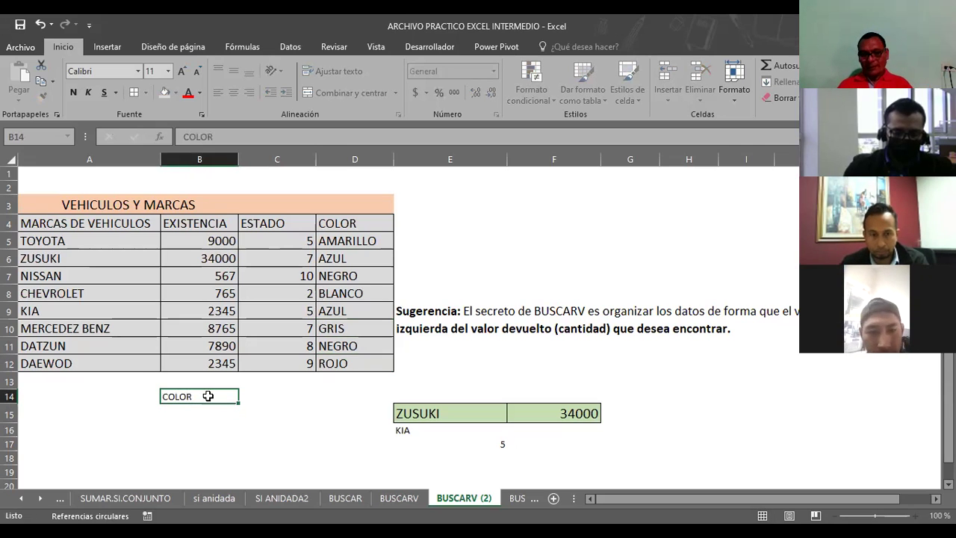
key(Tab)
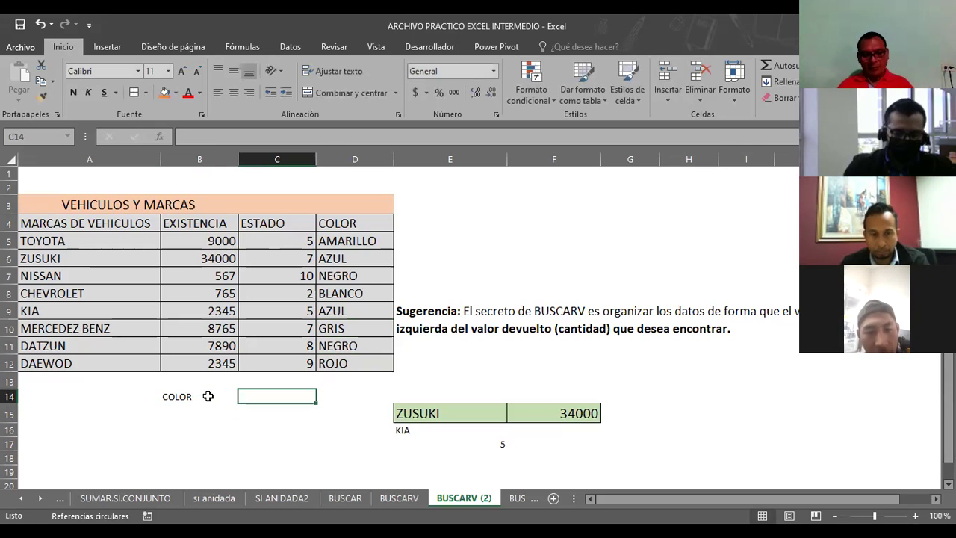
key(Left)
key(Left)
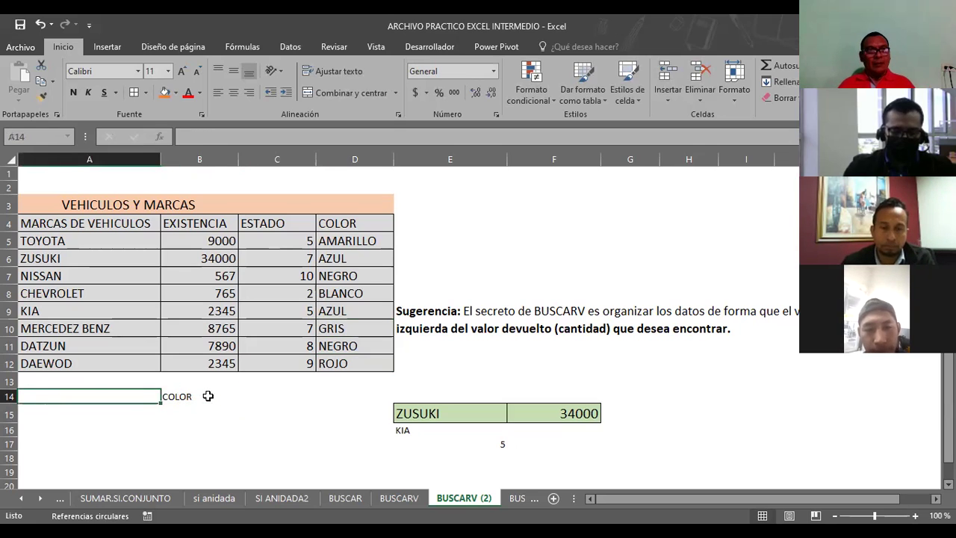
click(207, 396)
key(Right)
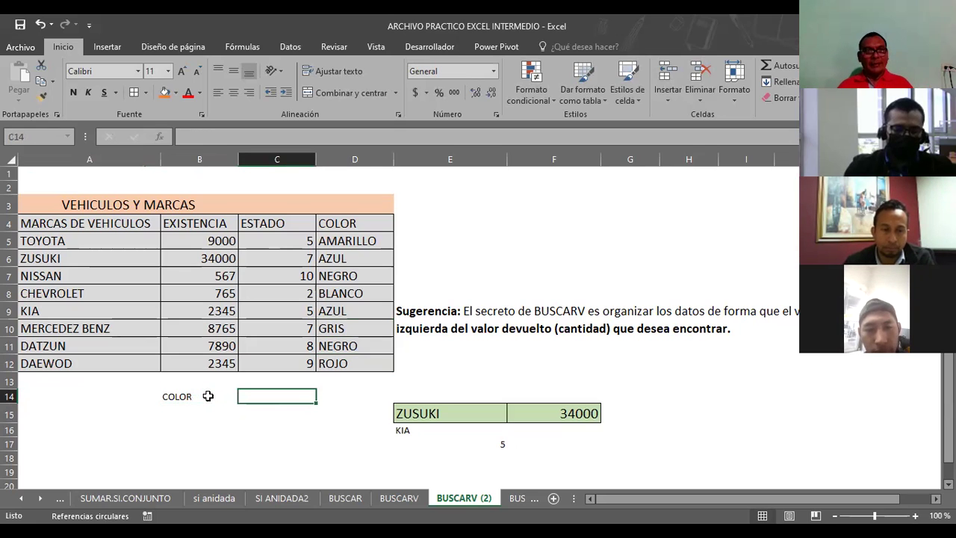
key(Down)
key(Up)
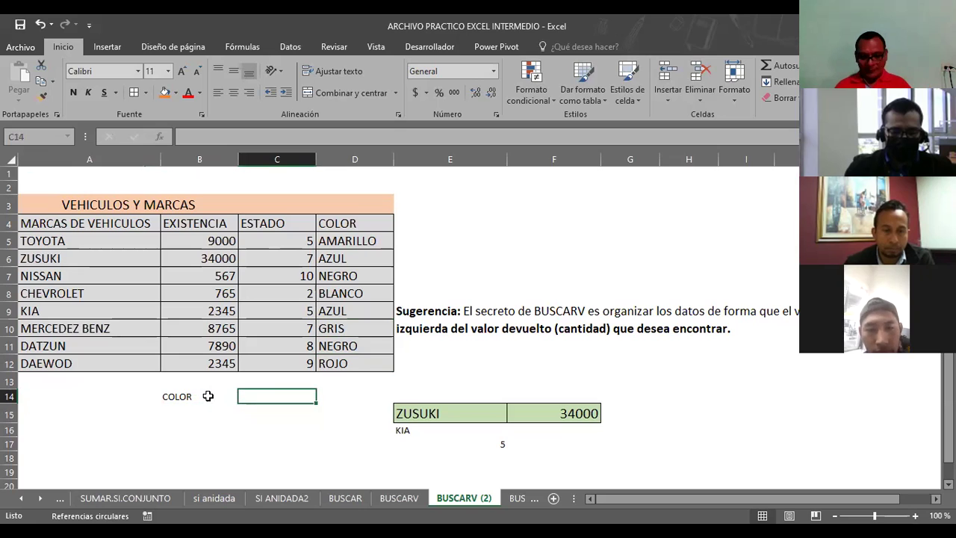
Enter =BUSCARV(E15;A4:D12;4;FALSO) in C14 to return ZUSUKI's colour, AZUL.
text(=B)
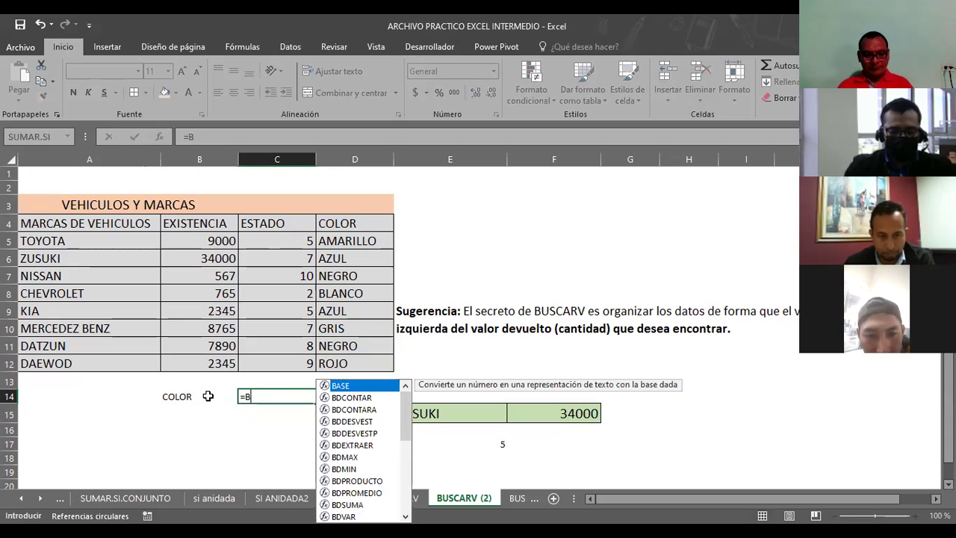
text(USCAR)
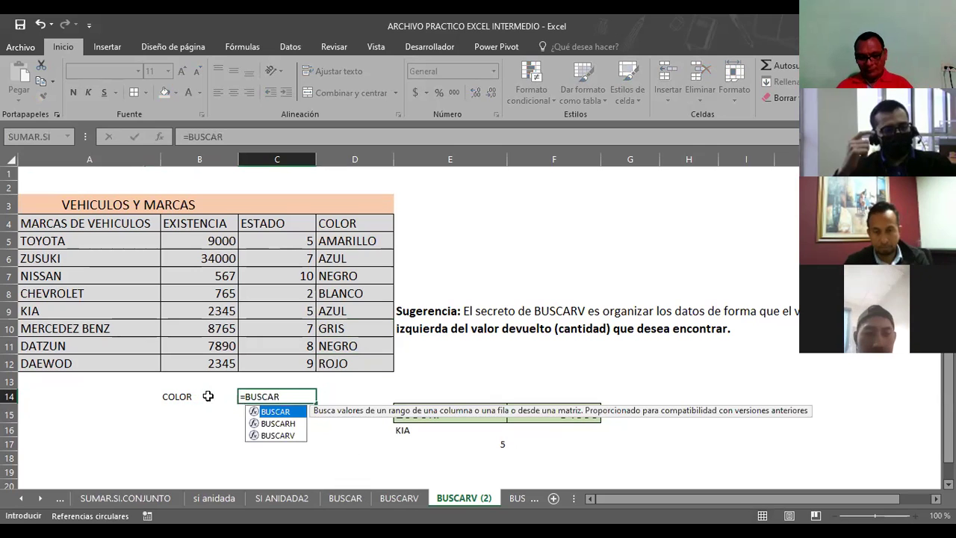
text(V()
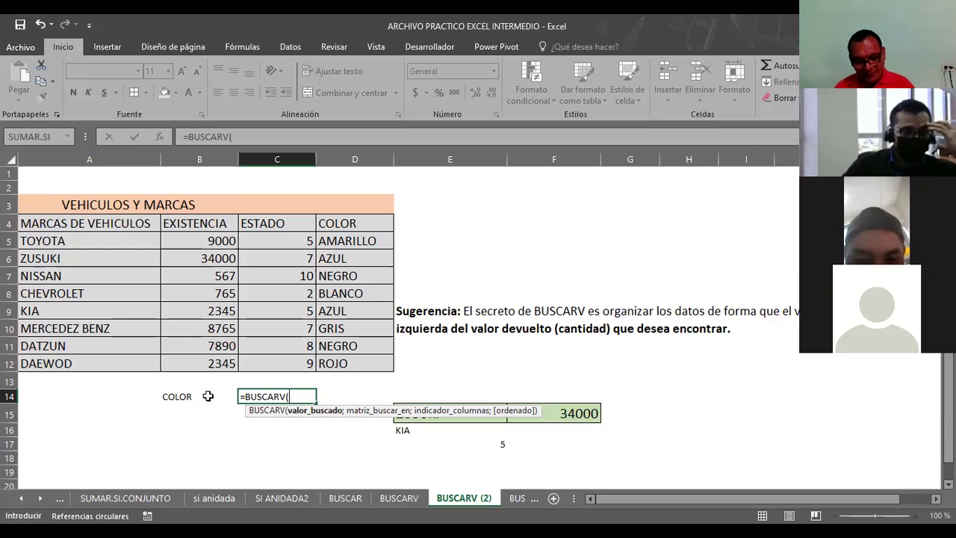
text(E15)
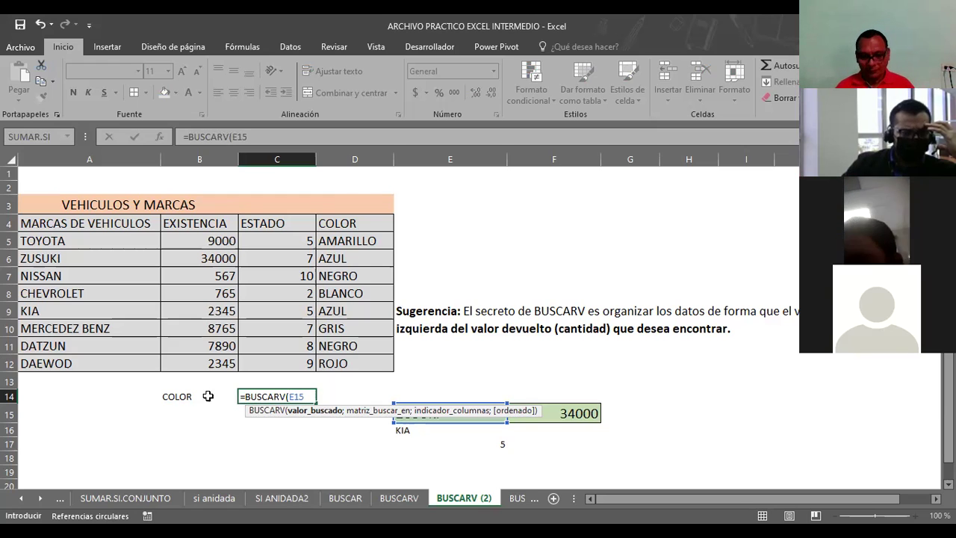
text(;)
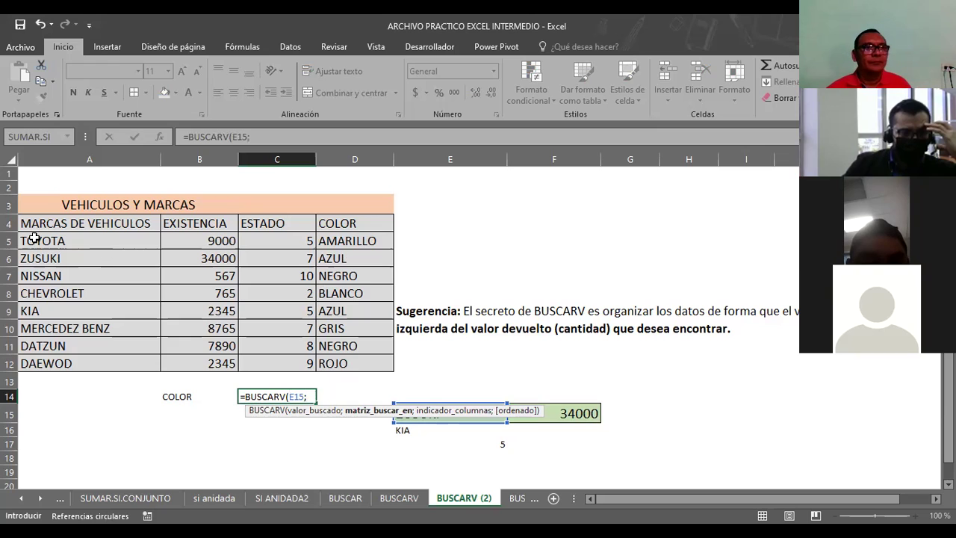
click(35, 224)
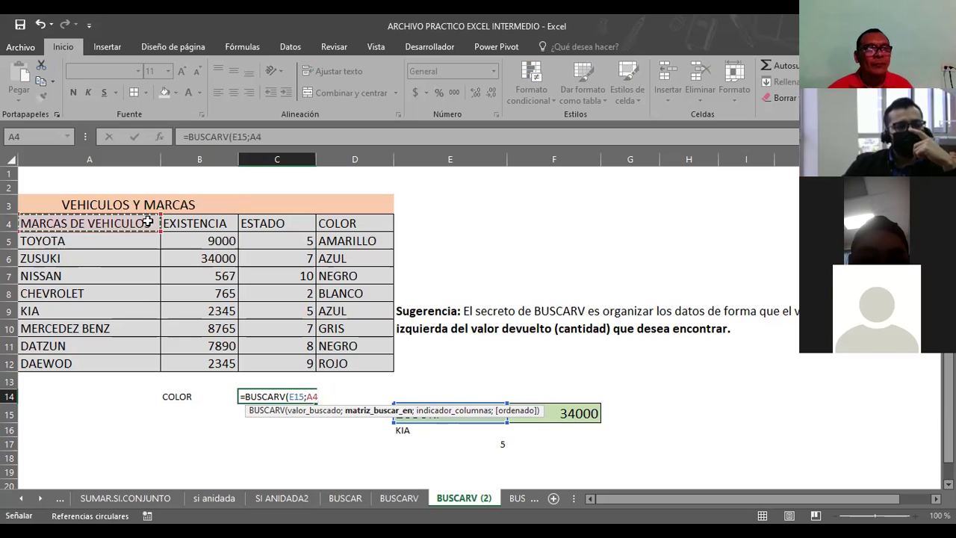
shift+click(390, 371)
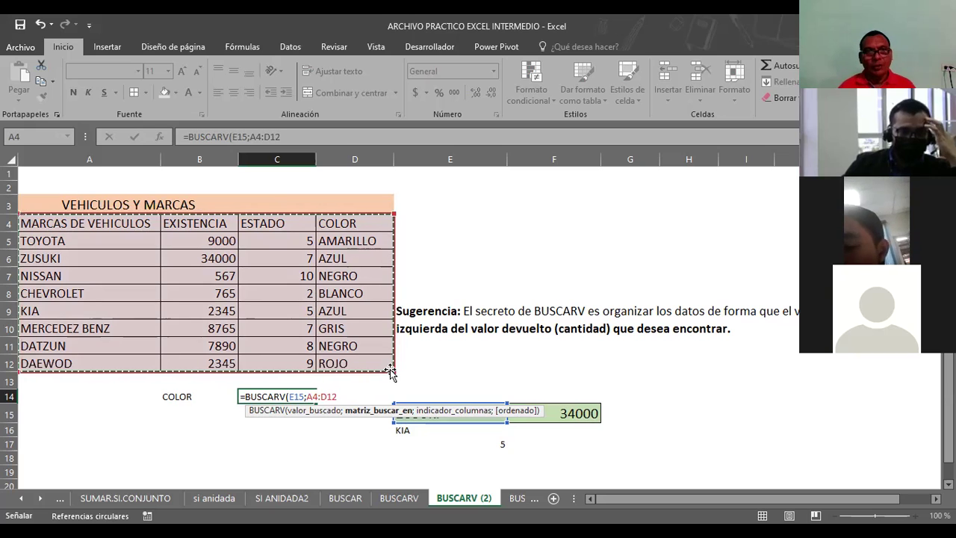
text(;4)
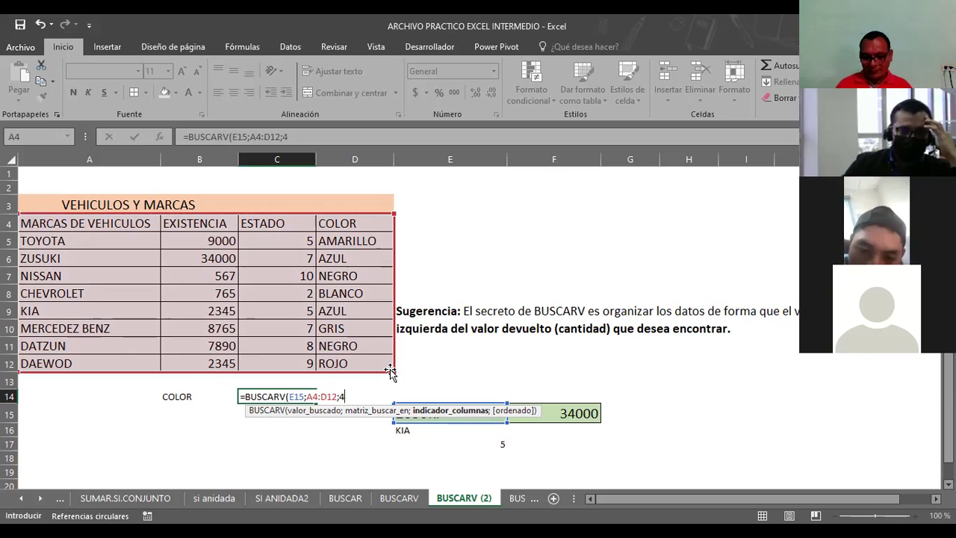
text(;)
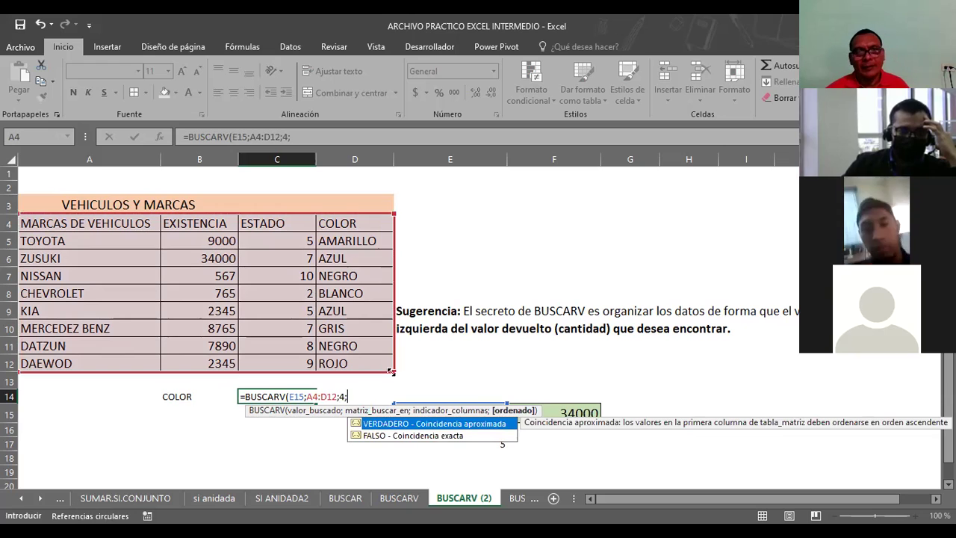
double_click(394, 436)
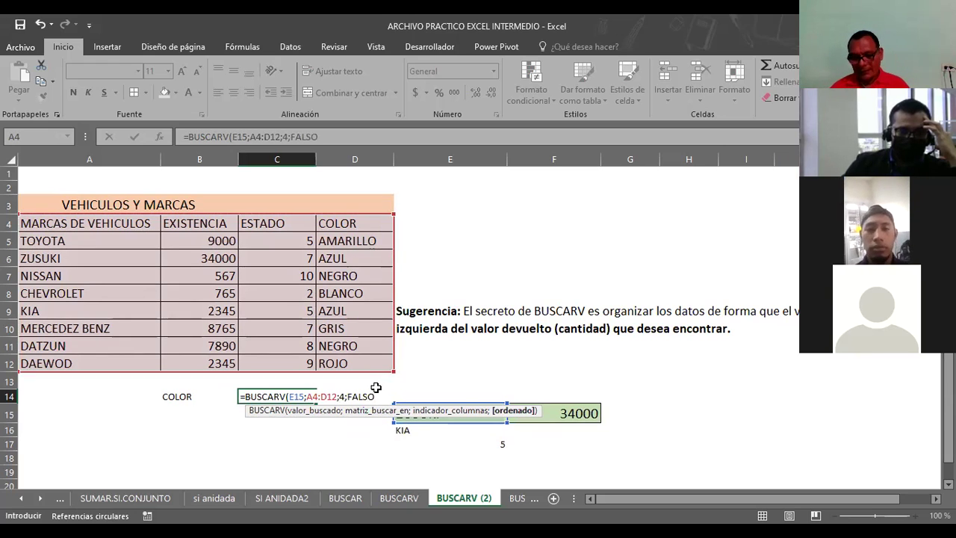
key(Return)
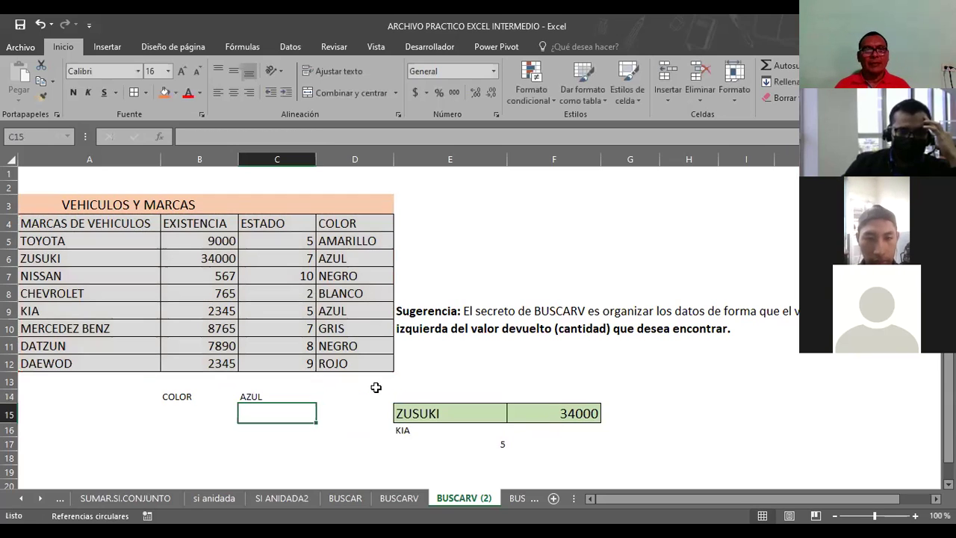
key(Up)
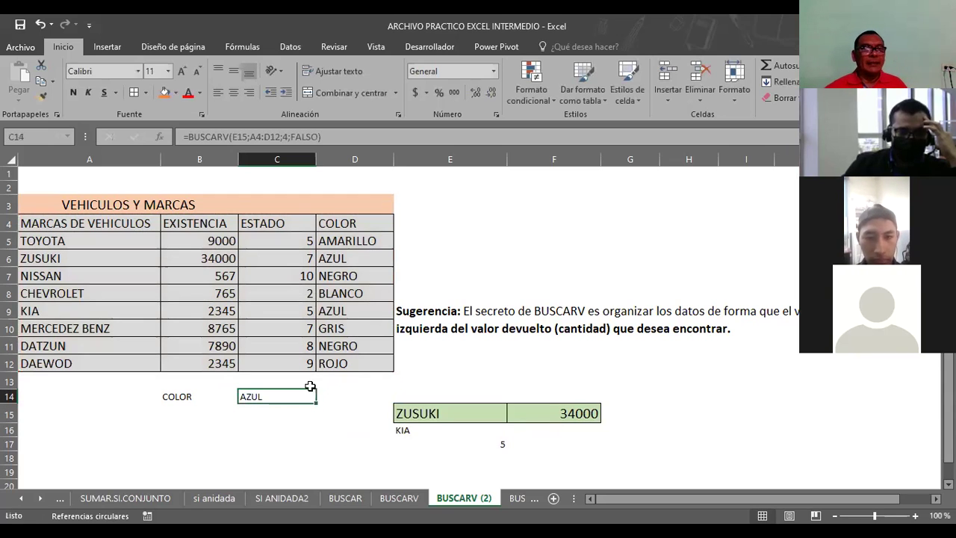
Fill the COLOR label in B14 light blue and the AZUL result in C14 green.
click(182, 389)
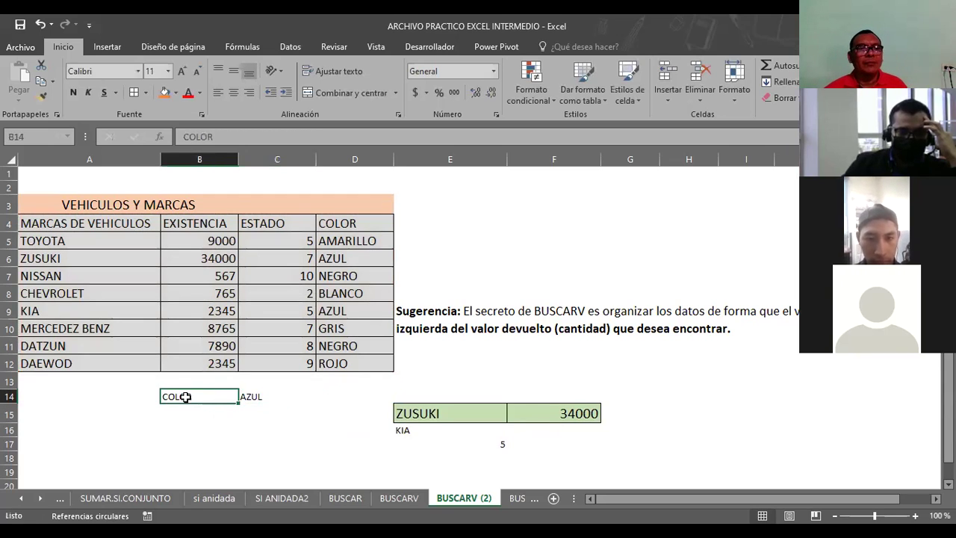
click(176, 95)
click(235, 200)
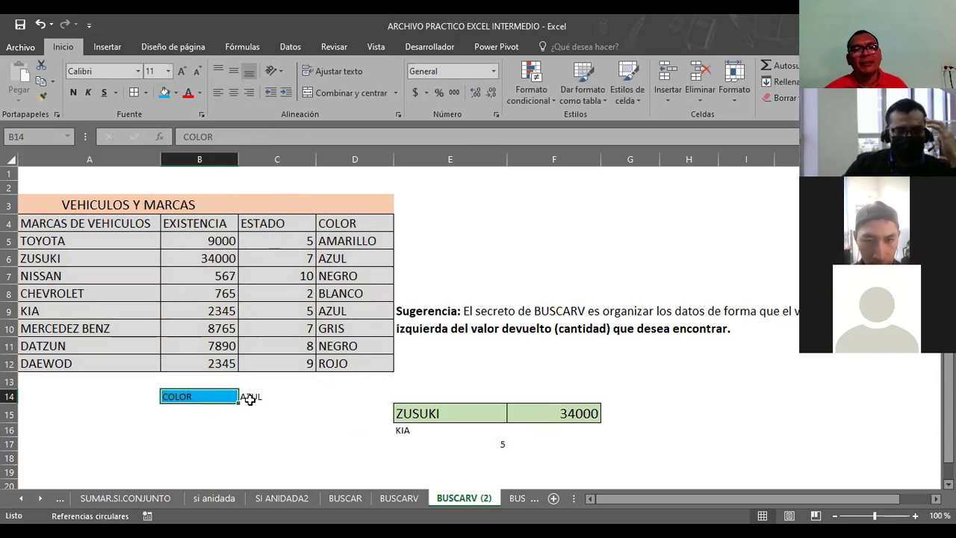
click(250, 400)
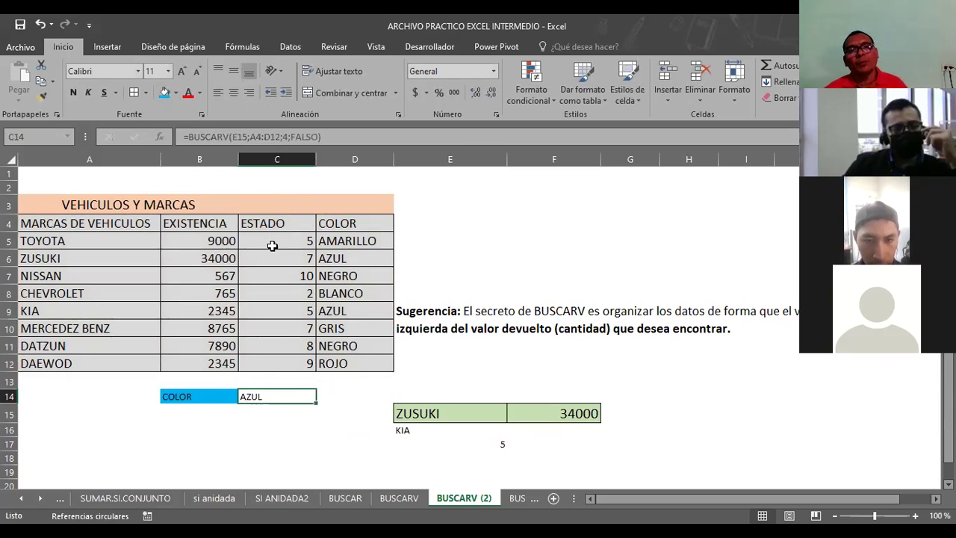
click(175, 93)
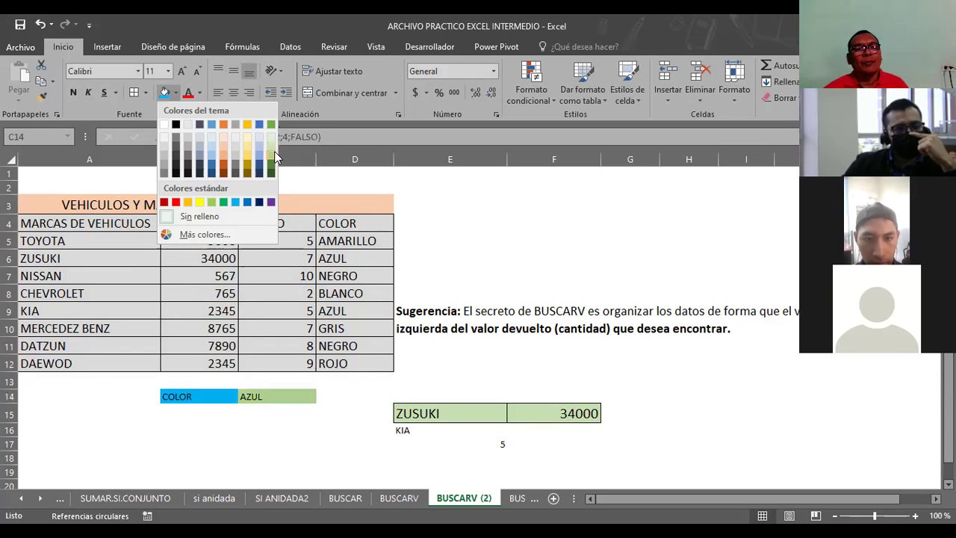
click(274, 151)
Enlarge the font of B14:C14 to size 16.
drag(164, 396, 249, 396)
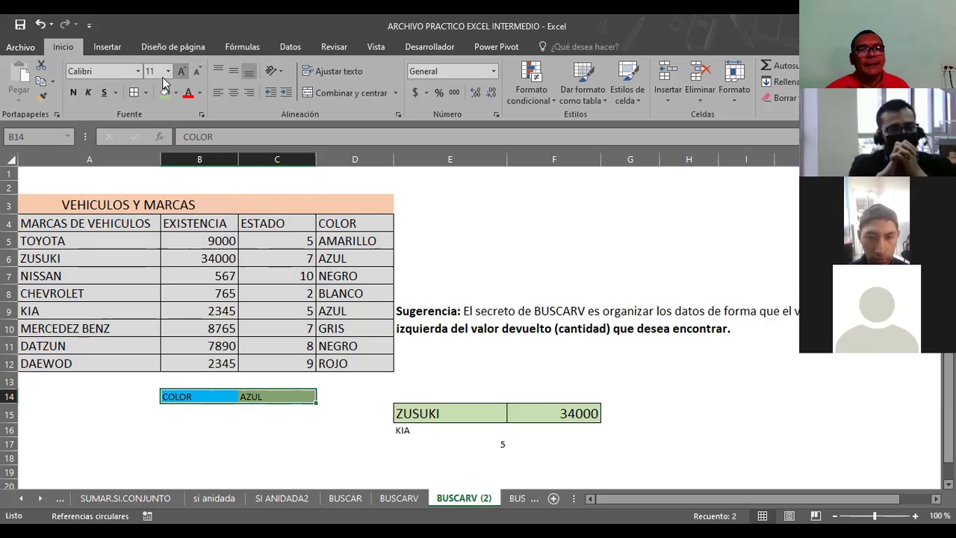
key(ctrl+shift+greater)
key(ctrl+shift+greater)
key(ctrl+shift+greater)
click(92, 422)
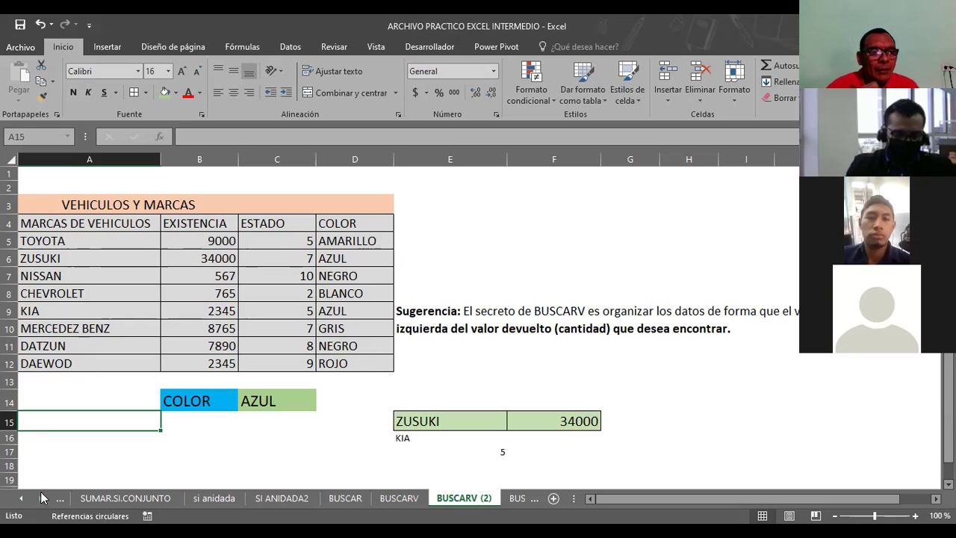
scroll(43, 501, down, 2)
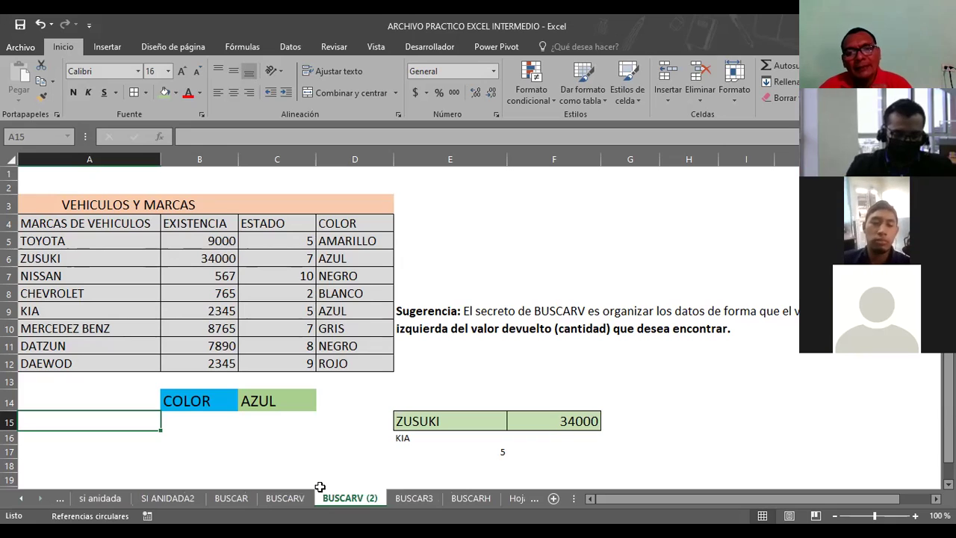
click(404, 501)
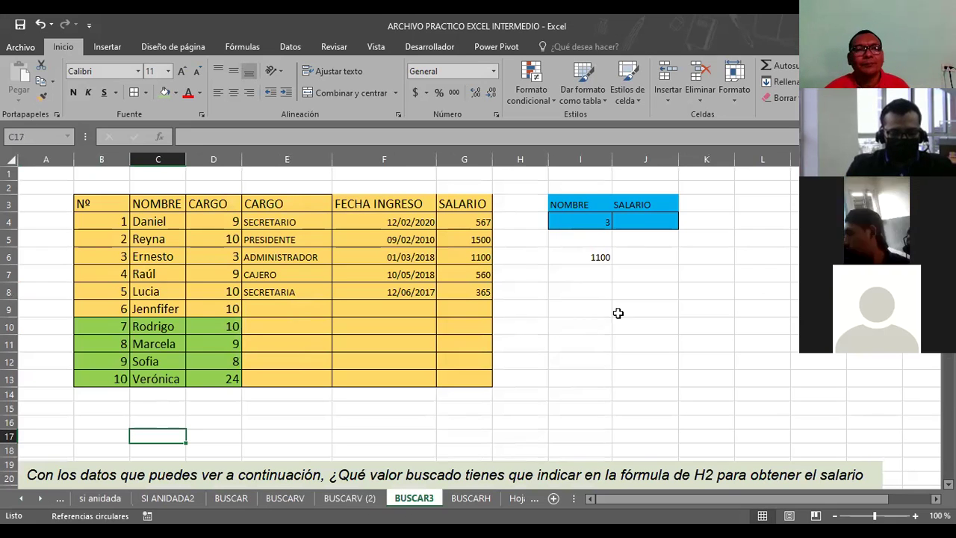
click(584, 393)
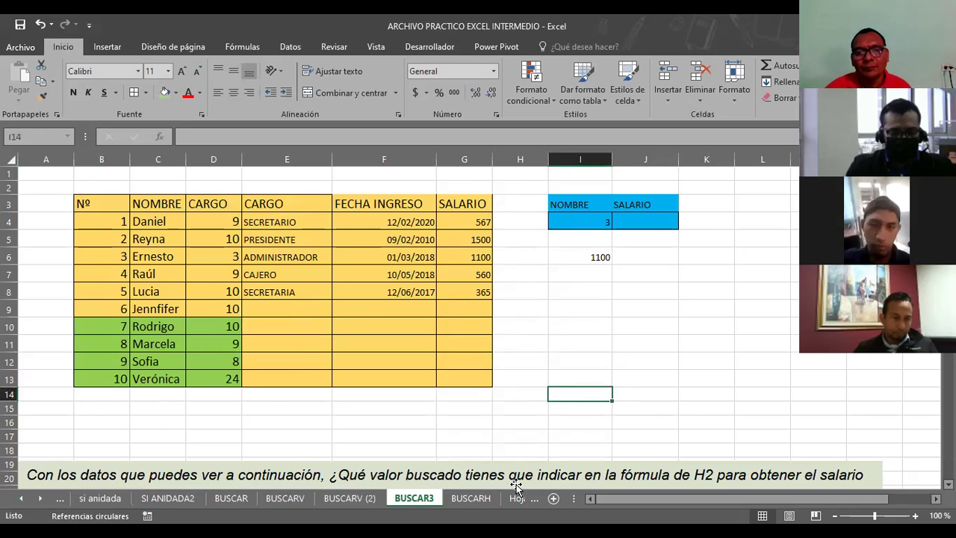
click(472, 499)
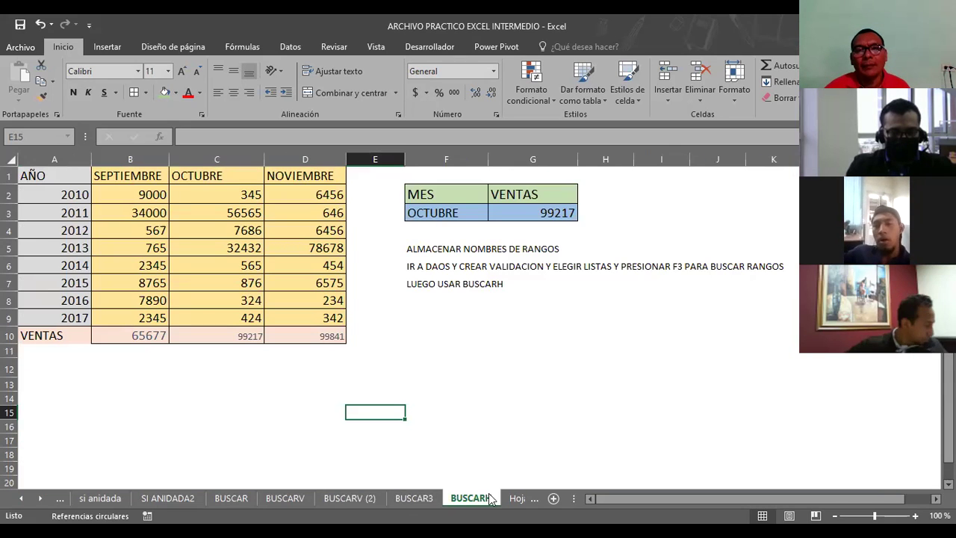
click(40, 498)
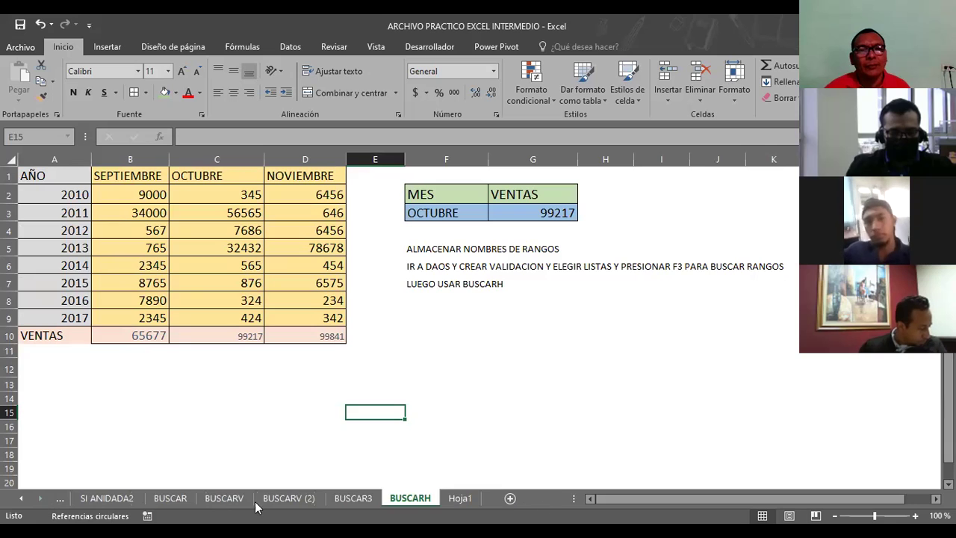
click(457, 498)
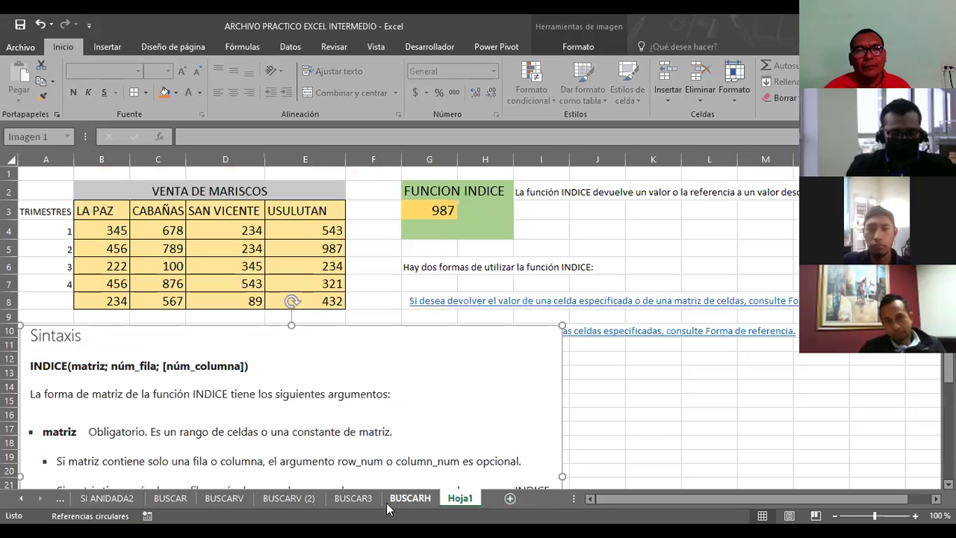
click(357, 499)
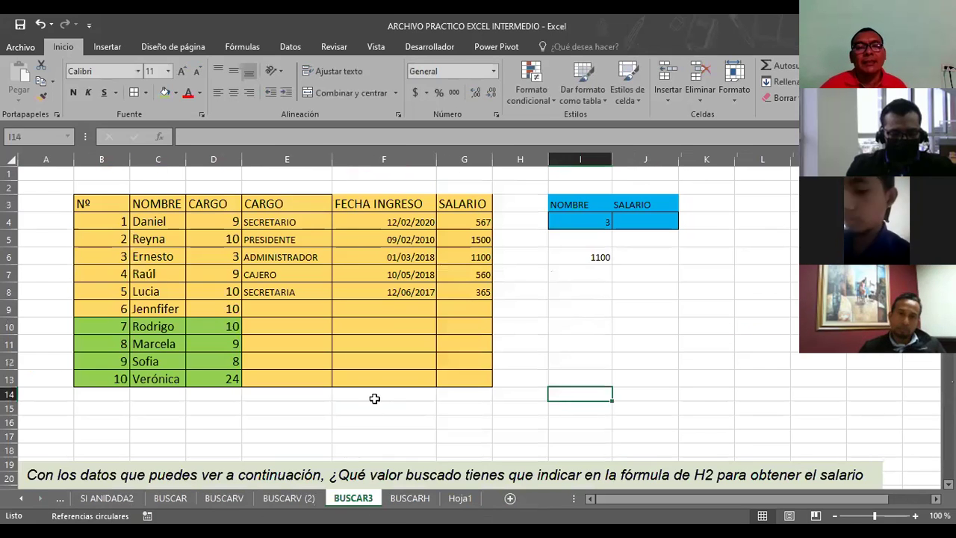
click(574, 308)
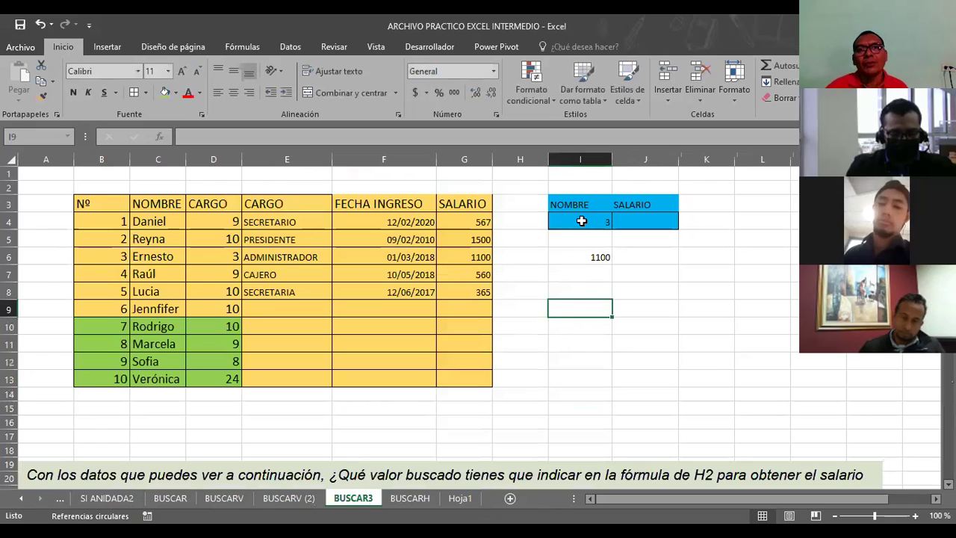
click(581, 257)
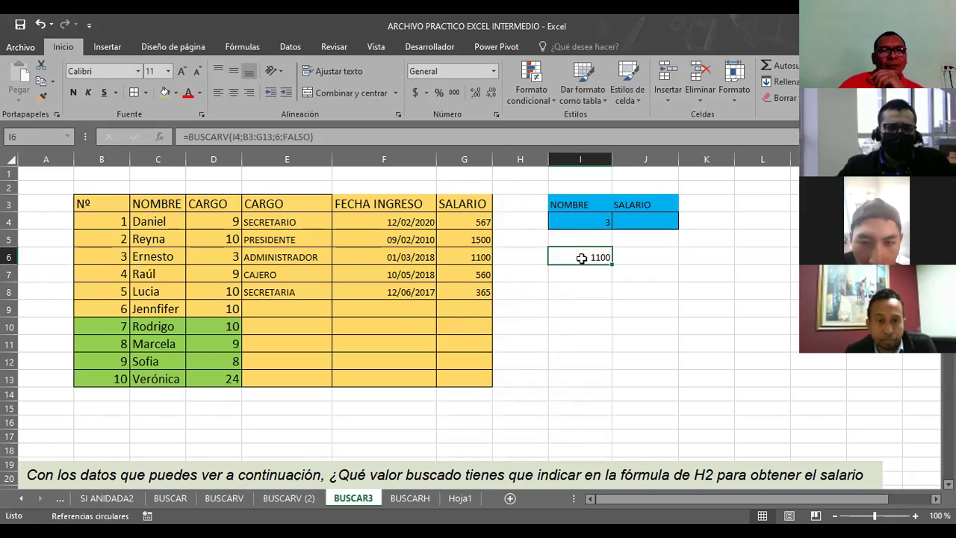
Fill the CARGO cells D3:D13 with black, then select lookup cell I4.
click(114, 205)
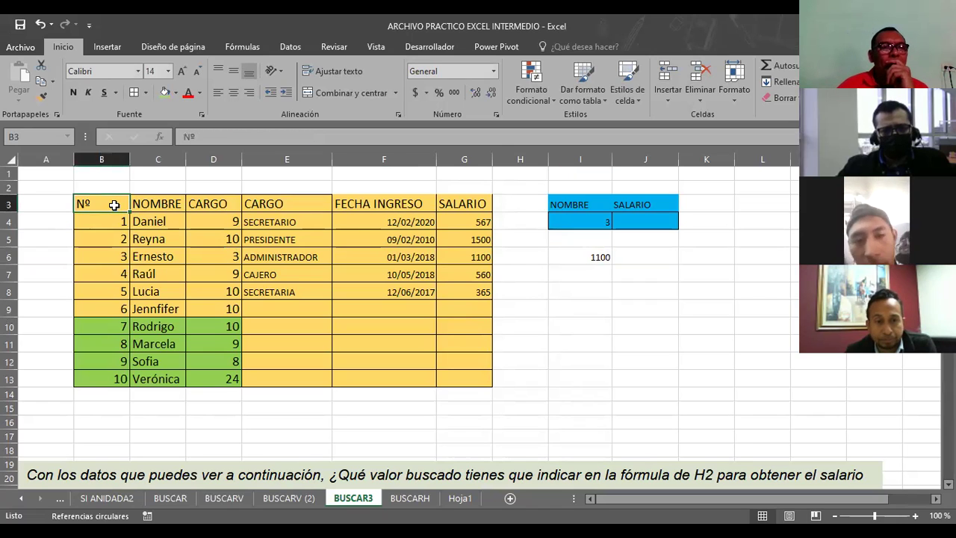
click(151, 202)
click(208, 200)
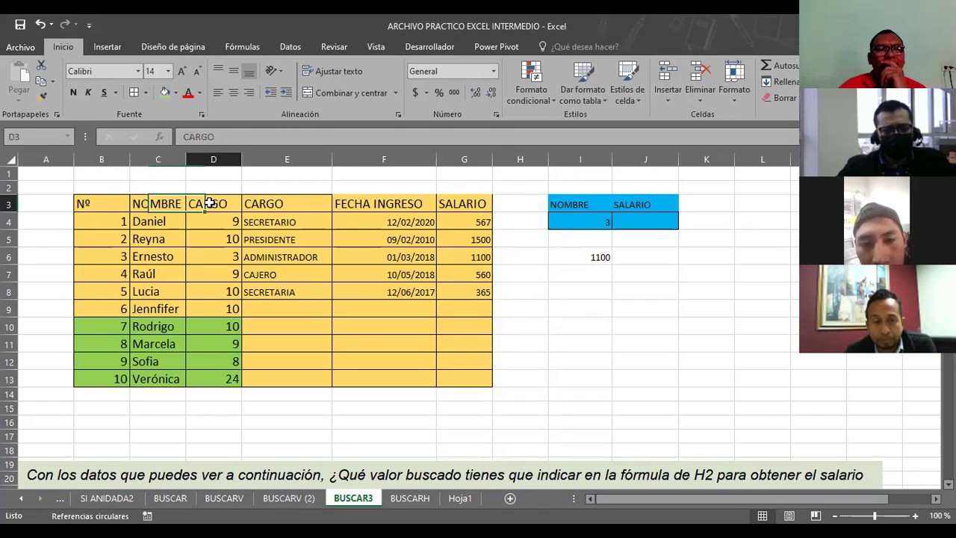
click(274, 202)
click(209, 203)
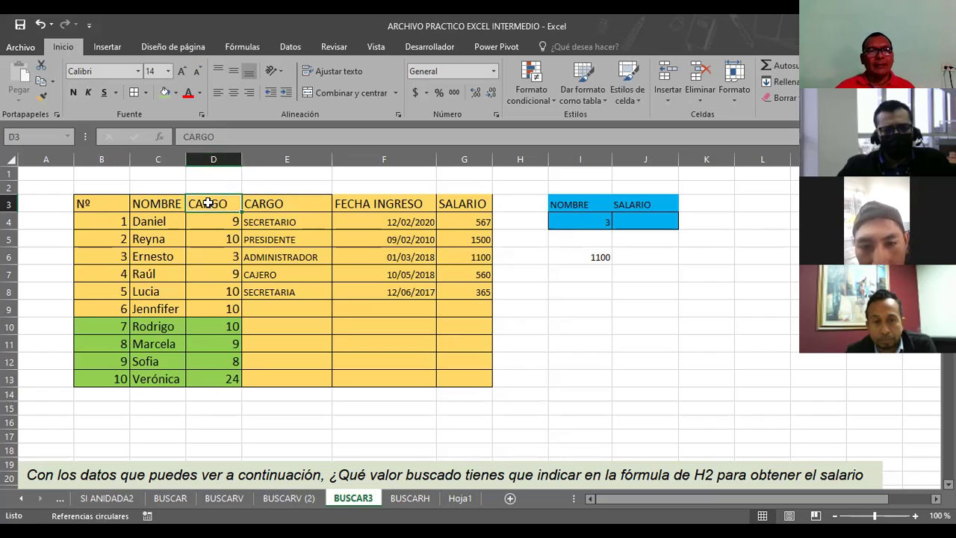
drag(205, 201, 206, 371)
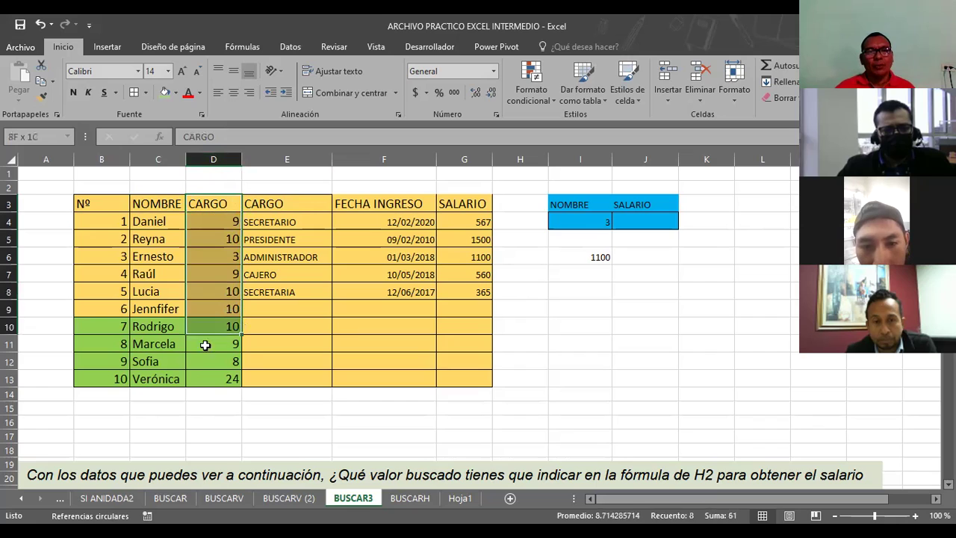
click(176, 93)
click(179, 179)
click(605, 324)
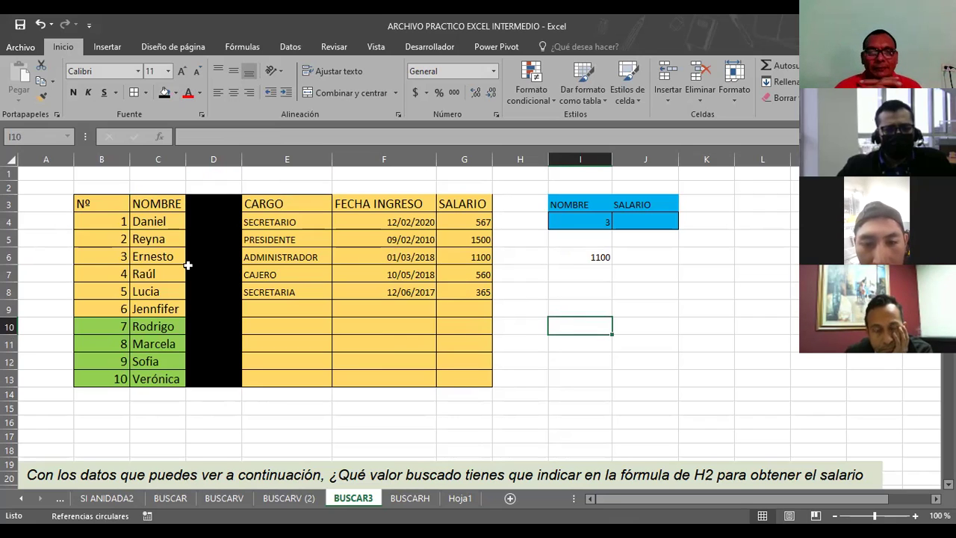
click(581, 218)
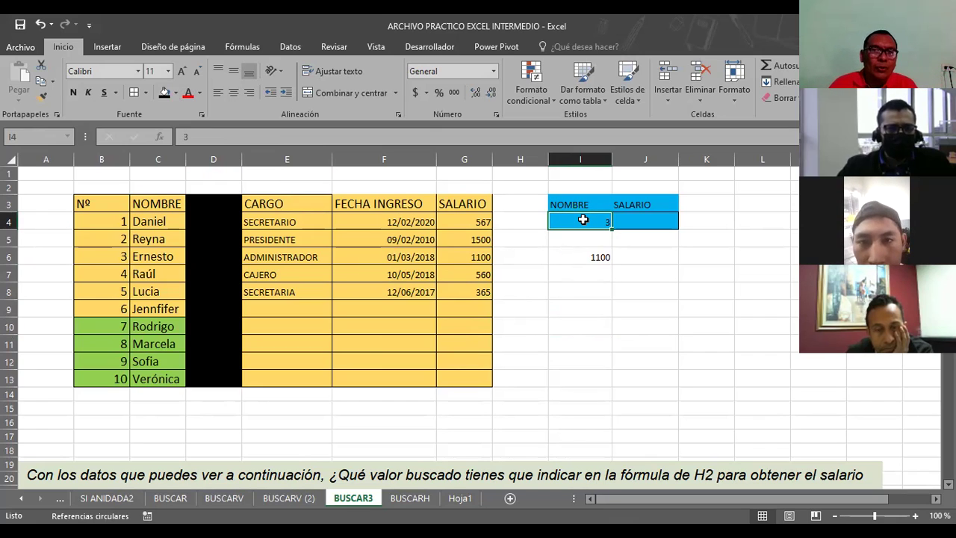
Replace the I4 lookup value with 6 and check that I6 now returns 0.
key(Delete)
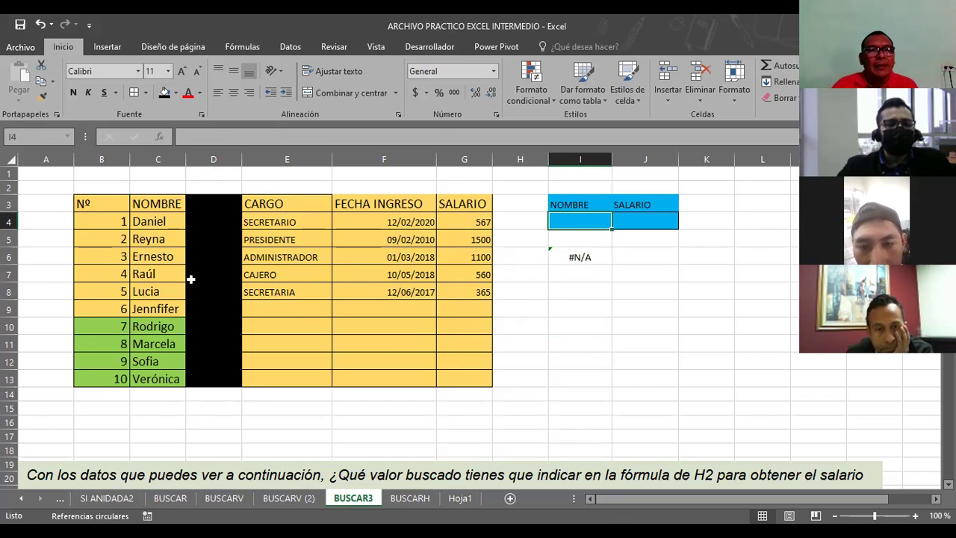
drag(106, 217, 103, 373)
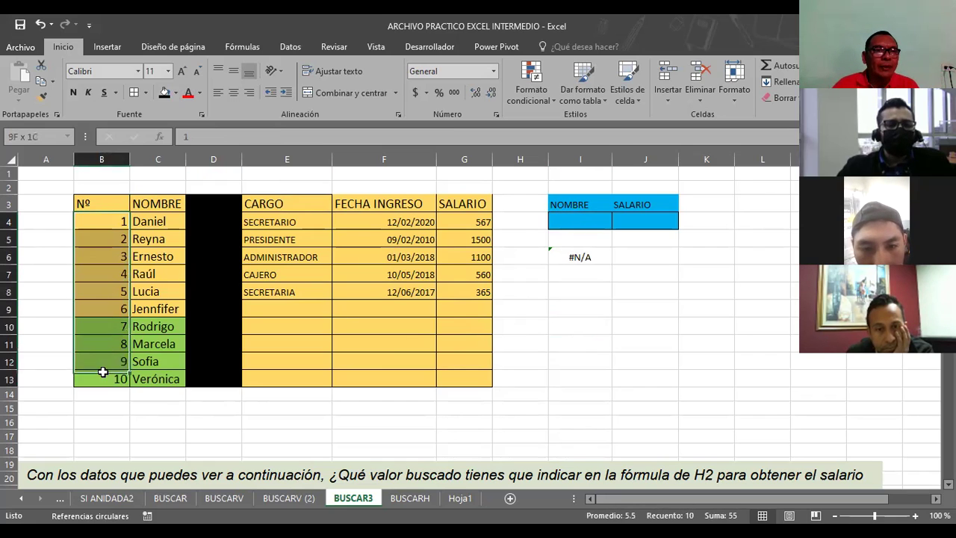
click(557, 383)
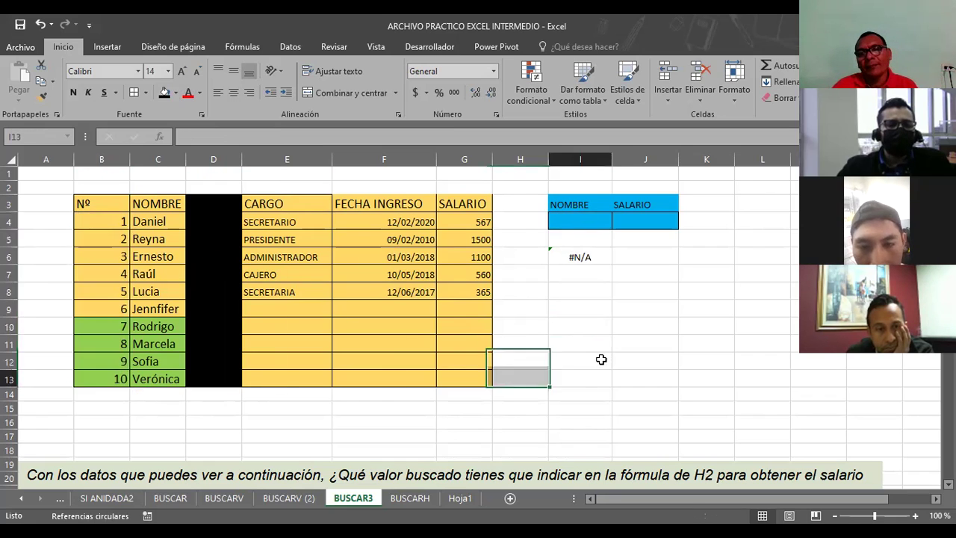
click(576, 218)
text(6)
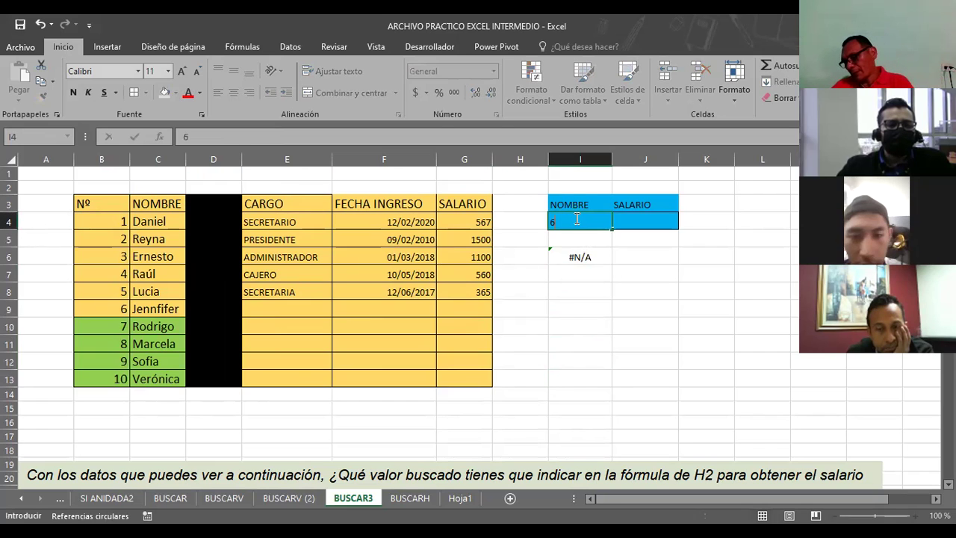
key(Return)
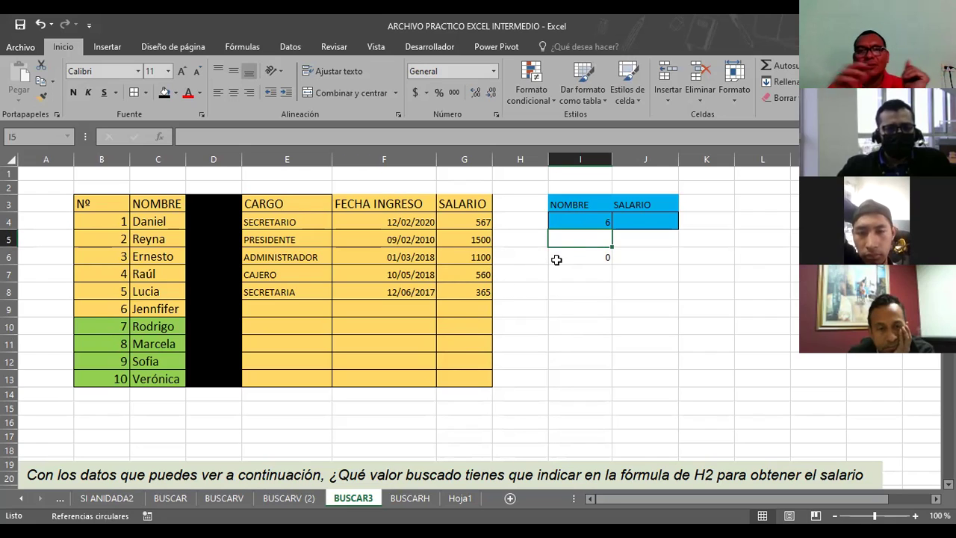
click(585, 257)
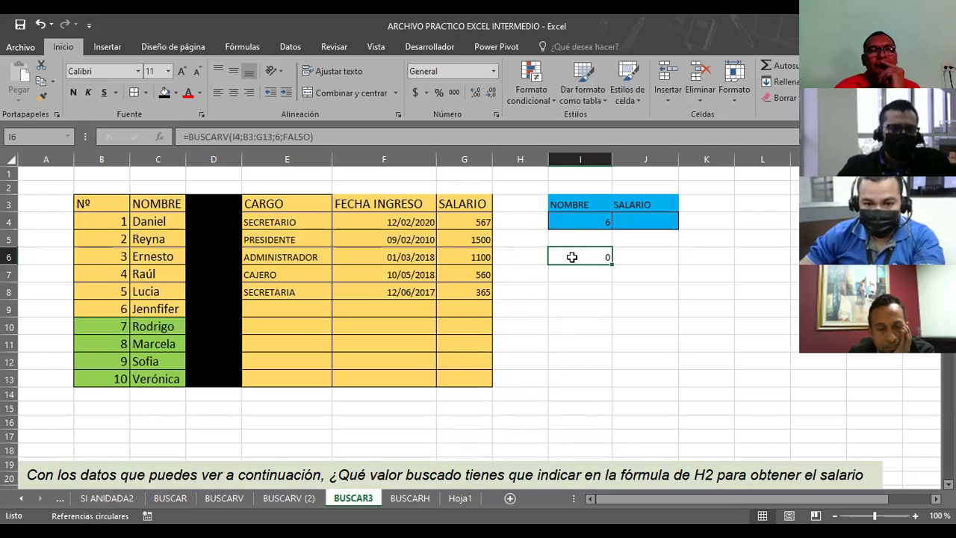
Enter Daniel in I4, then replace it with lookup value 2 so I6 returns 1500.
click(581, 223)
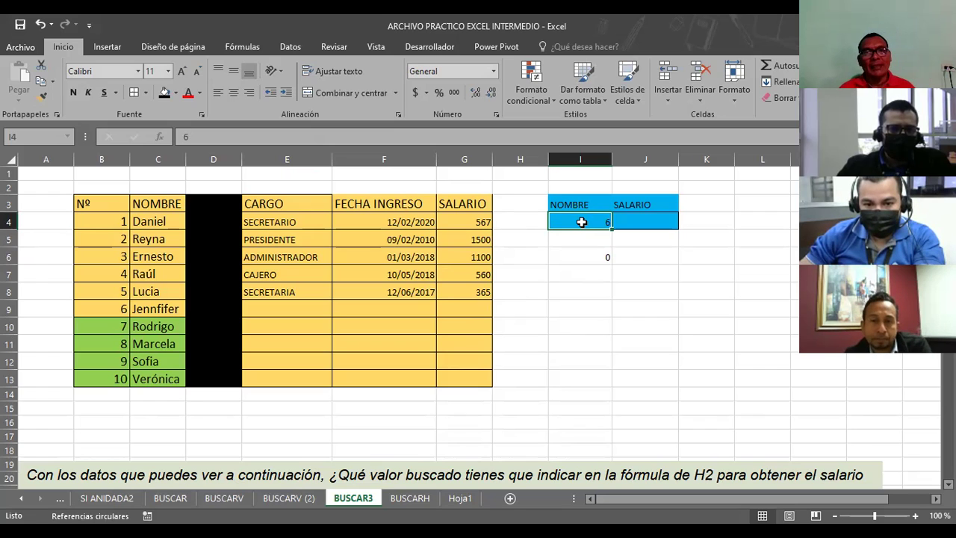
text(d)
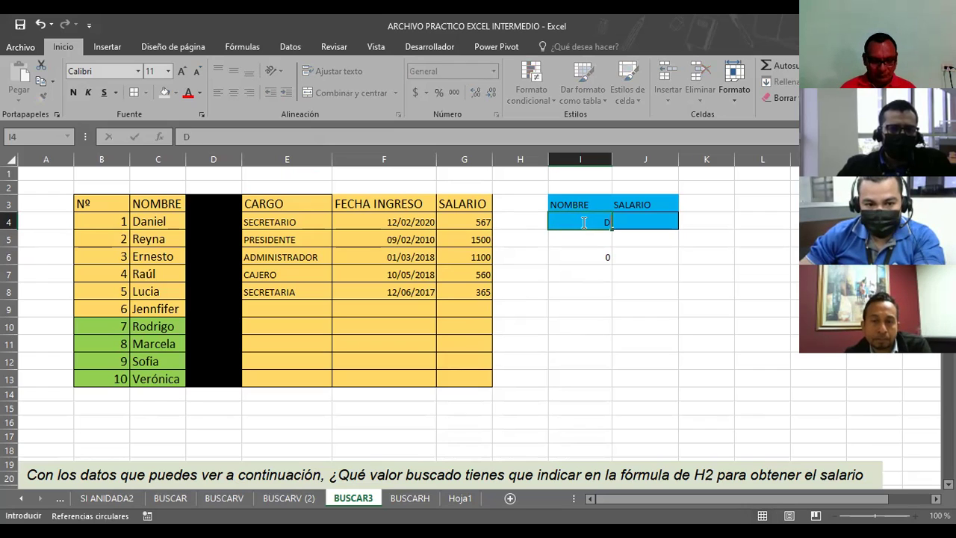
text(aniel)
key(Return)
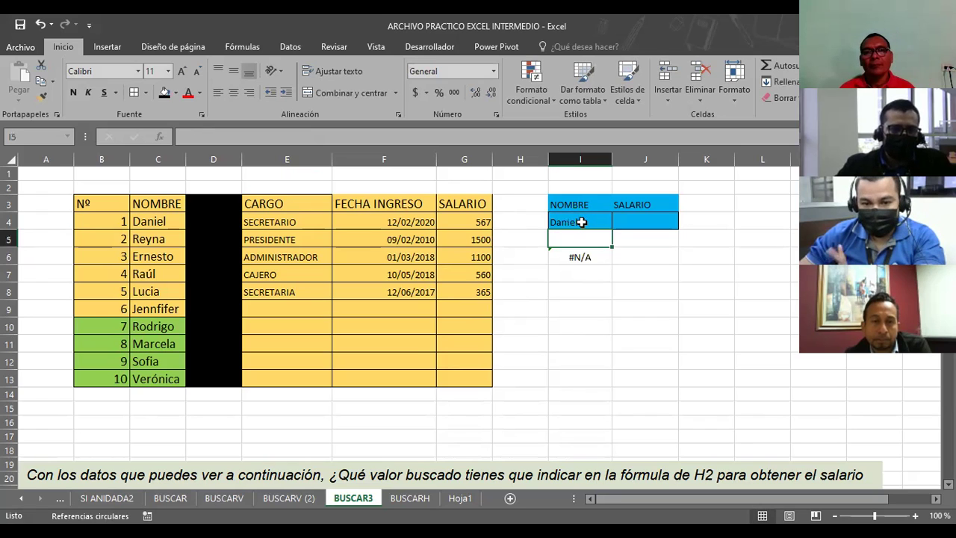
click(581, 221)
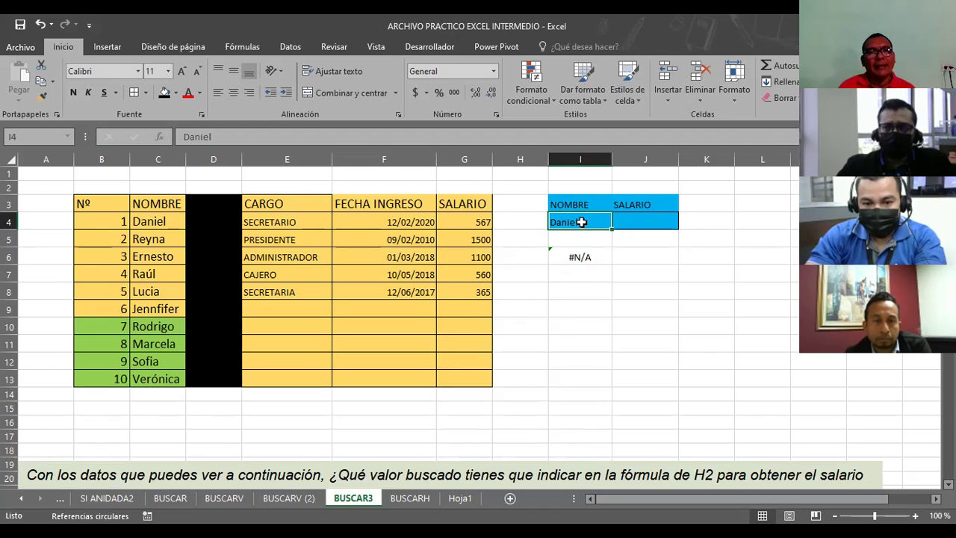
text(2)
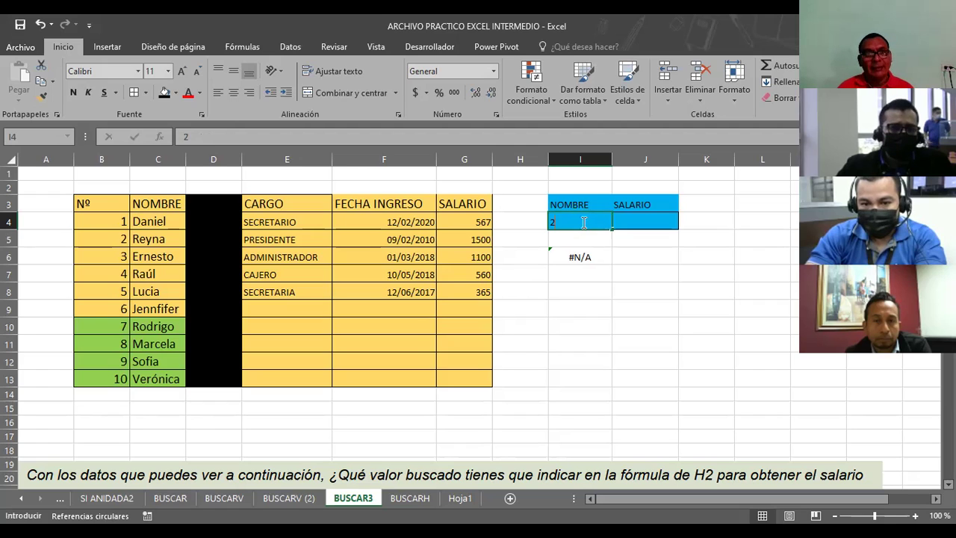
key(Return)
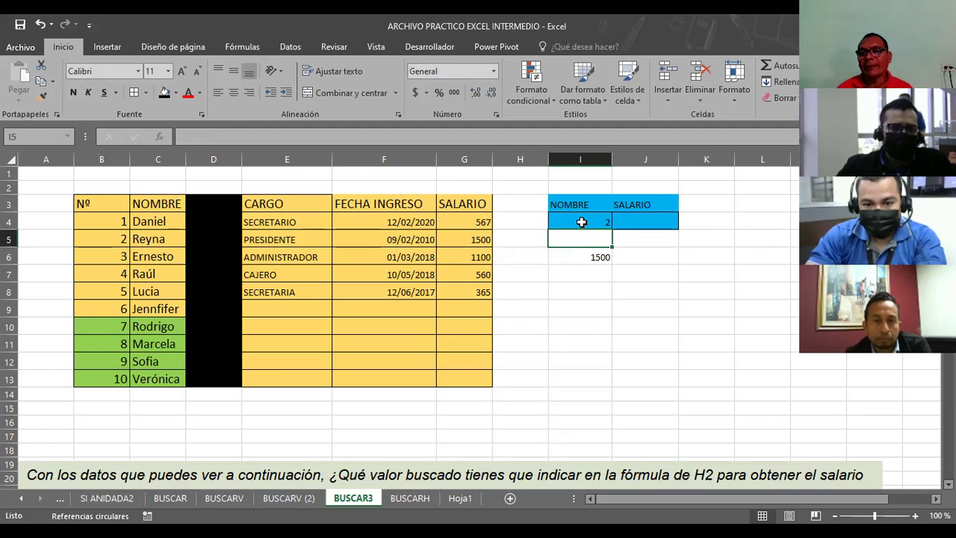
Open I6's BUSCARV formula for editing at its column index 6.
click(581, 221)
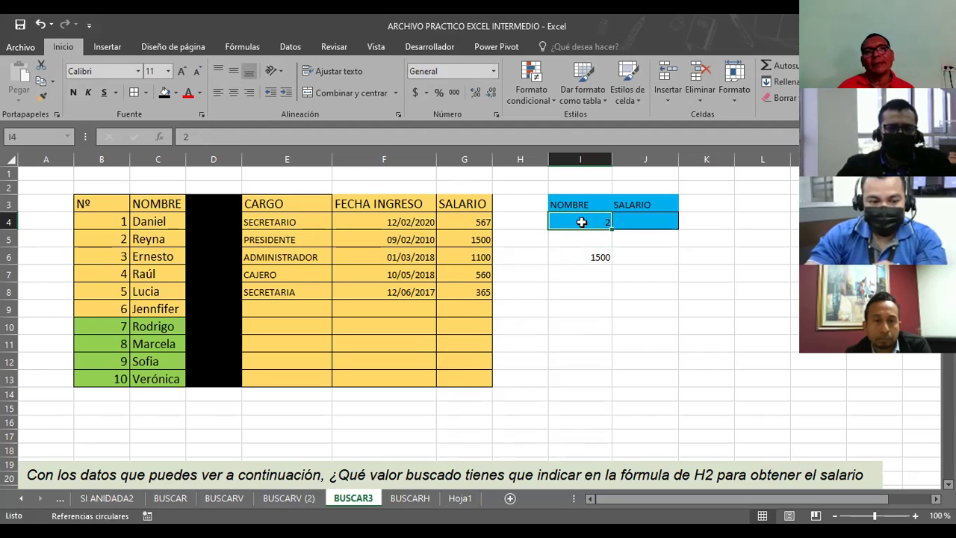
key(Down)
key(Down)
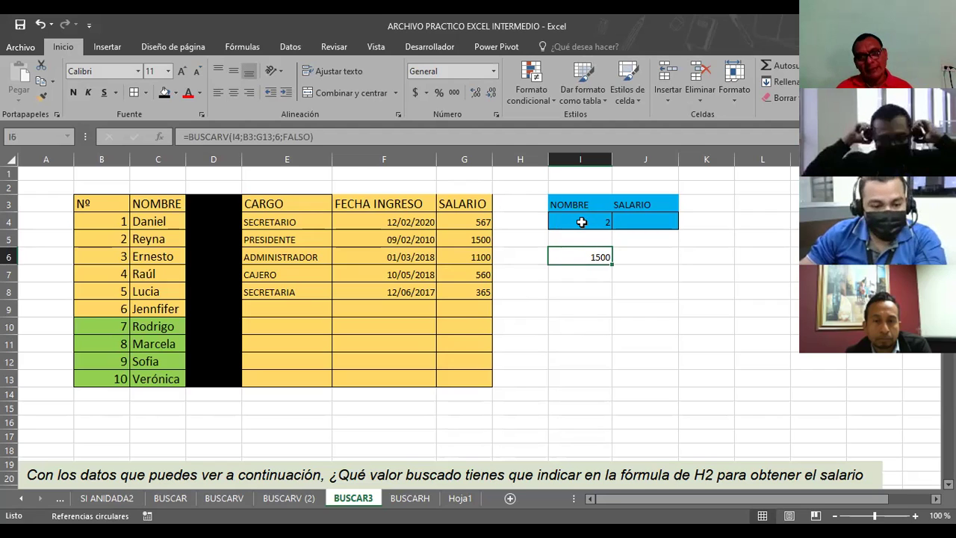
key(F2)
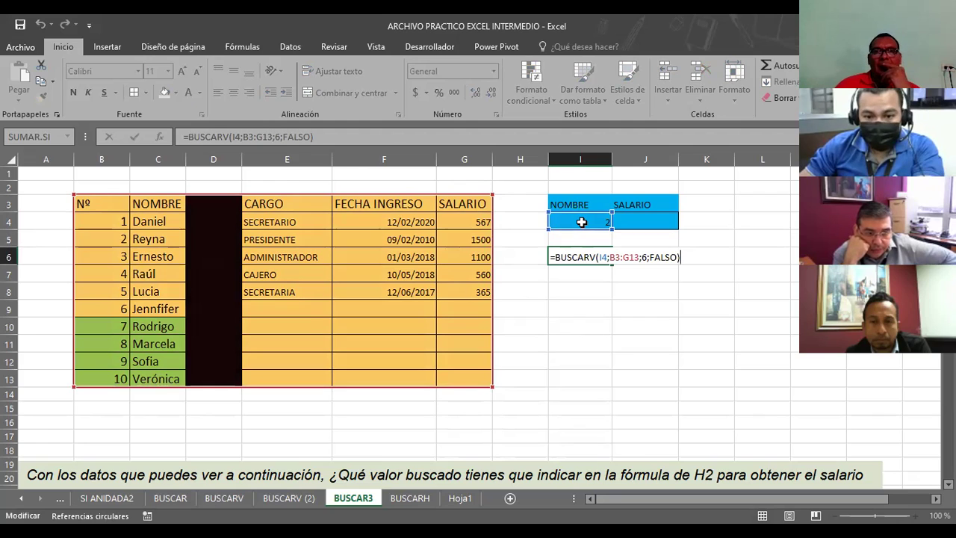
click(644, 257)
click(645, 257)
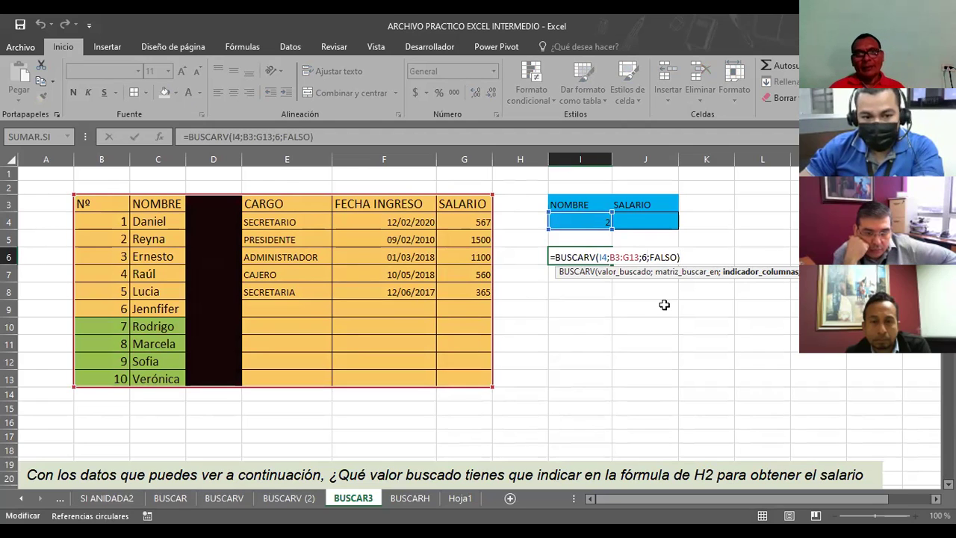
Change I6's column index from 6 to 2 so it returns the name Reyna.
key(BackSpace)
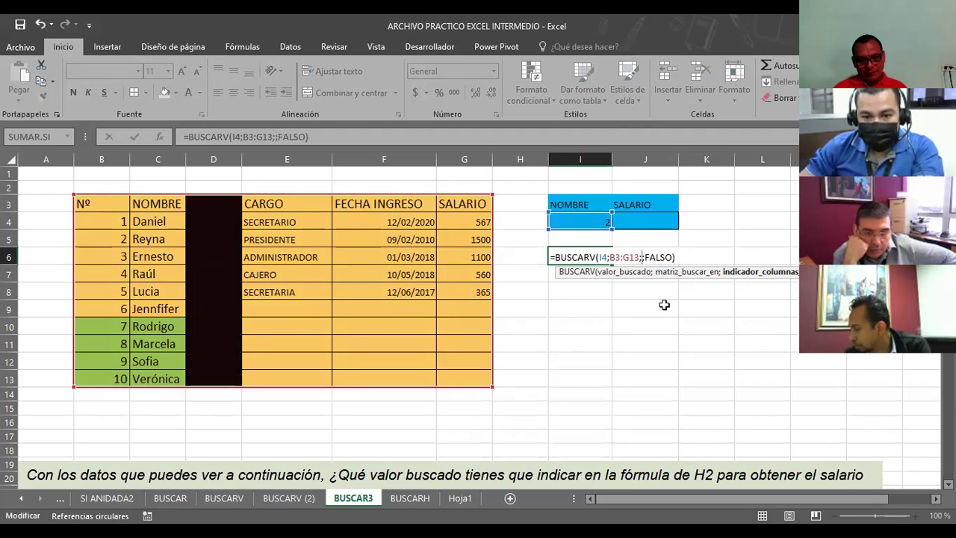
text(2)
key(Return)
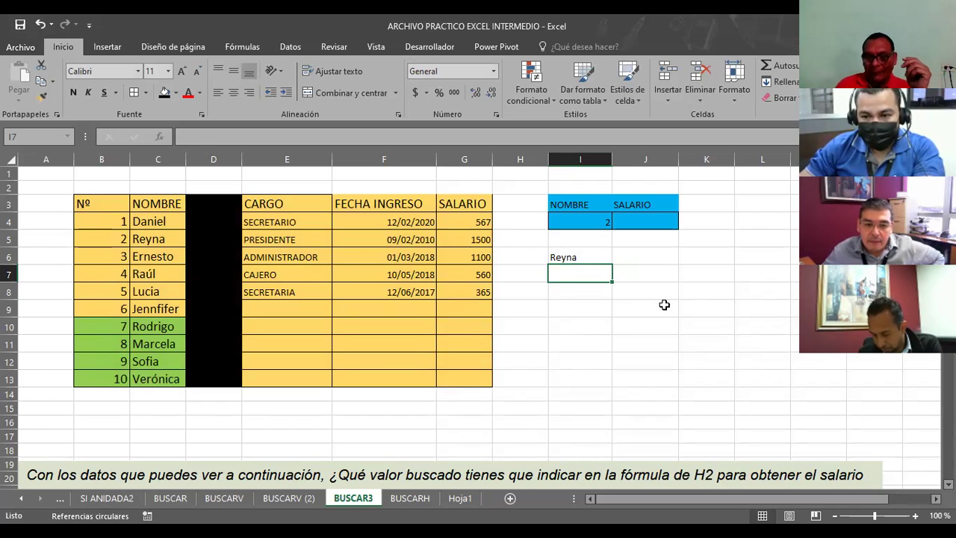
key(Up)
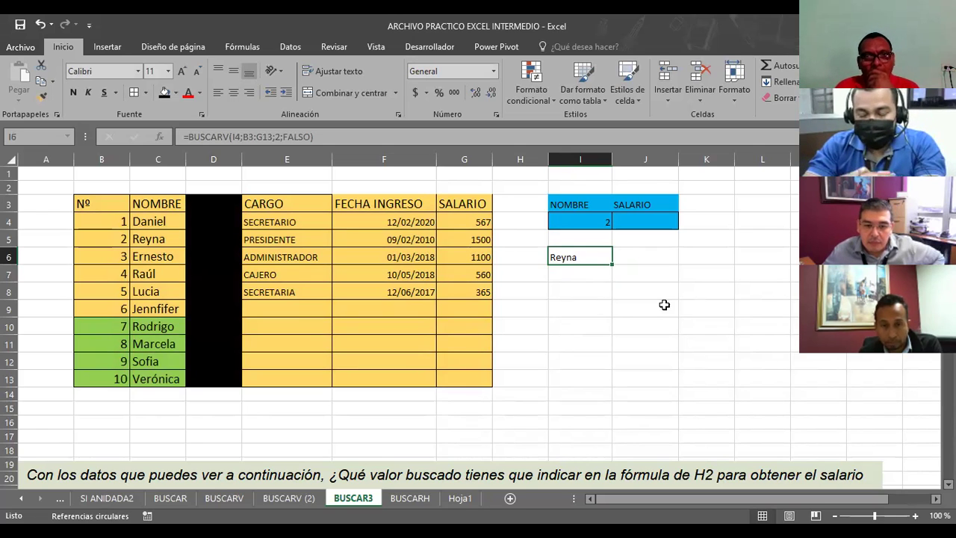
key(F2)
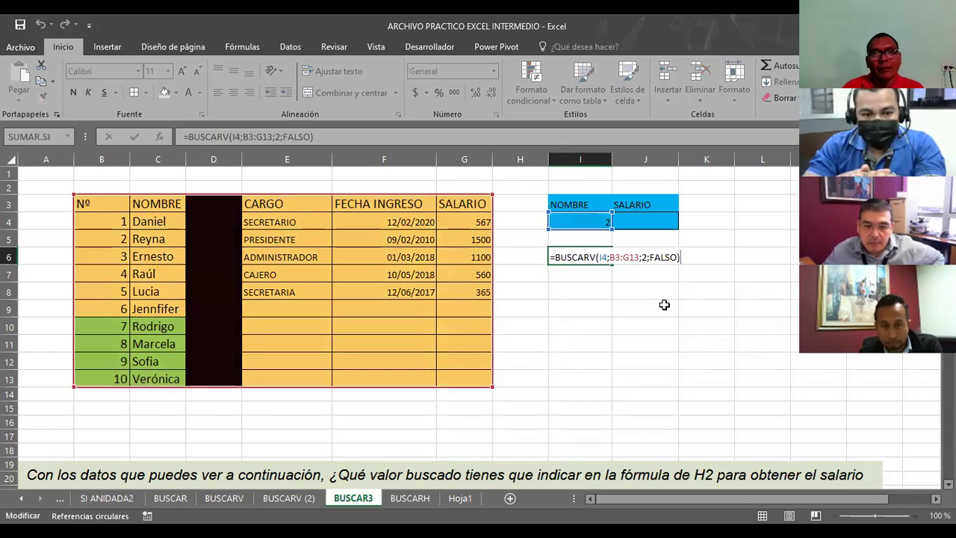
Set I6's column index back to 6 and try other starting columns for the lookup range.
double_click(645, 257)
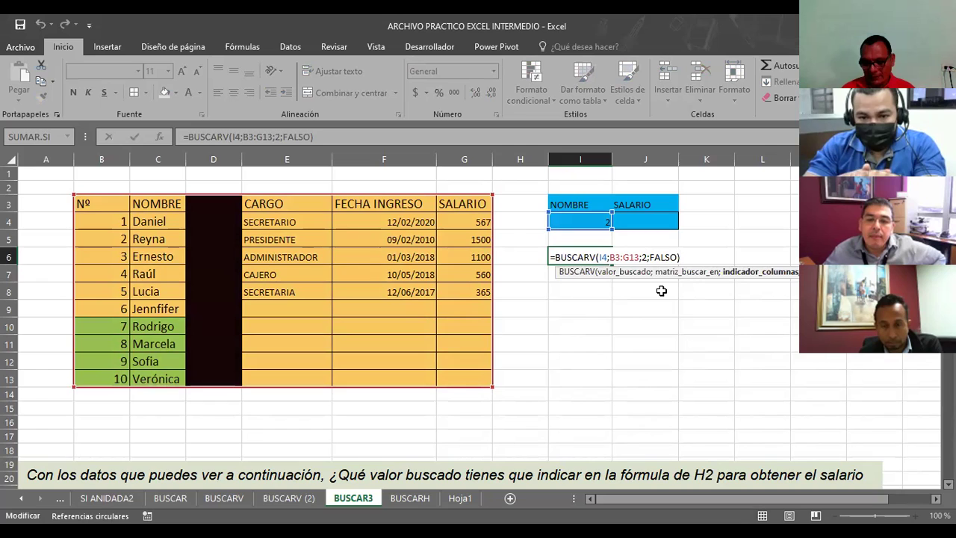
text(6)
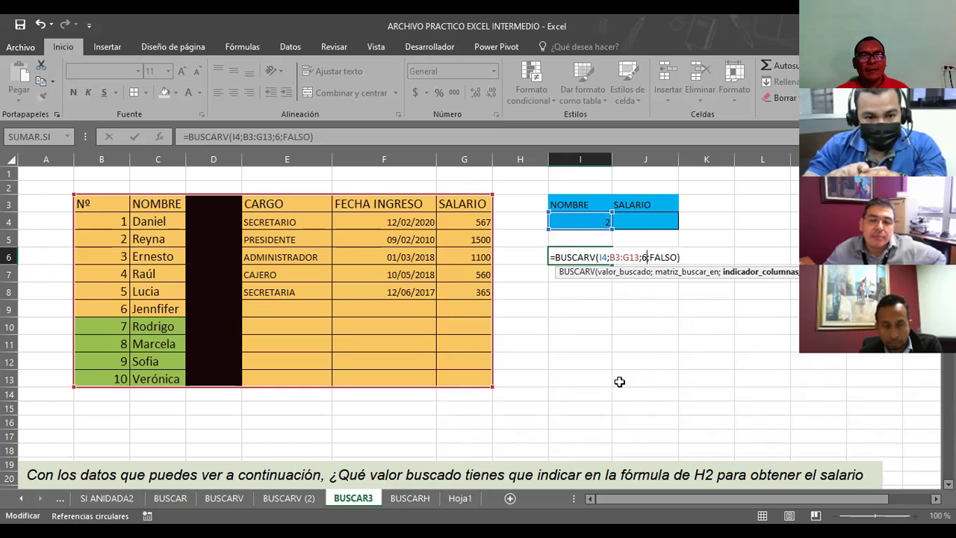
click(616, 258)
key(BackSpace)
text(c)
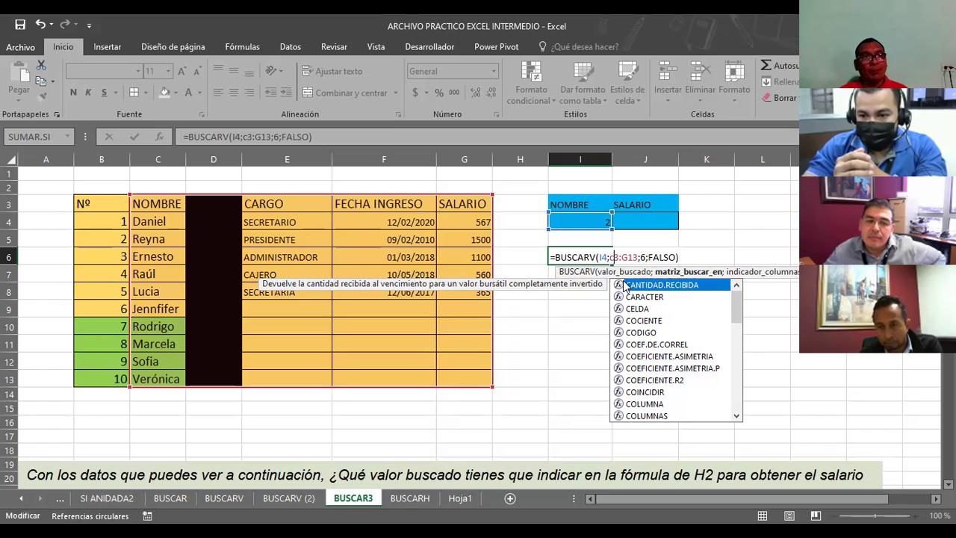
key(BackSpace)
text(a)
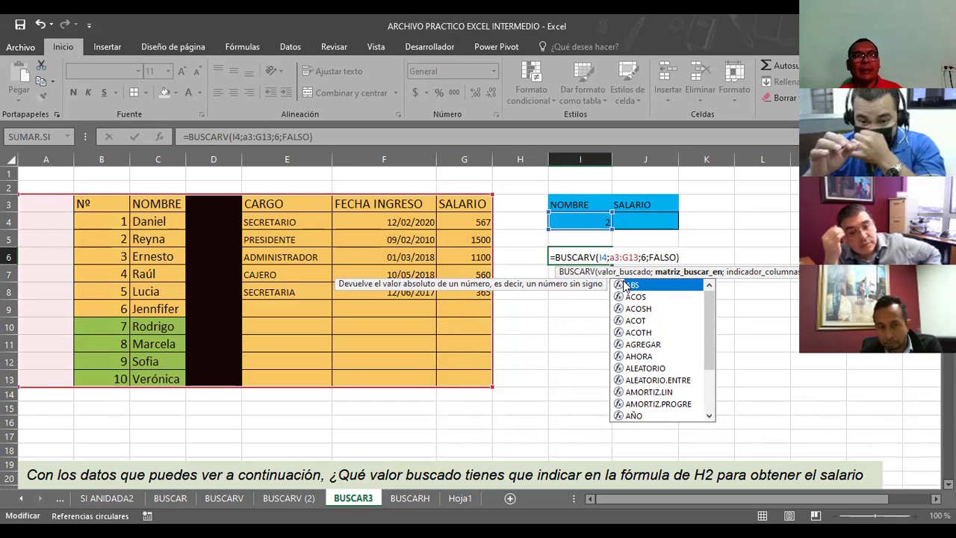
Settle the range on C3:G13 and commit =BUSCARV(I4;C3:G13;6;FALSO), which returns #N/A.
key(BackSpace)
text(b)
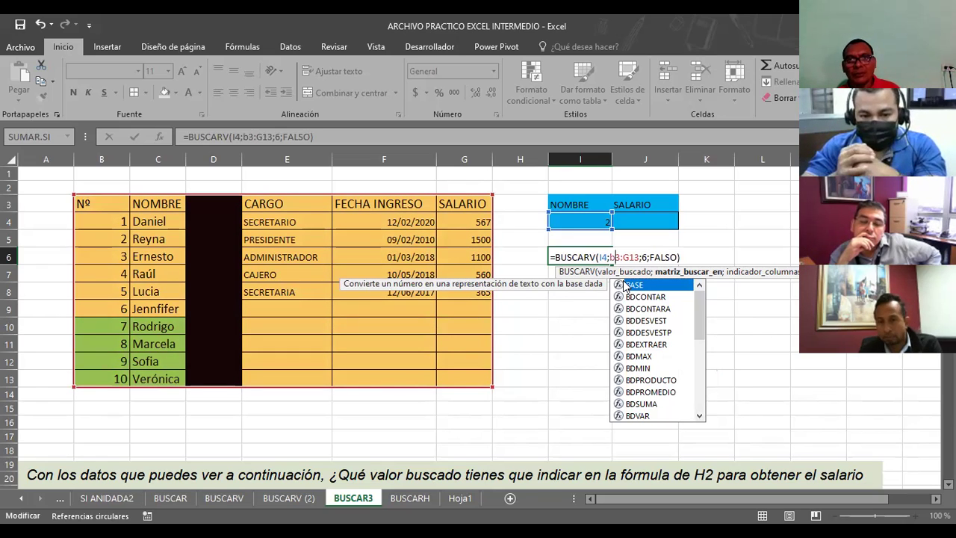
key(BackSpace)
text(c)
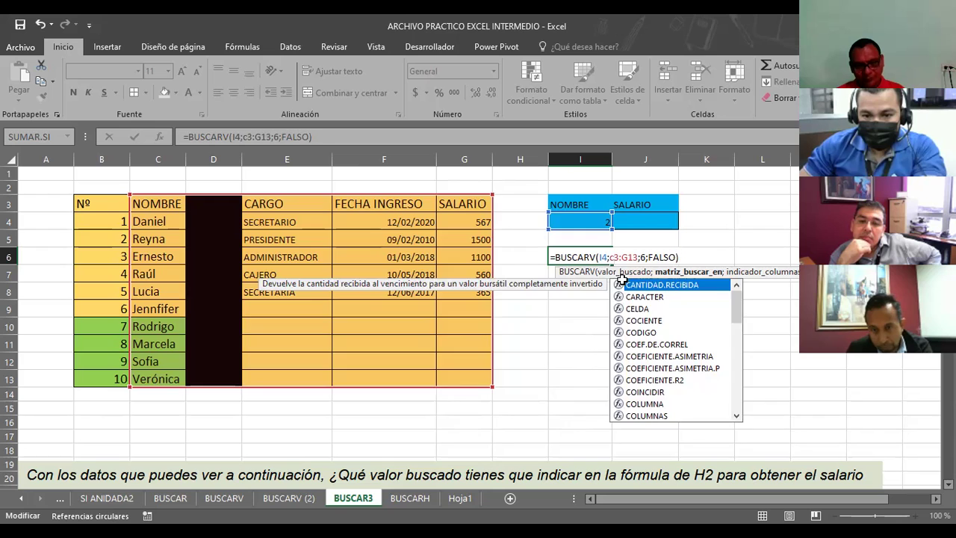
key(BackSpace)
text(C)
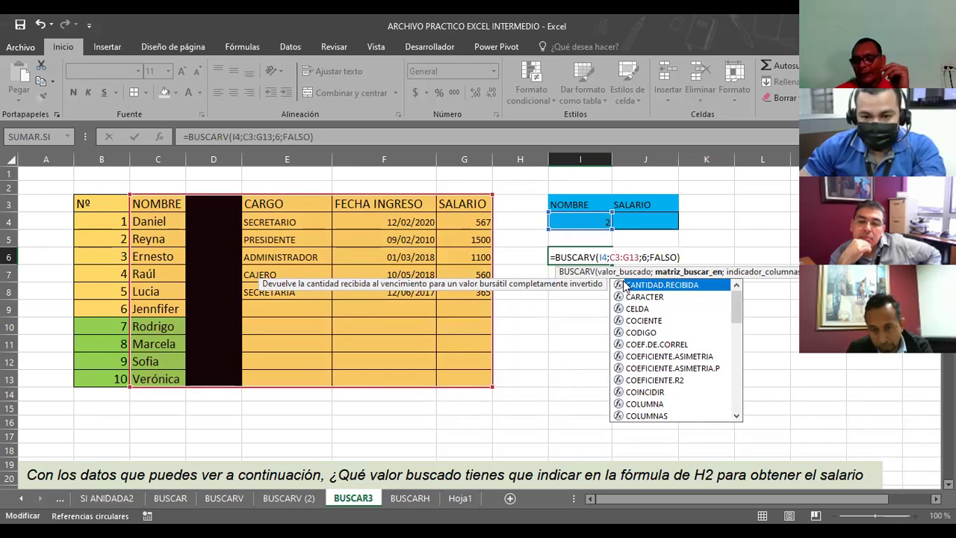
key(Return)
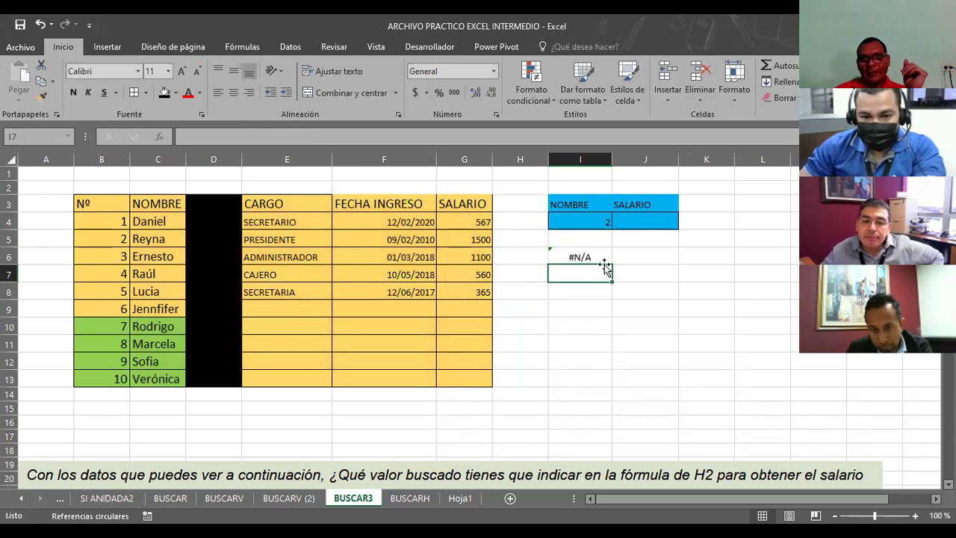
Enter Ernesto as the I4 lookup value and inspect I6's #¡REF! result.
click(581, 221)
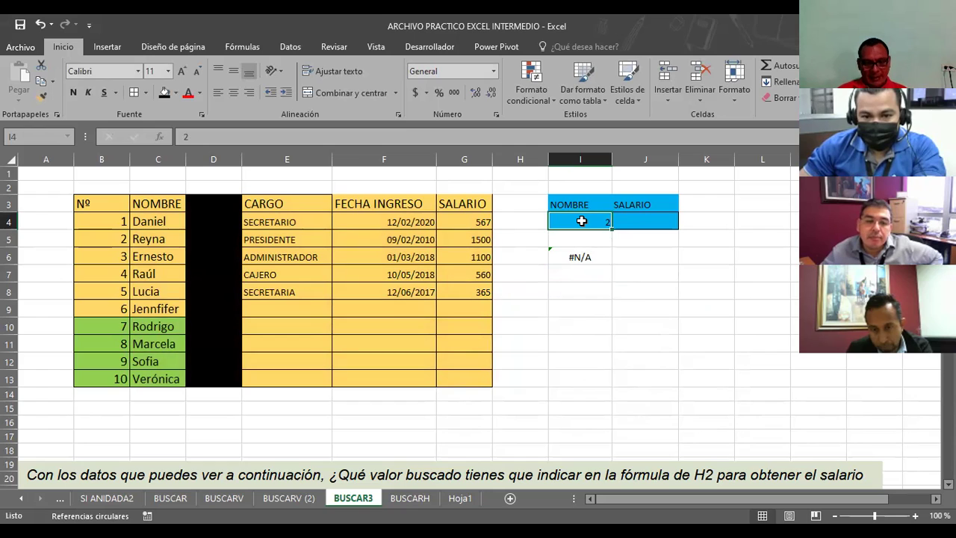
text(e)
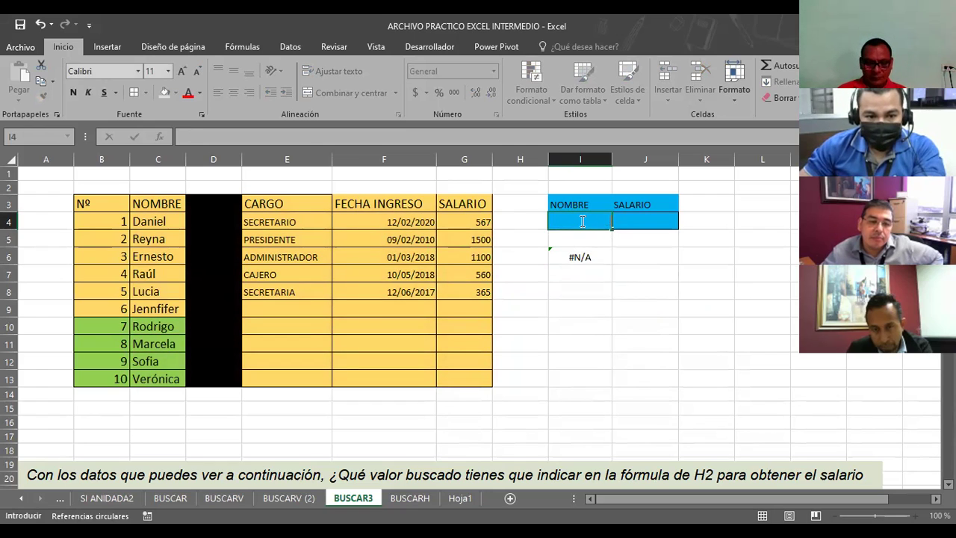
text(rnesto)
key(ctrl+Return)
key(Return)
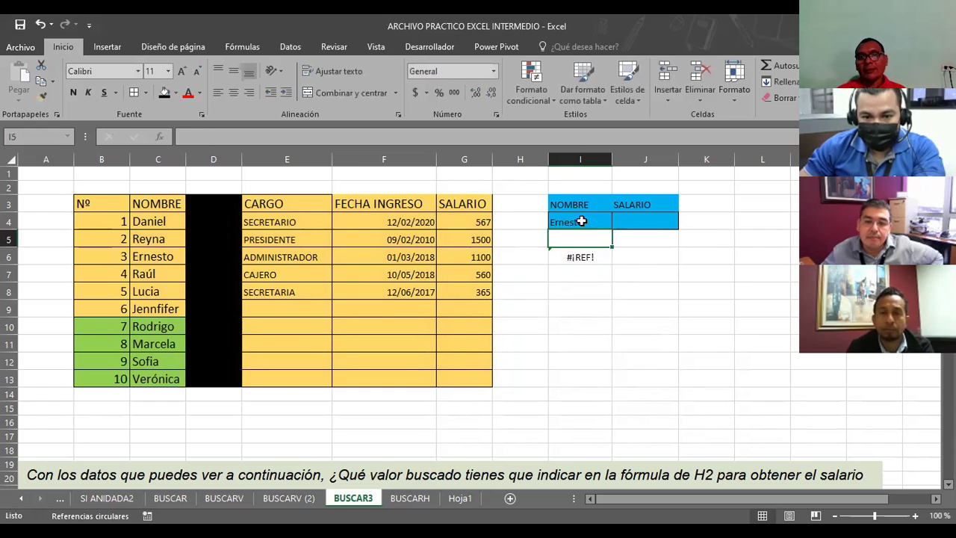
click(584, 257)
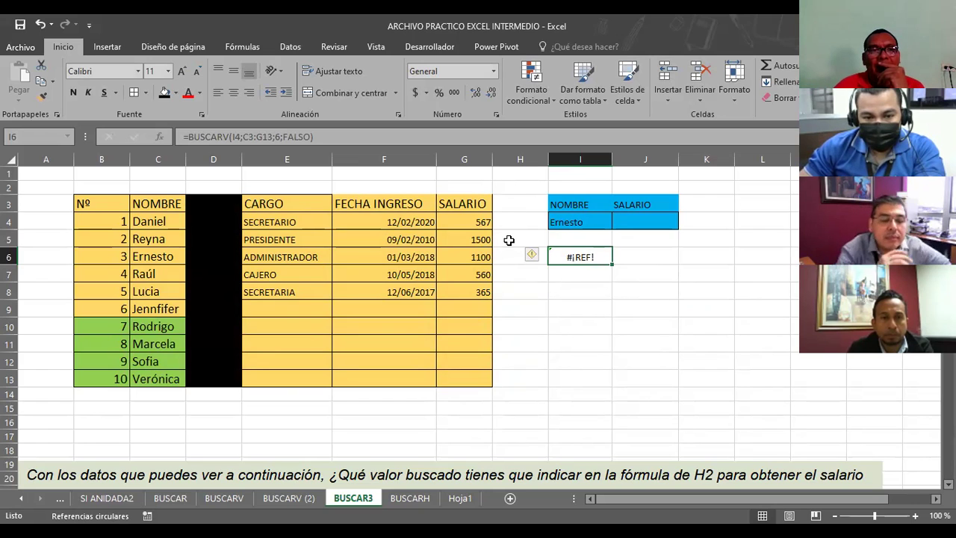
click(509, 257)
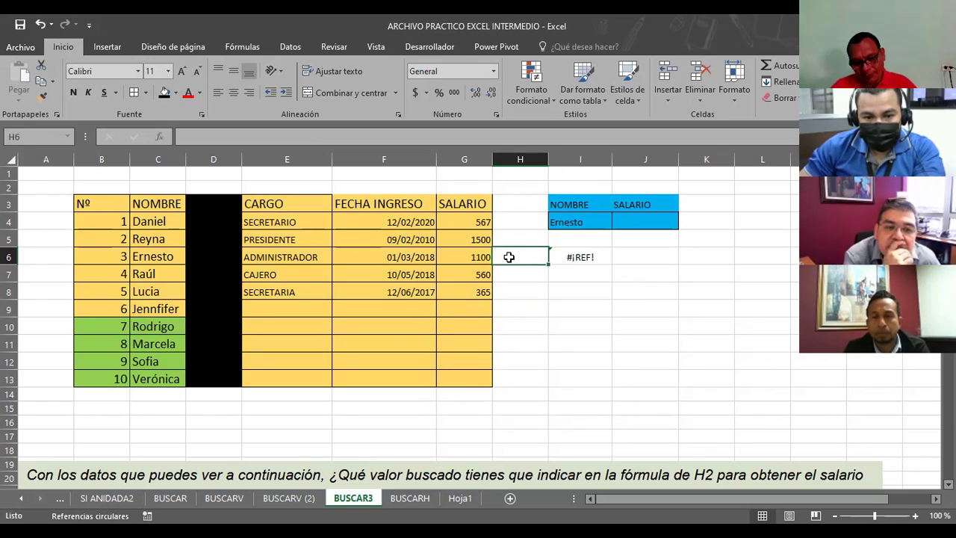
Enter 4 in H6 and change I6's column index to 5, returning Ernesto's salary 1100.
text(4)
key(ctrl+Return)
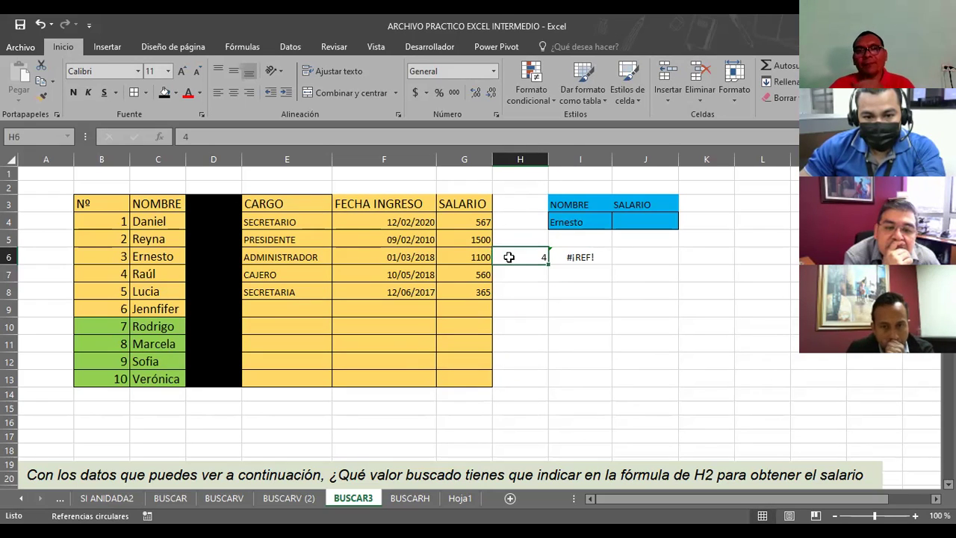
click(587, 259)
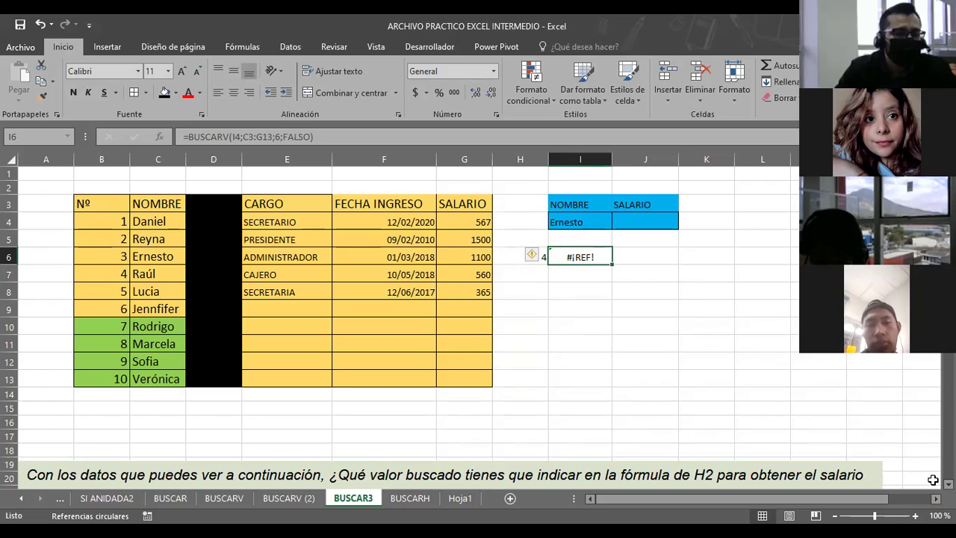
click(279, 137)
key(BackSpace)
text(5)
key(Return)
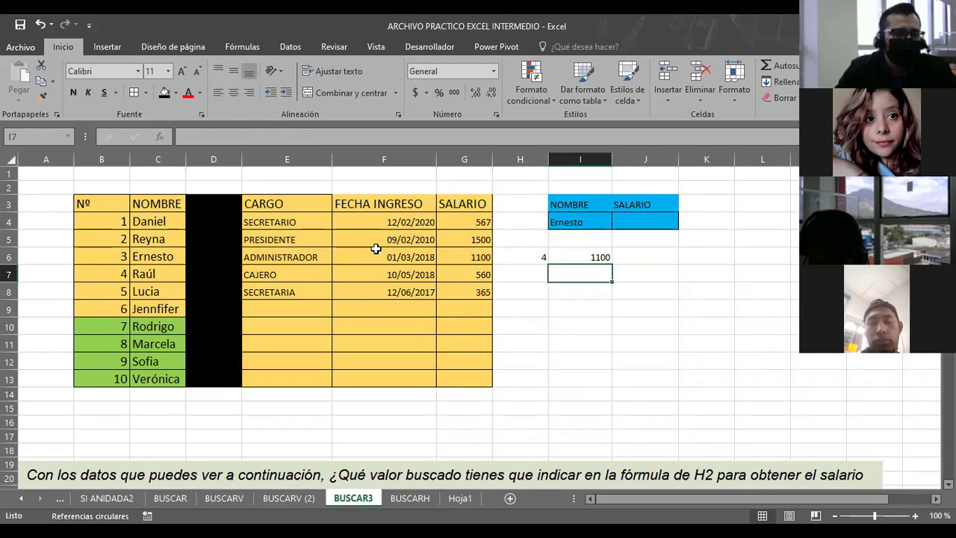
click(580, 220)
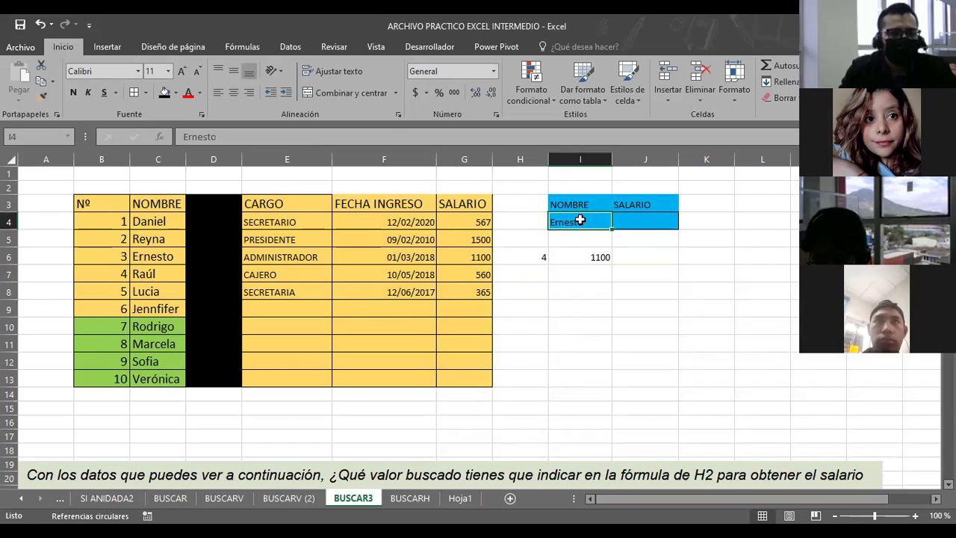
click(486, 255)
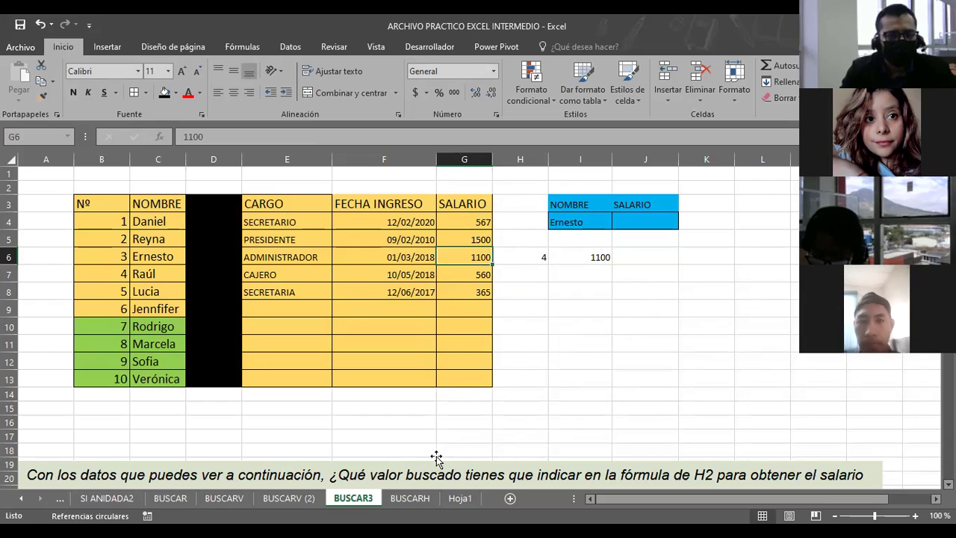
View the BUSCARH sheet's G3 formula returning 99217, then switch to PowerPoint.
click(461, 498)
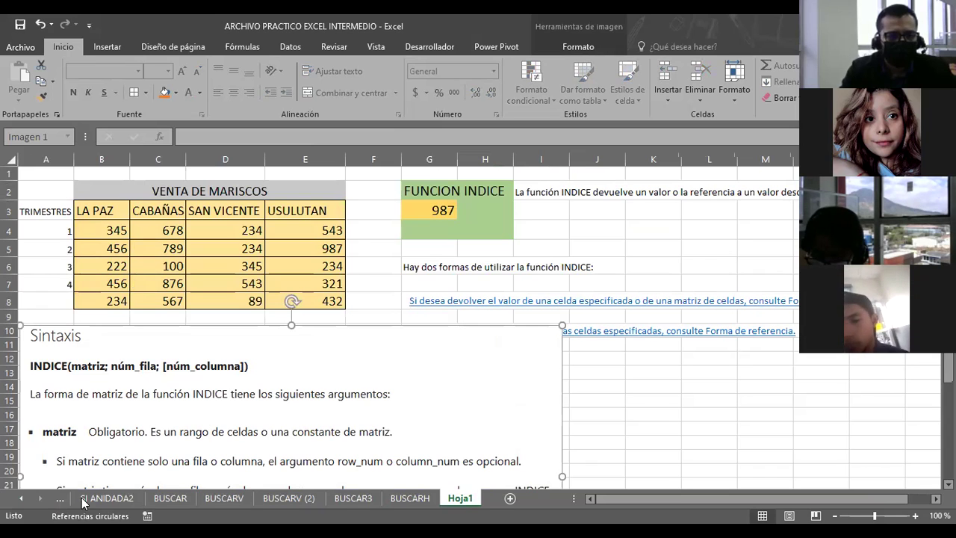
click(410, 498)
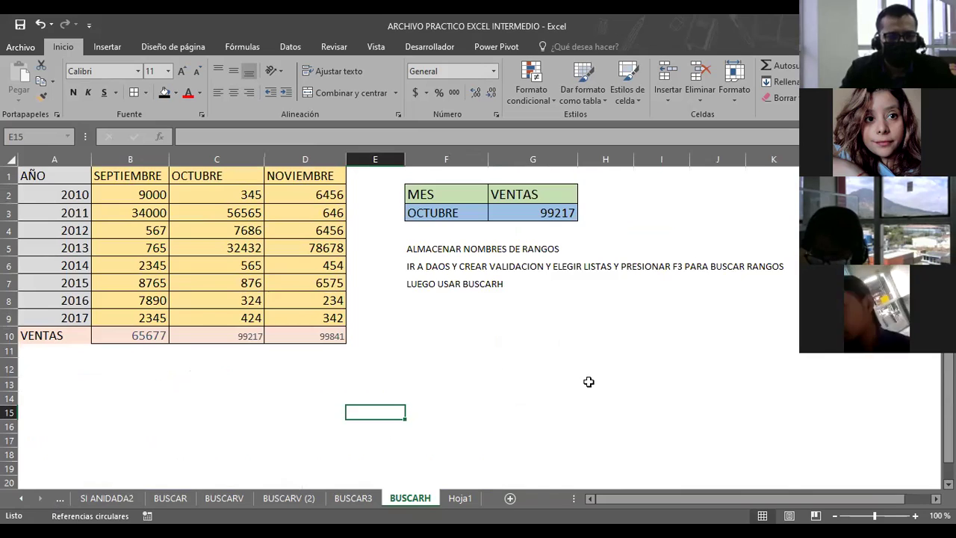
click(613, 333)
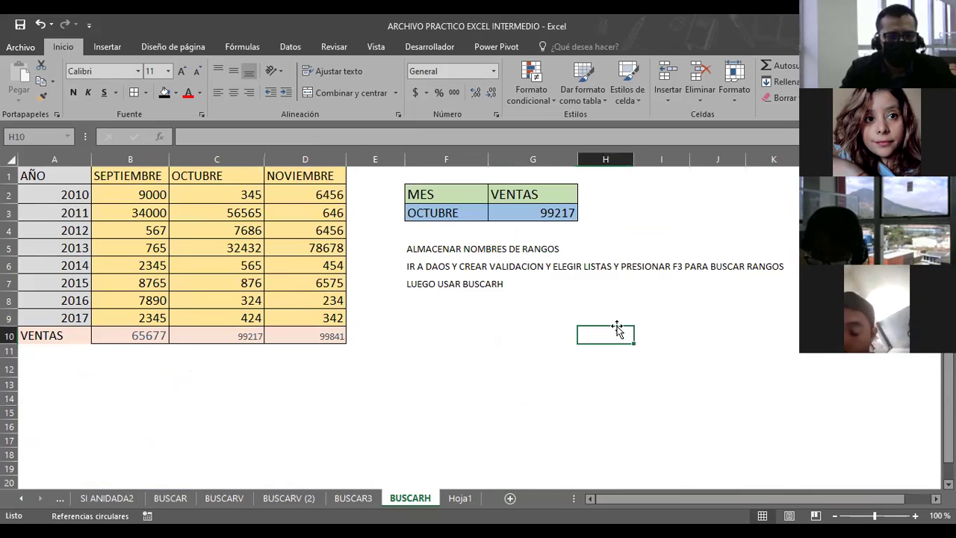
click(528, 220)
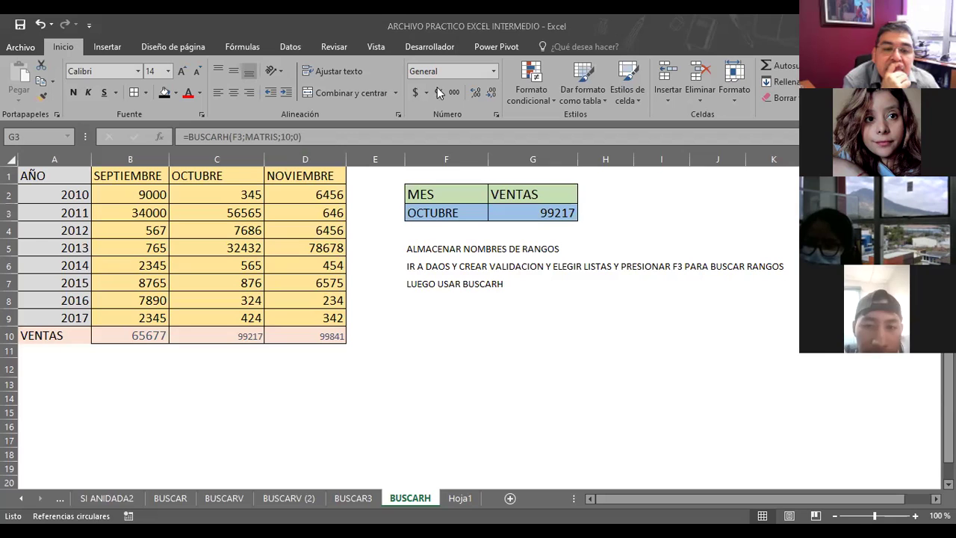
key(alt+Tab)
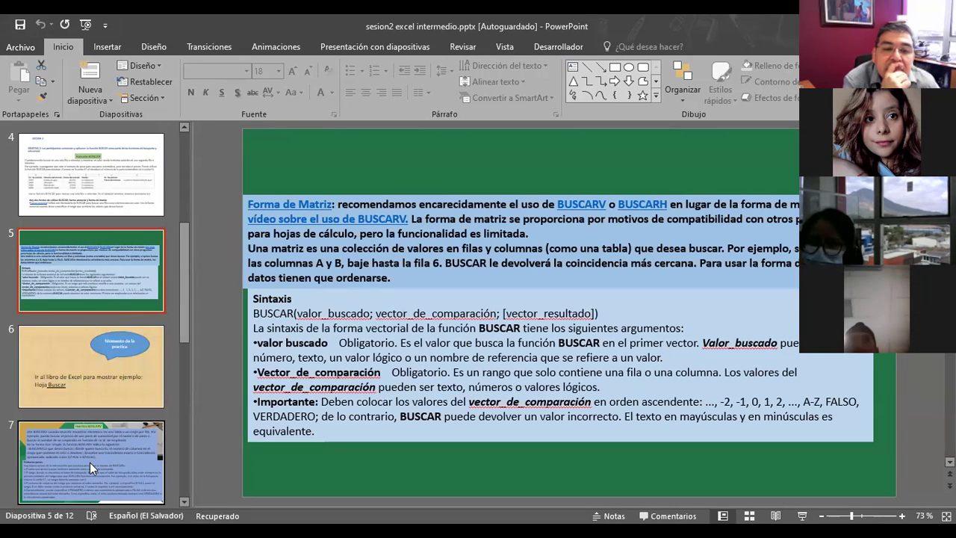
Scroll the slide thumbnails to slide 9, Función BUSCARH, then return to Excel.
scroll(217, 407, down, 1)
scroll(299, 362, down, 1)
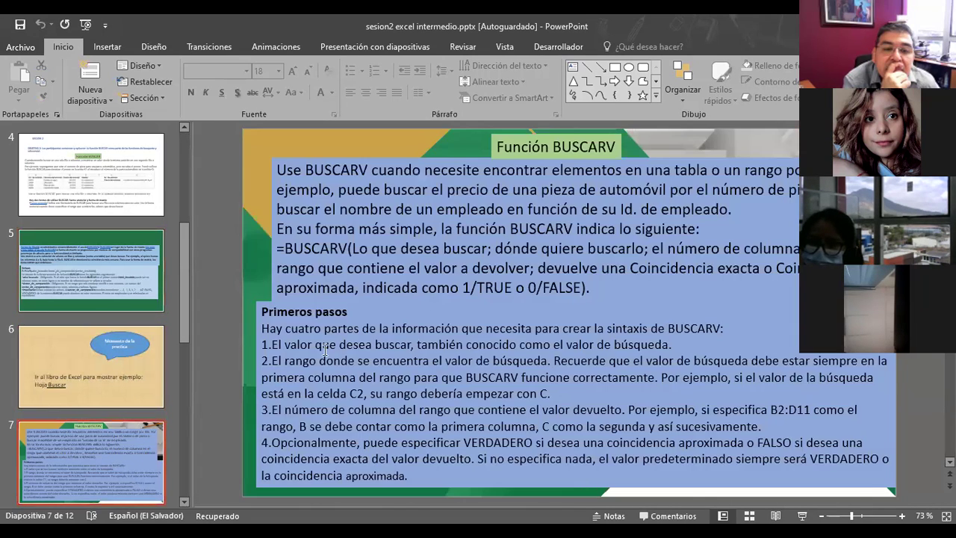
scroll(442, 310, down, 1)
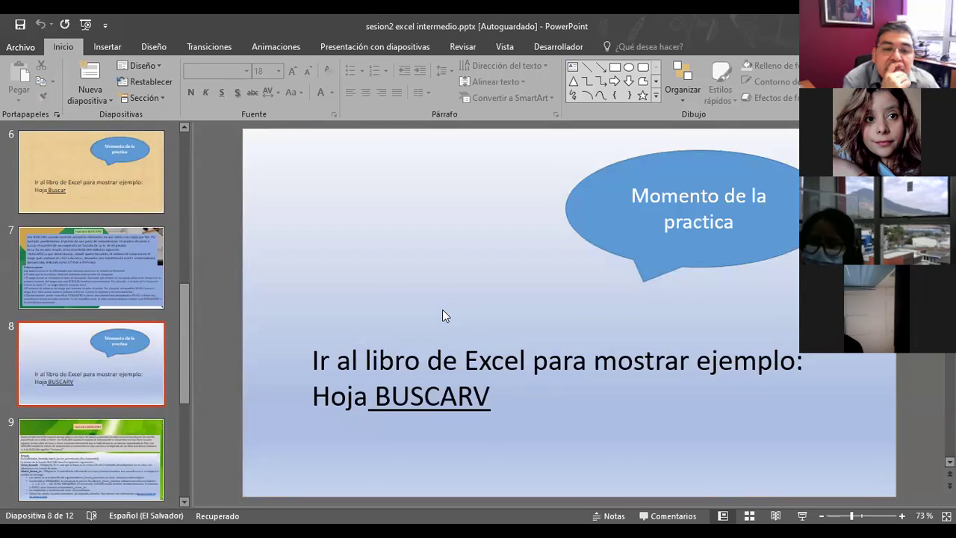
scroll(442, 310, down, 1)
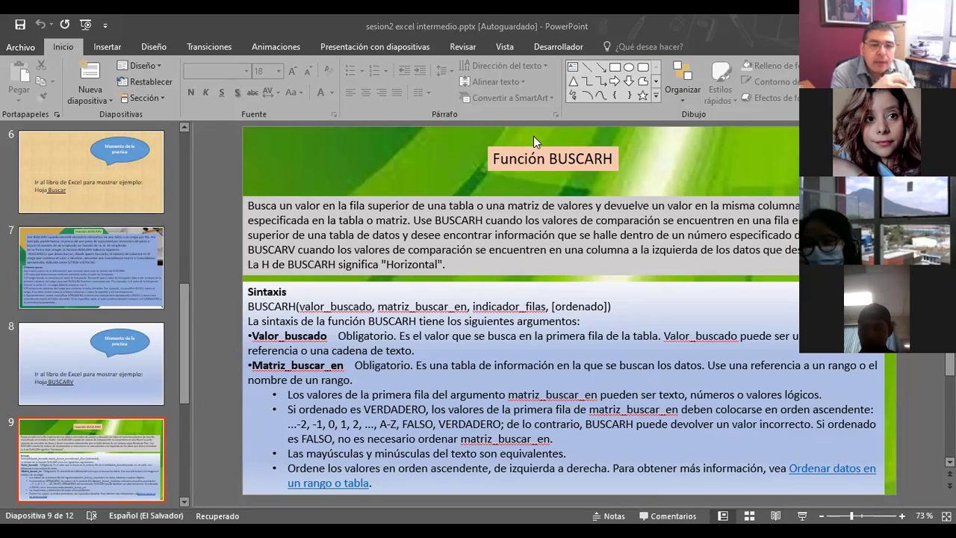
key(alt+Tab)
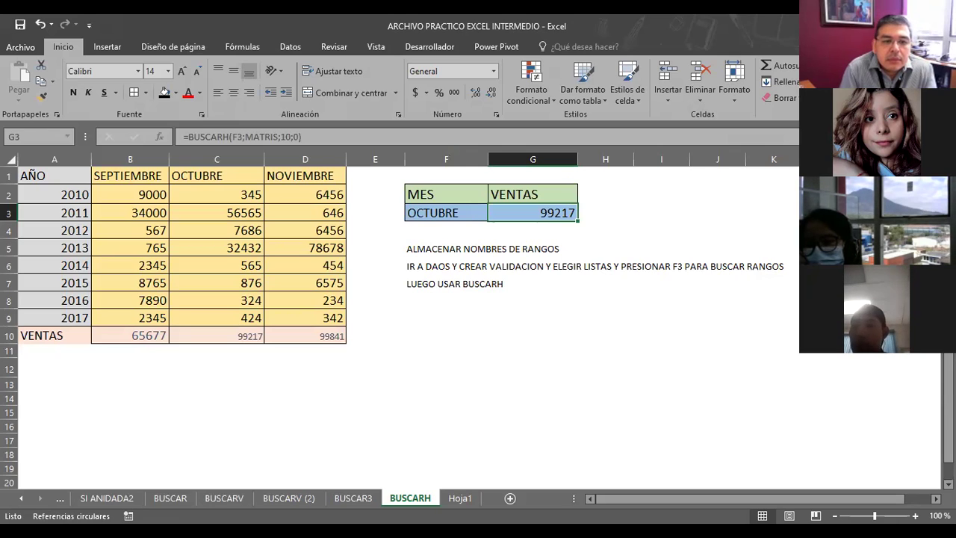
scroll(478, 322, down, 1)
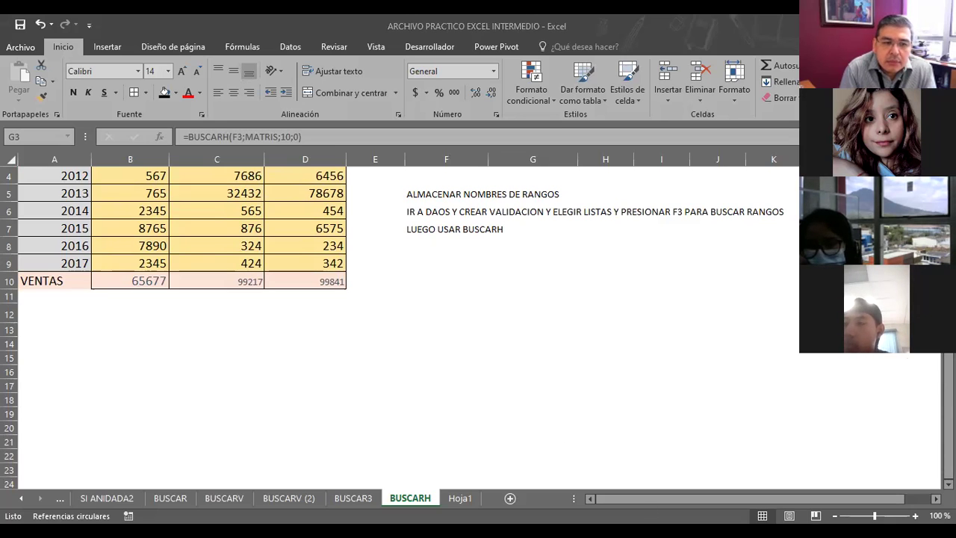
scroll(519, 386, up, 1)
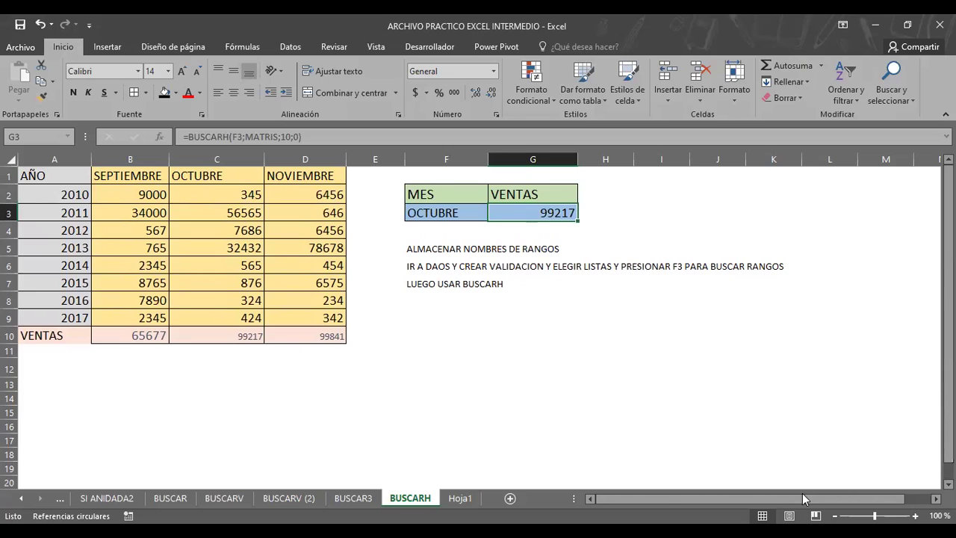
scroll(802, 493, down, 1)
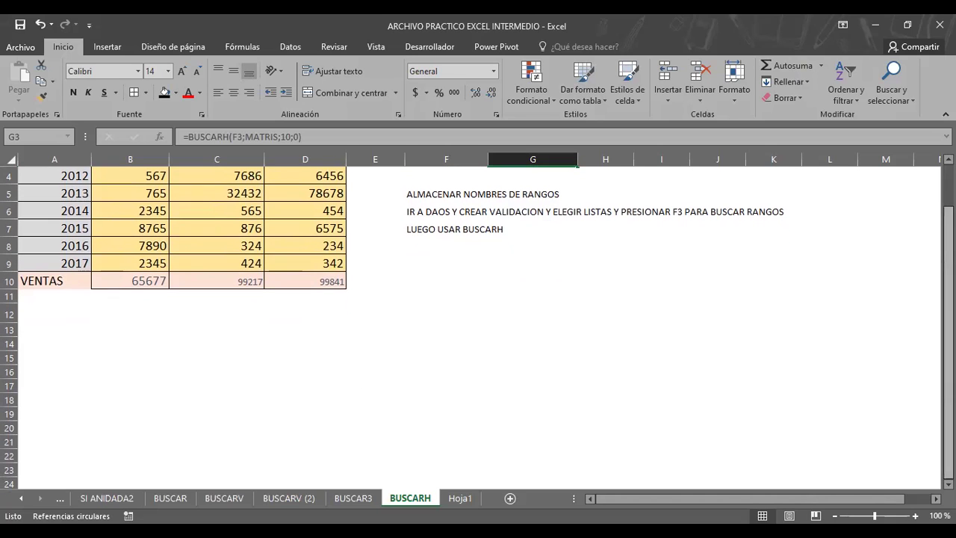
scroll(478, 321, up, 1)
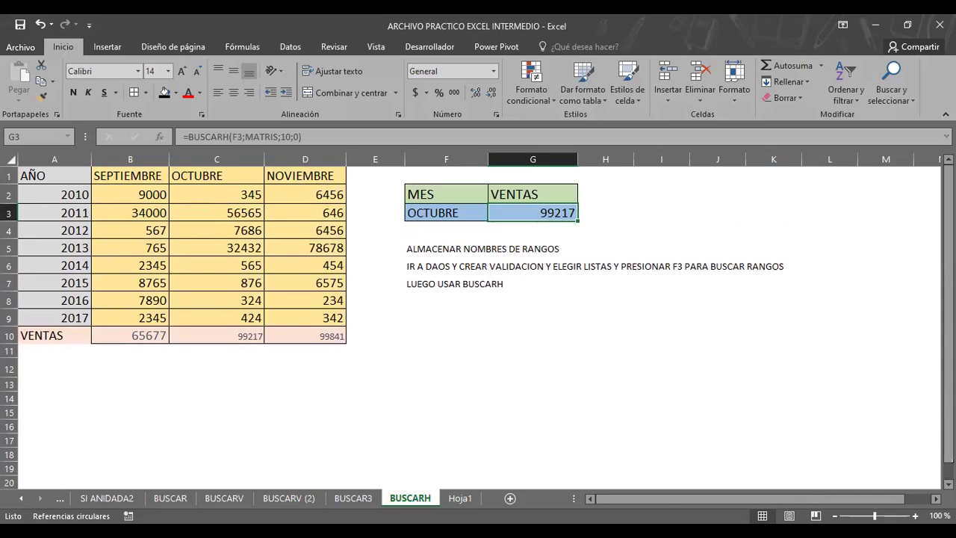
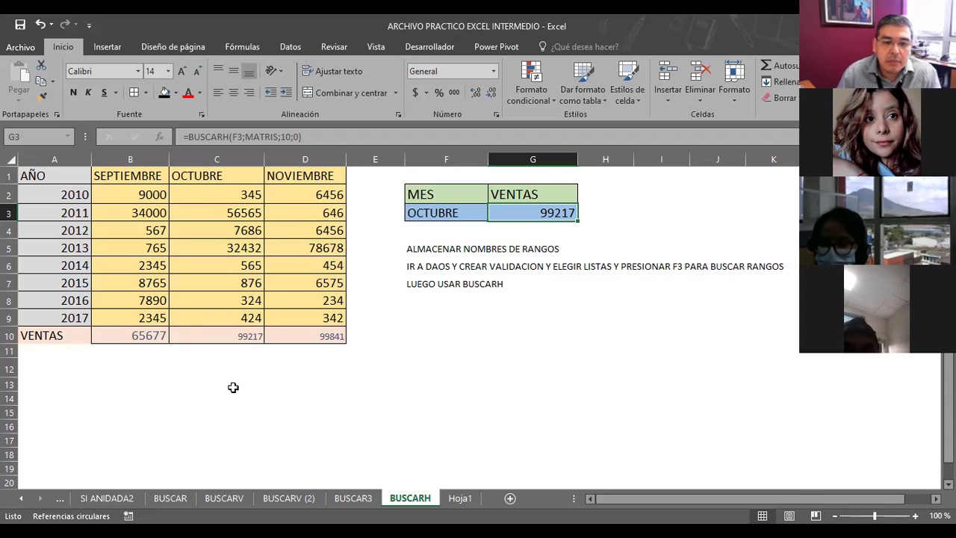
List the named ranges MATRIS, MATRIZ, MES and Tabla1, then select cells for a new table.
click(68, 138)
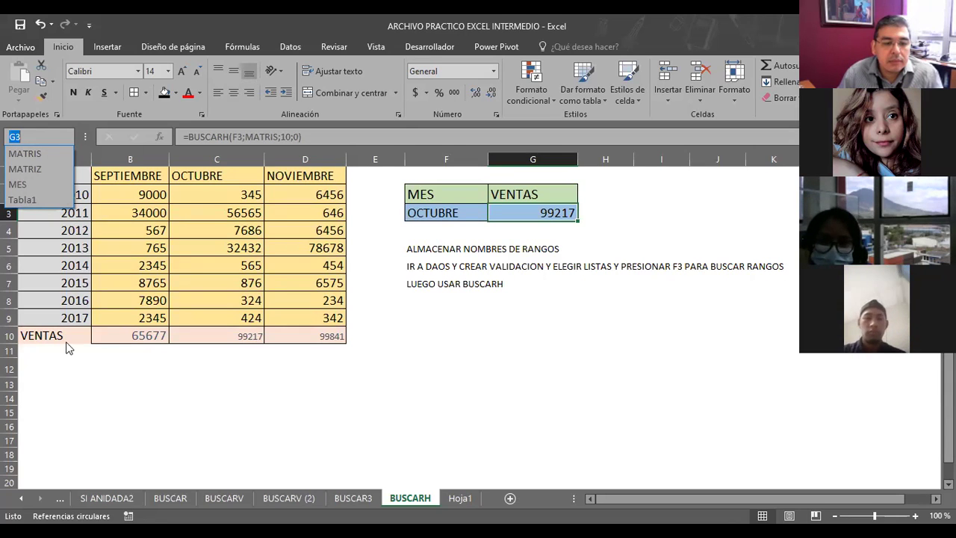
mouse_move(263, 367)
mouse_down()
mouse_move(364, 371)
mouse_move(341, 468)
mouse_up()
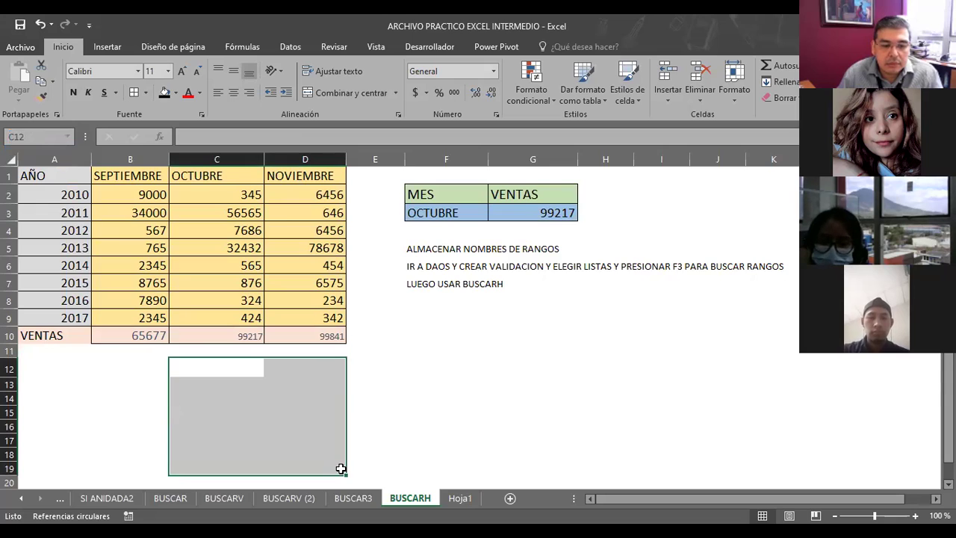
Apply All Borders to every cell of C12:D19 and reselect the block.
click(135, 91)
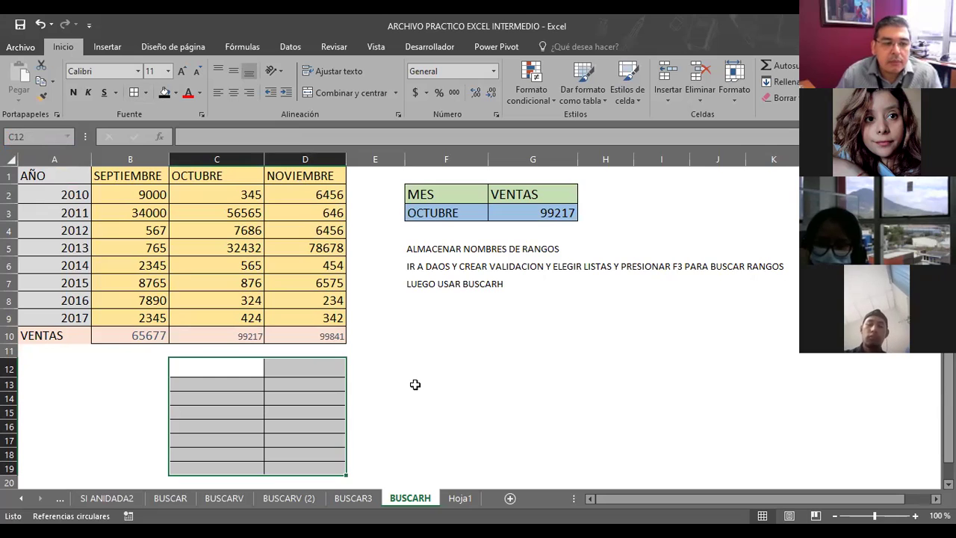
click(508, 384)
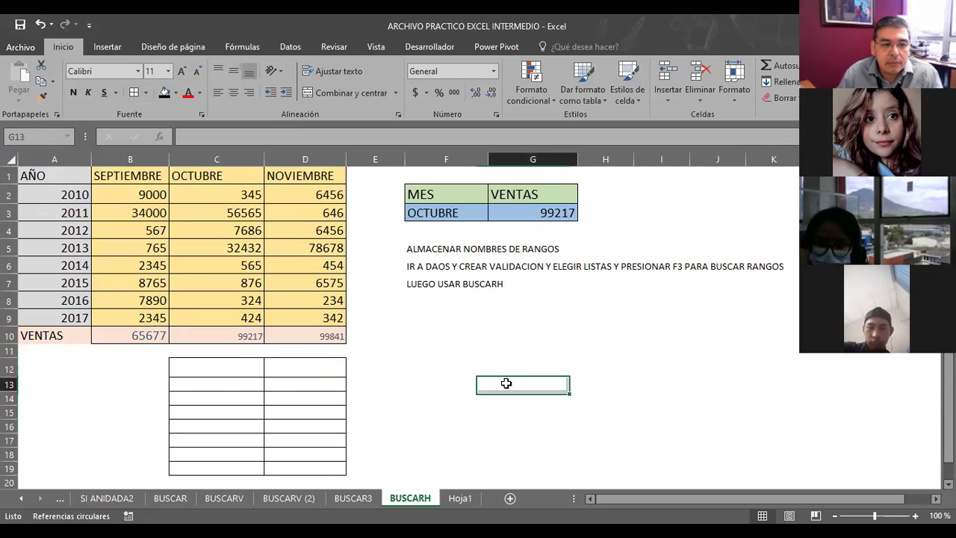
drag(205, 372, 317, 463)
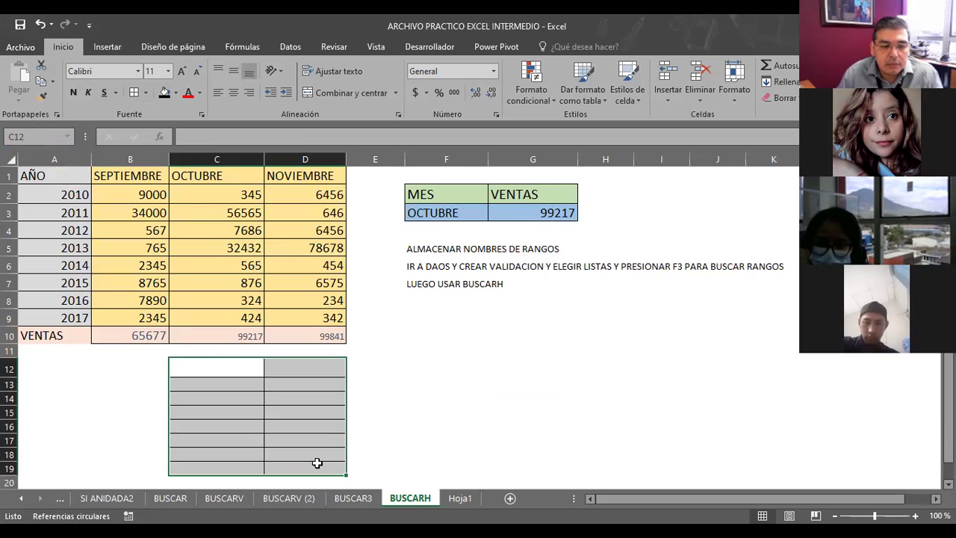
Name the bordered range C12:D19 'preupuesto' in the Name Box.
click(45, 137)
text(pre)
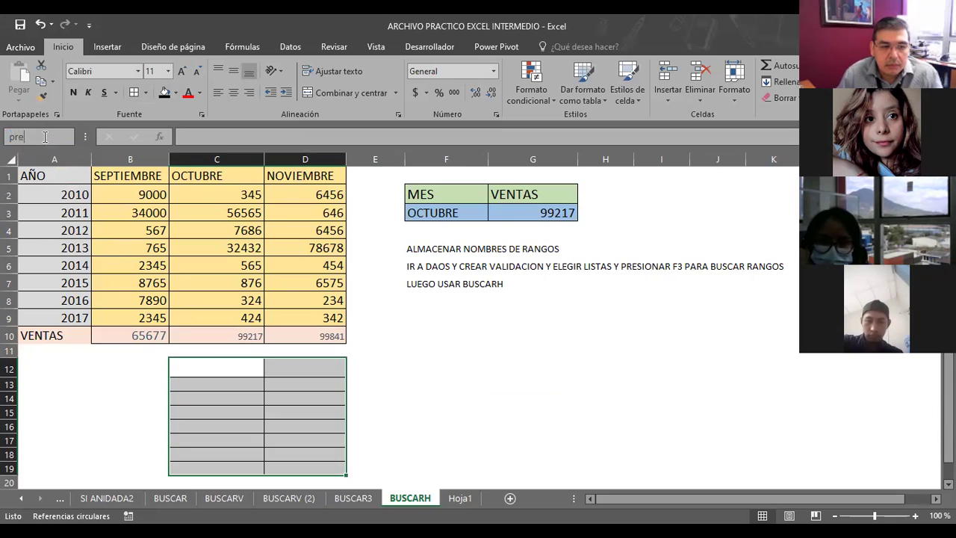
text(upuesto)
key(Return)
click(448, 366)
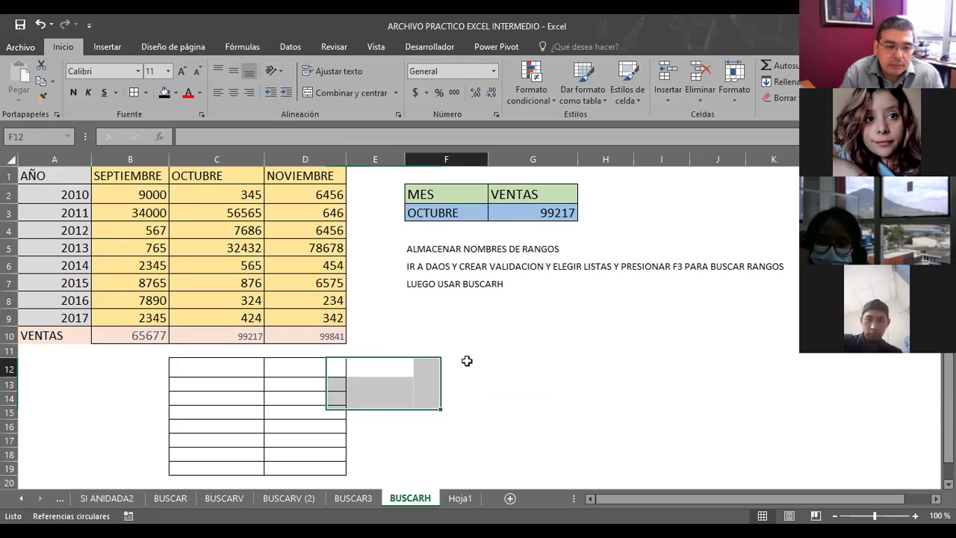
Click through cells on the sheet, then reselect C12:D19 to display its range name.
click(101, 412)
click(95, 368)
click(47, 452)
click(132, 444)
click(385, 351)
click(543, 384)
click(383, 369)
click(411, 439)
click(552, 411)
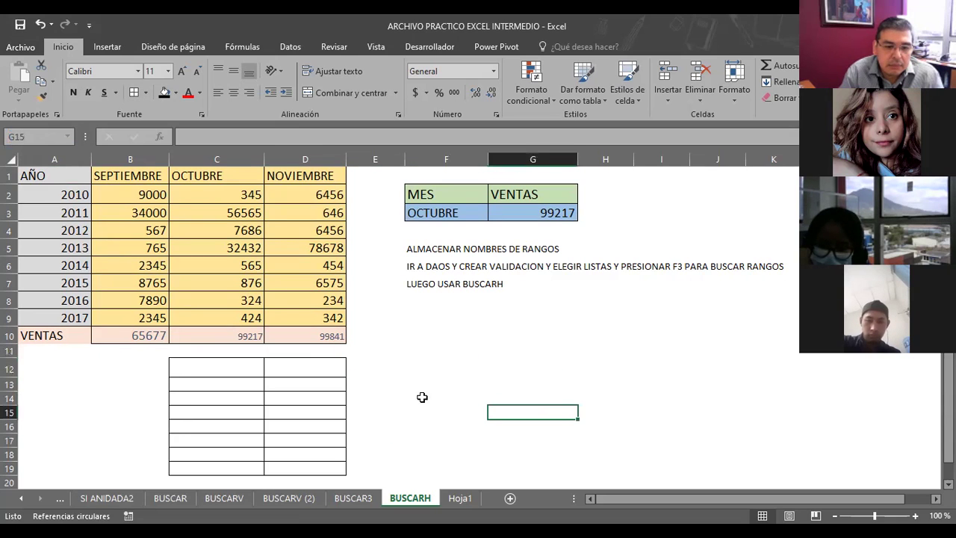
click(381, 364)
click(448, 426)
click(527, 357)
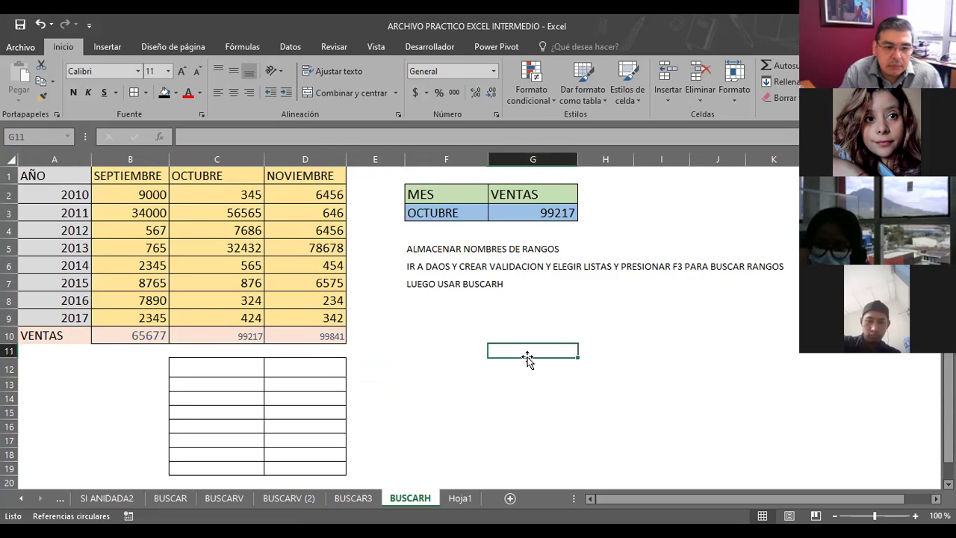
click(495, 430)
click(417, 332)
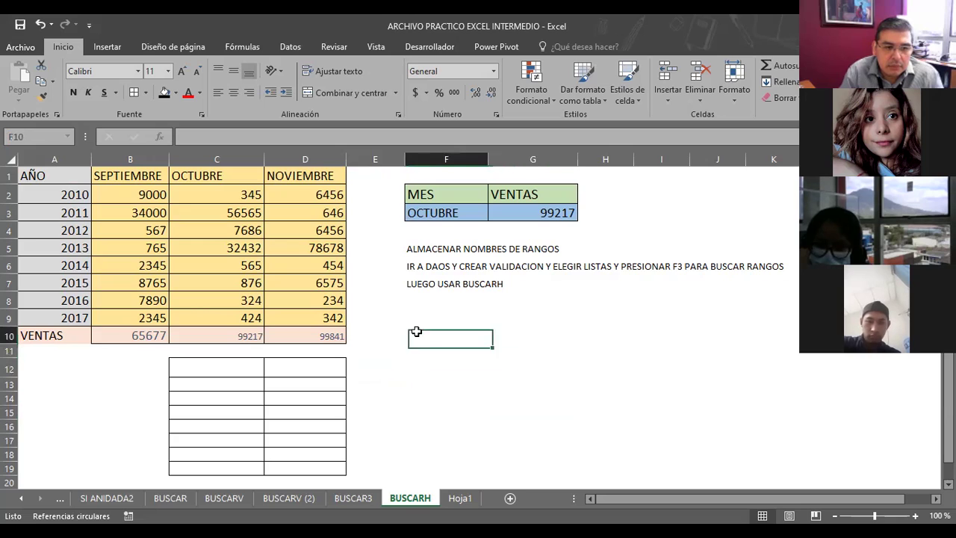
click(437, 410)
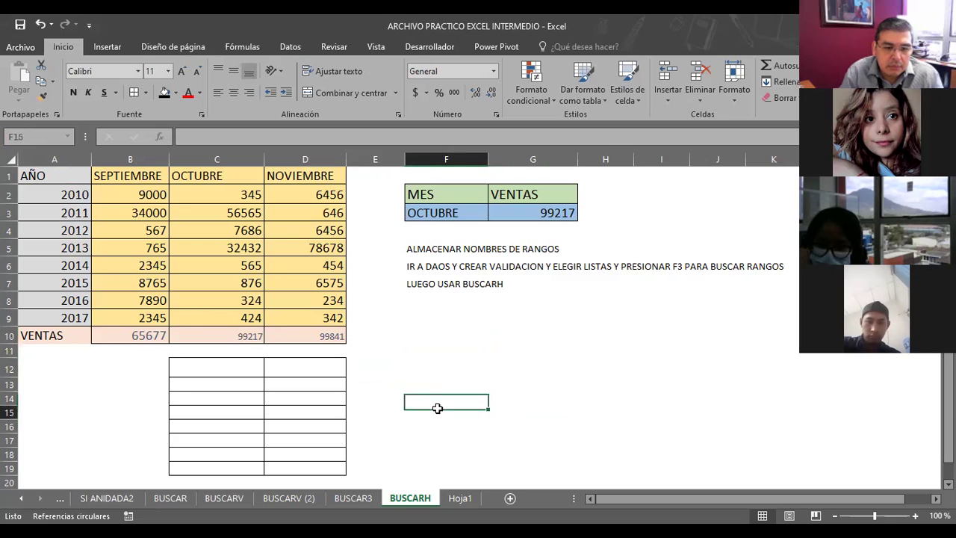
click(310, 438)
click(193, 368)
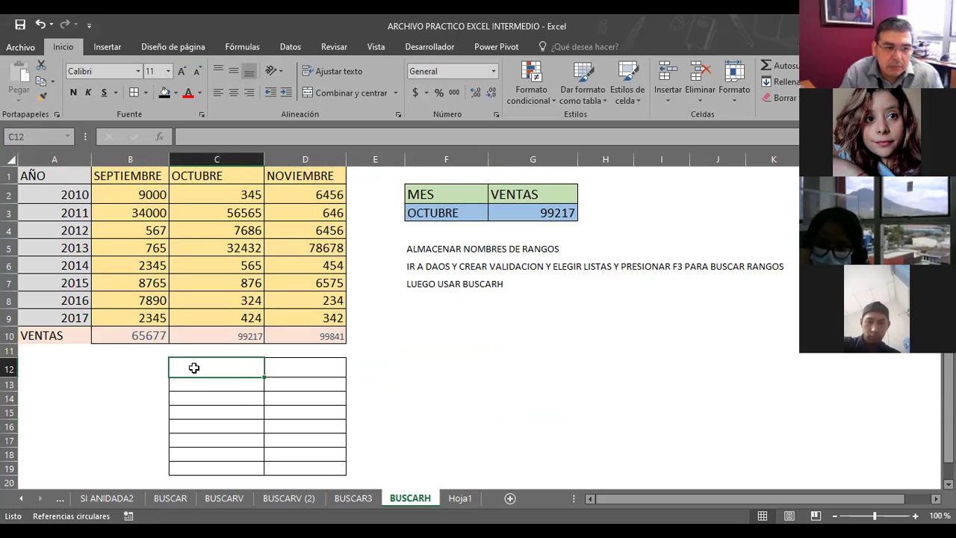
drag(194, 368, 325, 463)
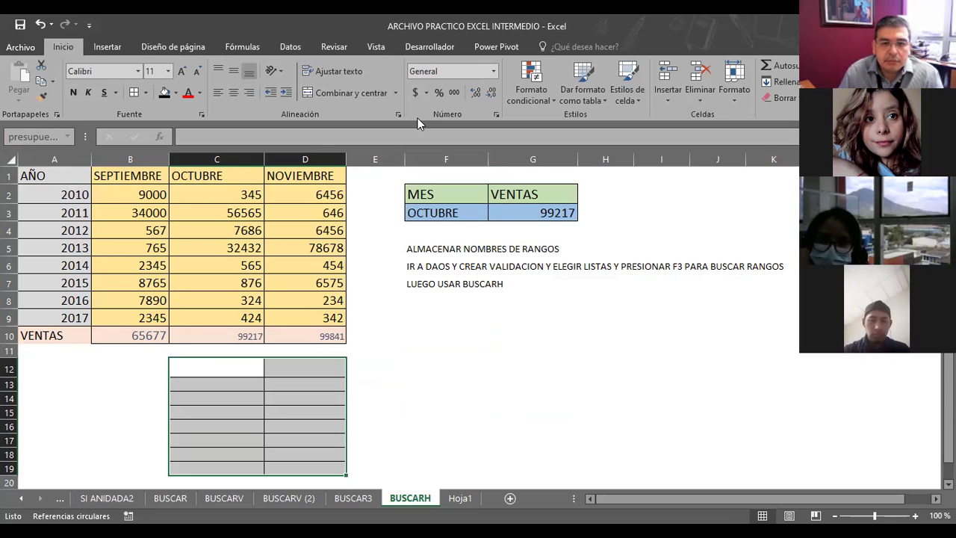
Clear the selection and verify that A1:D10 is named MATRIS.
key(Return)
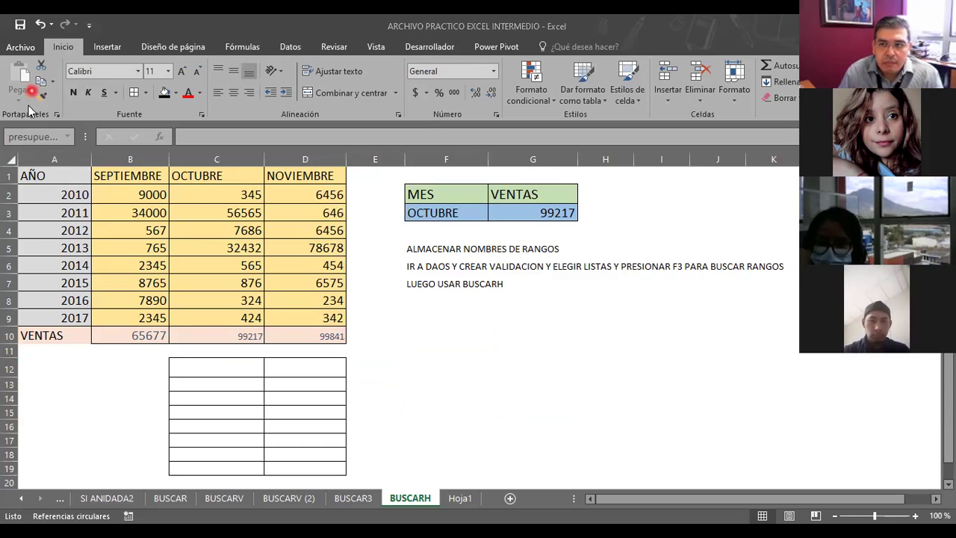
click(13, 134)
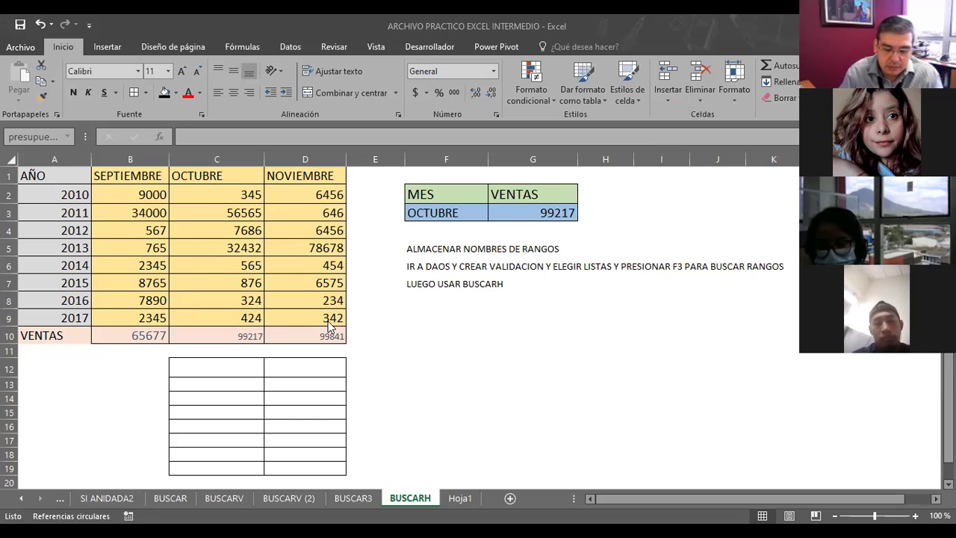
mouse_move(32, 174)
mouse_down()
mouse_move(299, 323)
mouse_move(300, 336)
mouse_up()
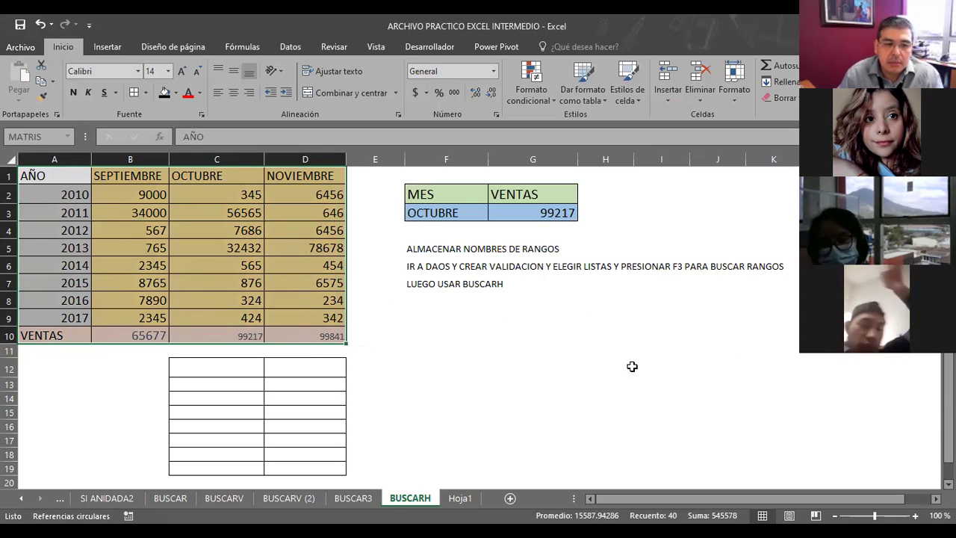
click(522, 381)
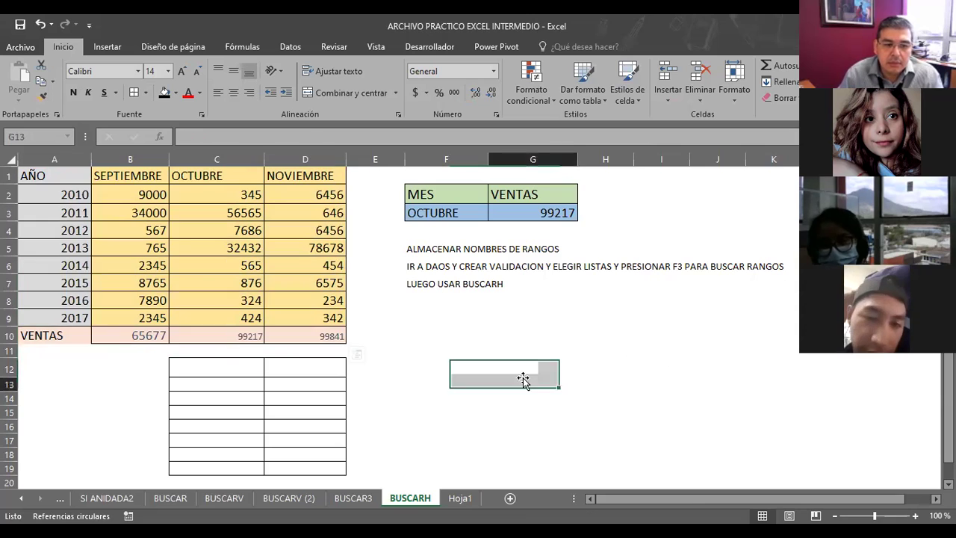
click(543, 215)
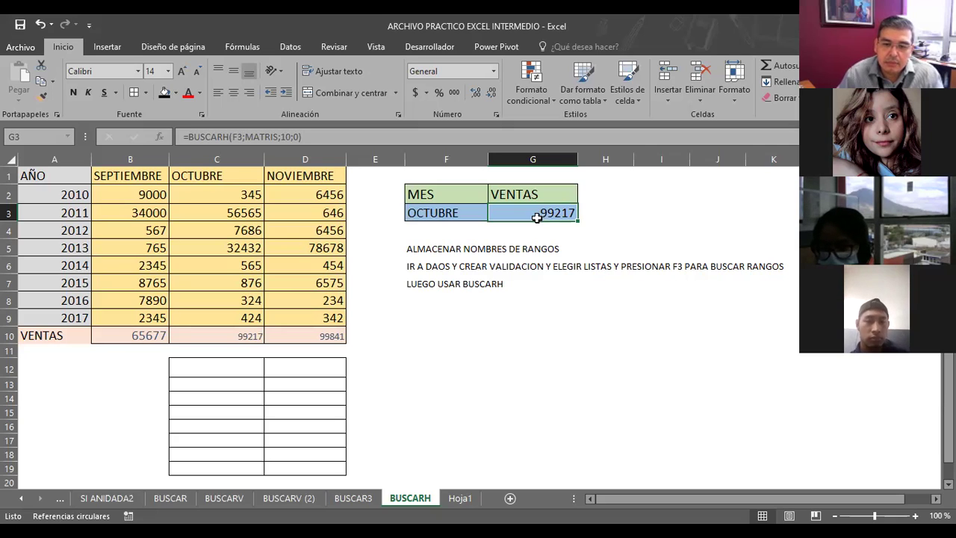
Try diciembre in F3, dismiss the validation error, then enter septiembre instead.
click(430, 213)
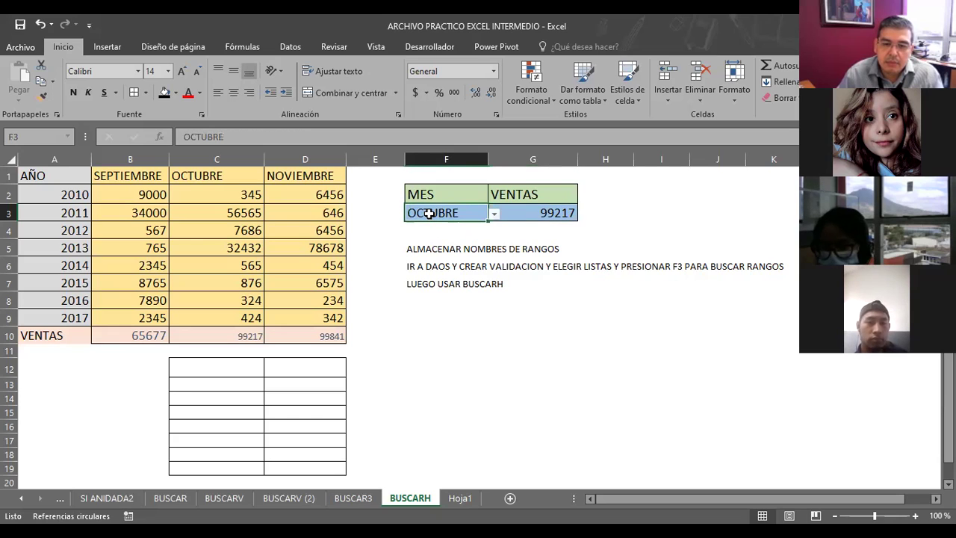
text(diciembre)
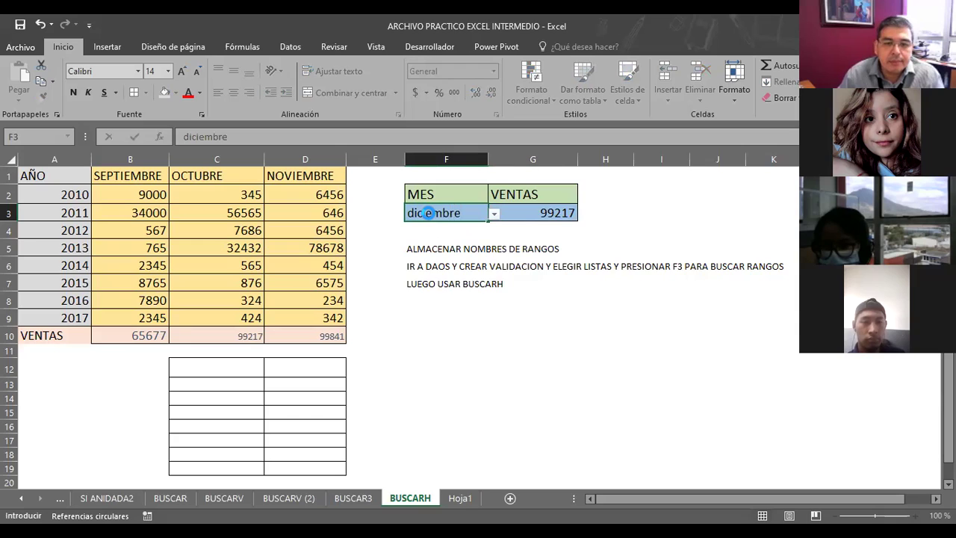
key(Return)
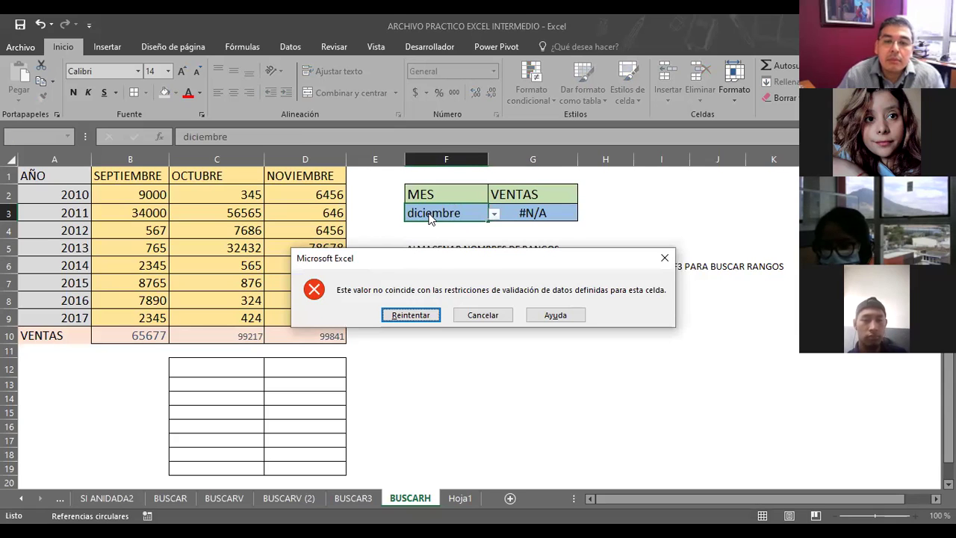
key(Escape)
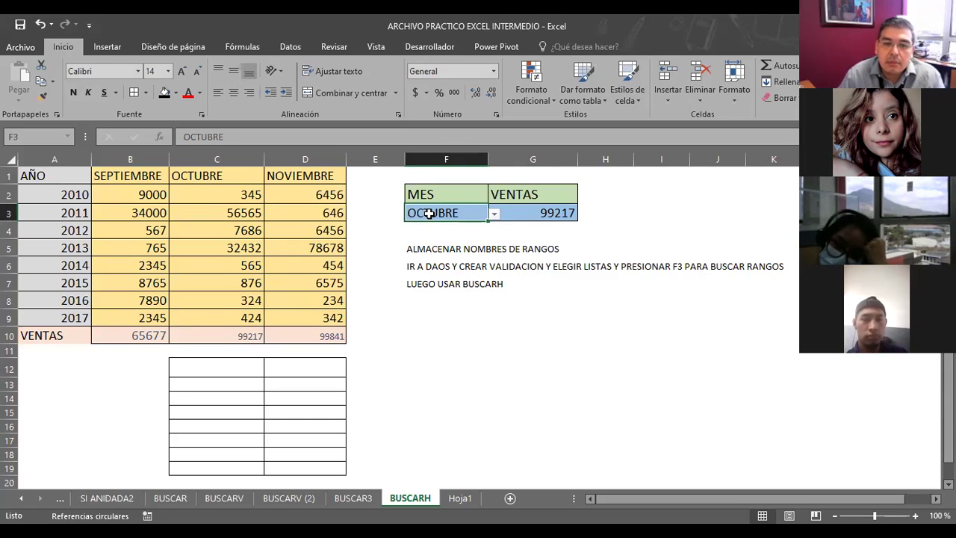
text(septiembre)
Confirm septiembre in F3 and check that the G3 BUSCARH formula returns 65677.
key(Return)
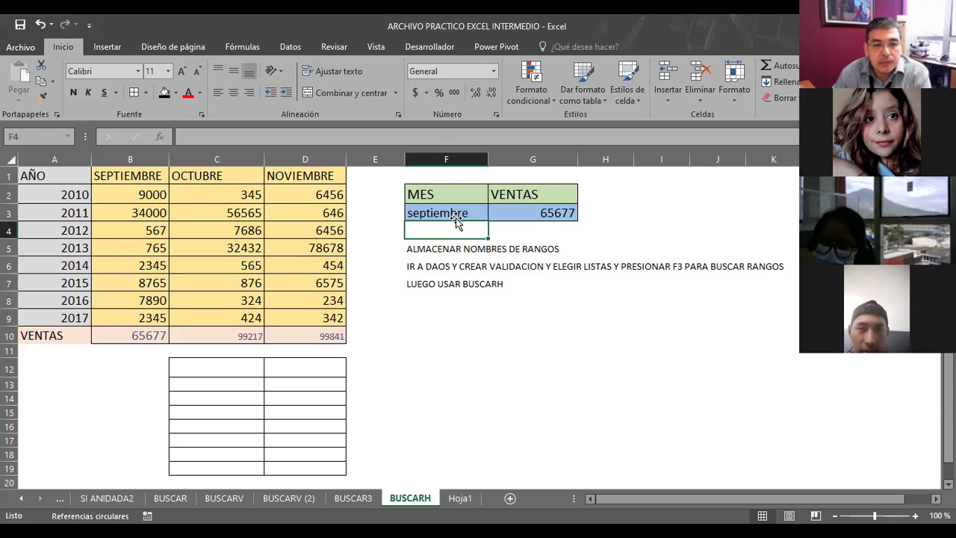
click(517, 333)
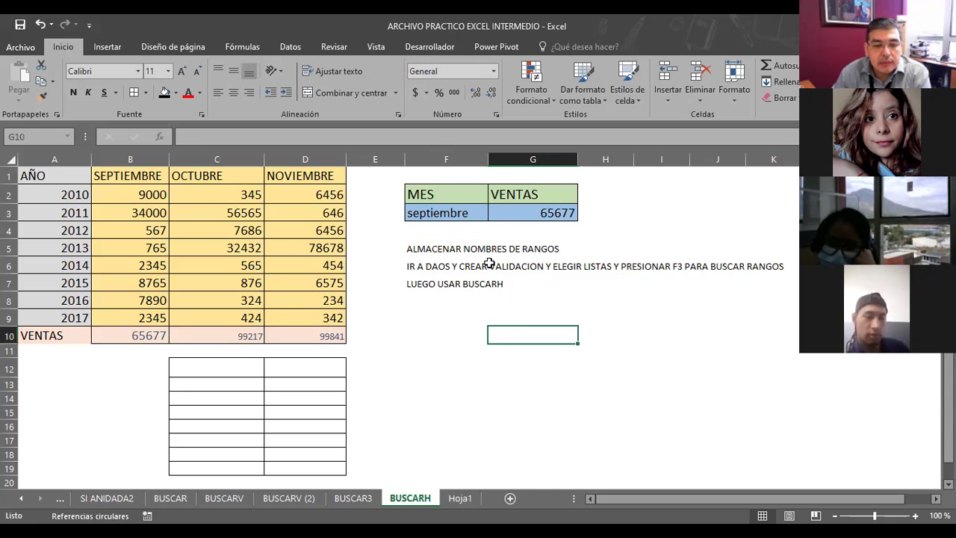
click(537, 219)
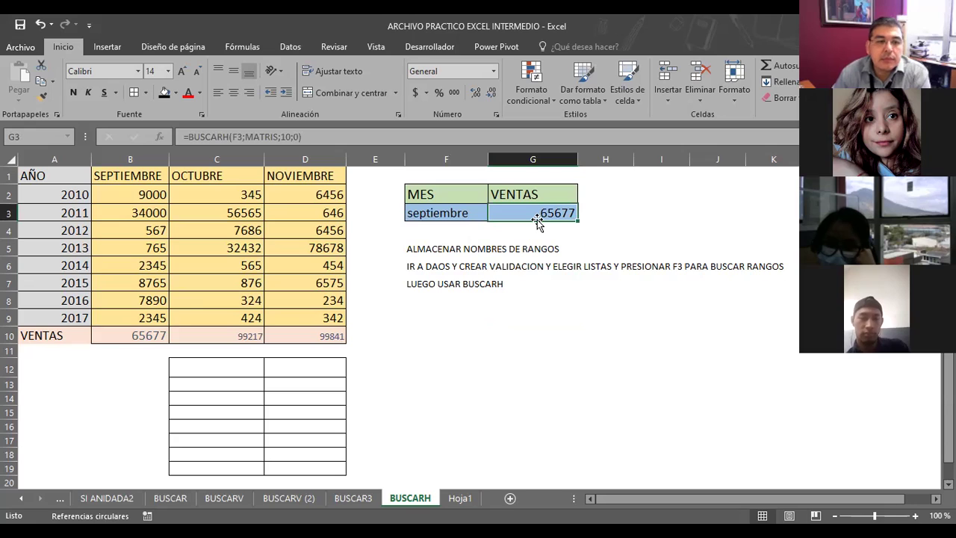